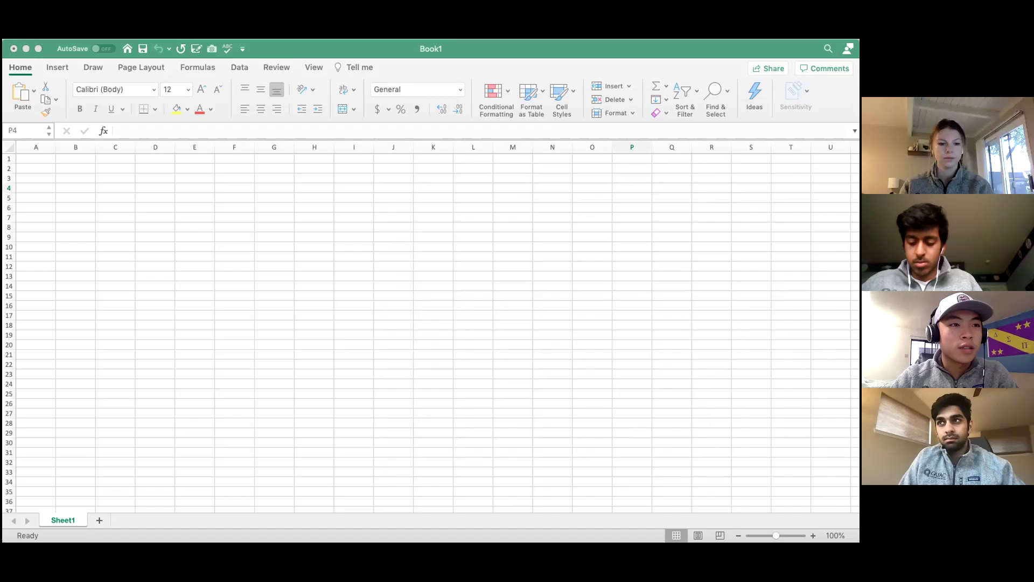
# - Enter Highland, Chorro, Cuesta and Monterey in cells A2 through A5
pyautogui.click(37, 160)
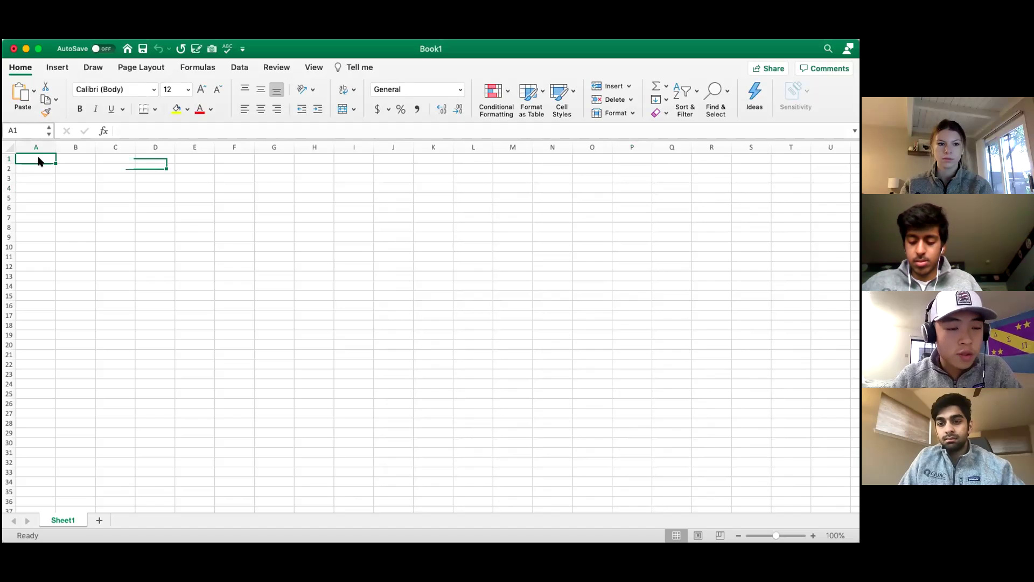
pyautogui.click(30, 166)
pyautogui.write('Hig')
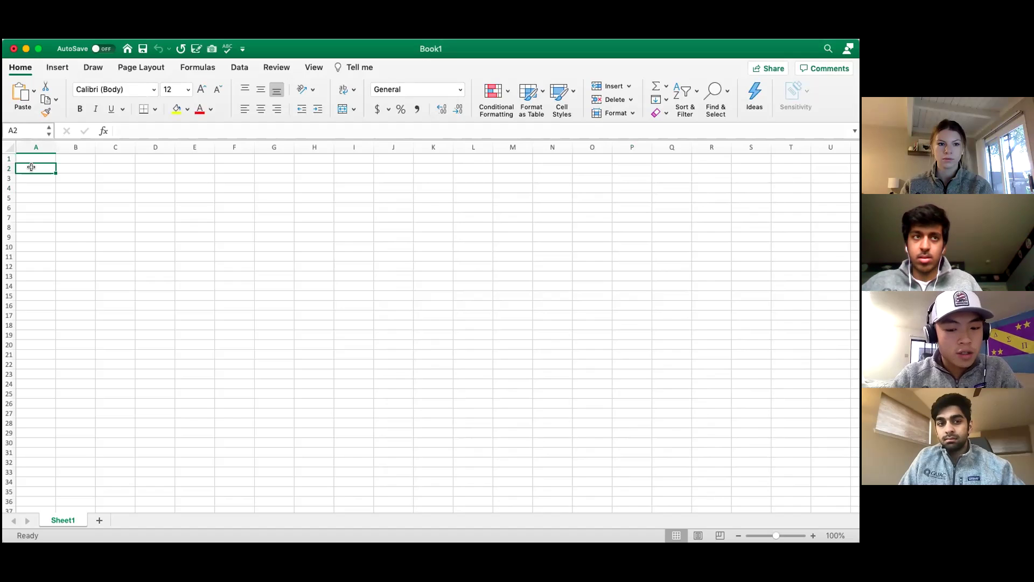
pyautogui.write('hland')
pyautogui.press('Return')
pyautogui.write('C')
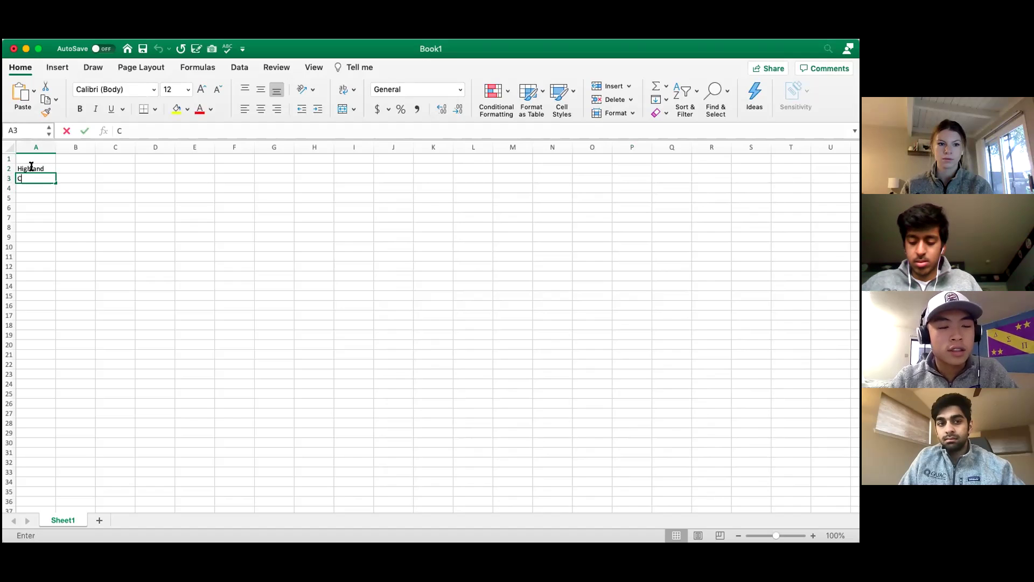
pyautogui.write('horro')
pyautogui.press('Return')
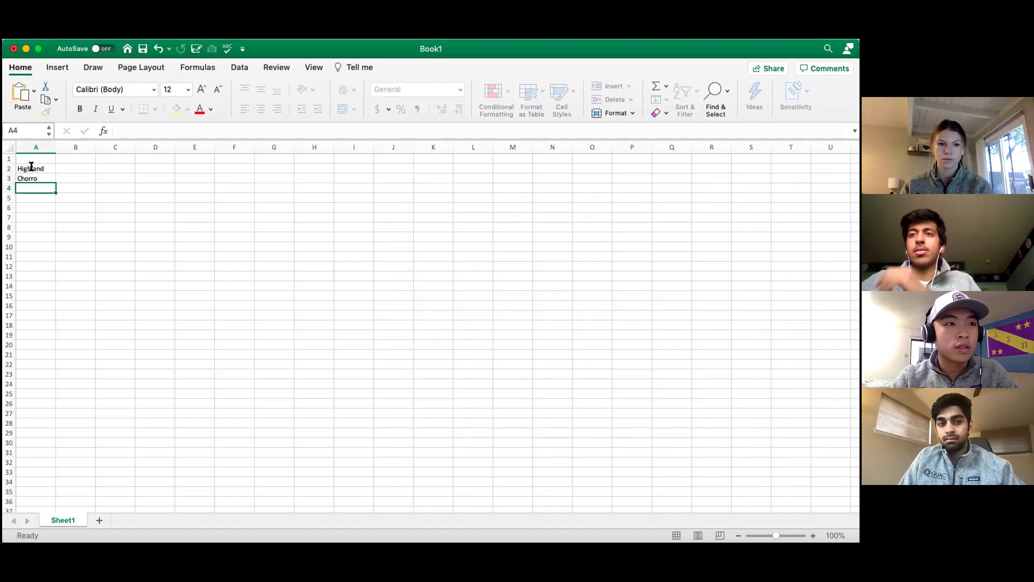
pyautogui.write('Cuesta')
pyautogui.press('Return')
pyautogui.write('Monterey')
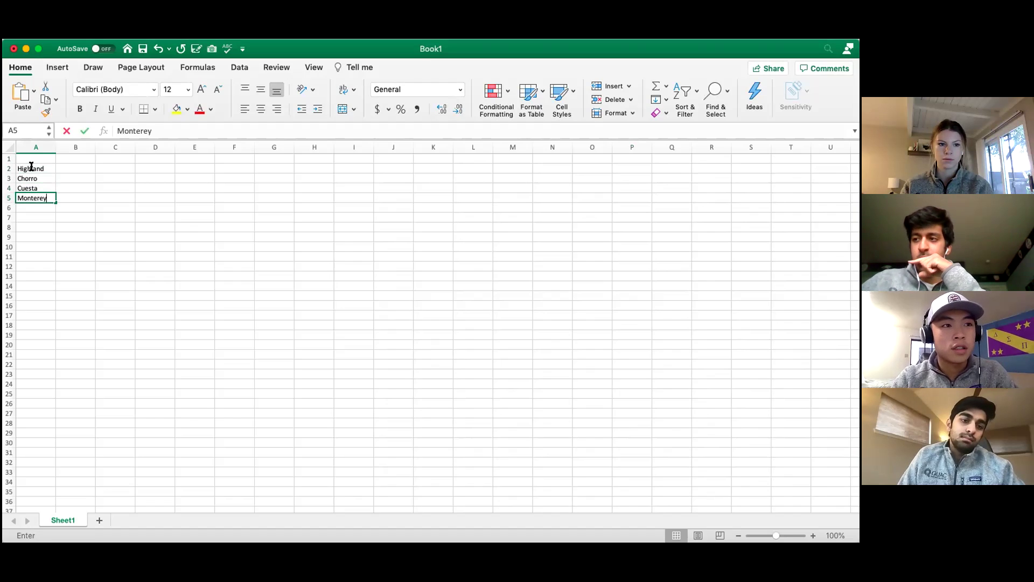
pyautogui.press('Return')
# - Continue the list in A6 through A10 with Foothill, Los Osos, Pismo, Pismo and lowercase avila
pyautogui.write('Foothill')
pyautogui.press('Return')
pyautogui.write('Los Osos')
pyautogui.press('Return')
pyautogui.write('Pismo')
pyautogui.press('Return')
pyautogui.write('Pismo')
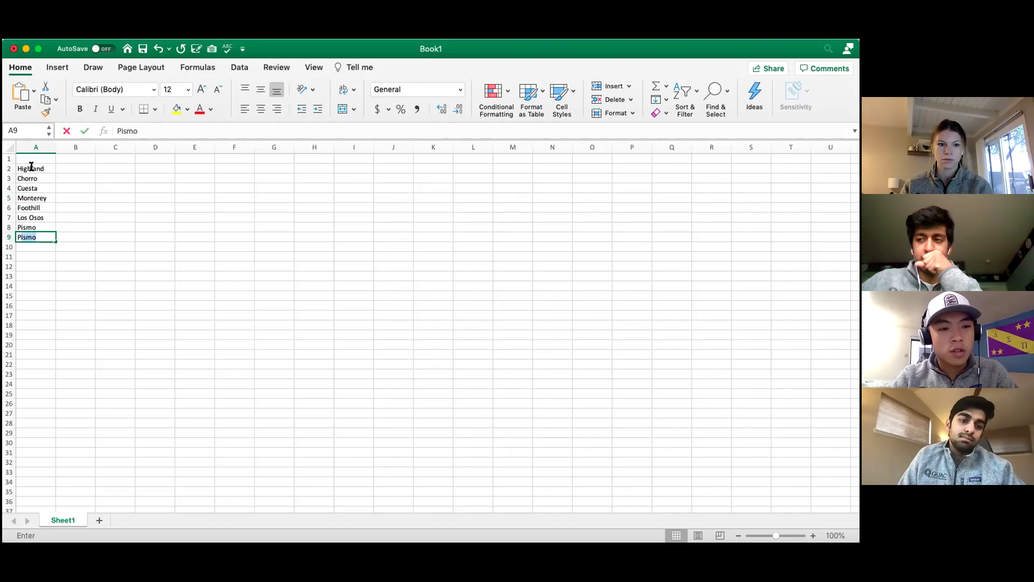
pyautogui.press('Return')
pyautogui.write('avila')
pyautogui.press('Return')
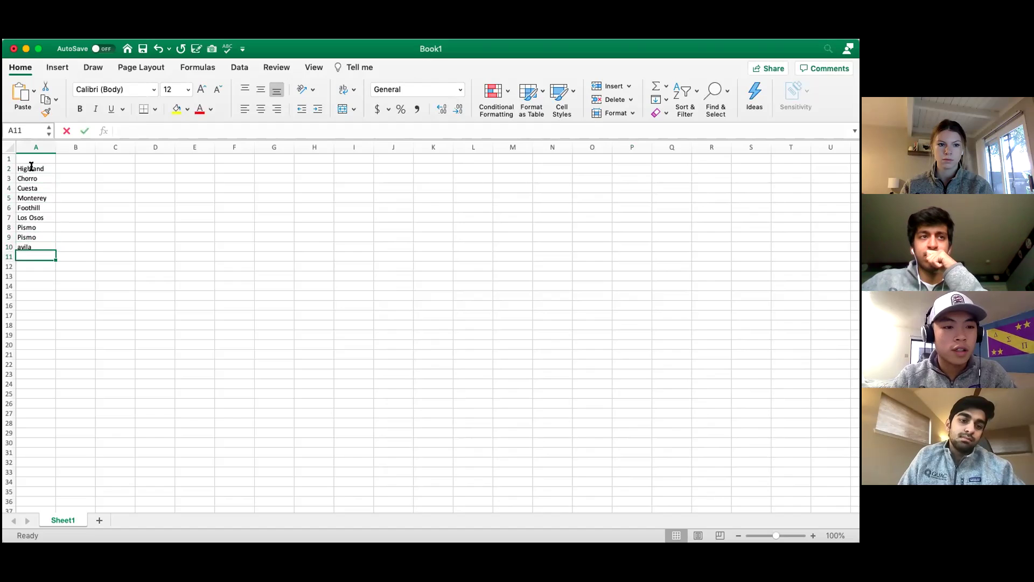
# - Complete the list in A11 through A13 with Albert, Orange St. with extra spaces before and inside it, and High
pyautogui.write('Albert')
pyautogui.press('Return')
pyautogui.write('Orange  ')
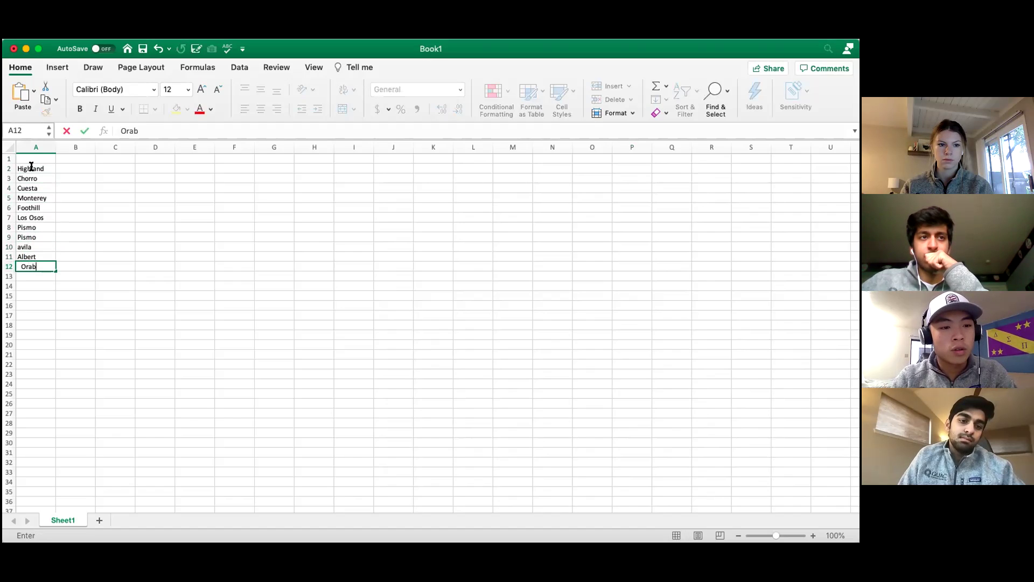
pyautogui.write('St.')
pyautogui.press('Return')
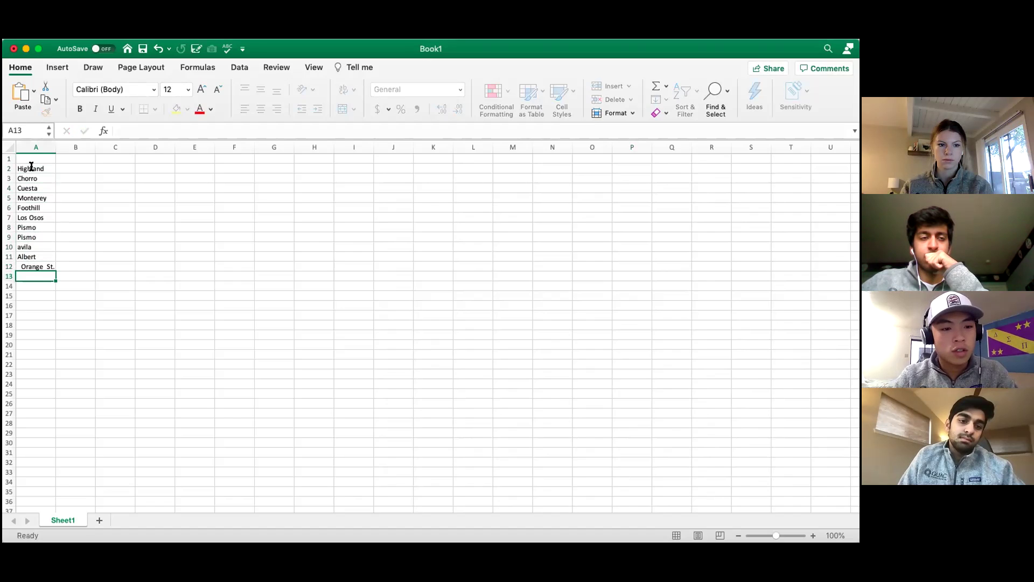
pyautogui.write('High')
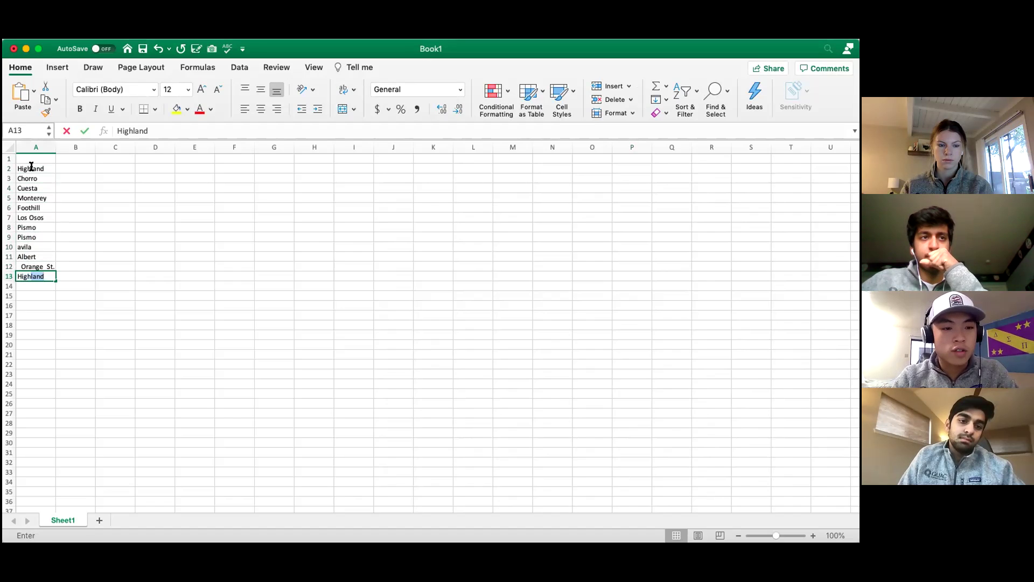
pyautogui.click(80, 168)
# - Enter =FORMULATEXT(A2) in C2 and fill it down to C13
pyautogui.click(104, 170)
pyautogui.write('=')
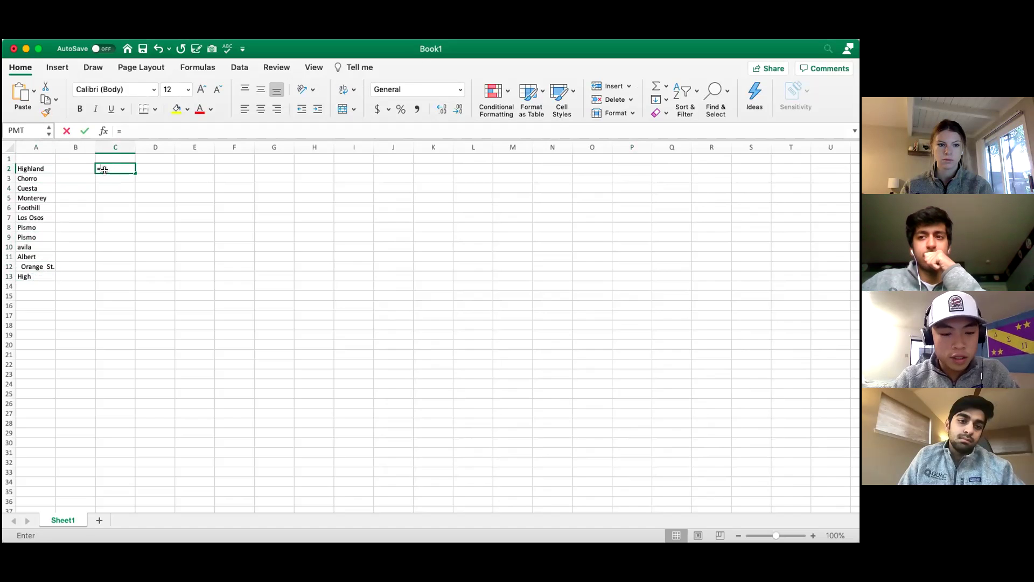
pyautogui.write('FORMULA')
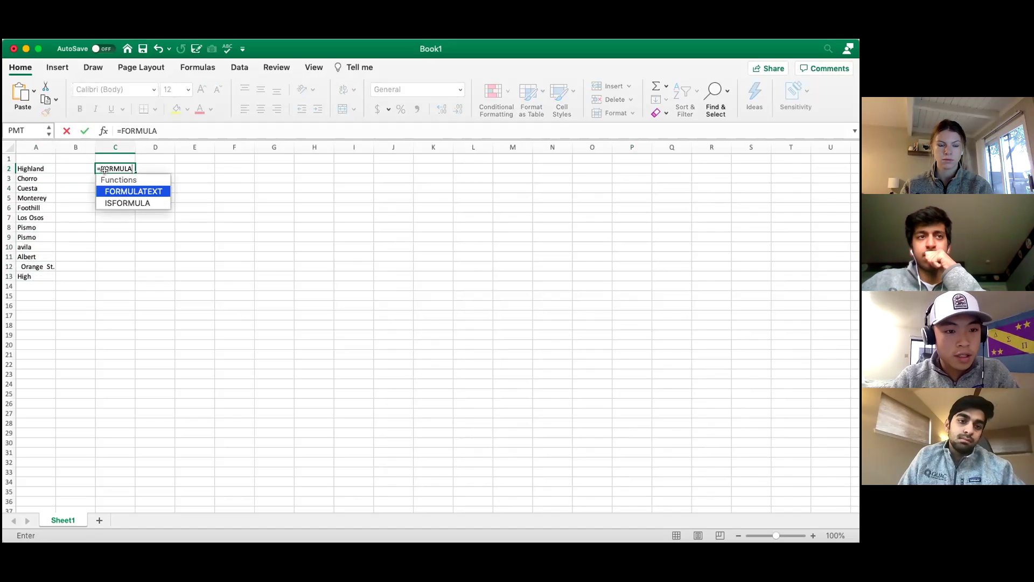
pyautogui.doubleClick(125, 191)
pyautogui.click(43, 167)
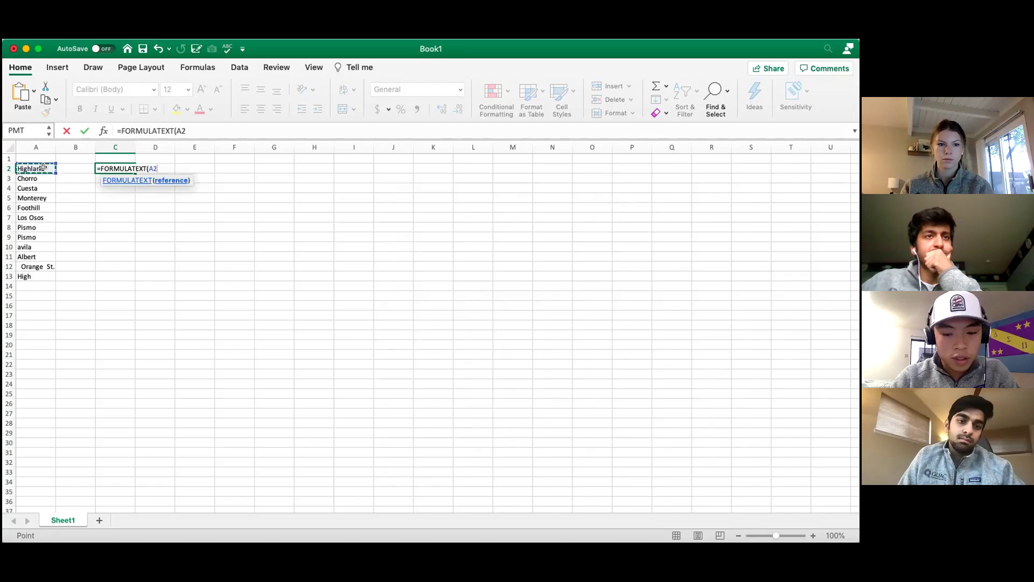
pyautogui.write(')')
pyautogui.press('Return')
pyautogui.click(129, 170)
pyautogui.moveTo(132, 171); pyautogui.dragTo(122, 276)
pyautogui.click(59, 168)
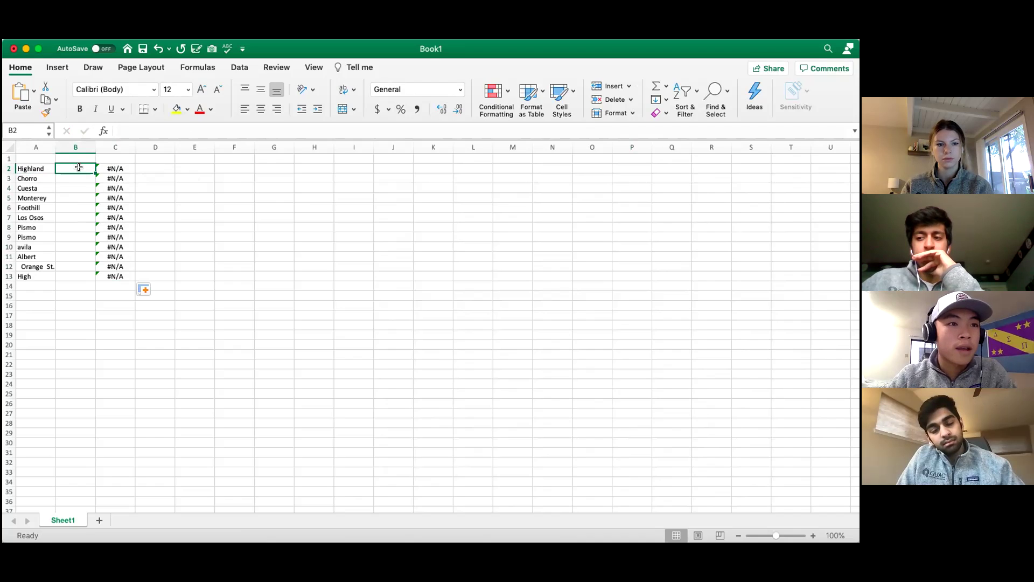
pyautogui.write('=SEARC')
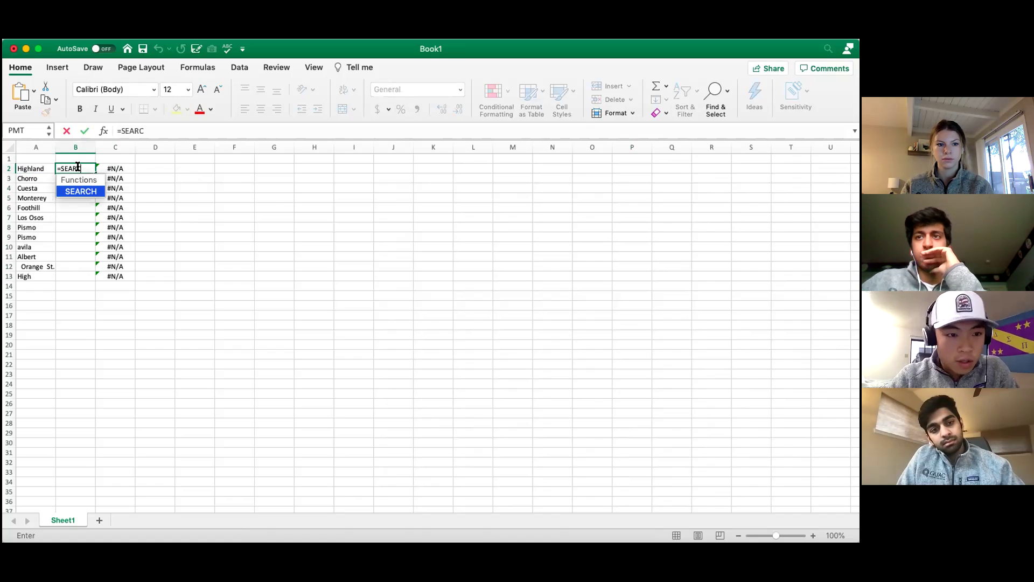
pyautogui.press('Tab')
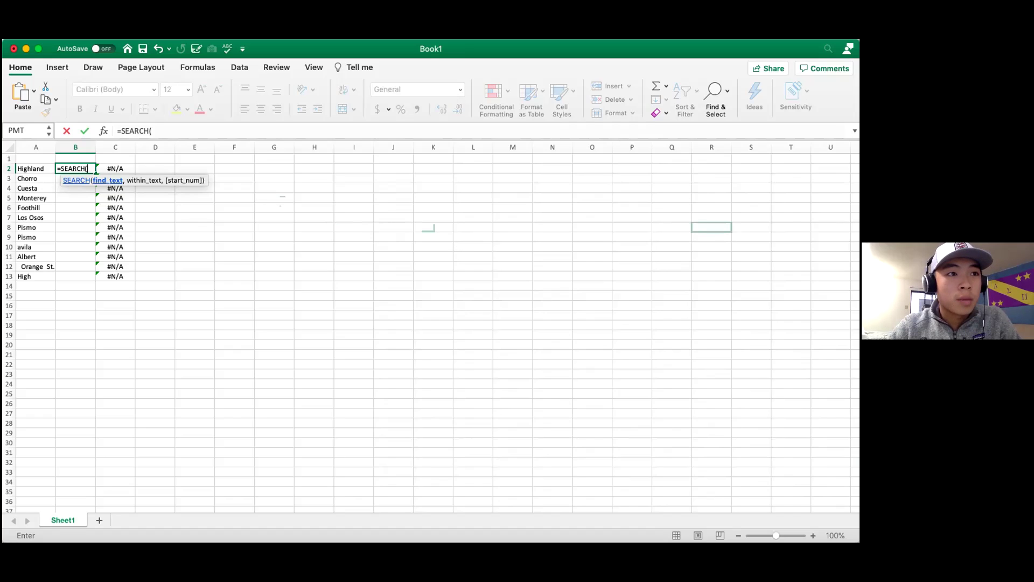
pyautogui.write('and')
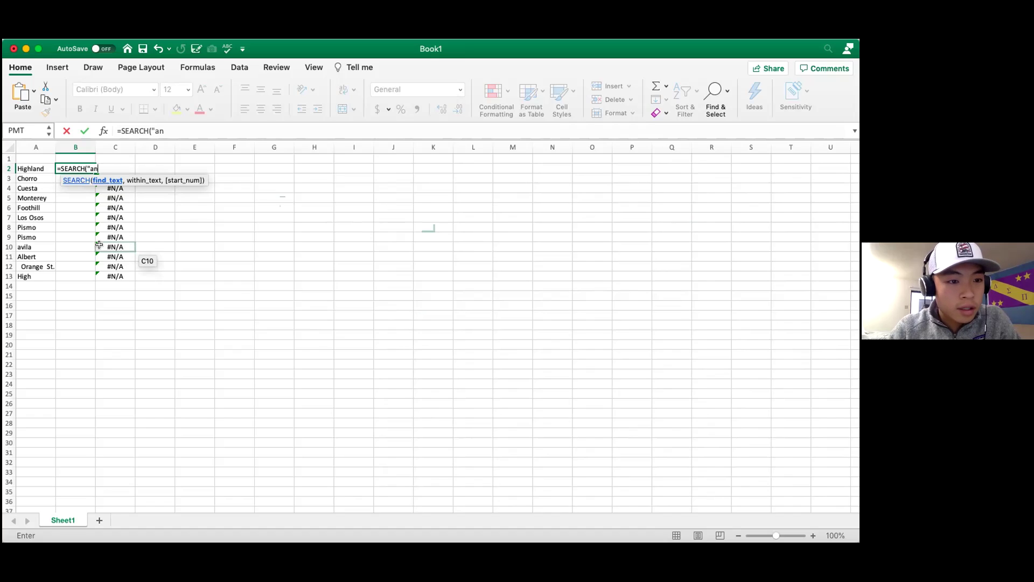
pyautogui.click(45, 168)
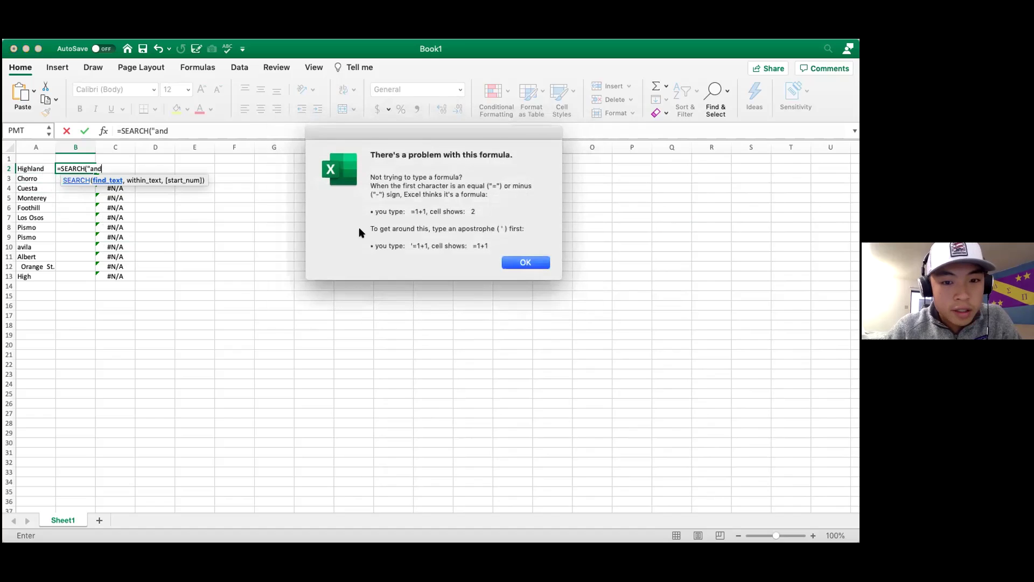
pyautogui.click(525, 264)
pyautogui.click(49, 168)
pyautogui.press('Escape')
# - Append St to the street name in A2 so that it reads HighlandSt
pyautogui.click(50, 168)
pyautogui.doubleClick(49, 168)
pyautogui.write('St')
# - Enter =SEARCH("andst",A2) in B2 to find the text's position within A2
pyautogui.click(74, 168)
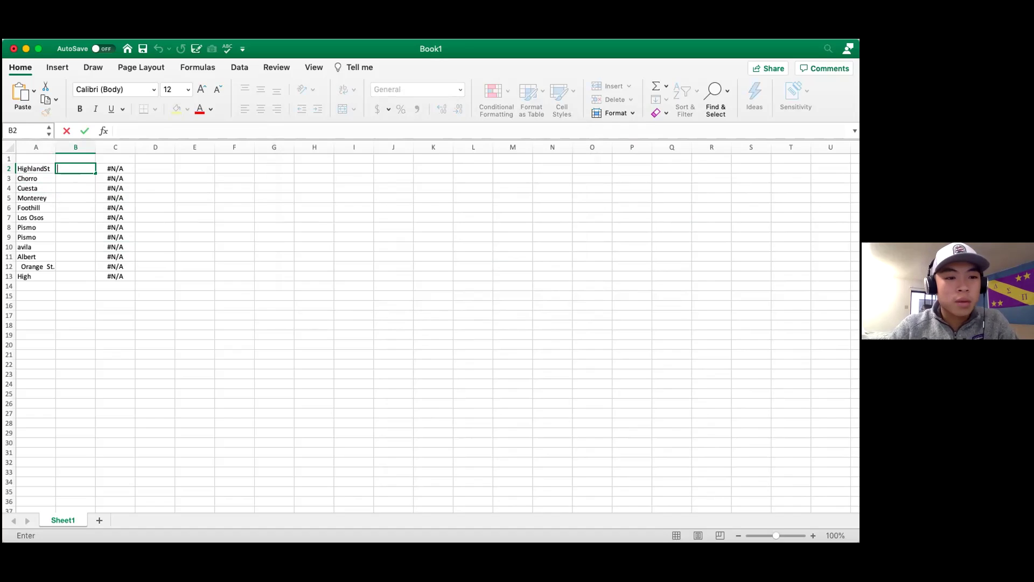
pyautogui.write('=SEARCH(')
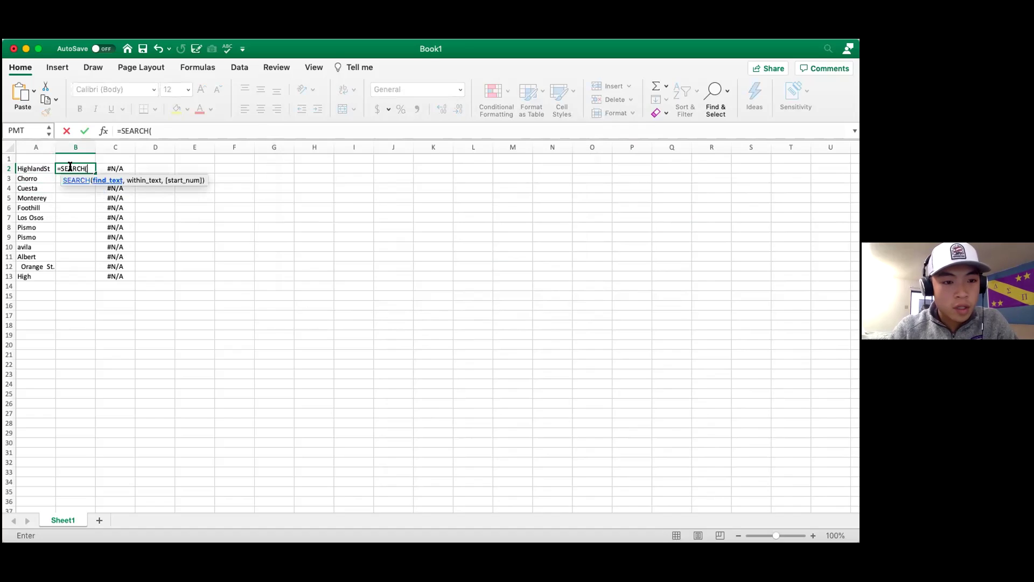
pyautogui.write('"an')
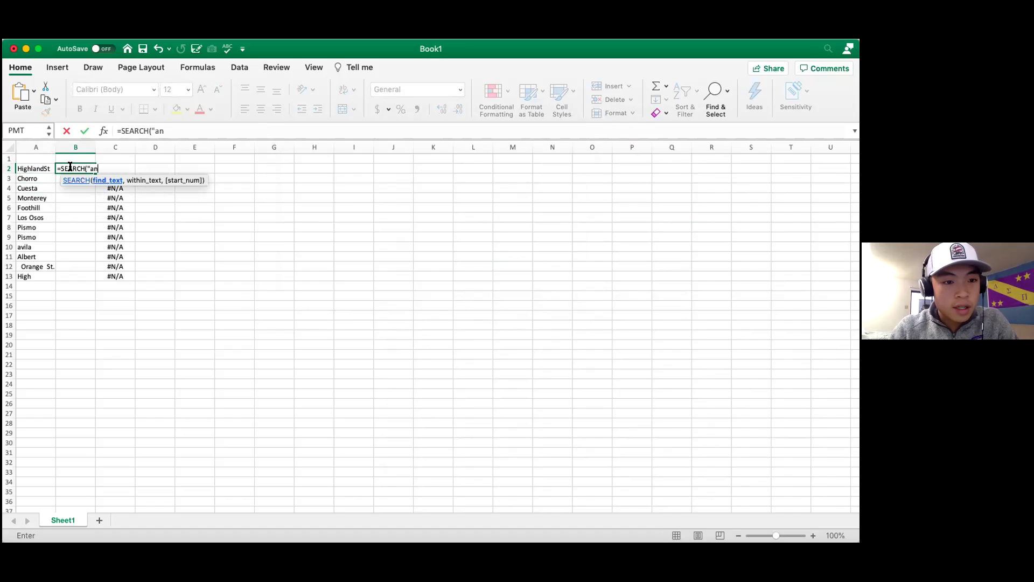
pyautogui.write('dst",')
pyautogui.click(33, 169)
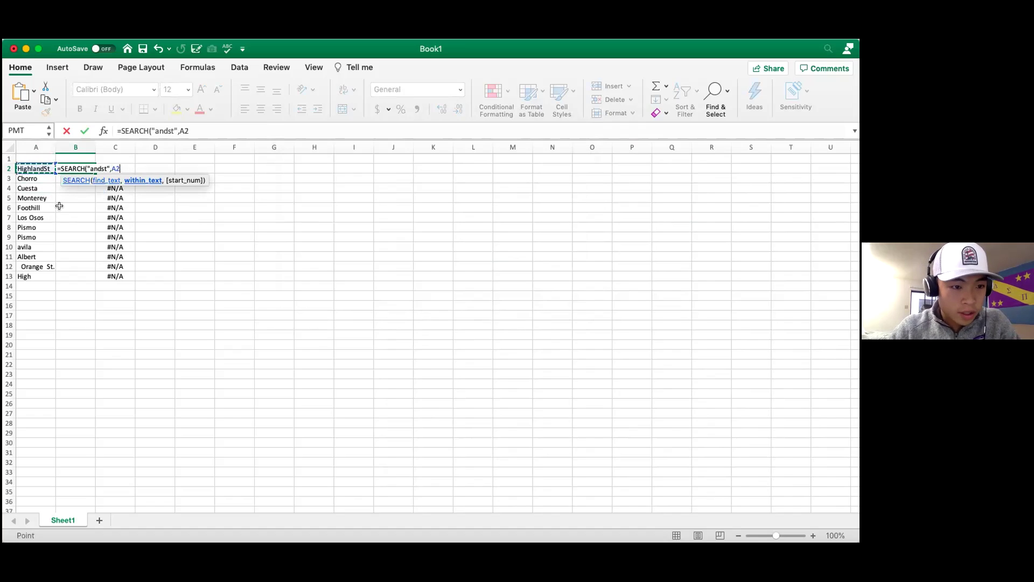
pyautogui.write(',')
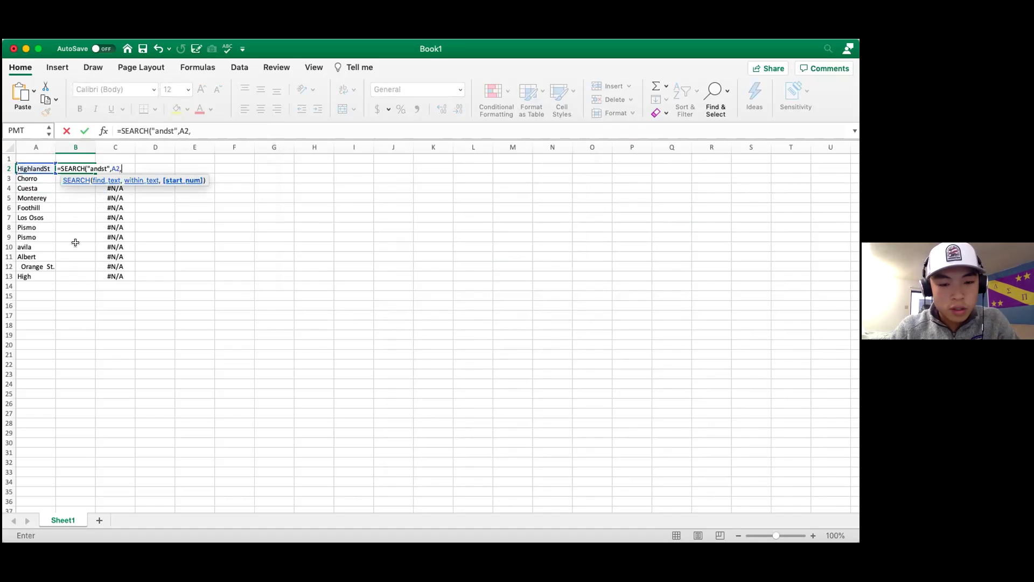
pyautogui.press('BackSpace')
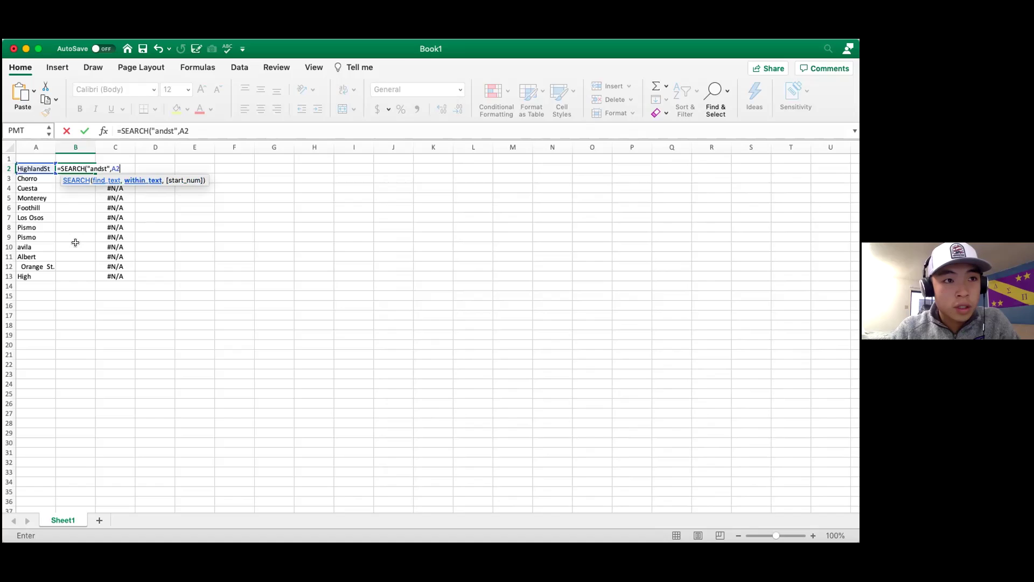
pyautogui.write(')')
pyautogui.press('Return')
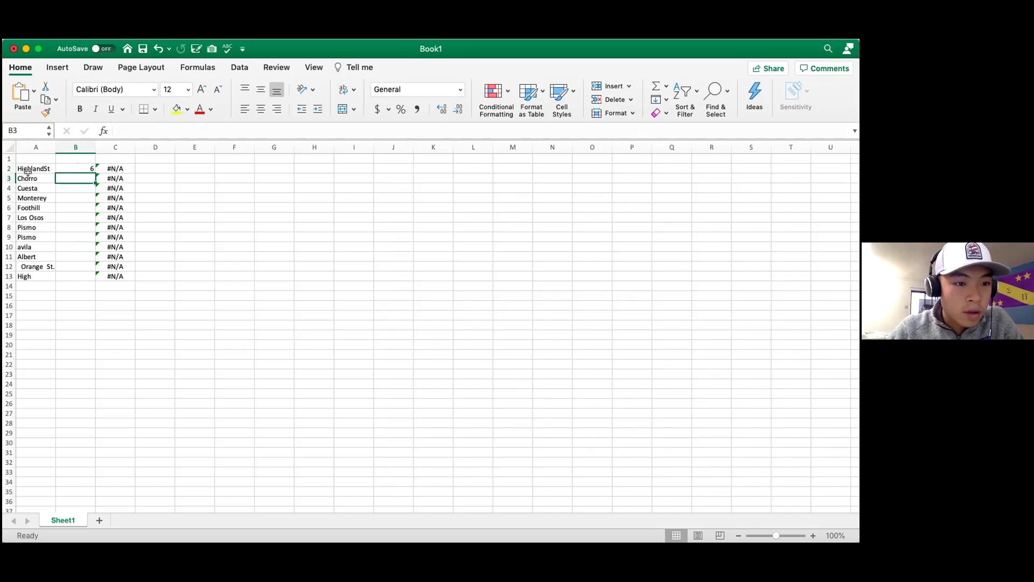
pyautogui.doubleClick(83, 168)
pyautogui.click(143, 178)
pyautogui.press('Escape')
# - Change the formula in C2 to =FORMULATEXT(B2) and fill it down to C13
pyautogui.click(120, 168)
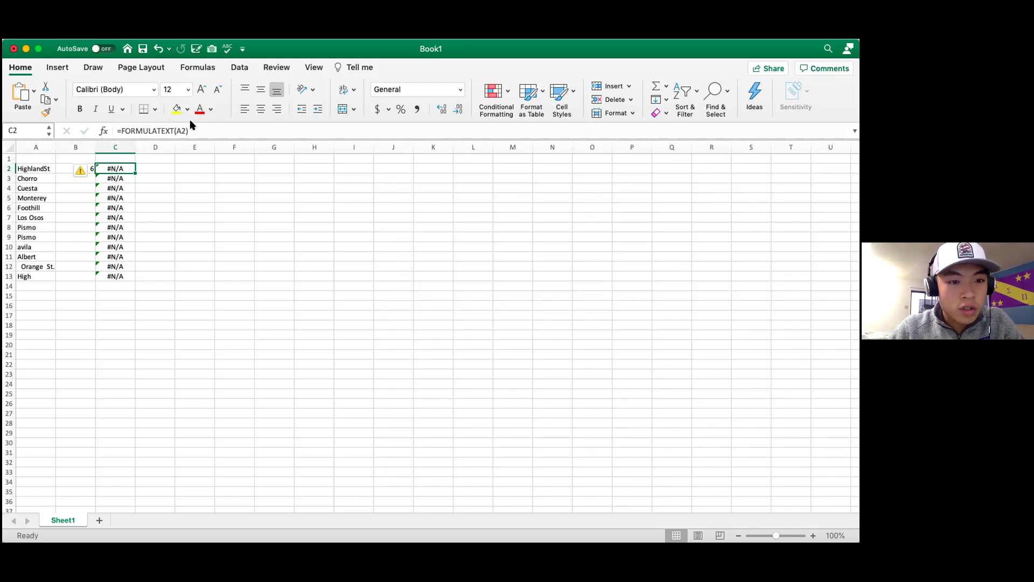
pyautogui.doubleClick(123, 166)
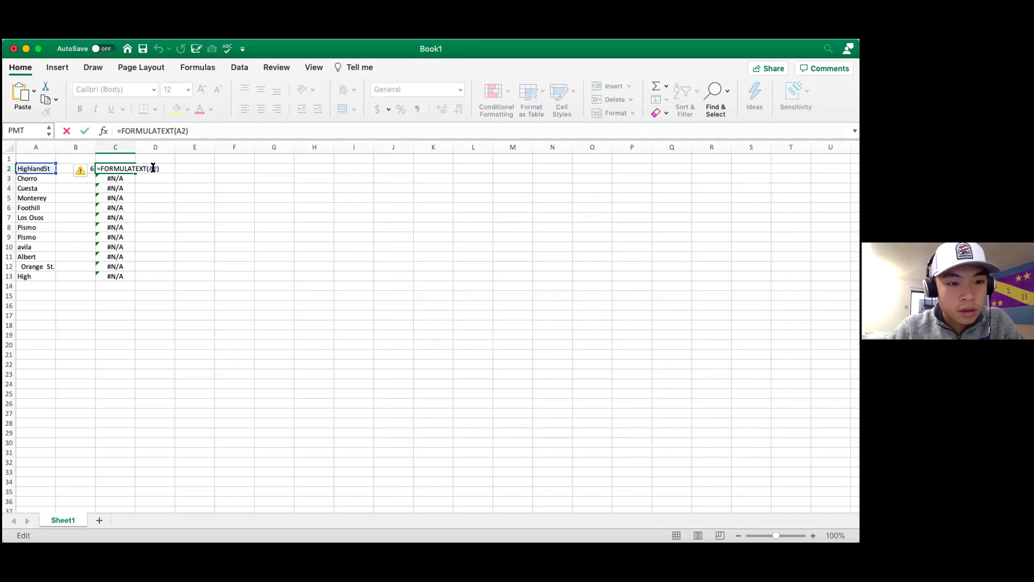
pyautogui.click(151, 168)
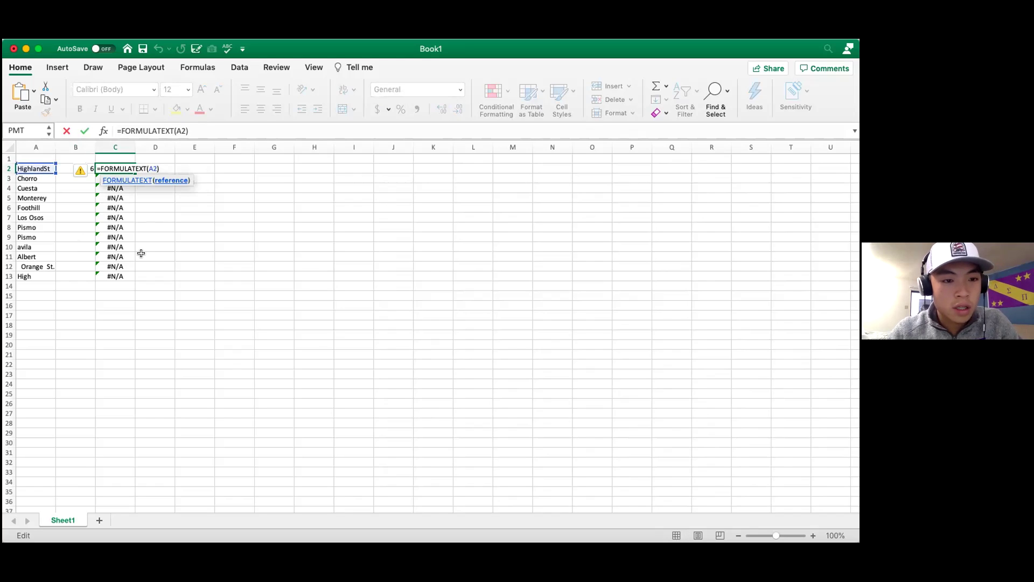
pyautogui.press('BackSpace')
pyautogui.press('BackSpace')
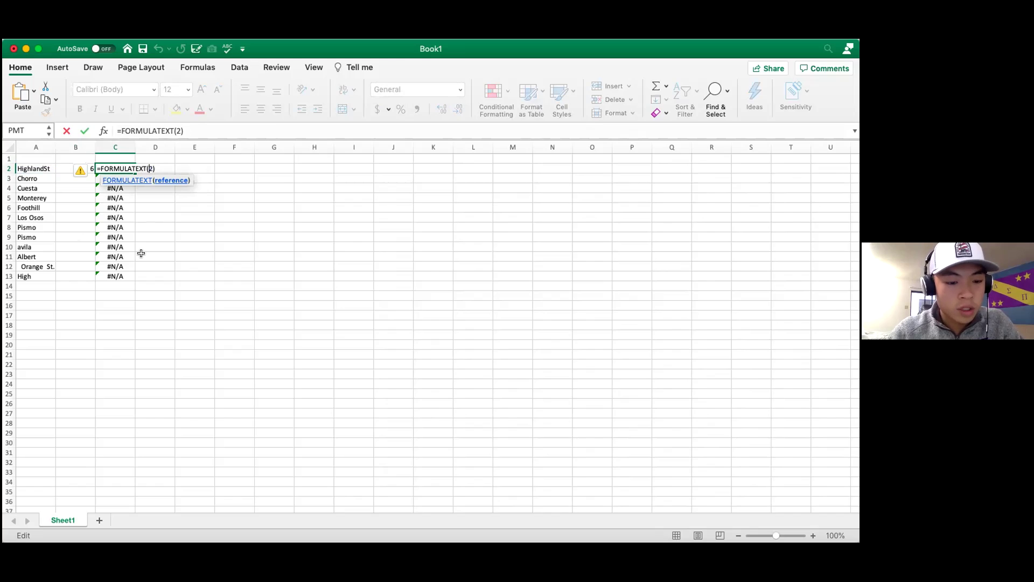
pyautogui.write('B2')
pyautogui.press('Return')
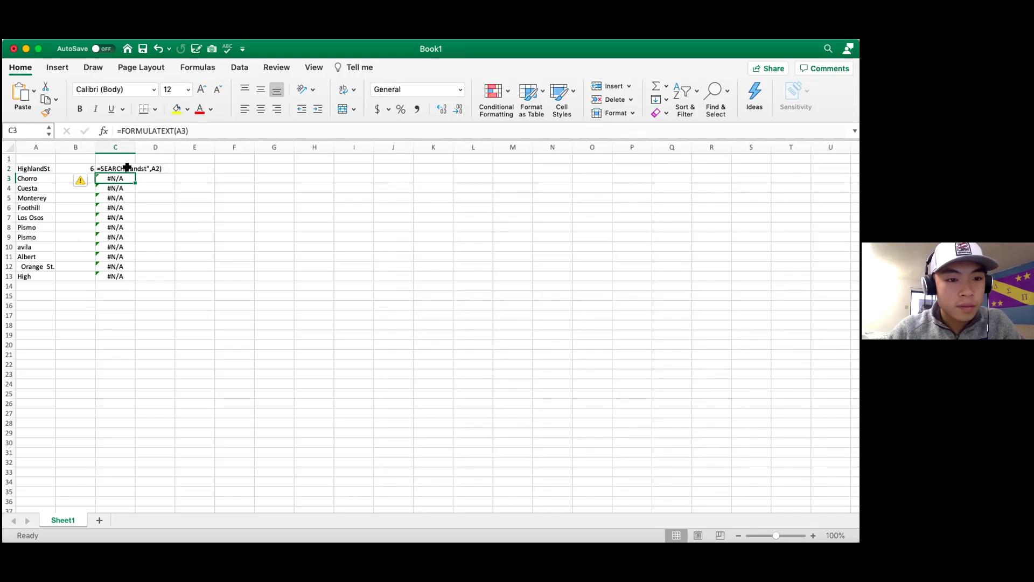
pyautogui.click(128, 168)
pyautogui.moveTo(132, 170); pyautogui.dragTo(127, 277)
pyautogui.click(201, 235)
# - Begin an IFERROR formula in C1 with SEARCH("ansdst",A2) as the value to check
pyautogui.click(71, 177)
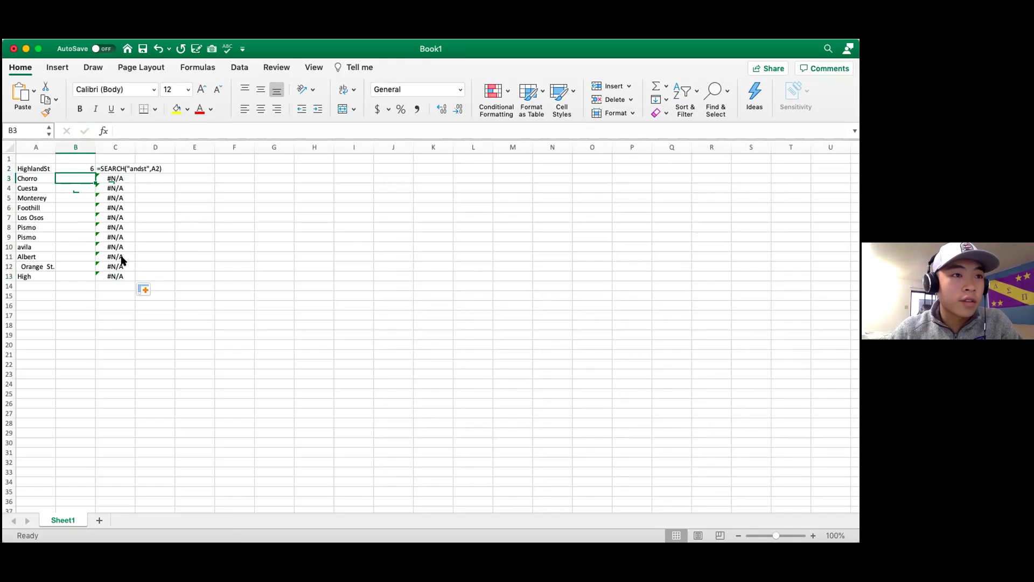
pyautogui.click(84, 160)
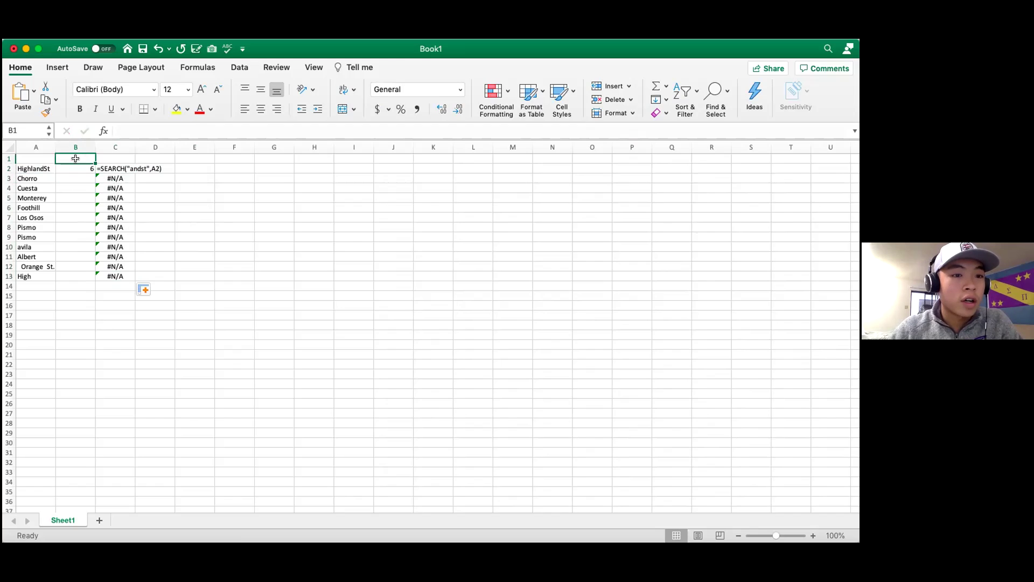
pyautogui.click(111, 155)
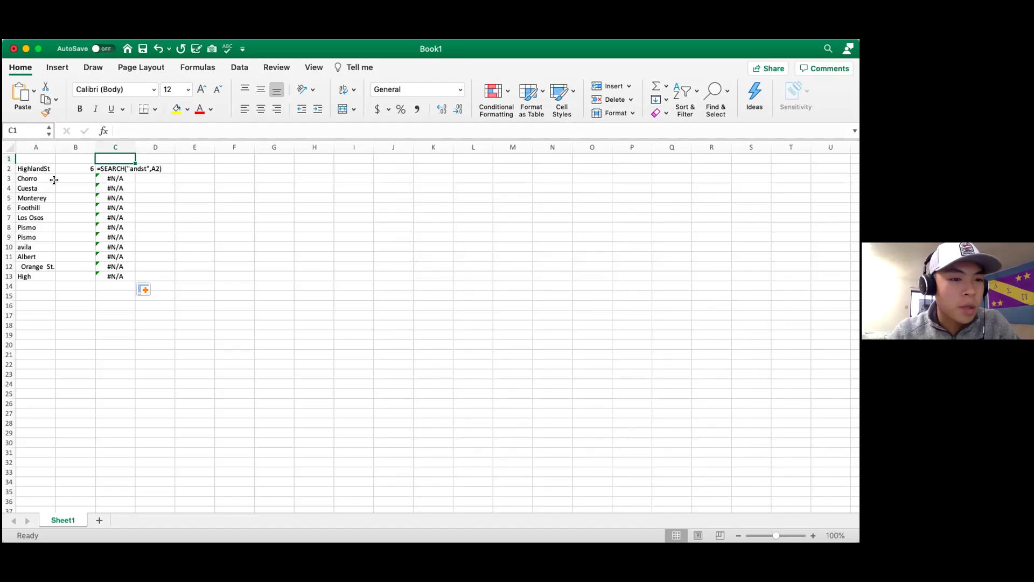
pyautogui.write('=')
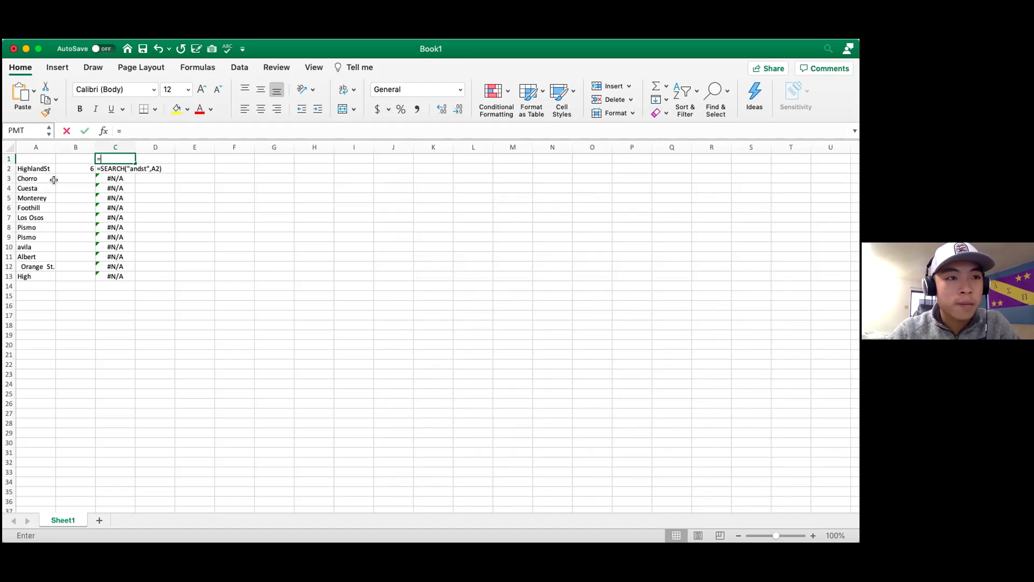
pyautogui.write('IFERR')
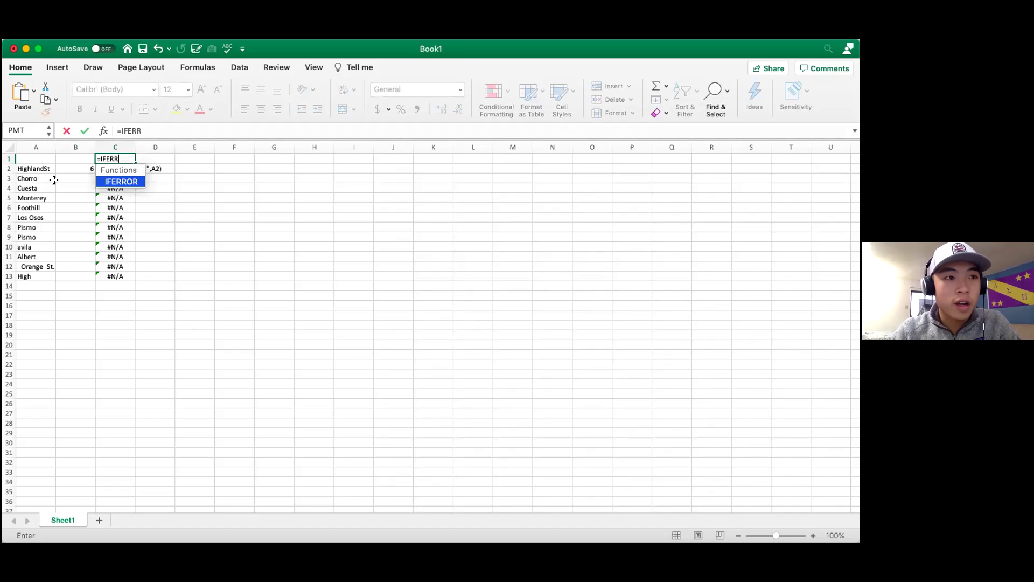
pyautogui.write('OR(')
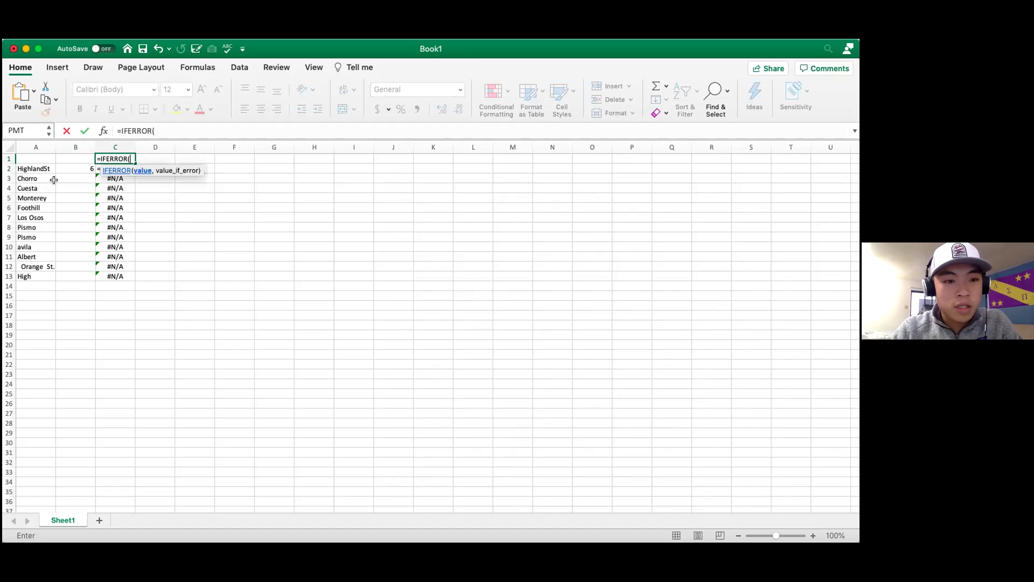
pyautogui.write('SEARCH')
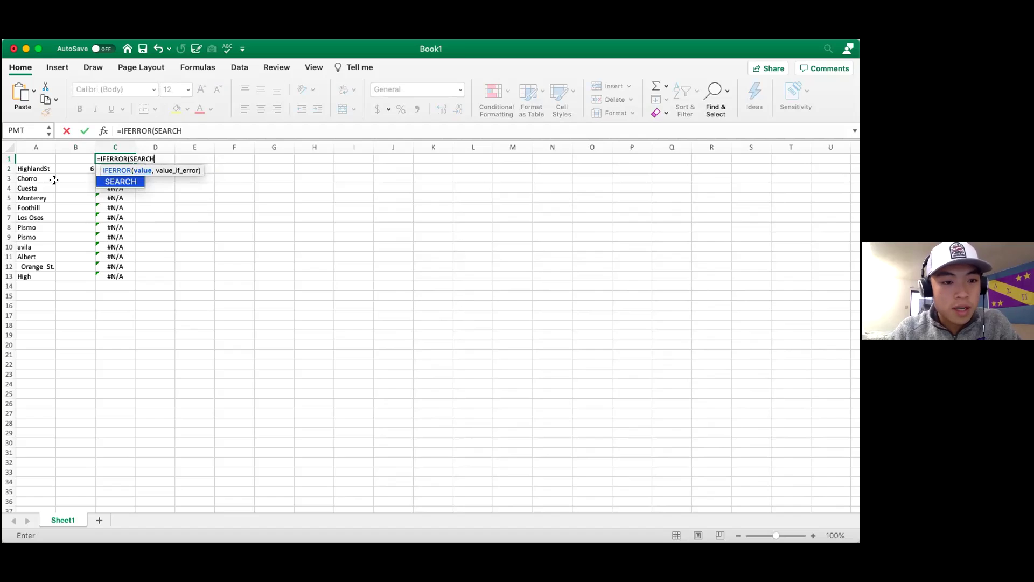
pyautogui.write('(')
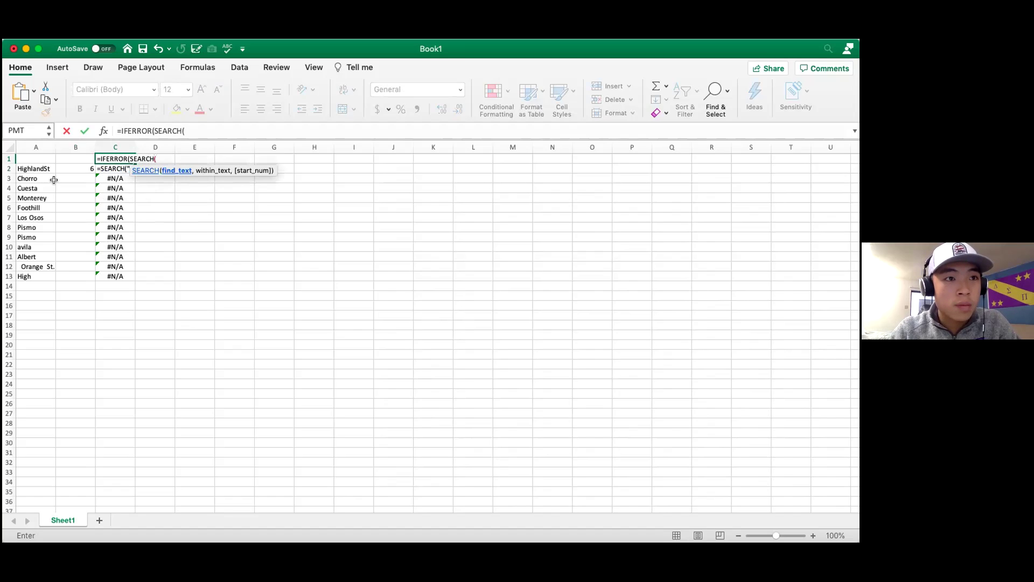
pyautogui.write('a')
pyautogui.press('BackSpace')
pyautogui.write('"an')
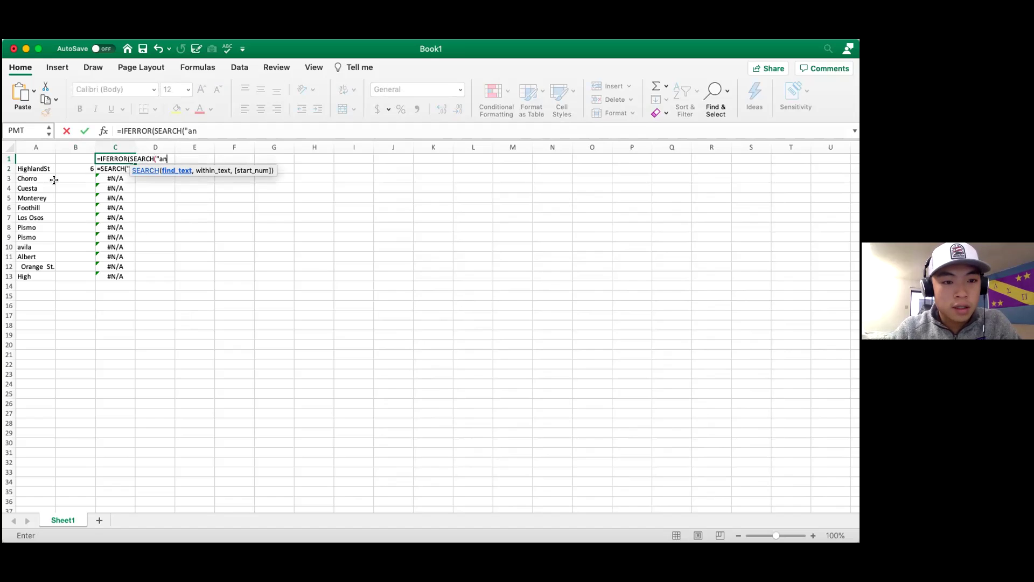
pyautogui.write('sdst')
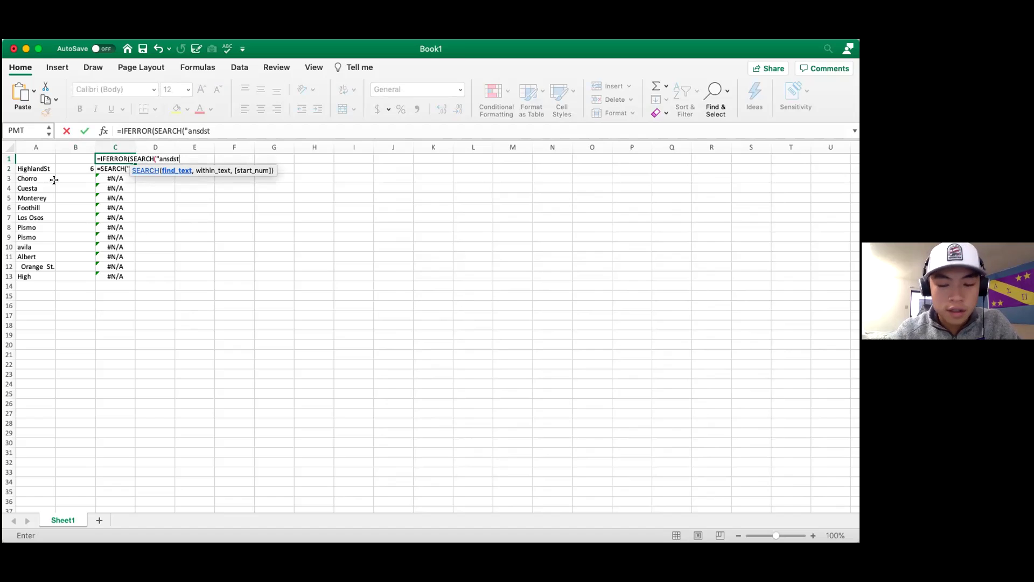
pyautogui.write('",')
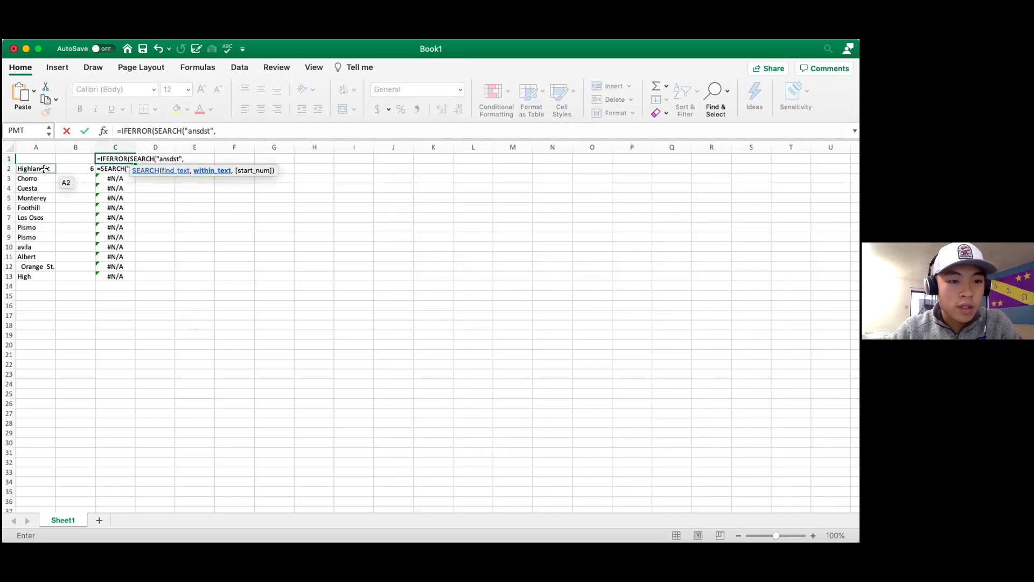
pyautogui.click(45, 170)
pyautogui.write(')')
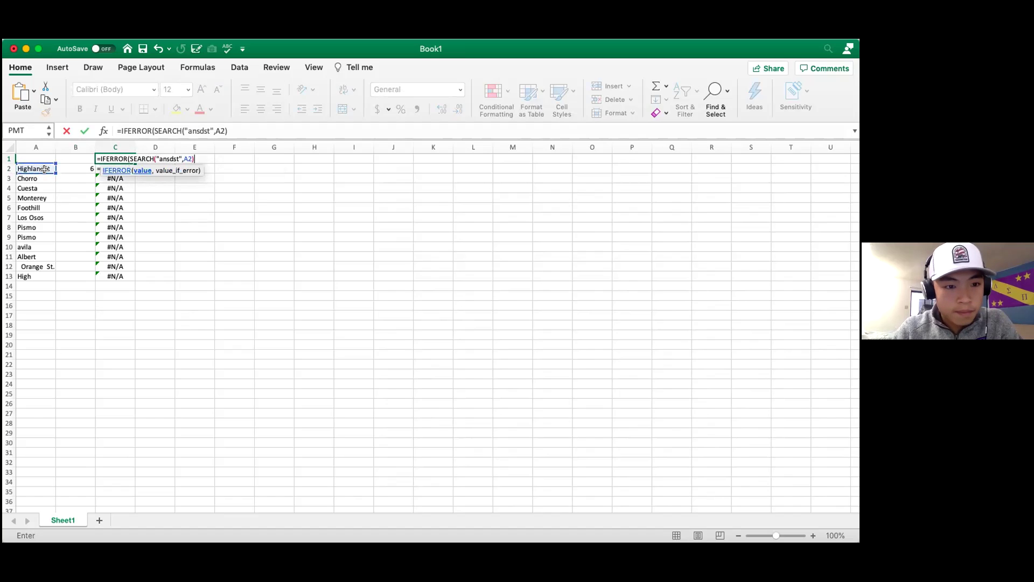
# - Complete the IFERROR formula in C1 with "Nothing" as the value returned on an error, and review it
pyautogui.write(',')
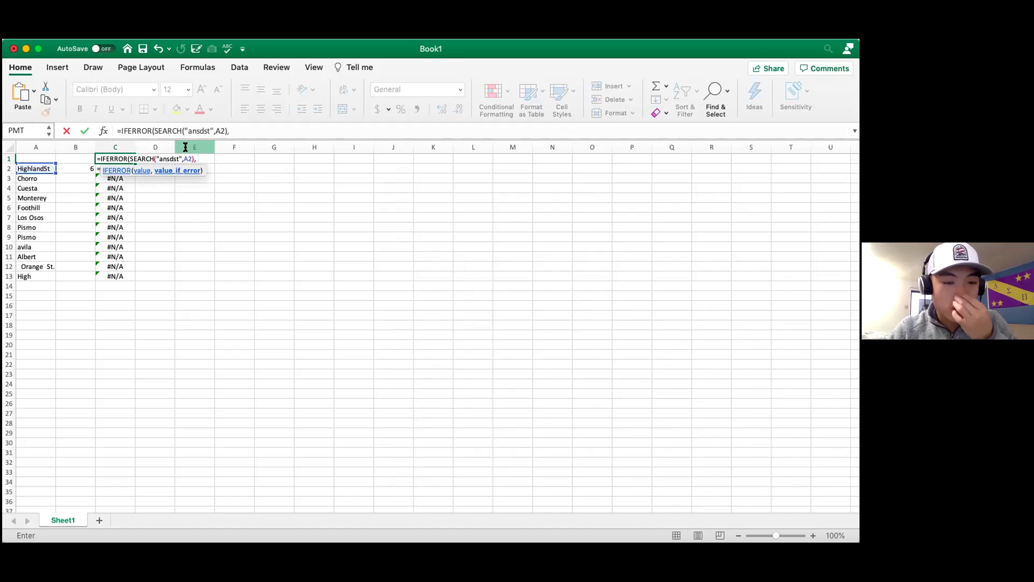
pyautogui.write('not')
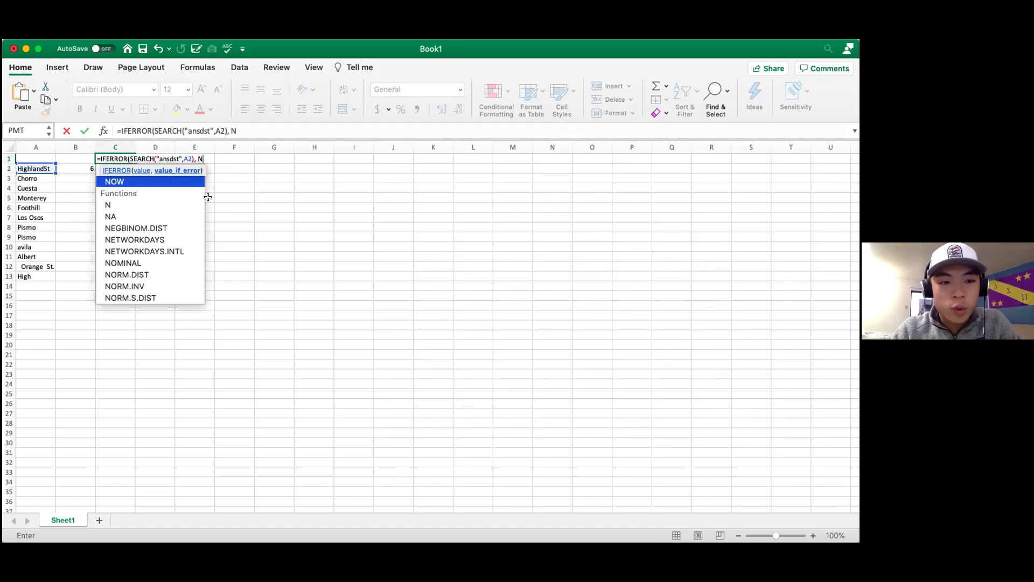
pyautogui.press('BackSpace')
pyautogui.press('BackSpace')
pyautogui.press('BackSpace')
pyautogui.write('"Nothing')
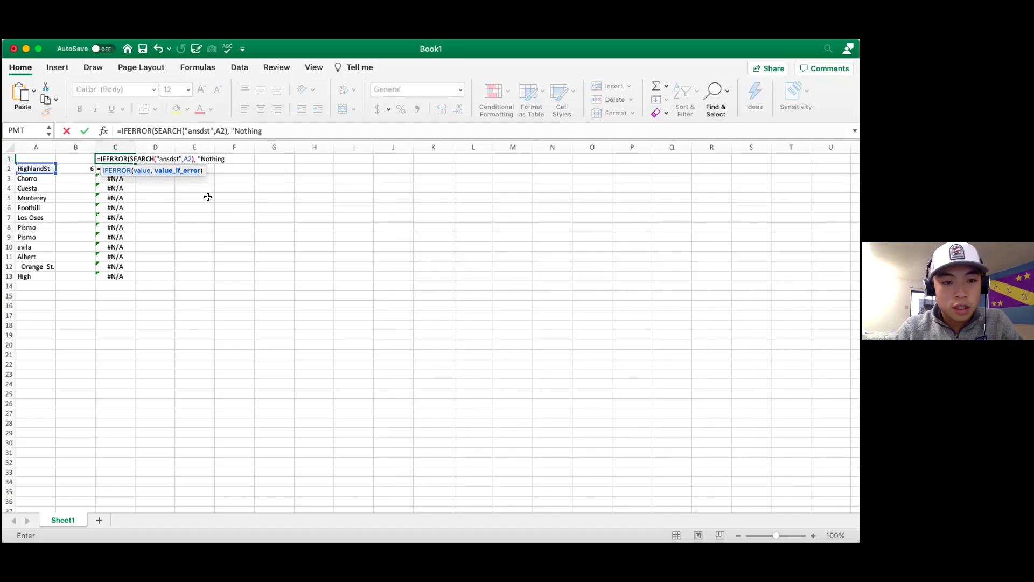
pyautogui.write('")')
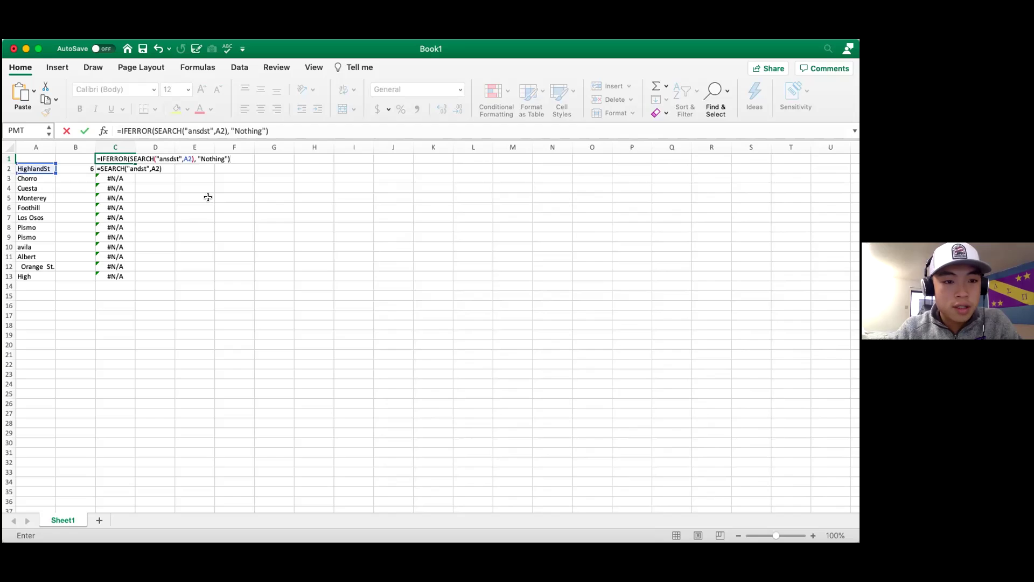
pyautogui.press('Return')
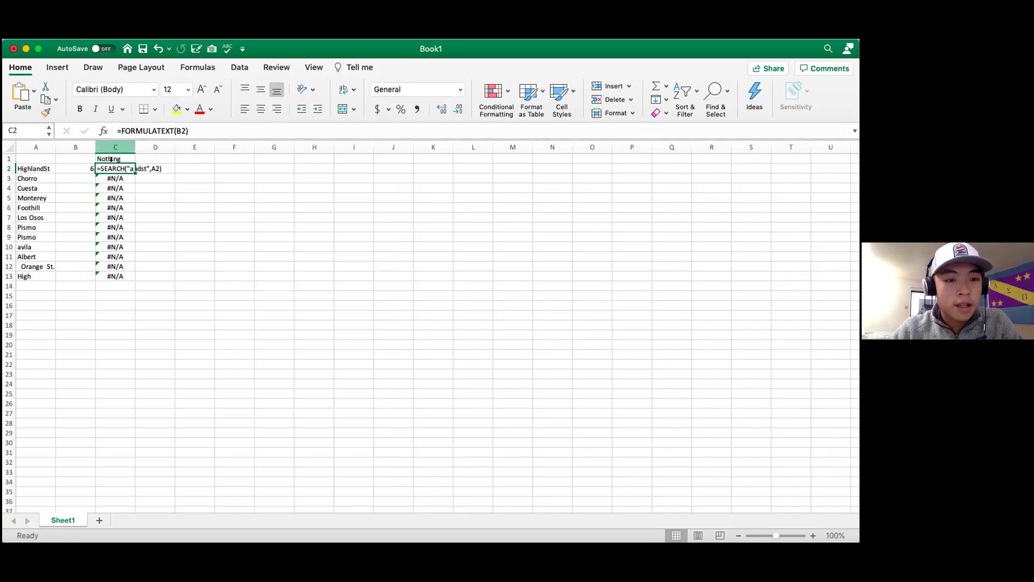
pyautogui.click(122, 159)
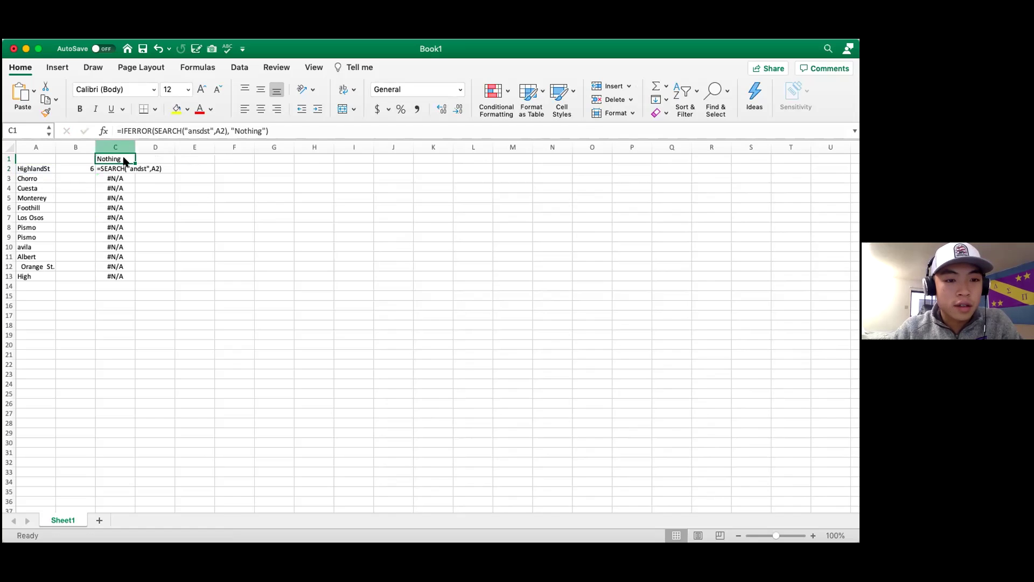
pyautogui.moveTo(187, 132); pyautogui.dragTo(209, 132)
pyautogui.click(213, 243)
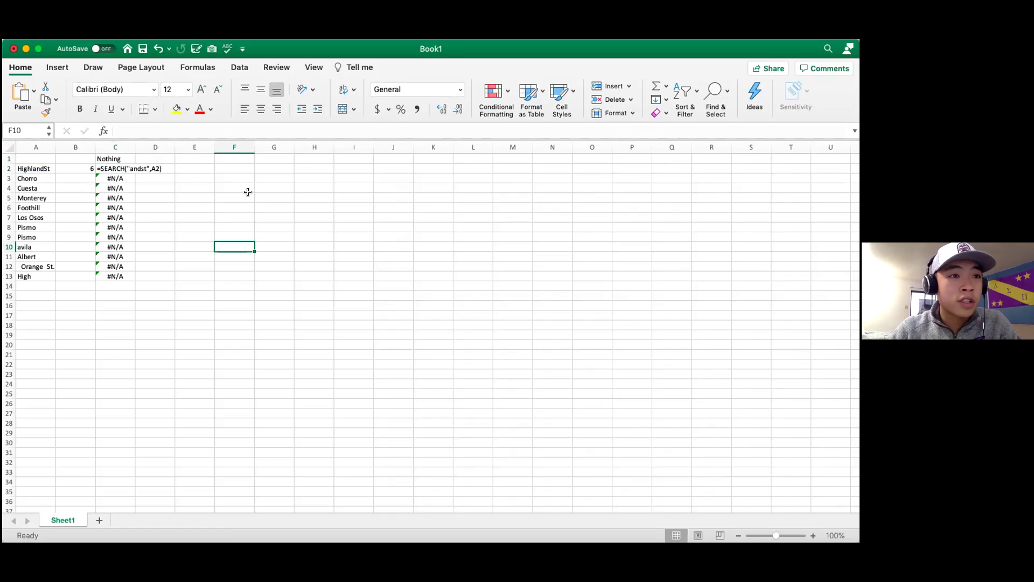
# - Enter =FIND("andst", A2) in B3 to look for the text's position in A2
pyautogui.click(82, 177)
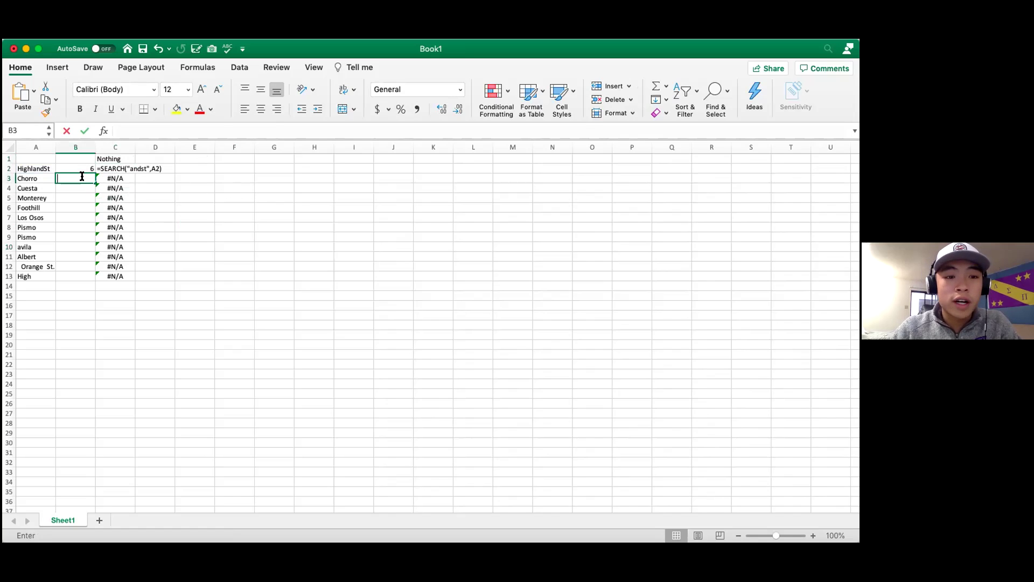
pyautogui.write('=')
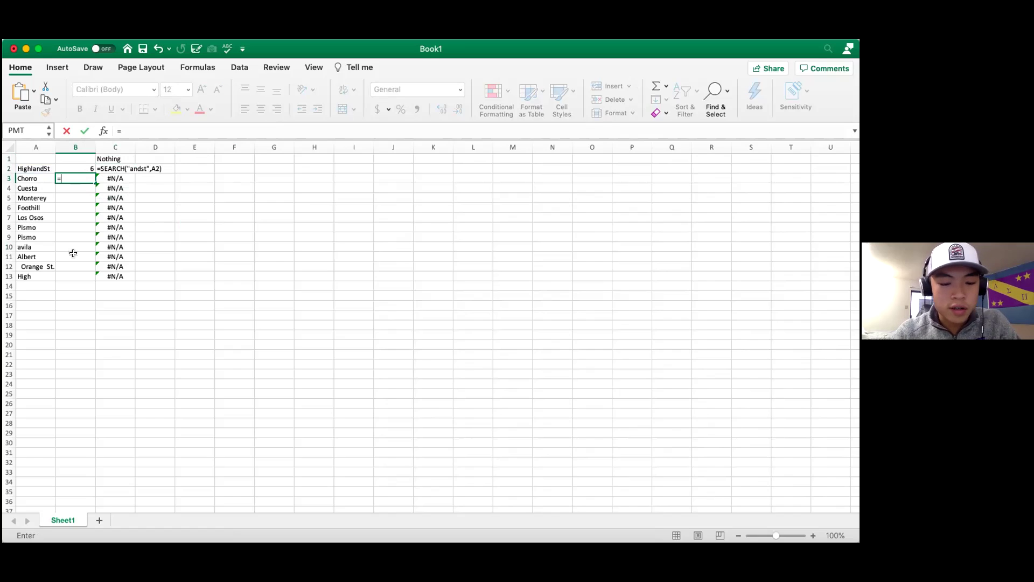
pyautogui.write('FIND("andst')
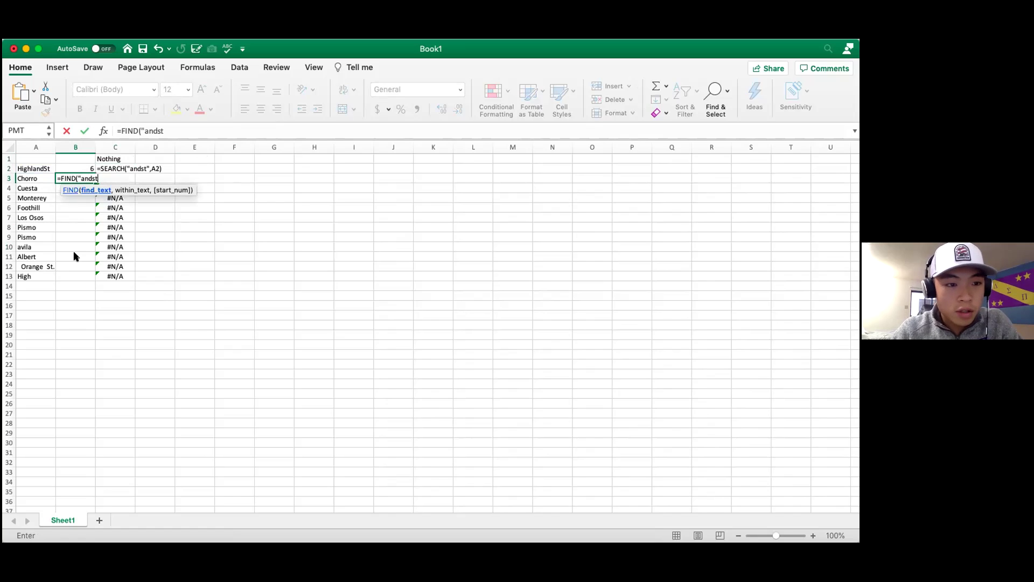
pyautogui.write('",')
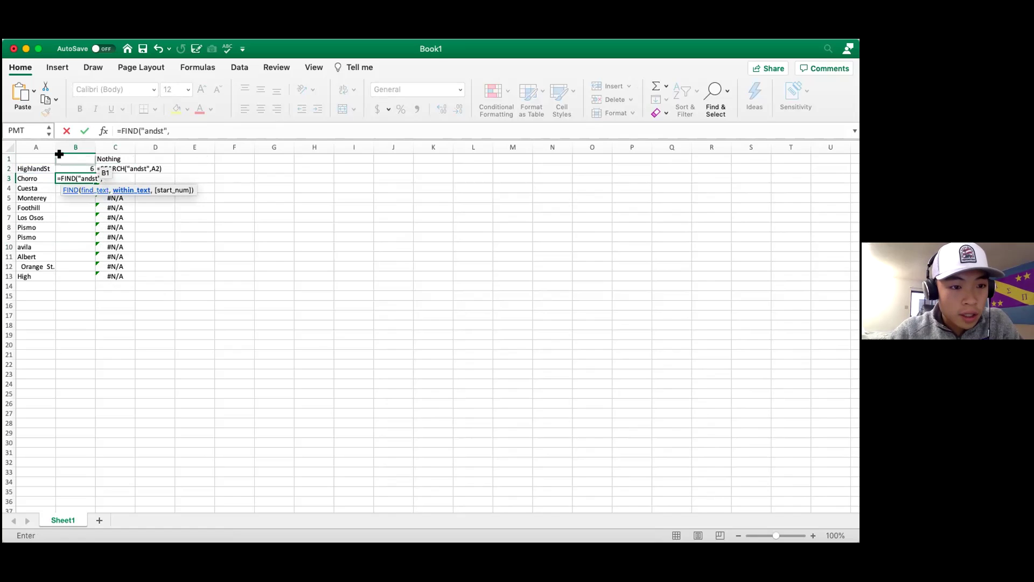
pyautogui.click(40, 169)
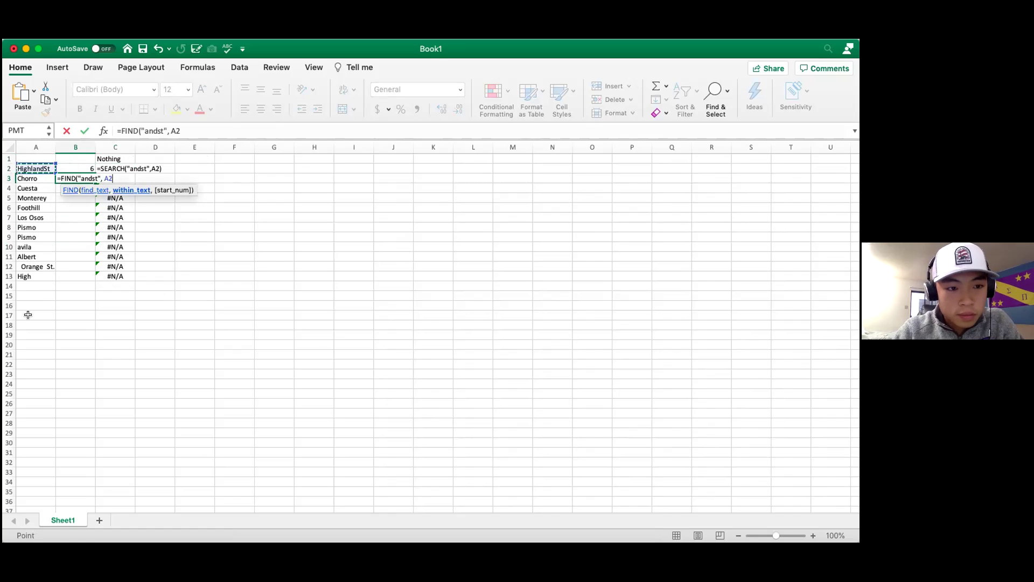
pyautogui.write(')')
pyautogui.press('Return')
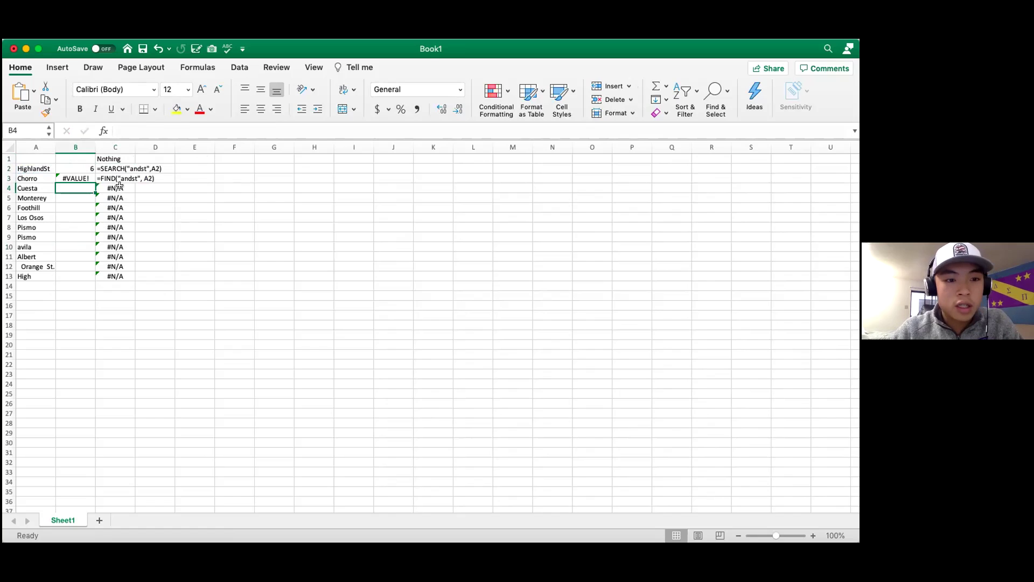
# - Change the search text in B3's FIND formula to "andSt" and compare it with the SEARCH formula in row 2
pyautogui.doubleClick(88, 179)
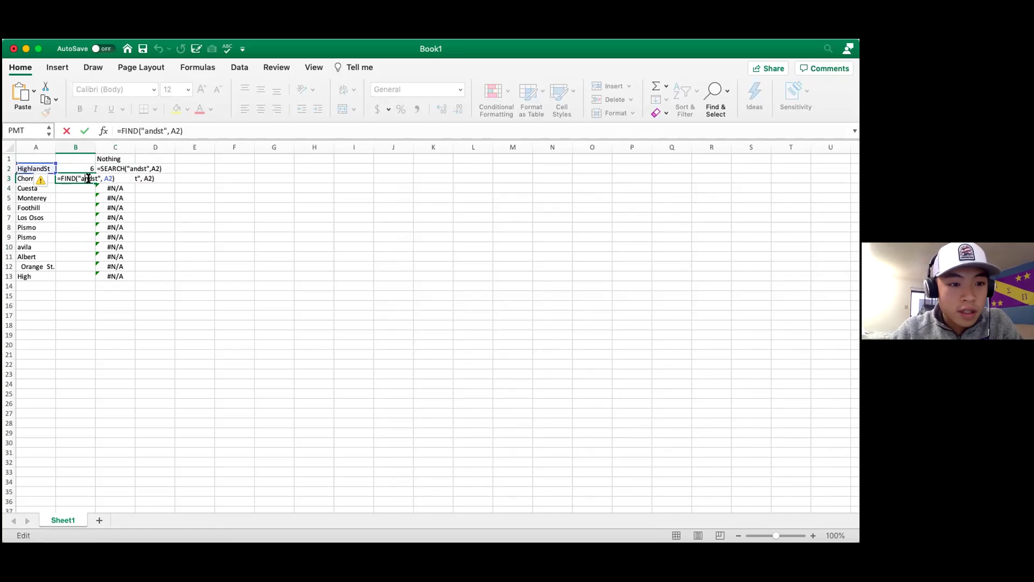
pyautogui.click(91, 178)
pyautogui.press('BackSpace')
pyautogui.write('S')
pyautogui.press('Return')
pyautogui.moveTo(82, 182); pyautogui.dragTo(88, 168)
pyautogui.click(102, 170)
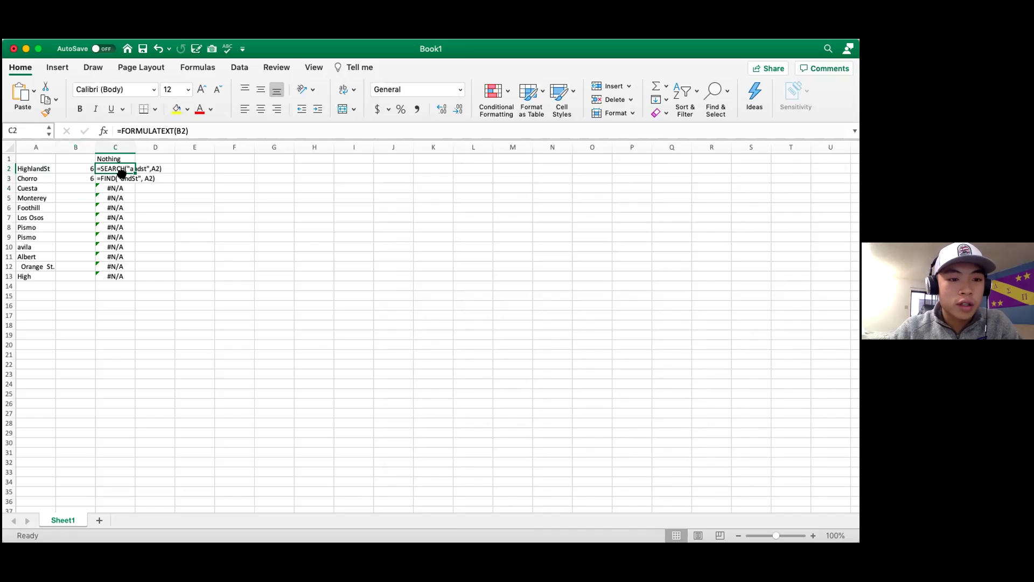
pyautogui.click(103, 179)
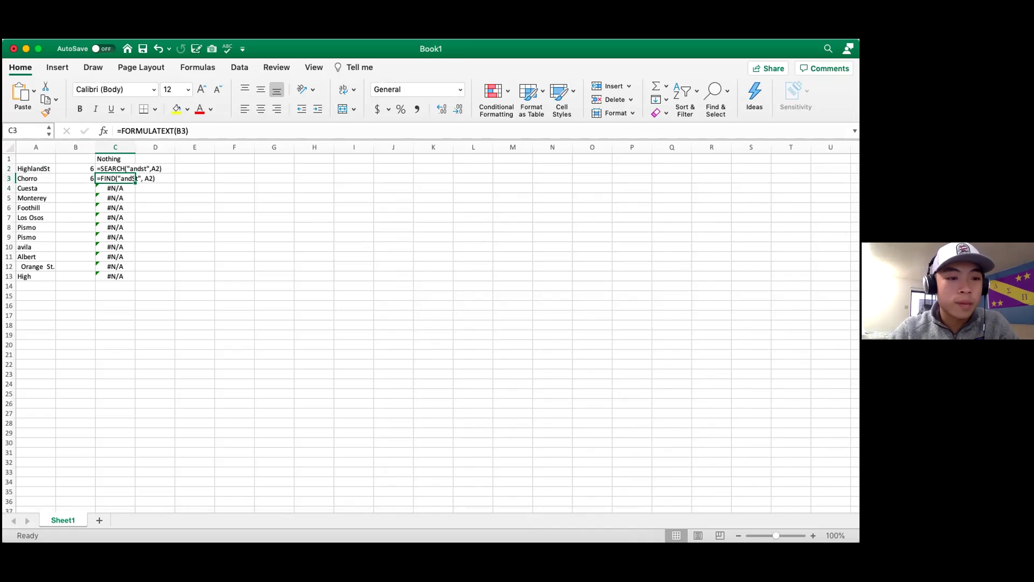
# - Enter =LEFT(A4,4) in B4 to extract the first four characters of Cuesta
pyautogui.click(62, 187)
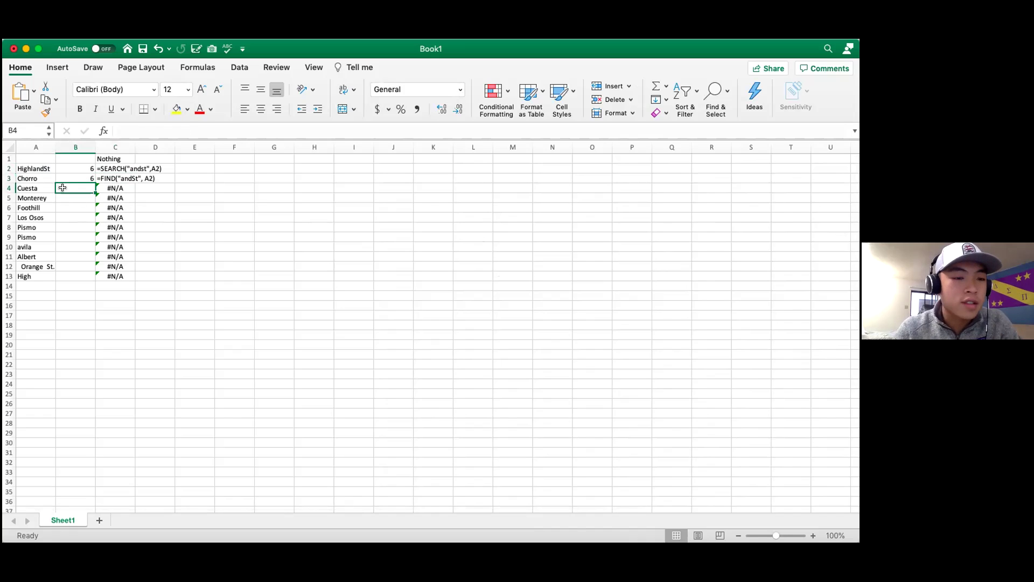
pyautogui.doubleClick(62, 188)
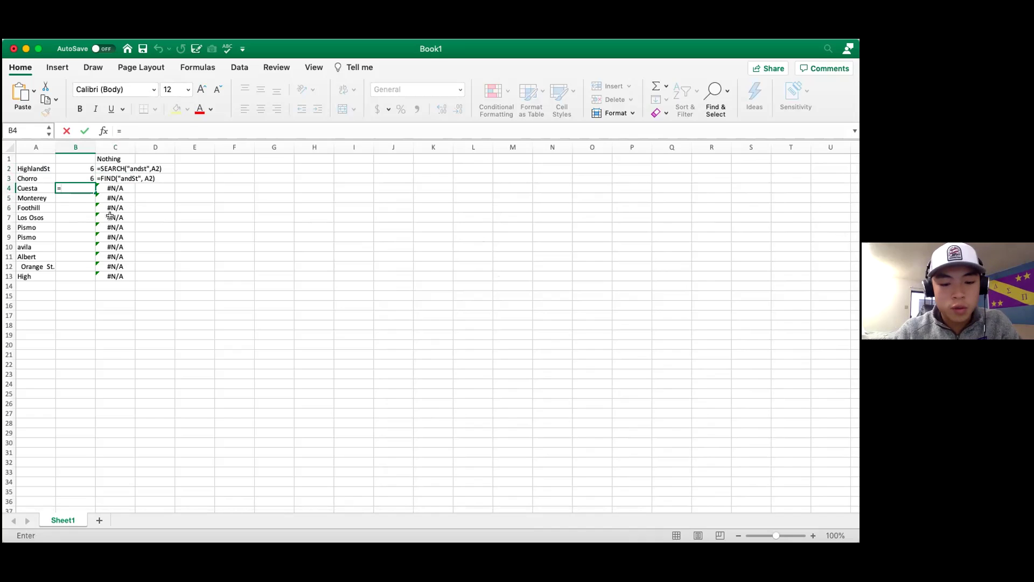
pyautogui.write('=LEFT(')
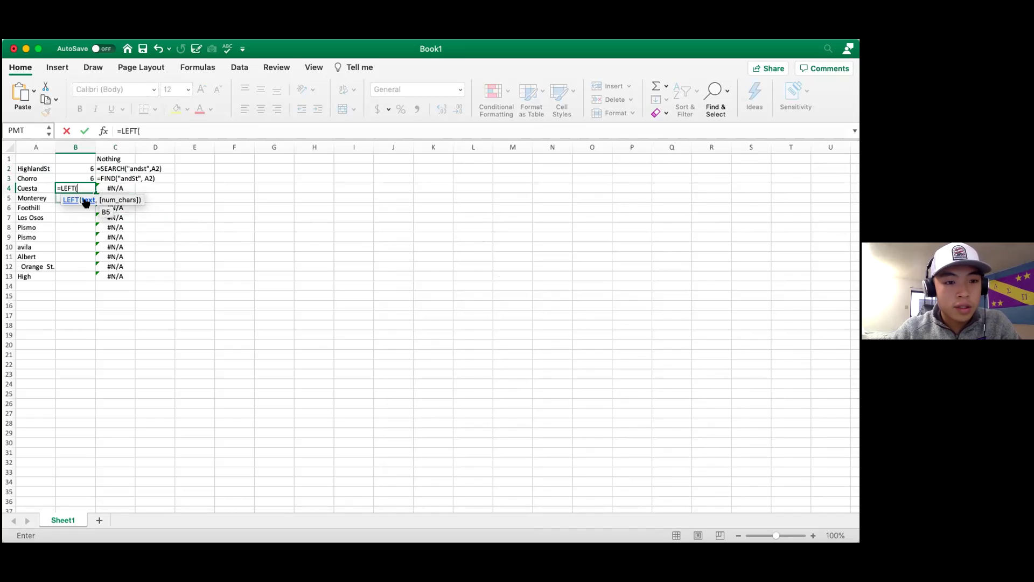
pyautogui.click(33, 188)
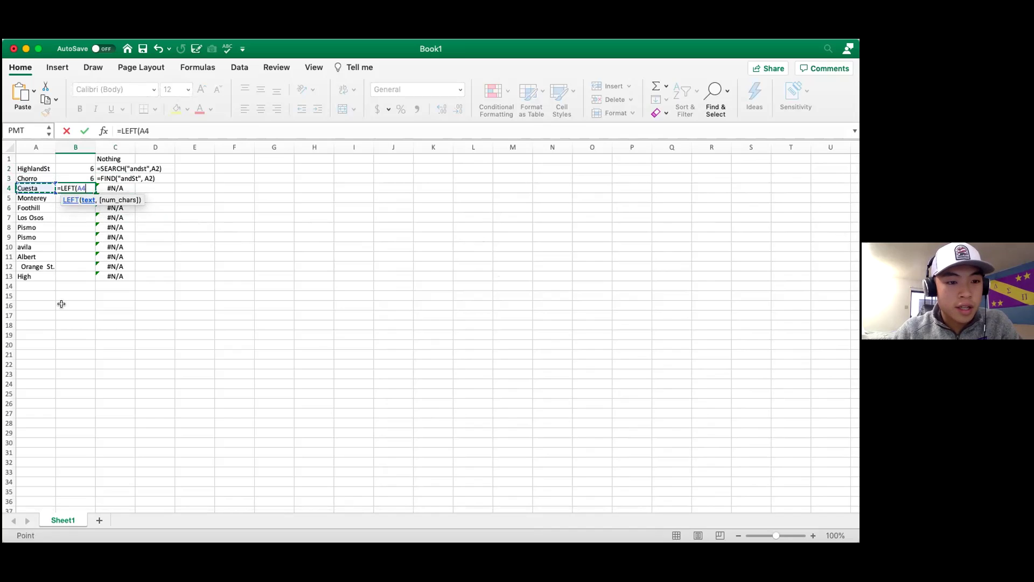
pyautogui.write(',4')
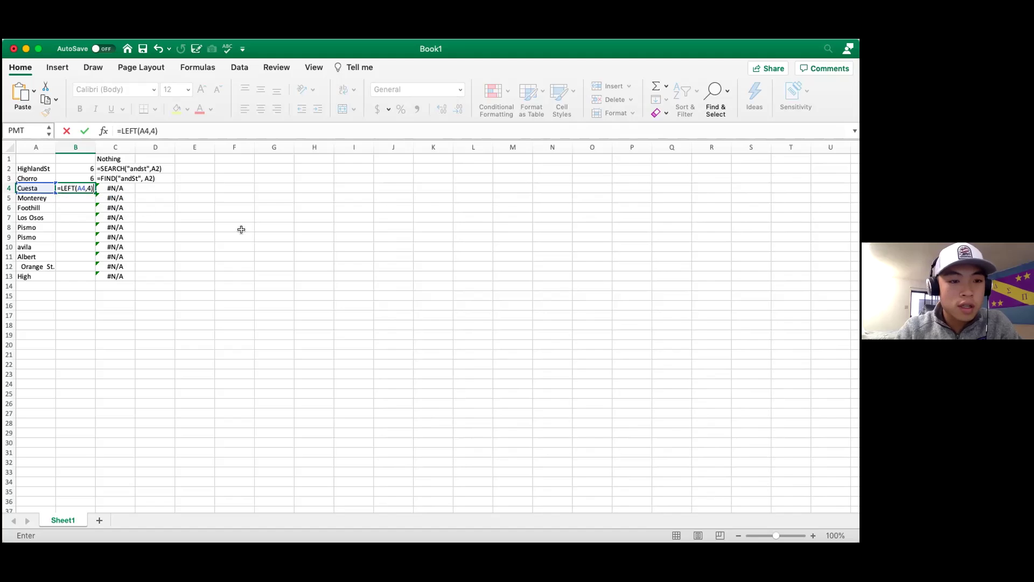
pyautogui.press('Return')
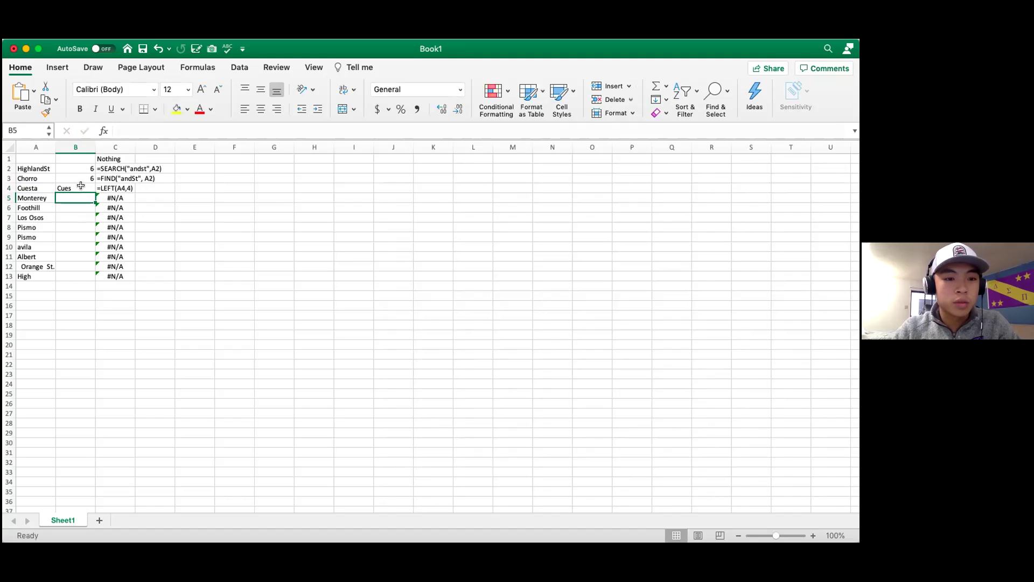
# - Enter =RIGHT(A5, 5) in B5 to extract the last five characters of Monterey
pyautogui.write('=')
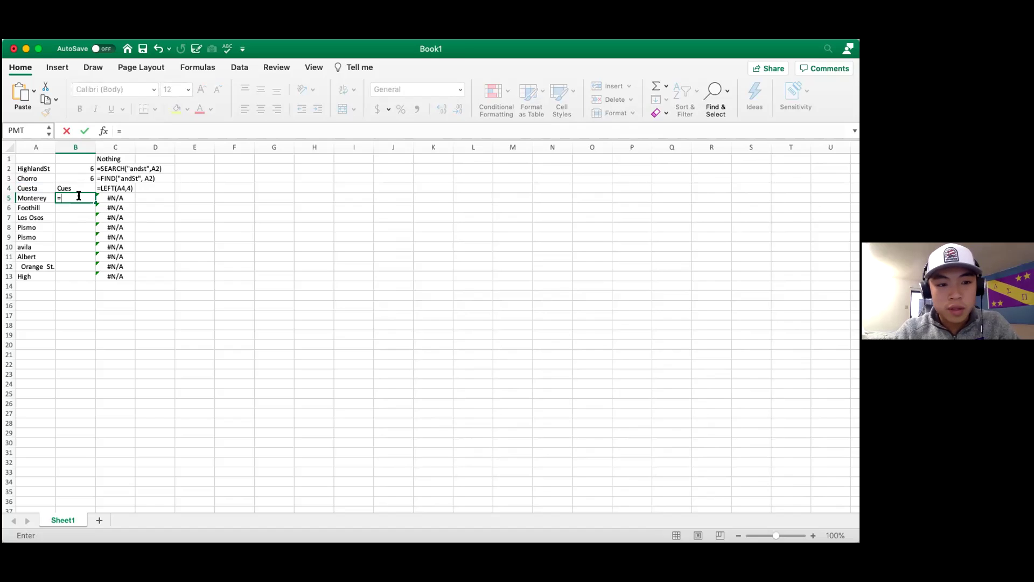
pyautogui.write('RIGHT')
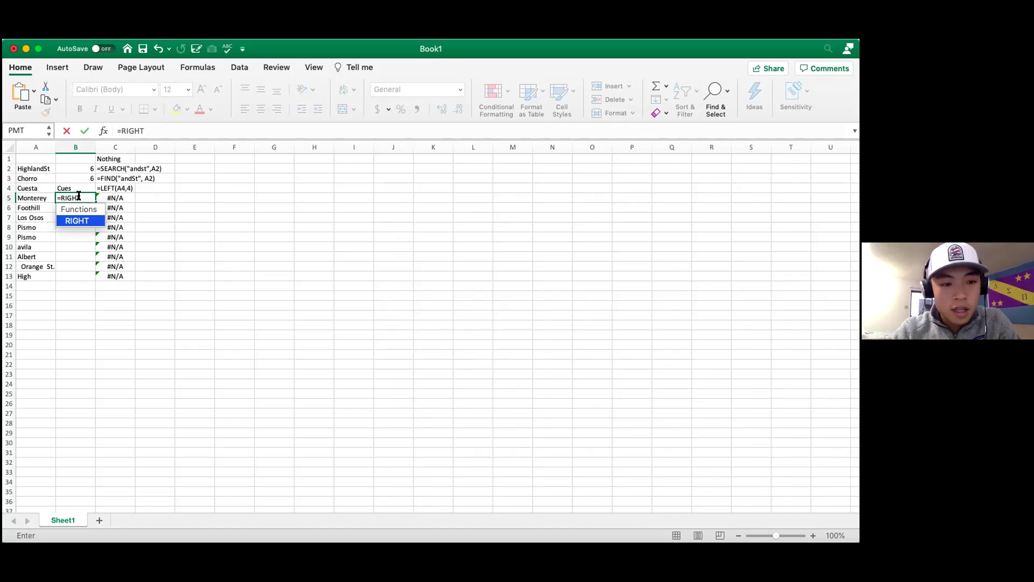
pyautogui.write('(')
pyautogui.click(39, 198)
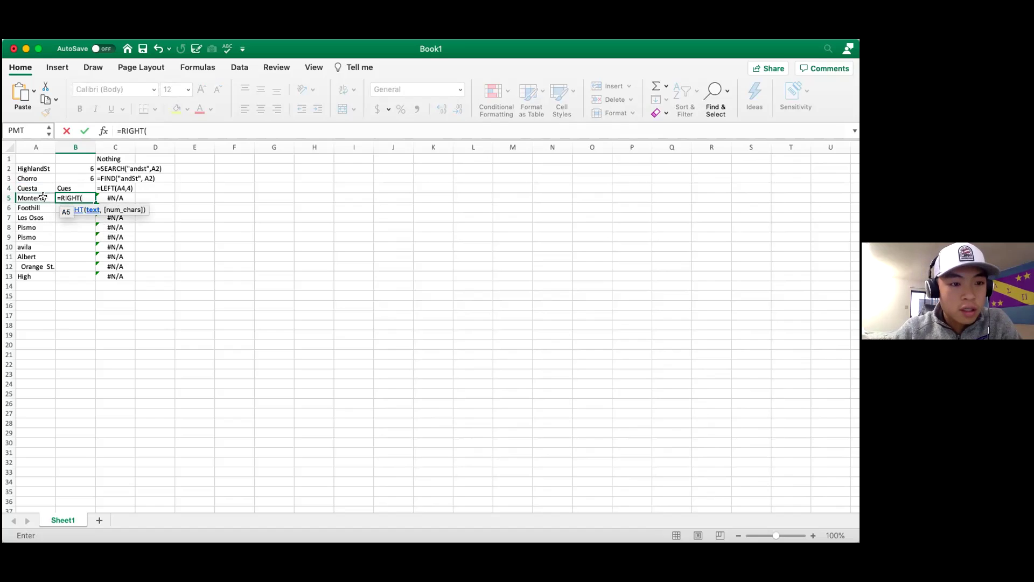
pyautogui.write(',')
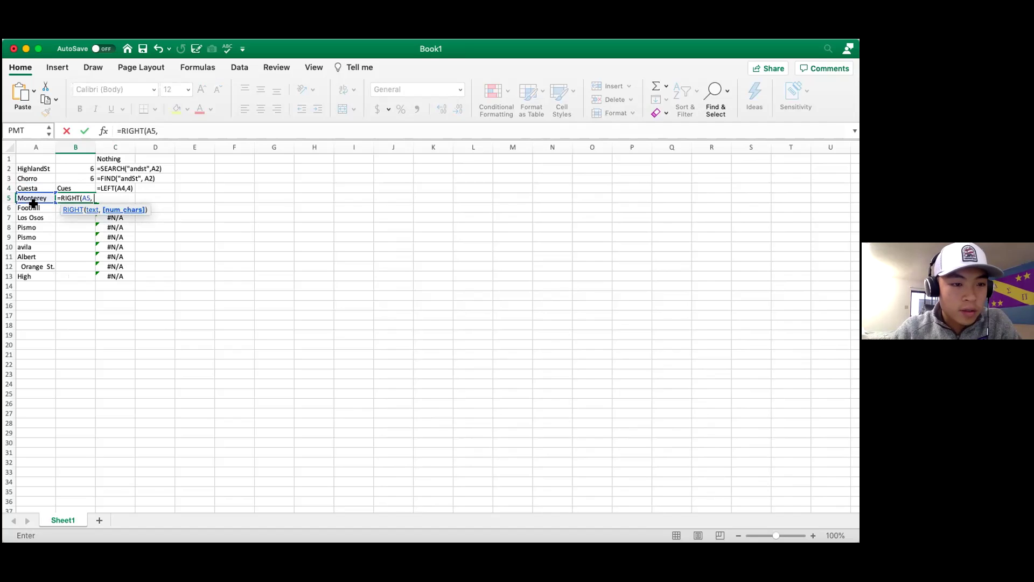
pyautogui.write('5')
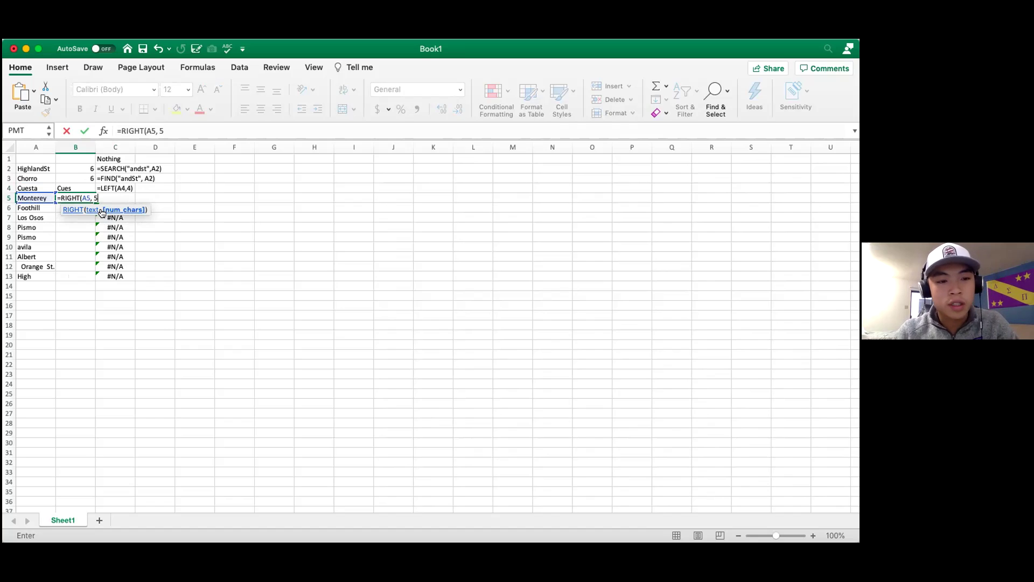
pyautogui.write(')')
pyautogui.press('Return')
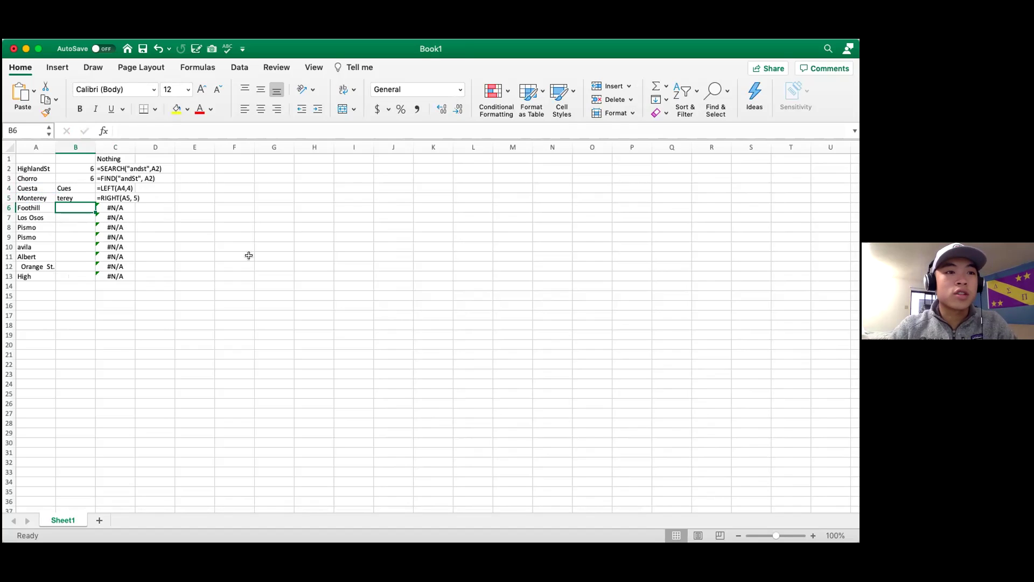
pyautogui.scroll(2, 248, 255)
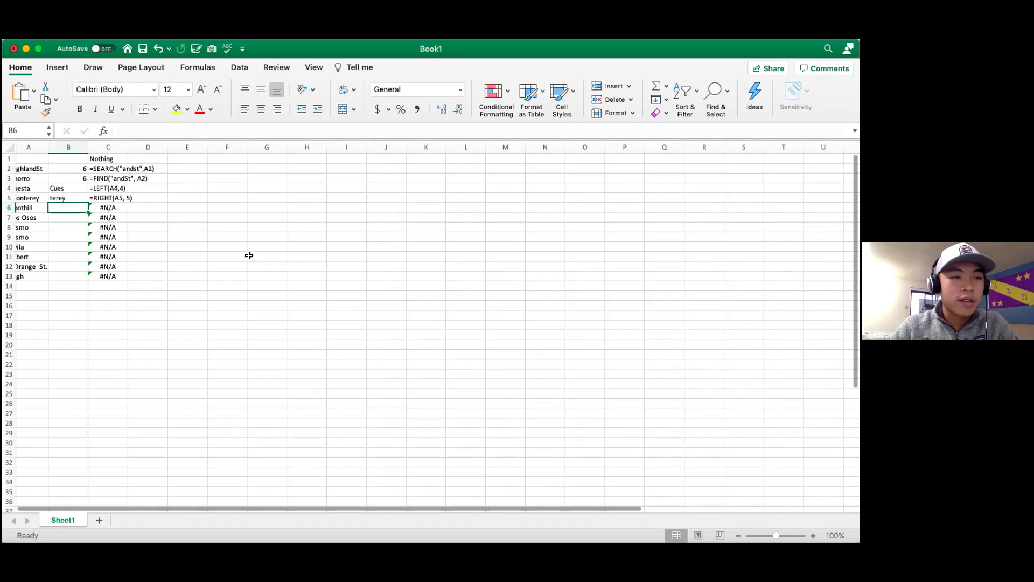
pyautogui.scroll(-10, 248, 255)
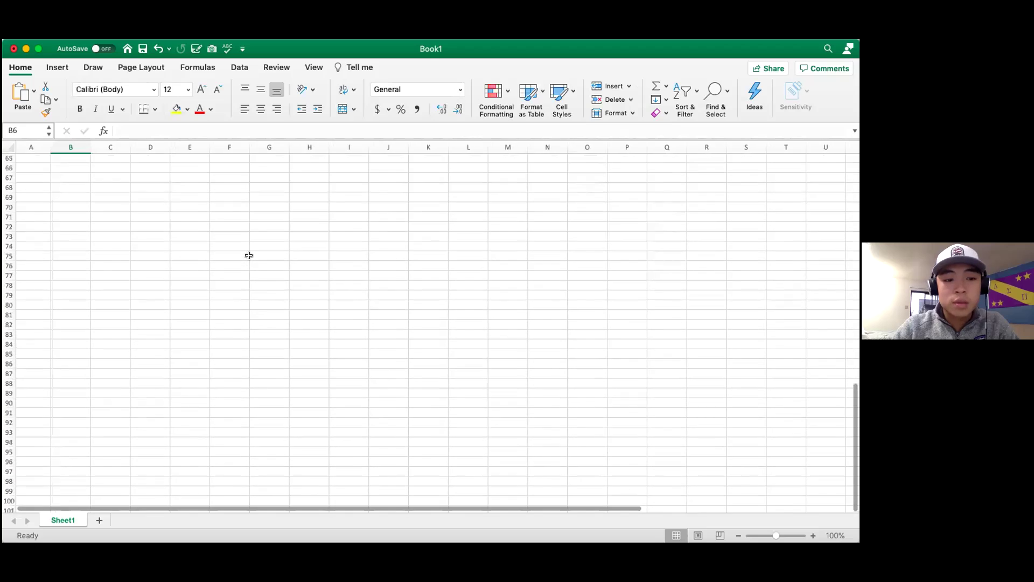
pyautogui.scroll(10, 249, 255)
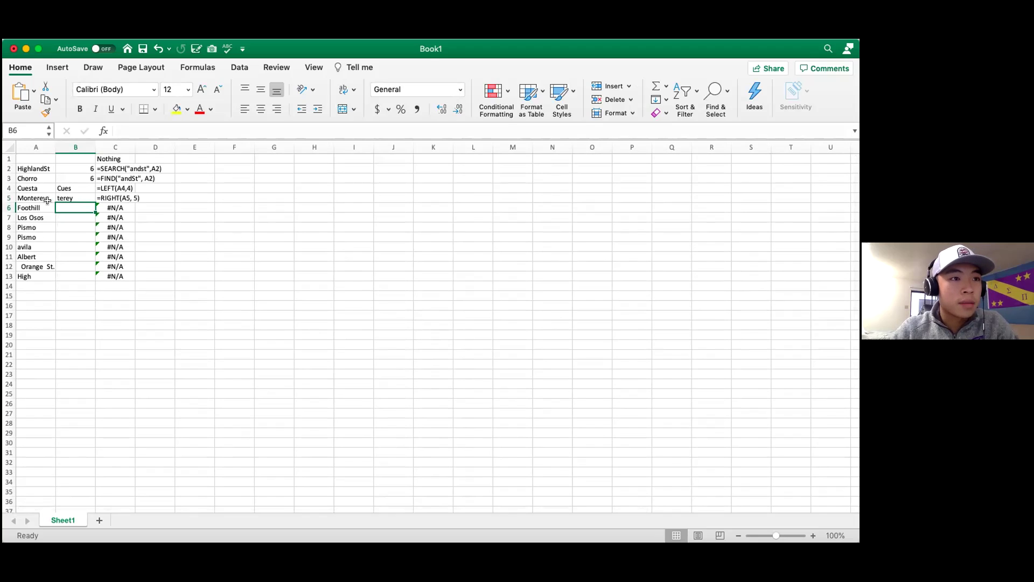
# - Enter =MID(A6,2,2) in B6 to extract two characters of Foothill starting at the second one
pyautogui.write('=MID')
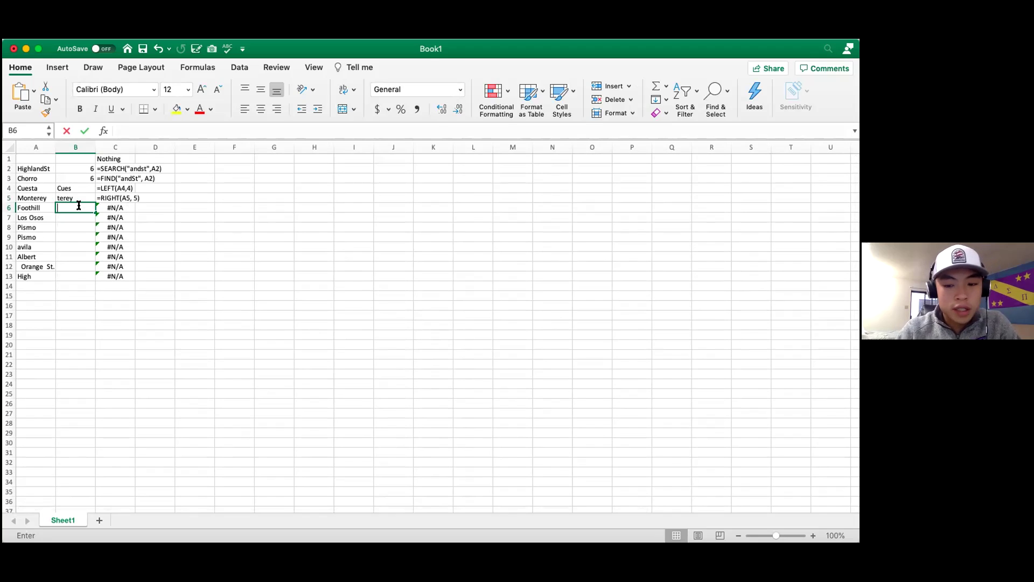
pyautogui.write('(')
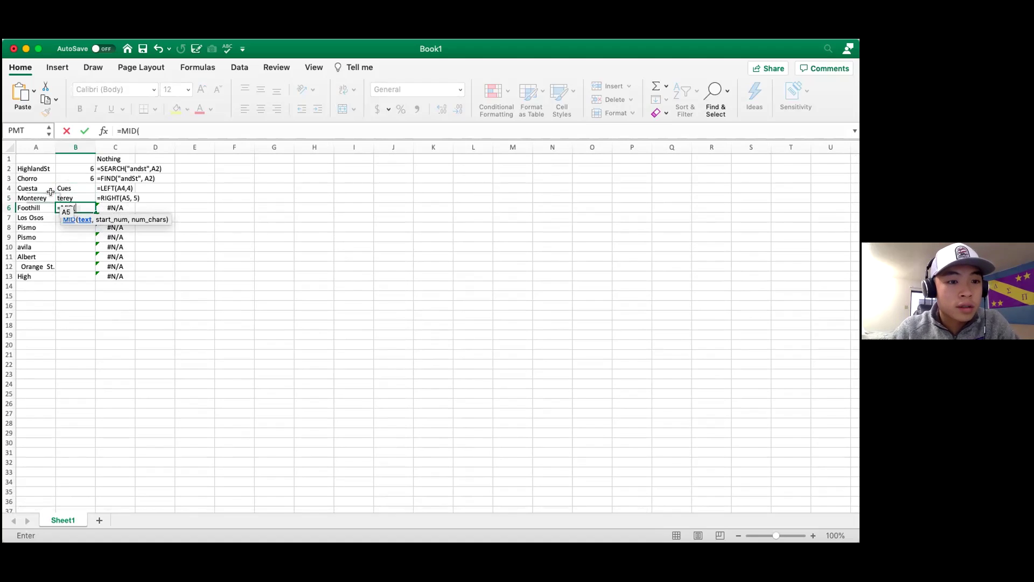
pyautogui.click(39, 208)
pyautogui.write(',')
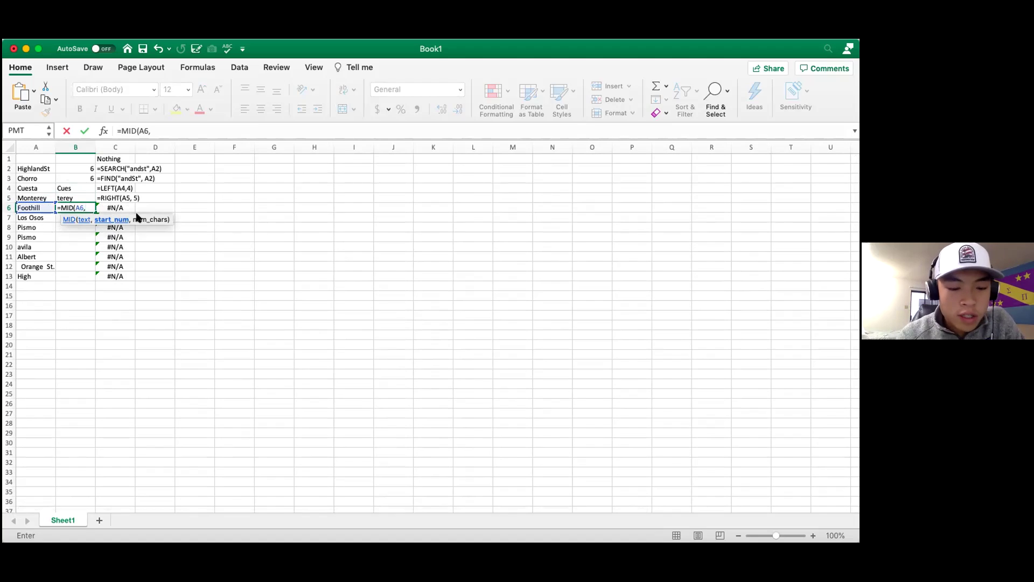
pyautogui.write('2')
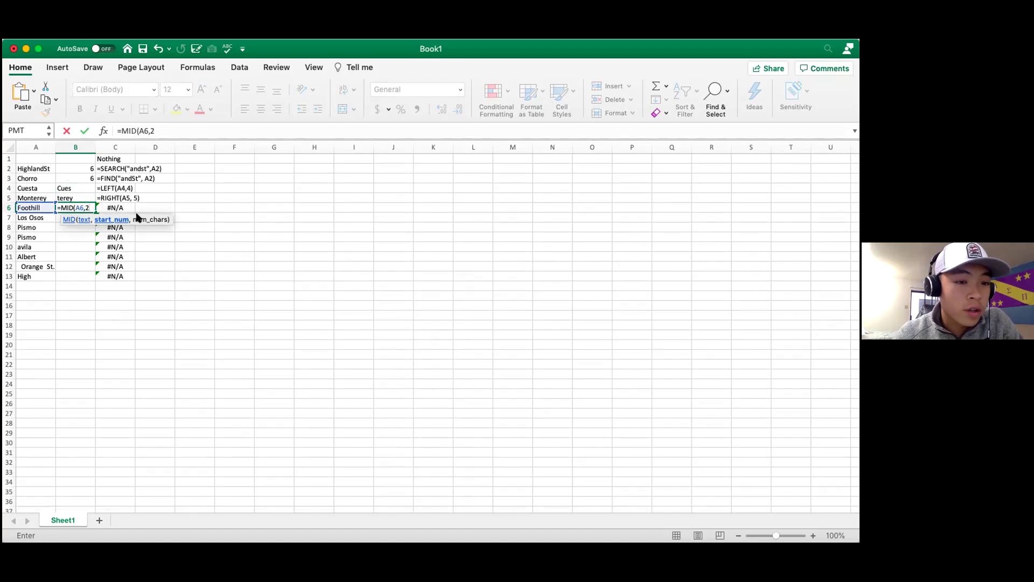
pyautogui.write(',')
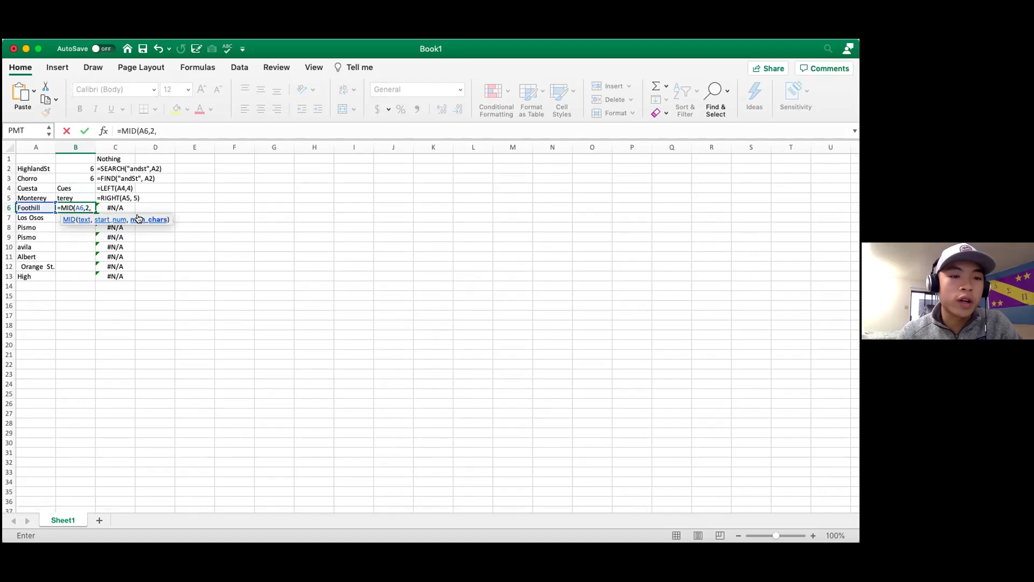
pyautogui.write('2)')
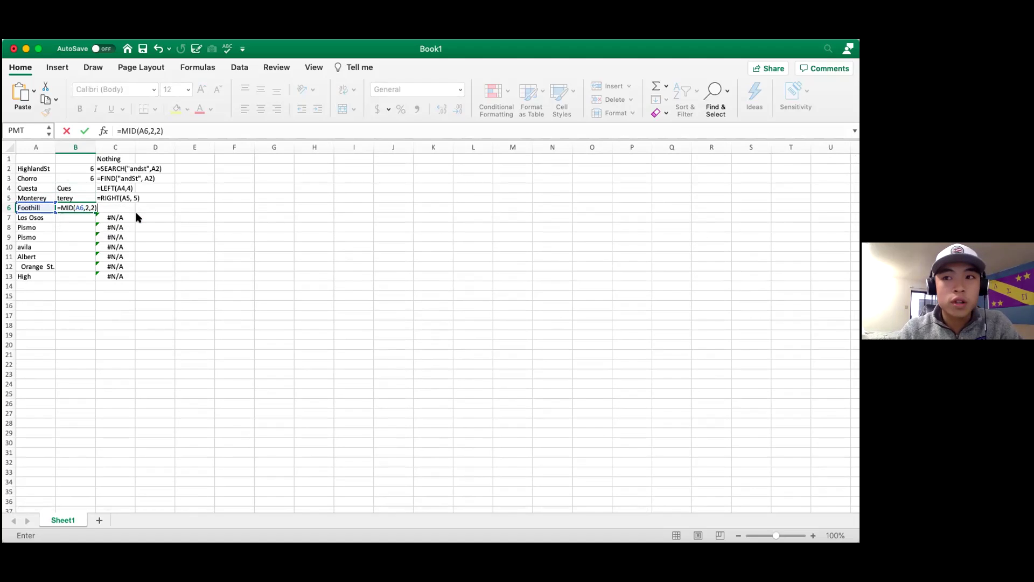
pyautogui.press('Return')
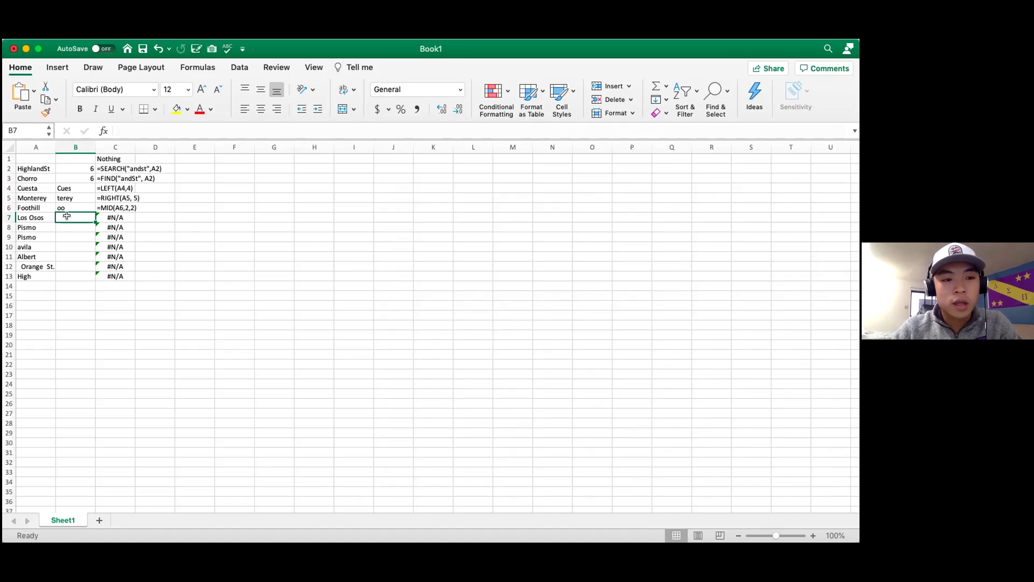
# - Enter =UPPER(A7) in B7 to convert Los Osos to capital letters
pyautogui.write('=UPPER(')
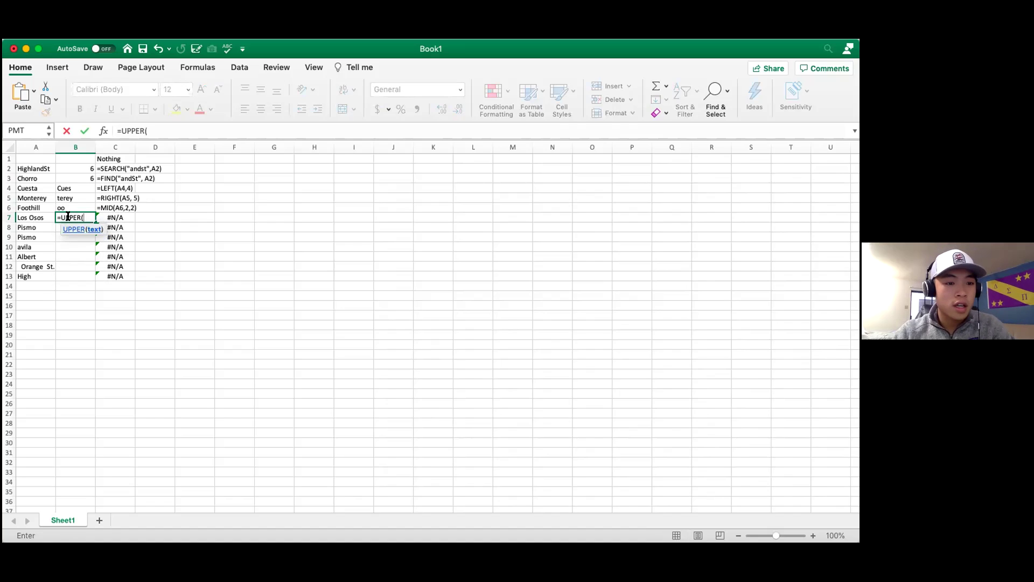
pyautogui.click(33, 218)
pyautogui.write(')')
pyautogui.press('Return')
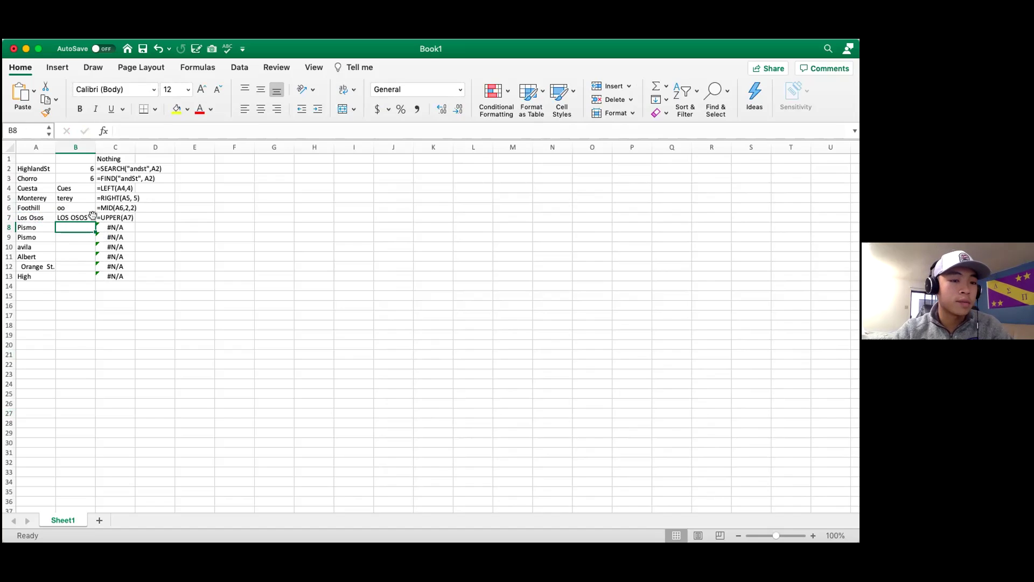
# - Enter =LOWER(A8) in B8 to convert Pismo to lowercase letters
pyautogui.doubleClick(77, 227)
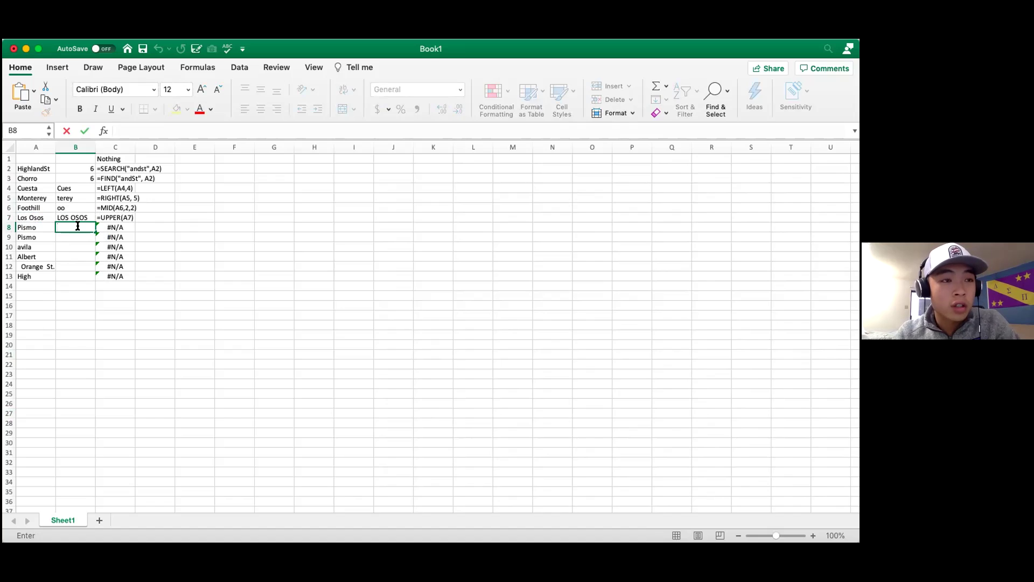
pyautogui.write('=LO')
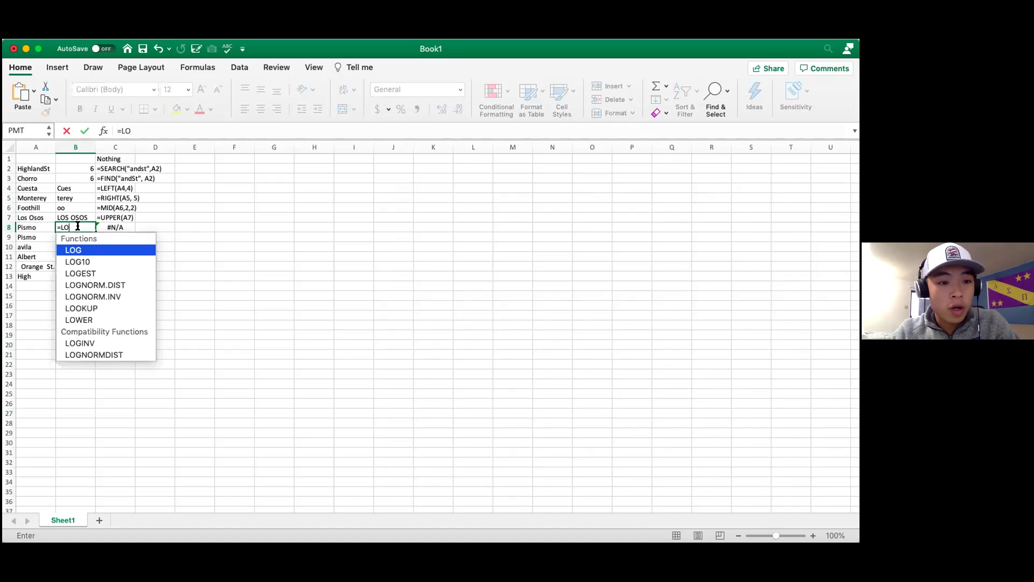
pyautogui.write('WER(')
pyautogui.click(47, 227)
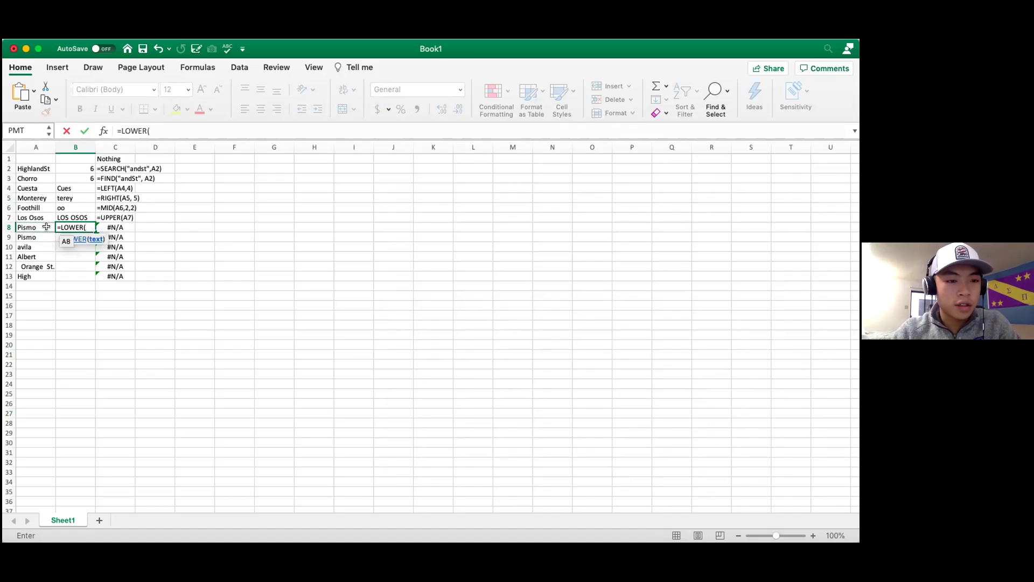
pyautogui.write(')')
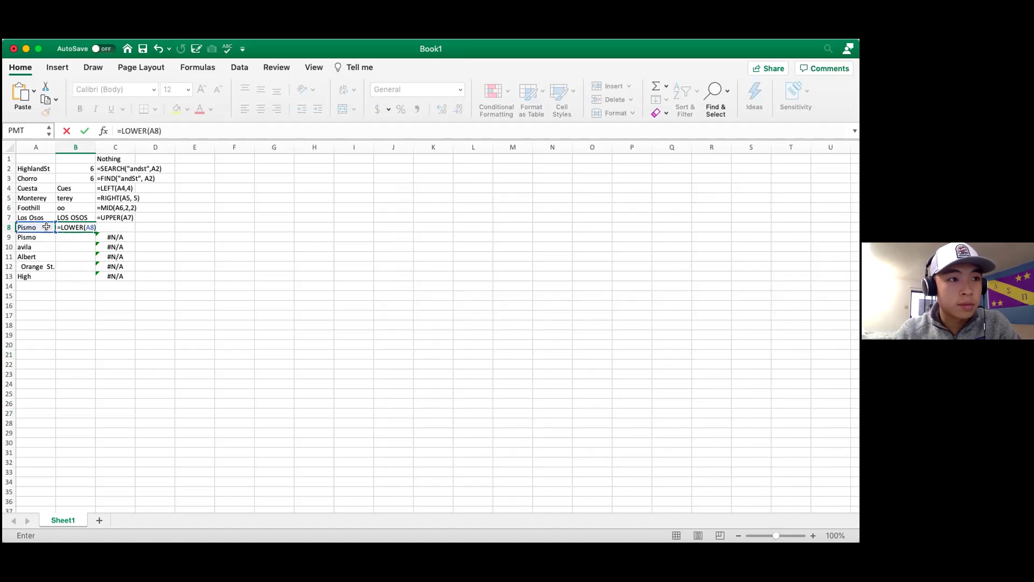
pyautogui.press('Return')
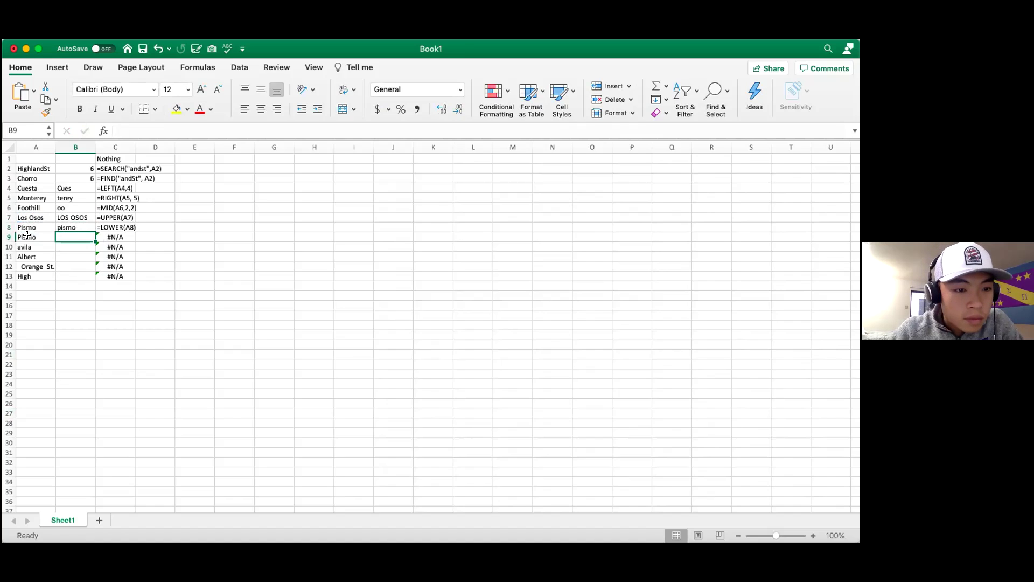
# - Delete the entire row 9, which holds the duplicate Pismo entry
pyautogui.moveTo(26, 235); pyautogui.dragTo(102, 237)
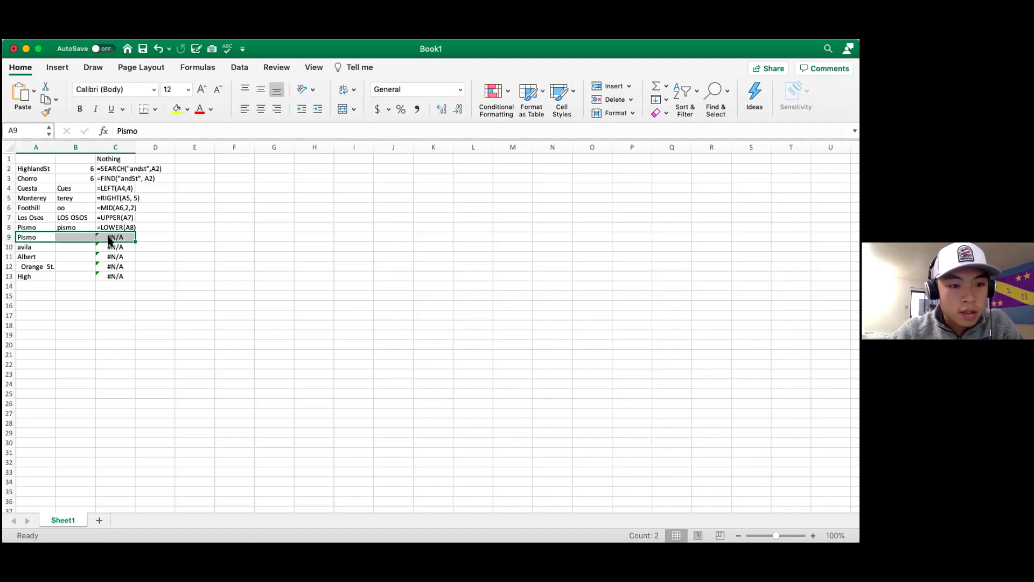
pyautogui.rightClick(106, 237)
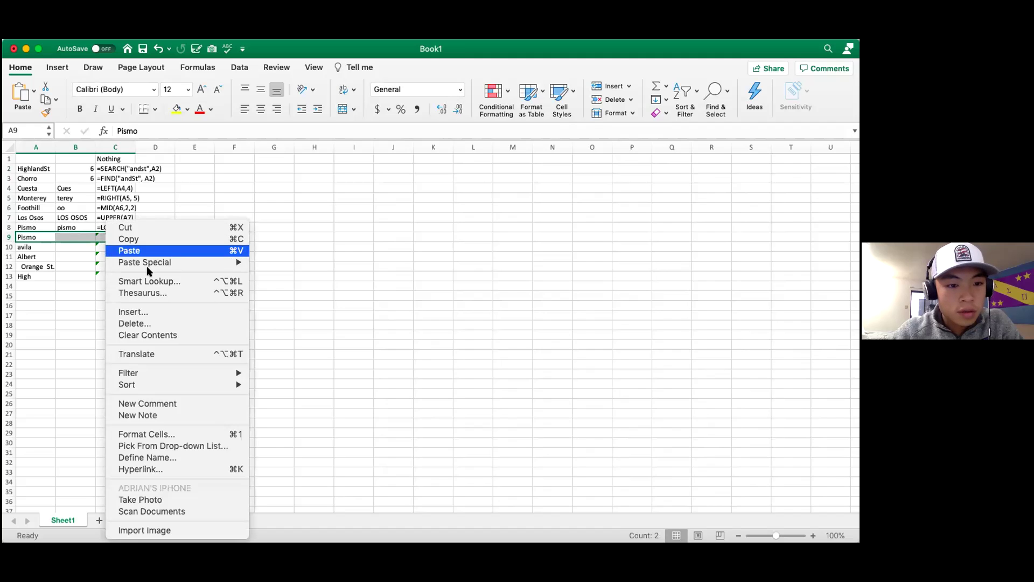
pyautogui.click(151, 323)
pyautogui.click(175, 305)
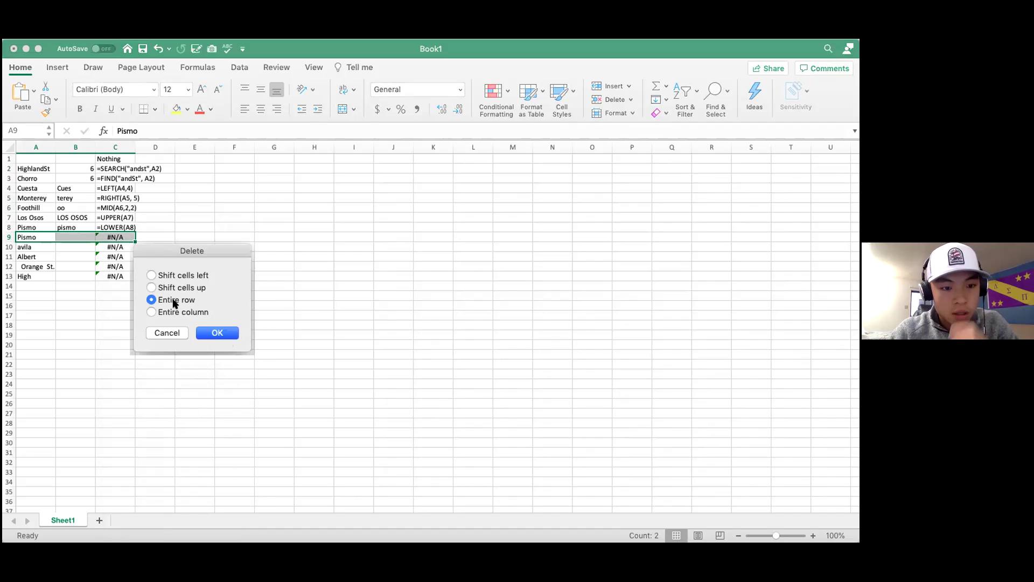
pyautogui.click(216, 332)
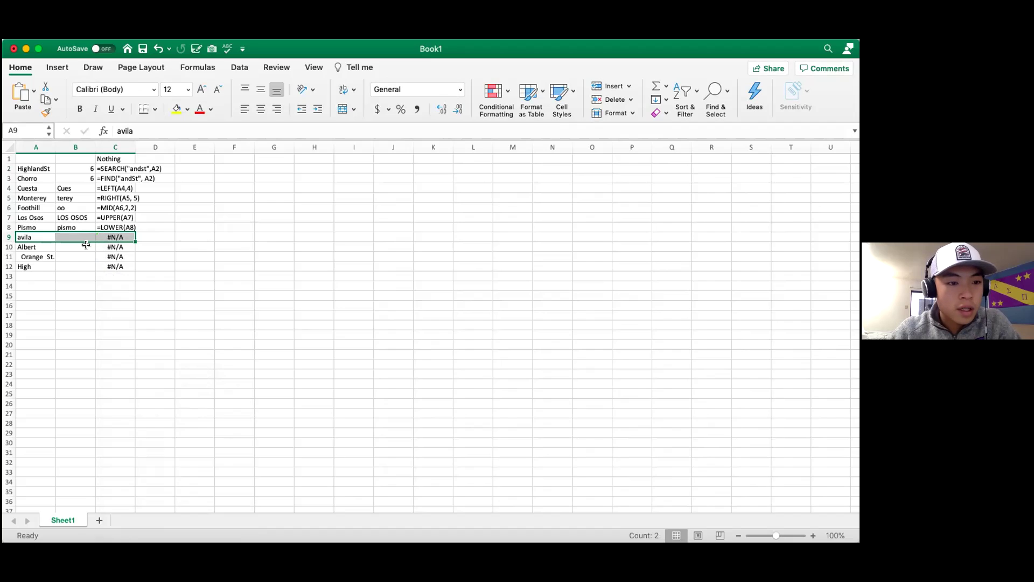
# - Enter =PROPER(A9) in B9 to capitalize the first letter of avila
pyautogui.click(73, 236)
pyautogui.doubleClick(65, 236)
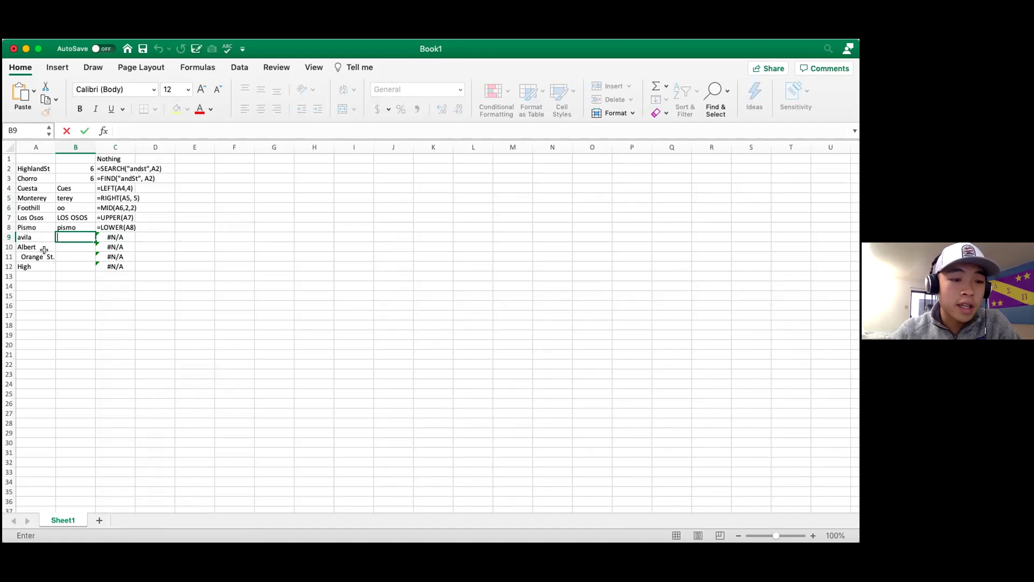
pyautogui.write('=PROPER(')
pyautogui.click(36, 237)
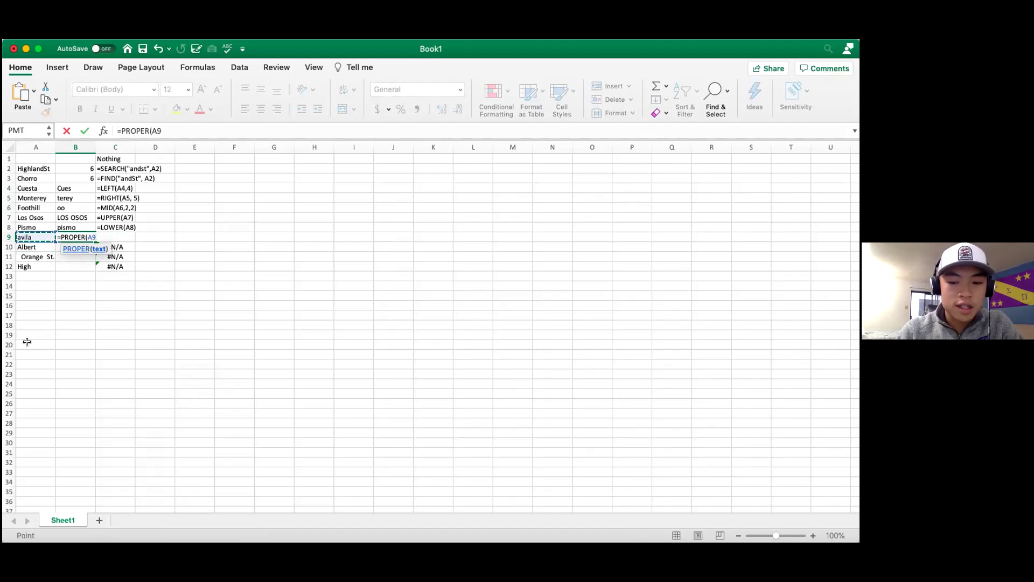
pyautogui.write(')')
pyautogui.press('Return')
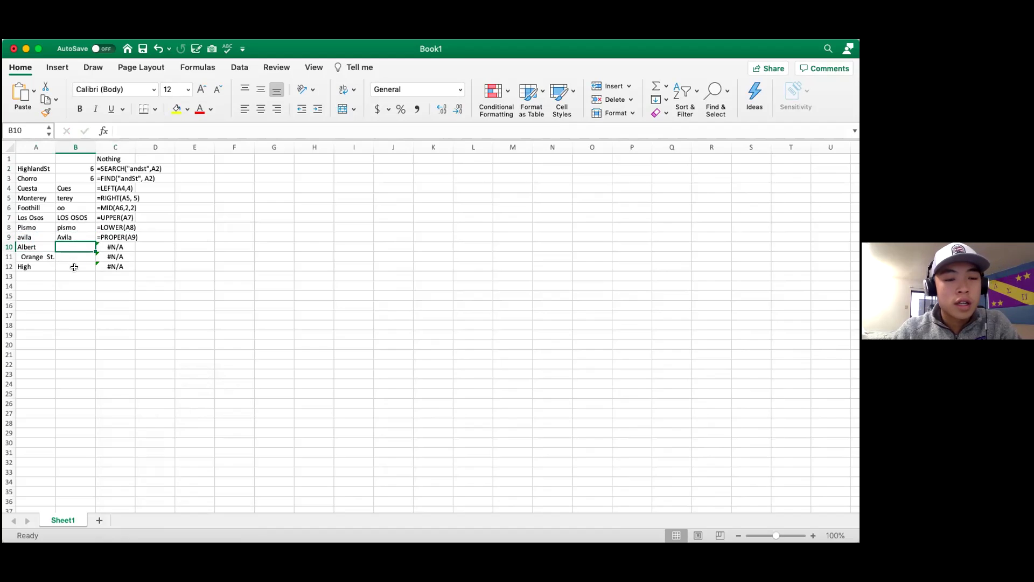
# - Enter =SUBSTITUTE(A10, "Al", "Dal") in B10 to replace the first letters of Albert
pyautogui.doubleClick(69, 246)
pyautogui.write('=SUBSTITUTE(')
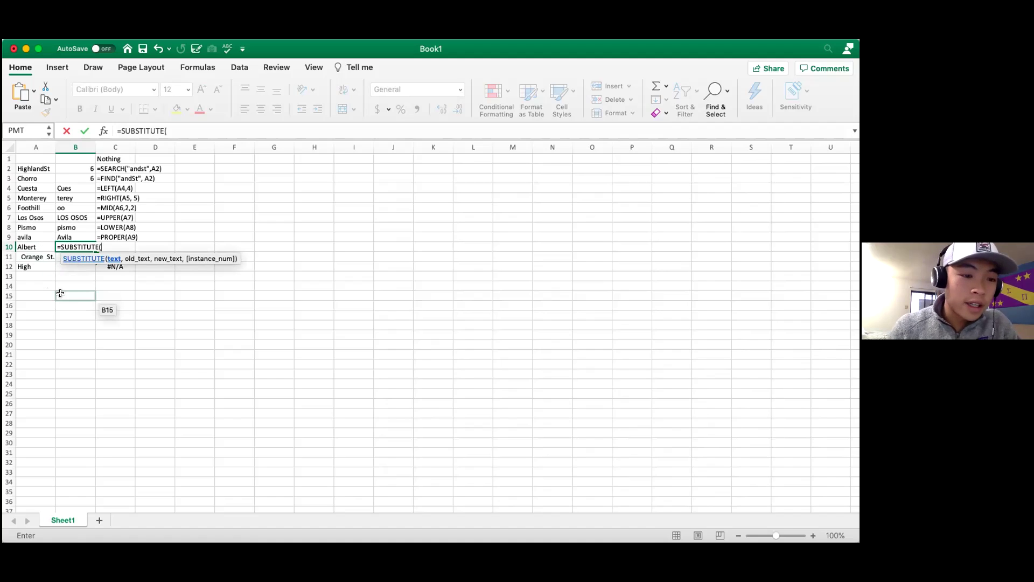
pyautogui.click(30, 247)
pyautogui.write(', ')
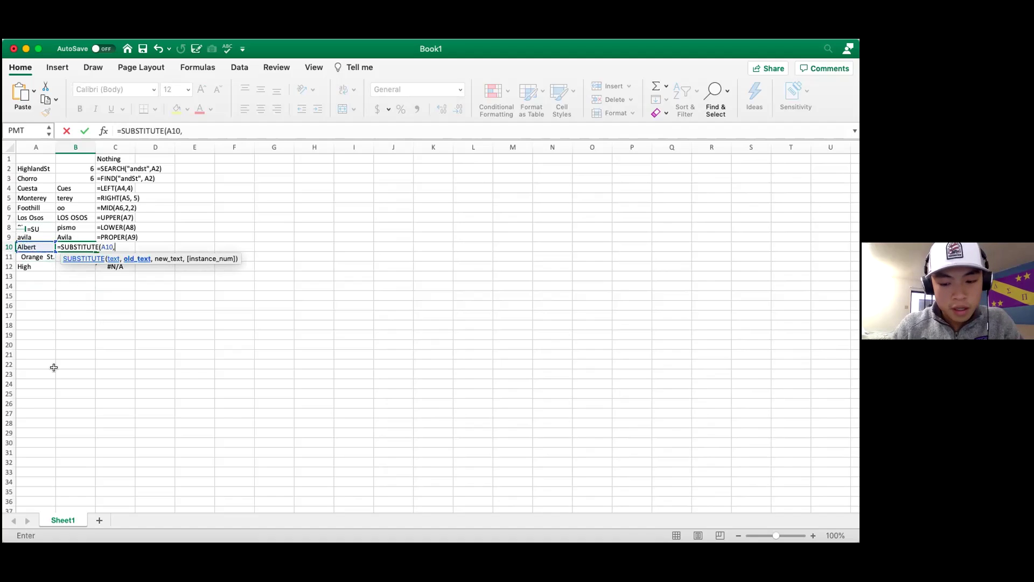
pyautogui.write('"')
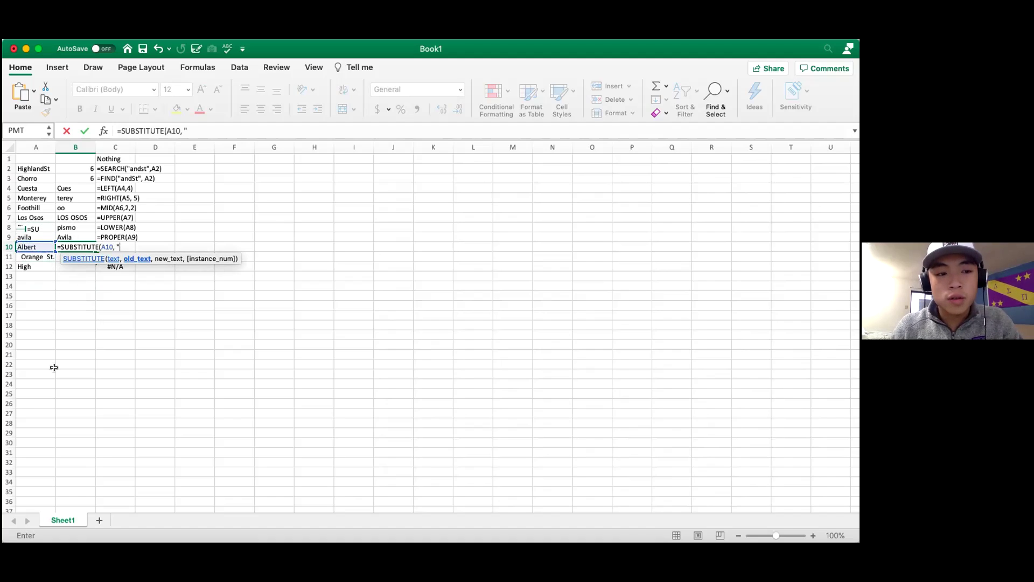
pyautogui.write('Al')
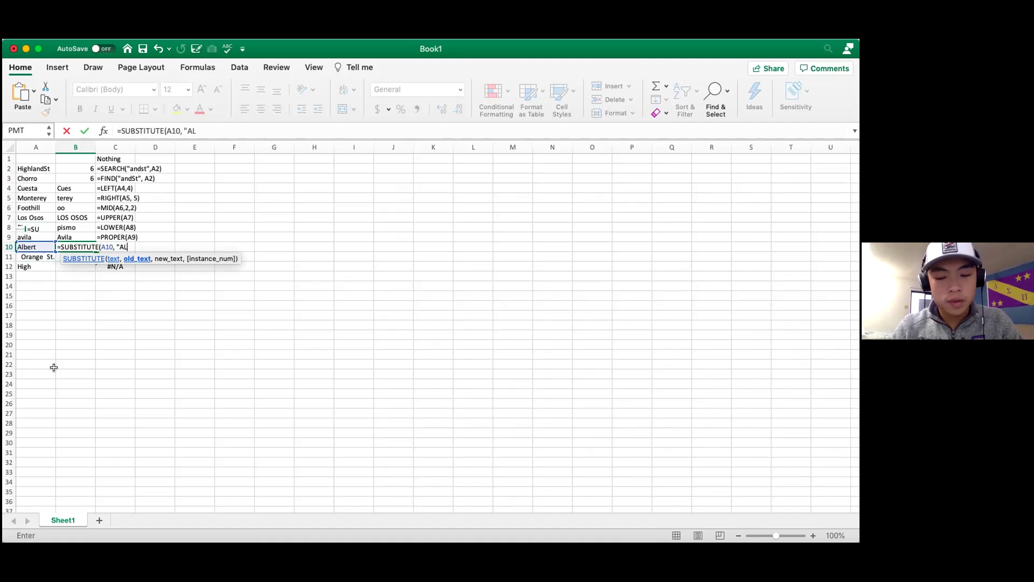
pyautogui.write('"')
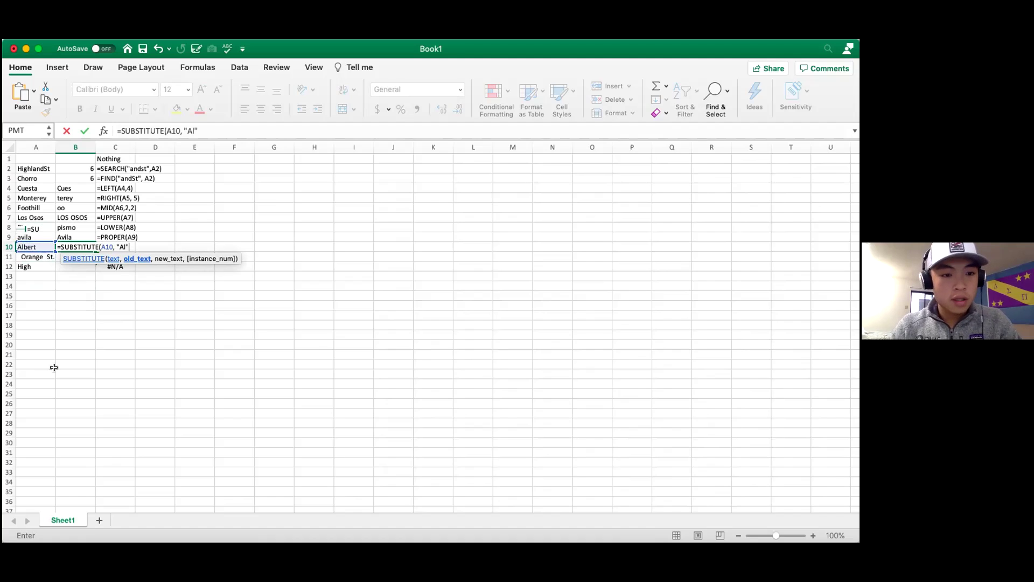
pyautogui.write(', ')
pyautogui.write('"Dal')
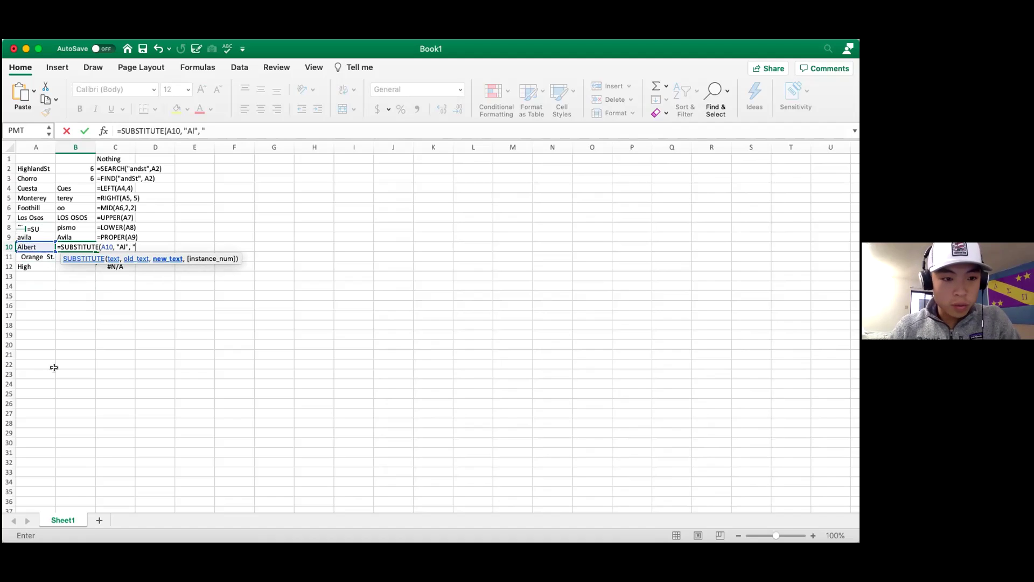
pyautogui.write('")')
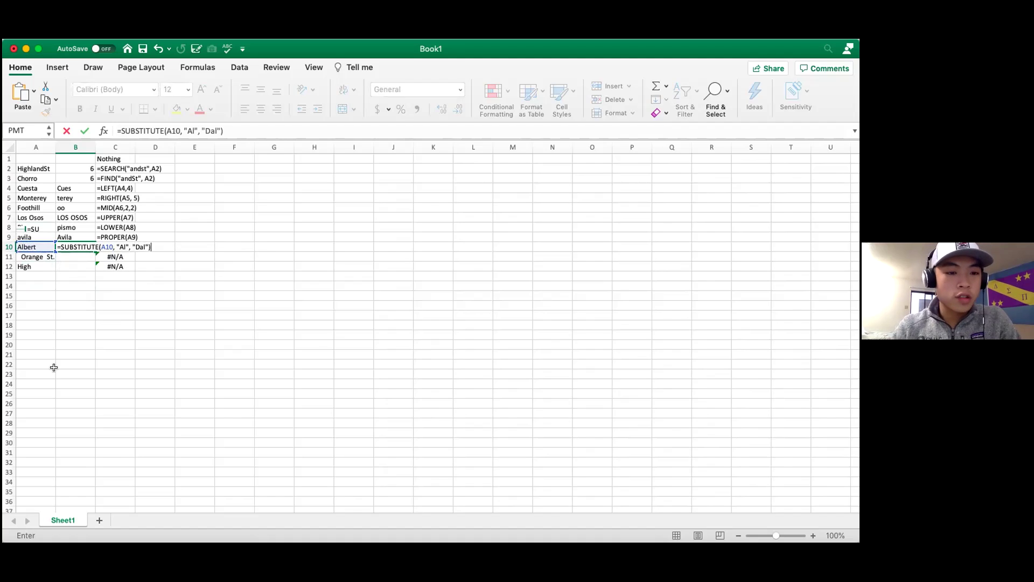
pyautogui.press('Return')
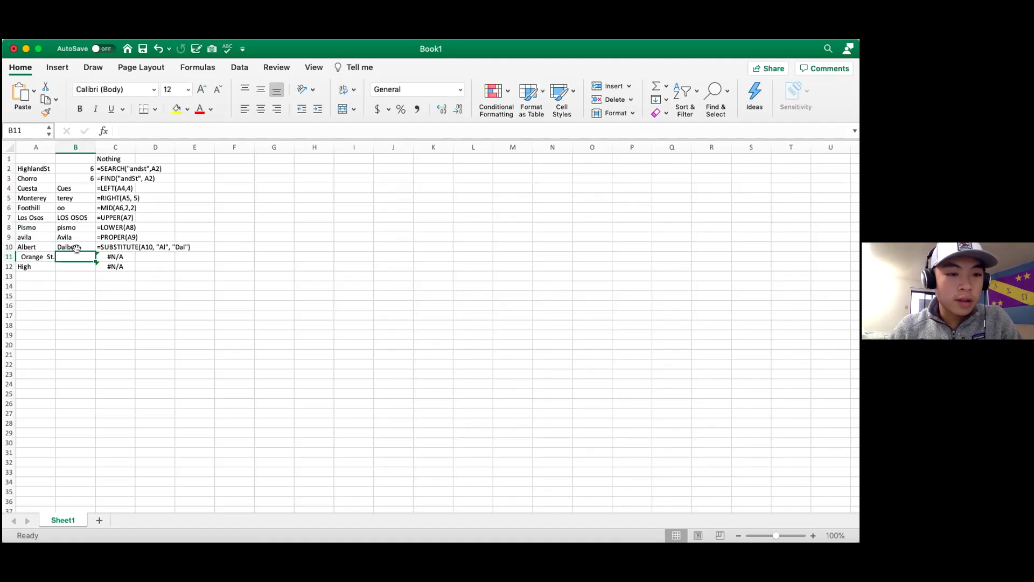
pyautogui.click(76, 246)
pyautogui.click(36, 247)
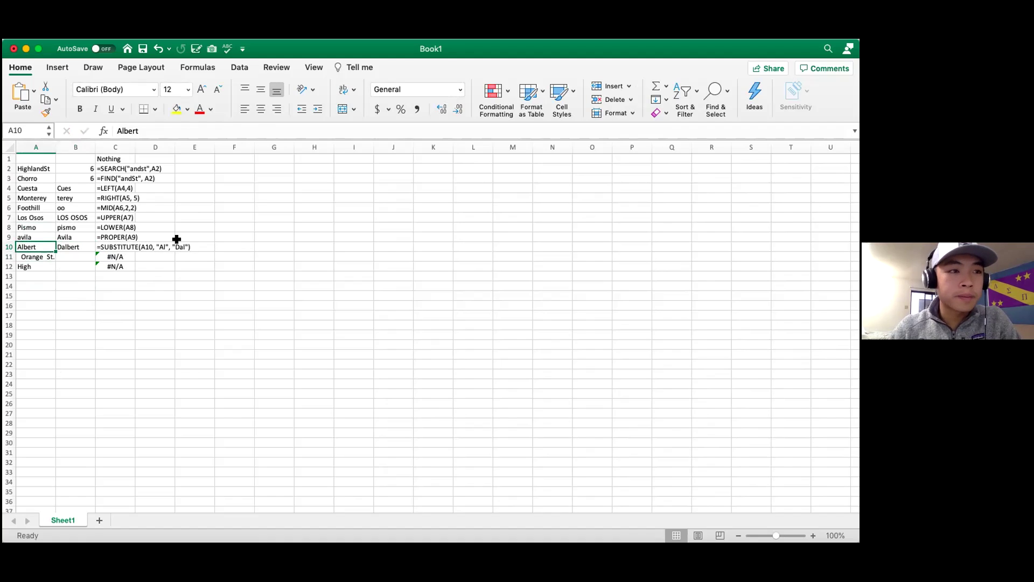
# - Enter =TRIM(A11) in B11 to remove the extra spaces from Orange St
pyautogui.click(80, 253)
pyautogui.write('=')
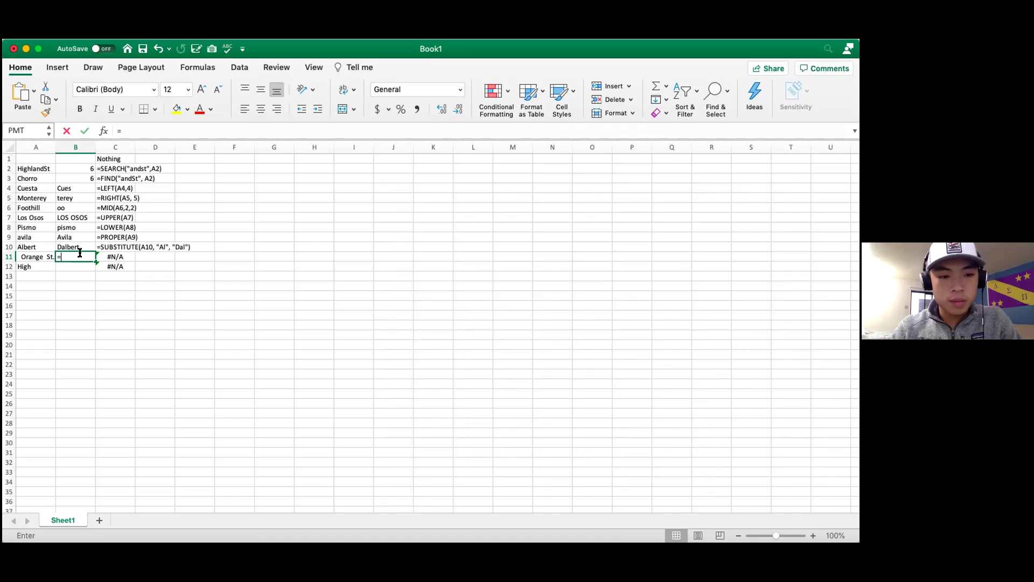
pyautogui.write('TRIM')
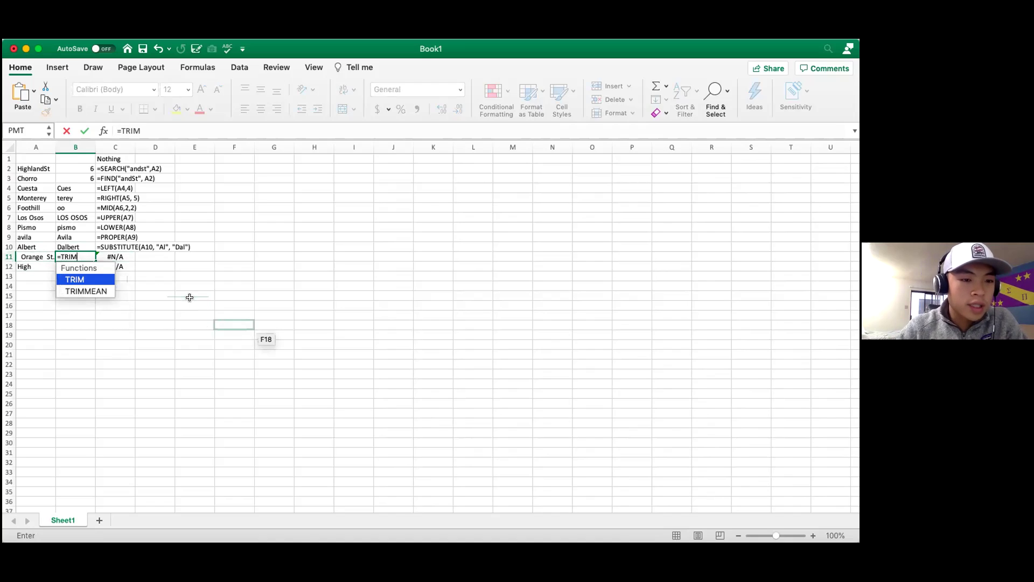
pyautogui.write('(')
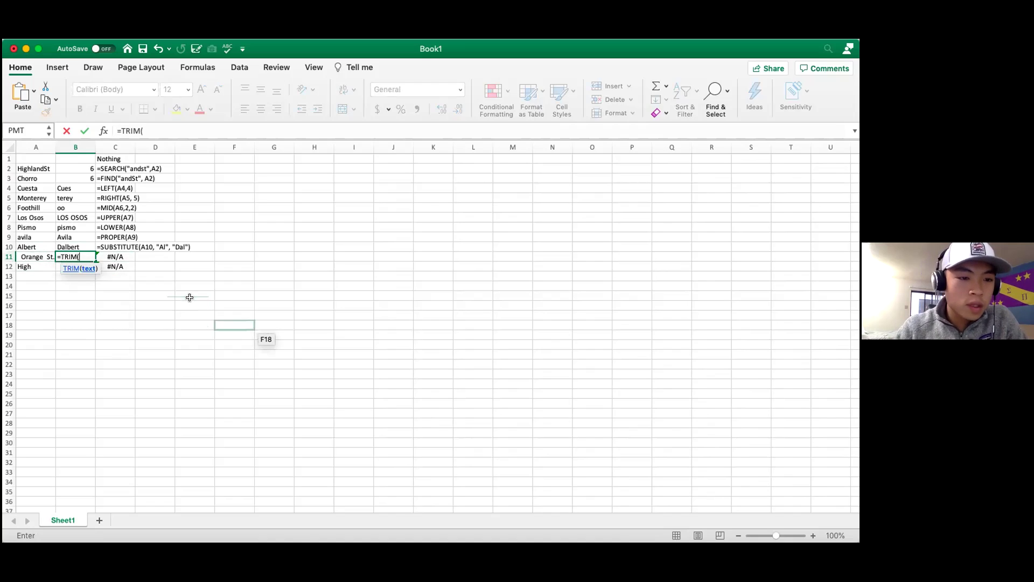
pyautogui.click(39, 260)
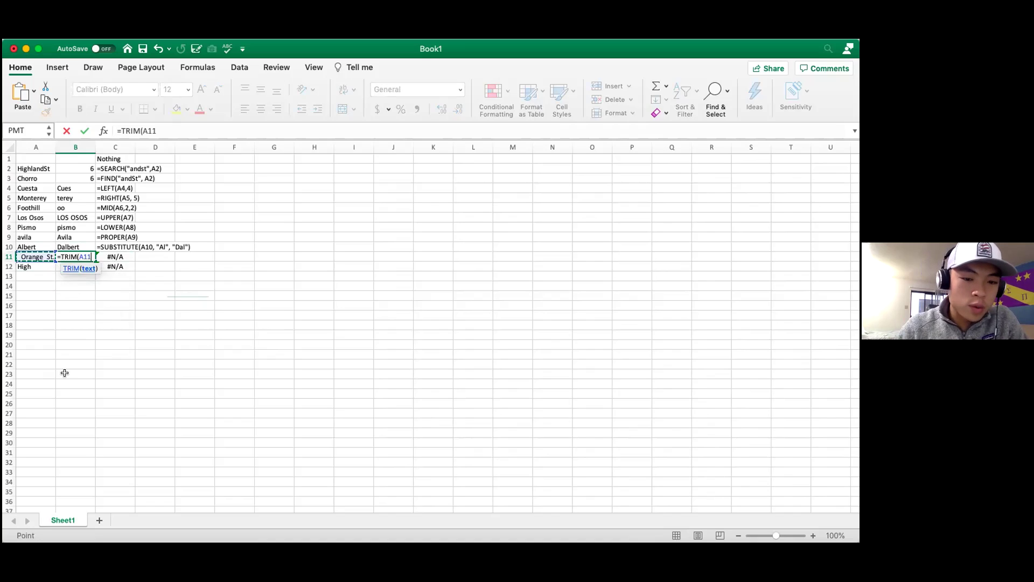
pyautogui.write(')')
pyautogui.press('Return')
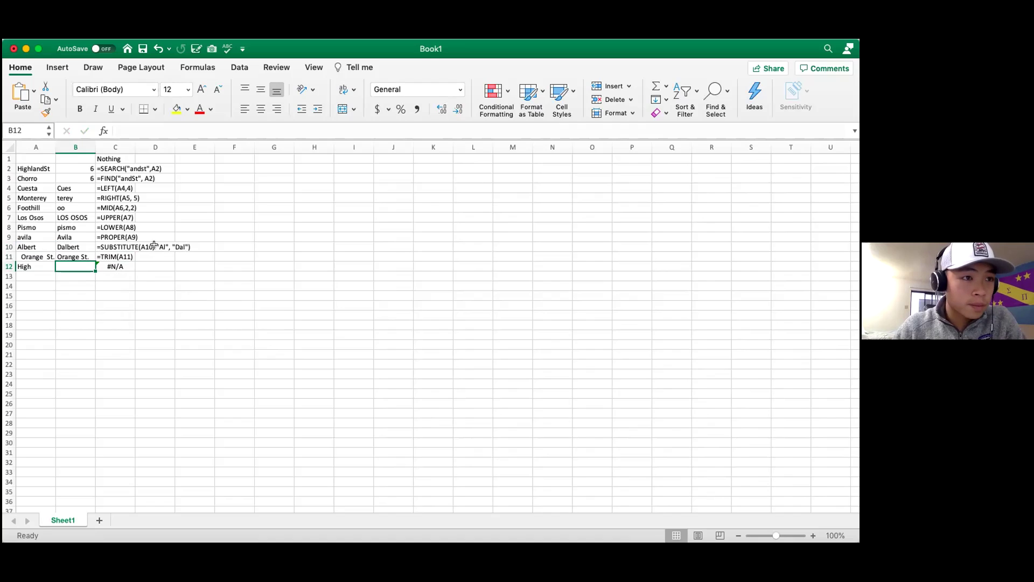
# - Enter =LEN(A12) in B12 to count the characters in High
pyautogui.doubleClick(76, 264)
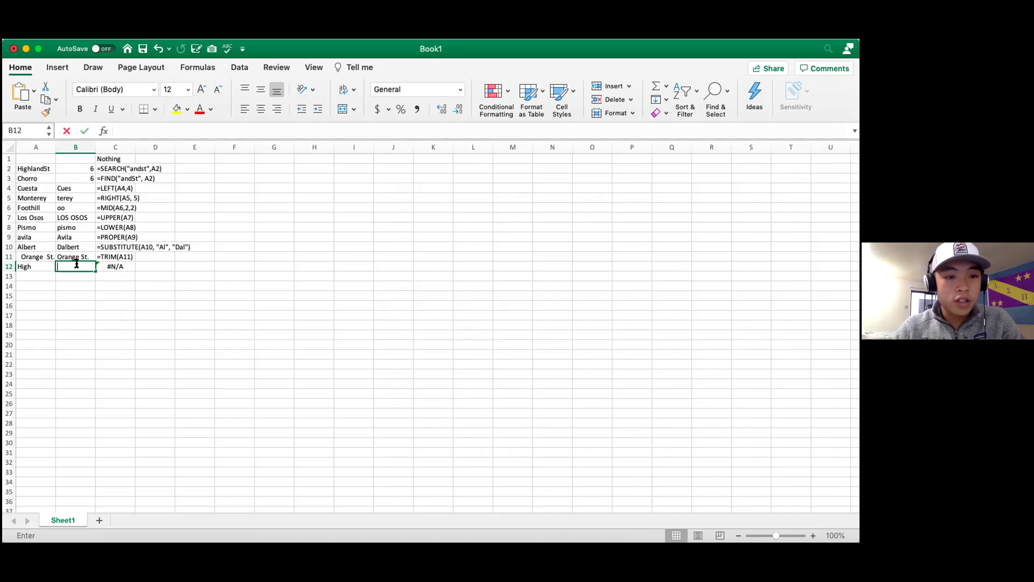
pyautogui.write('=L')
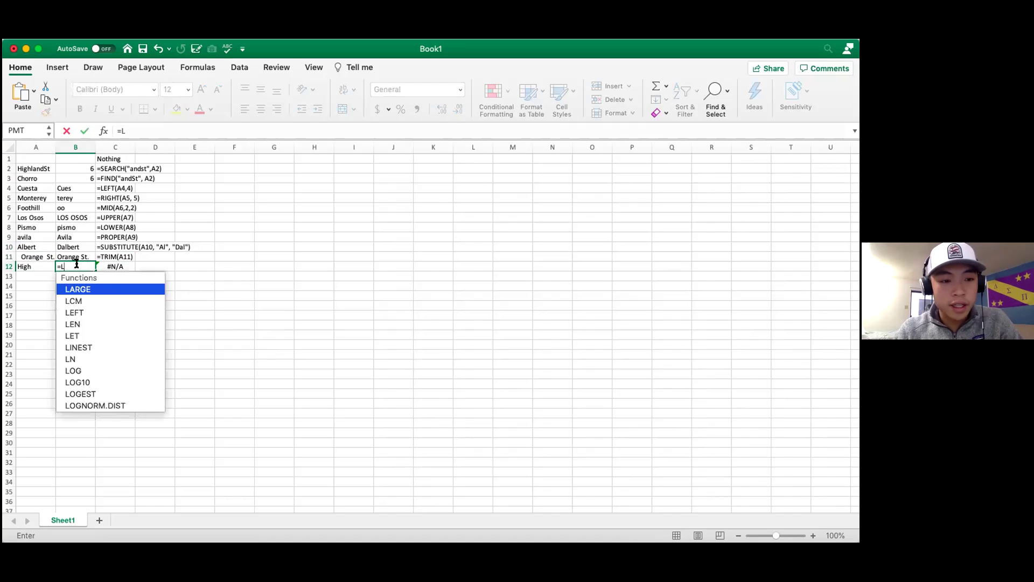
pyautogui.write('ENGTH')
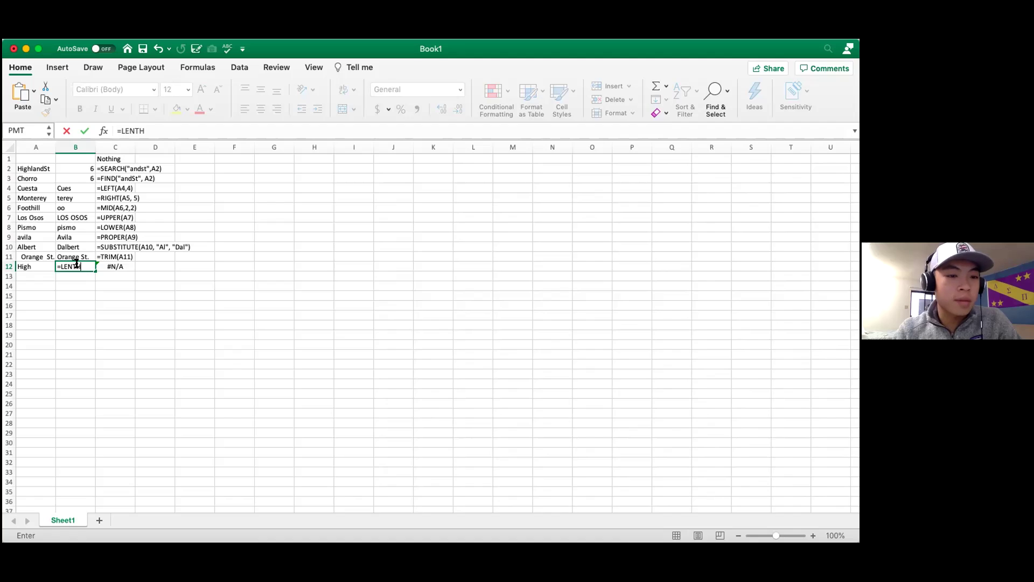
pyautogui.press('BackSpace')
pyautogui.press('BackSpace')
pyautogui.press('BackSpace')
pyautogui.press('BackSpace')
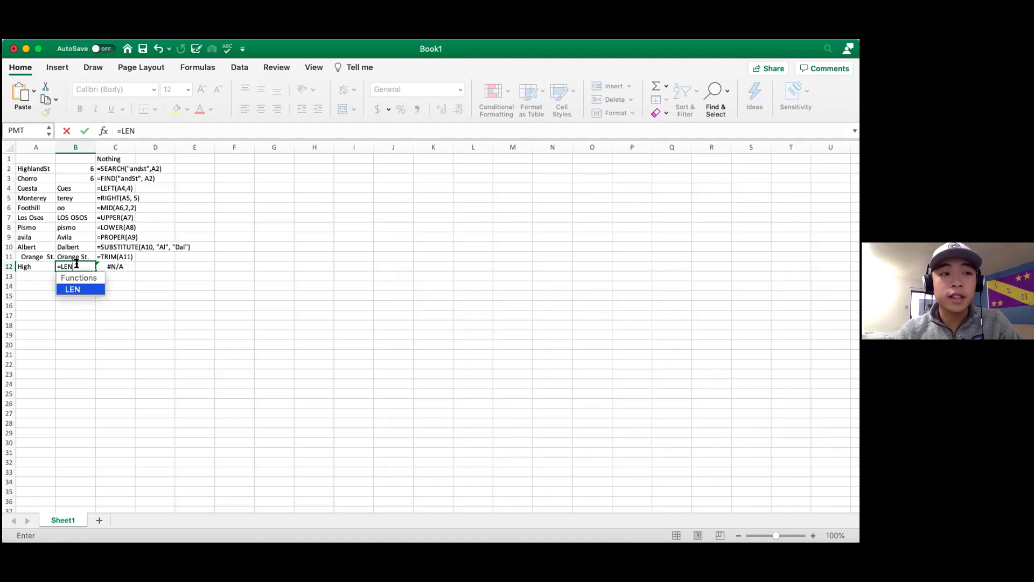
pyautogui.write('(')
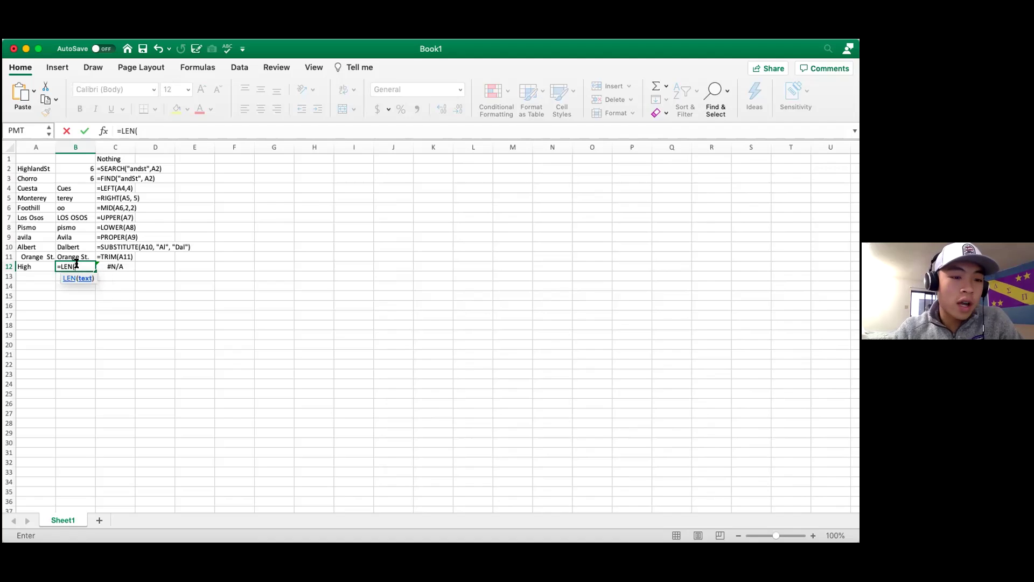
pyautogui.click(42, 264)
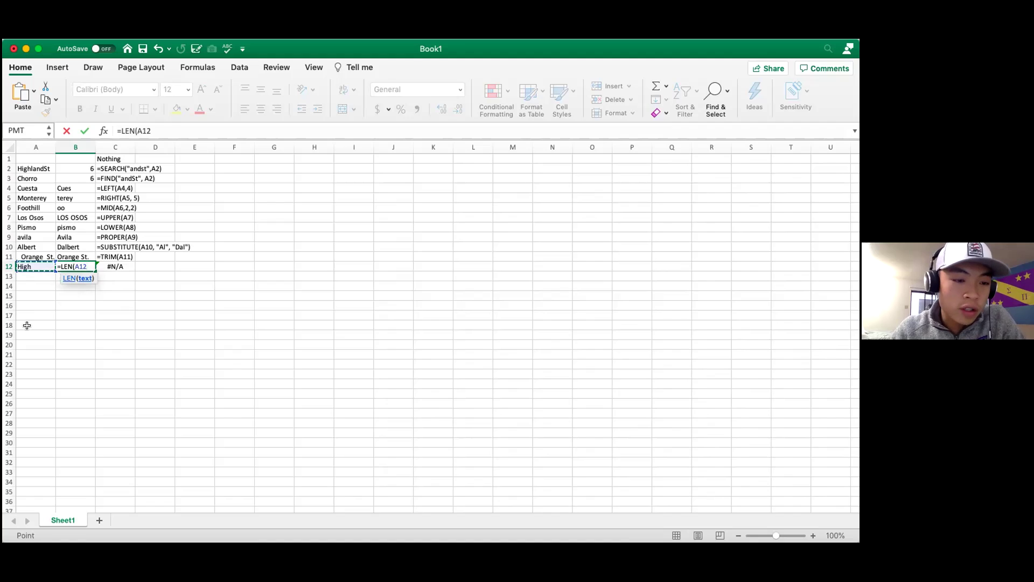
pyautogui.write(')')
pyautogui.press('Return')
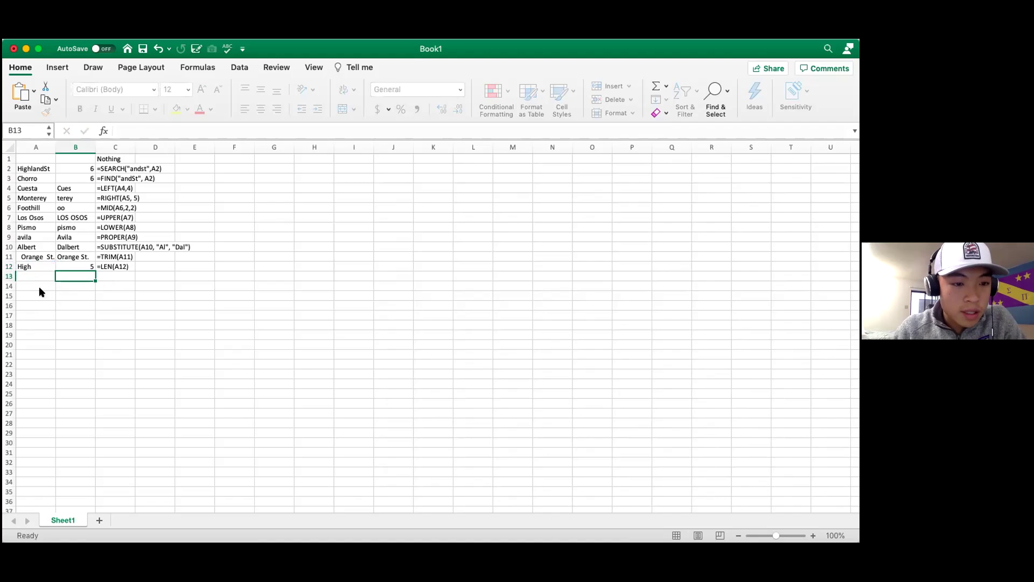
# - Remove the trailing space after High in cell A12
pyautogui.doubleClick(39, 266)
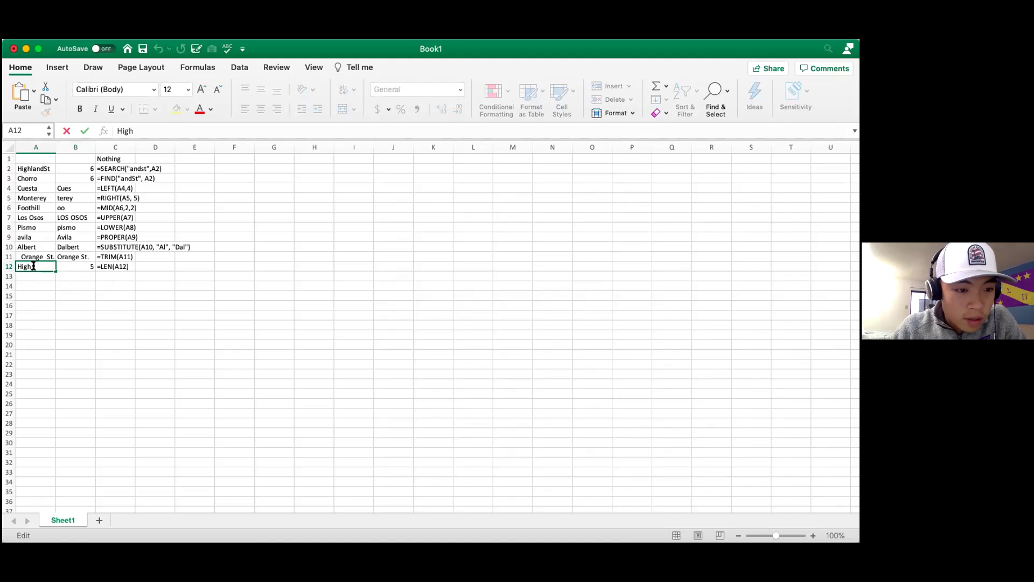
pyautogui.press('BackSpace')
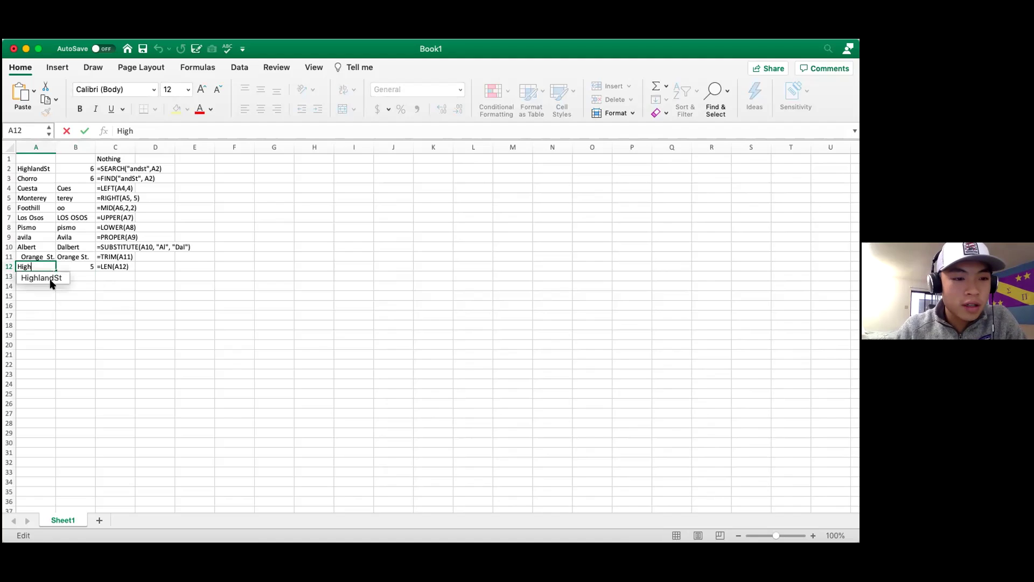
pyautogui.press('Return')
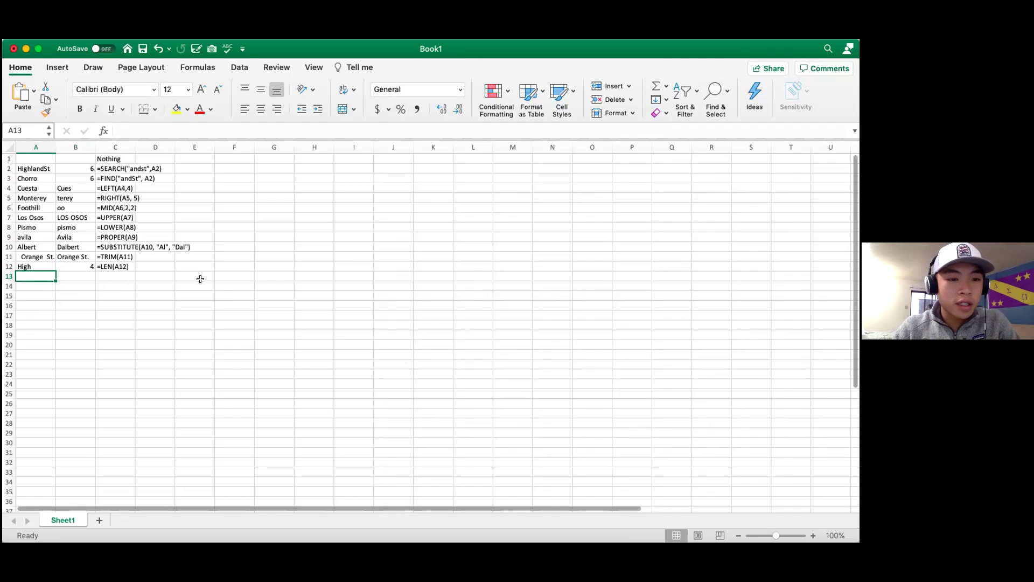
pyautogui.moveTo(112, 157); pyautogui.dragTo(145, 266)
pyautogui.click(135, 285)
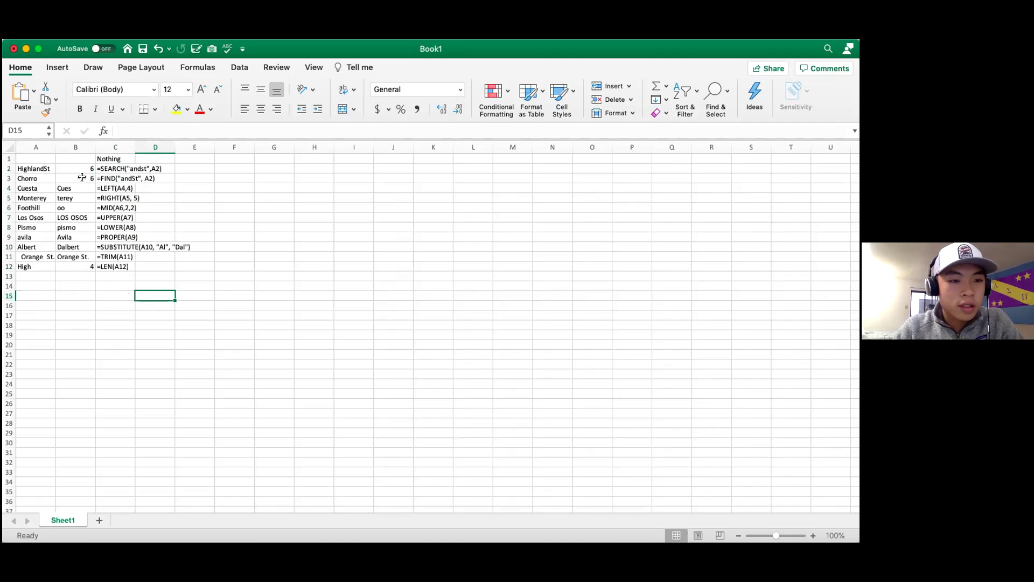
pyautogui.moveTo(78, 170); pyautogui.dragTo(79, 268)
pyautogui.click(76, 315)
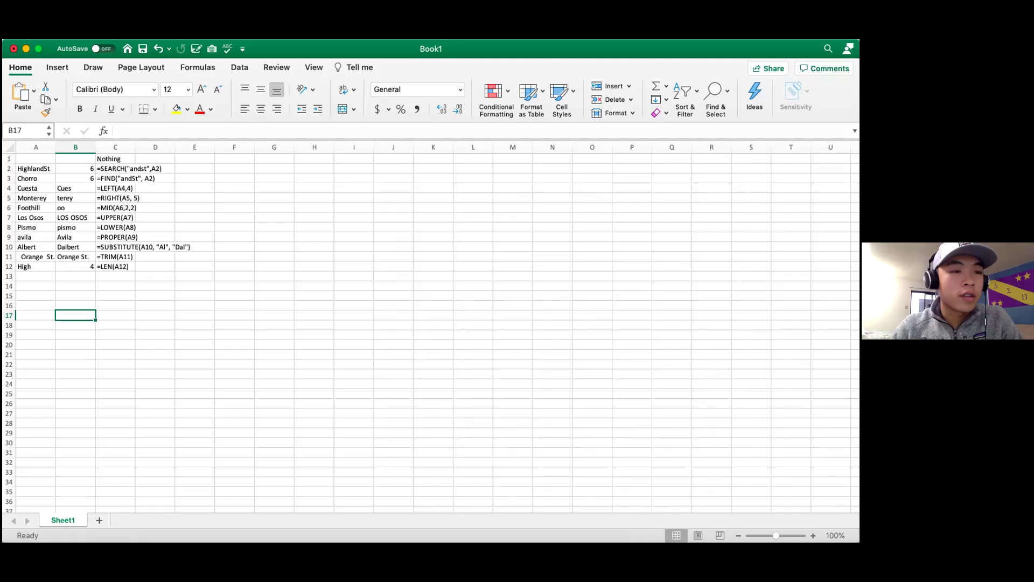
# - Enter =FORMULATEXT(A14) in C14, below the existing list of formulas
pyautogui.click(111, 286)
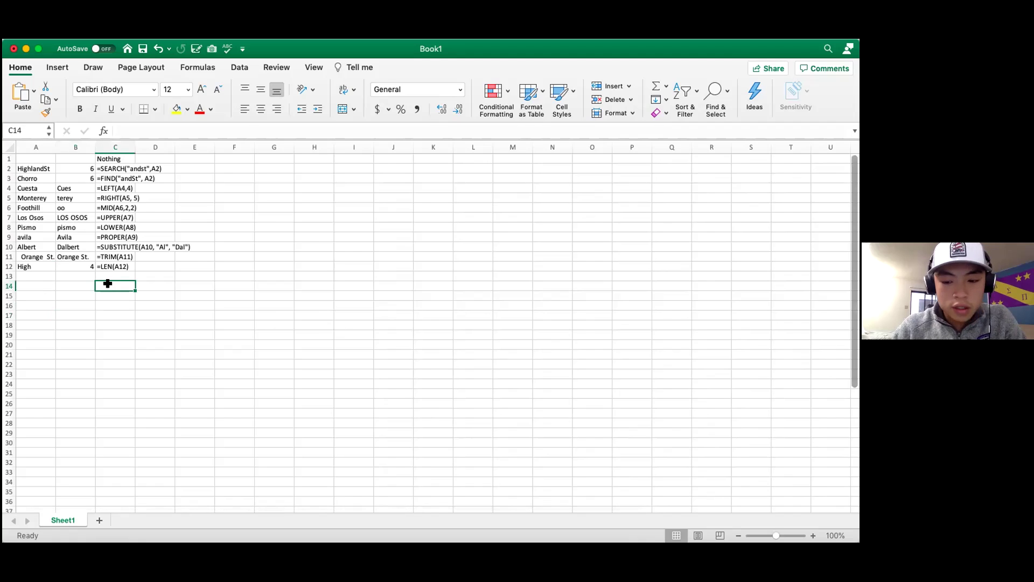
pyautogui.write('=FUNCTIONT')
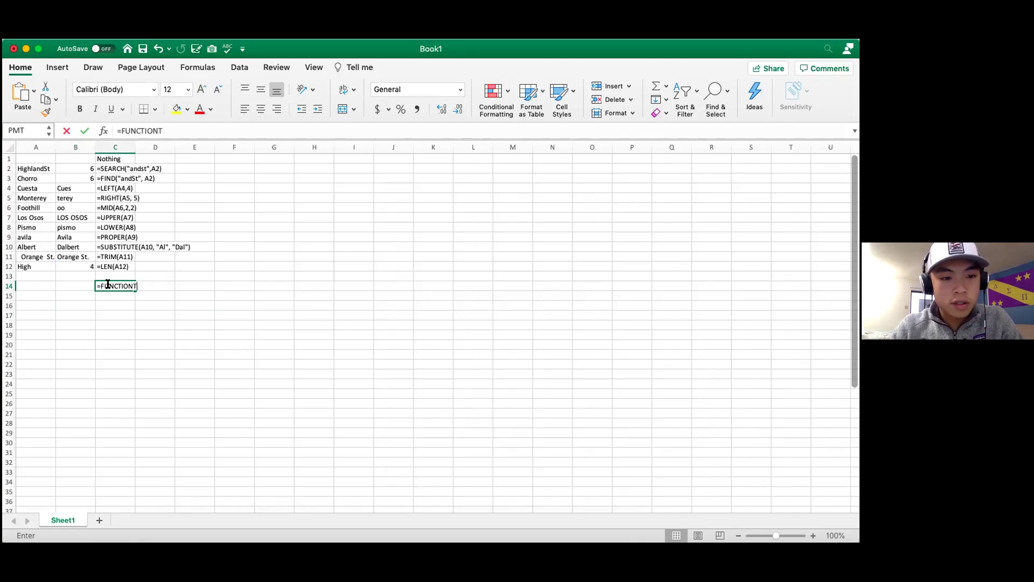
pyautogui.press('BackSpace')
pyautogui.press('BackSpace')
pyautogui.press('BackSpace')
pyautogui.press('BackSpace')
pyautogui.press('BackSpace')
pyautogui.press('BackSpace')
pyautogui.press('BackSpace')
pyautogui.press('BackSpace')
pyautogui.press('BackSpace')
pyautogui.write('TE')
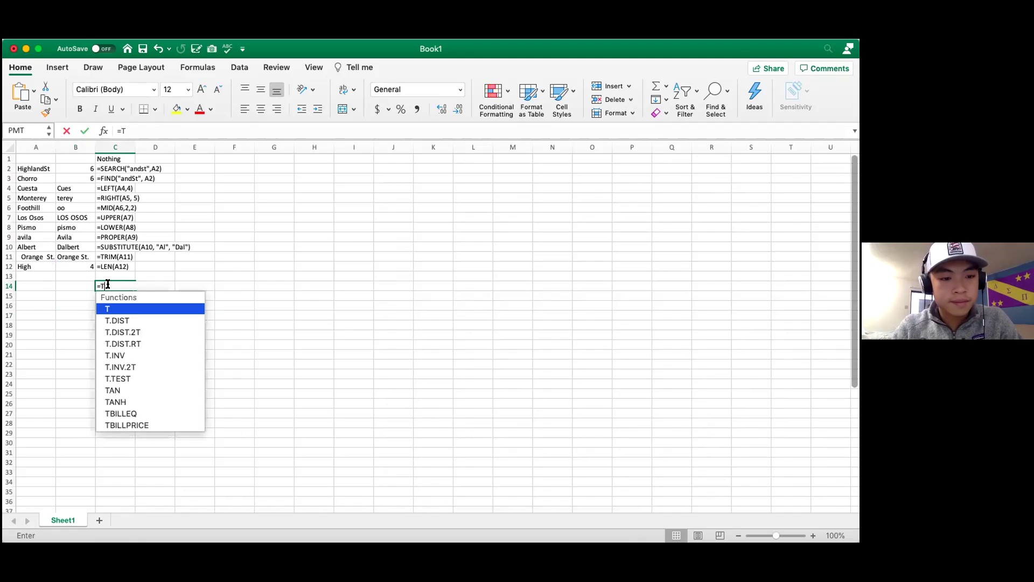
pyautogui.write('XTFUNCTION')
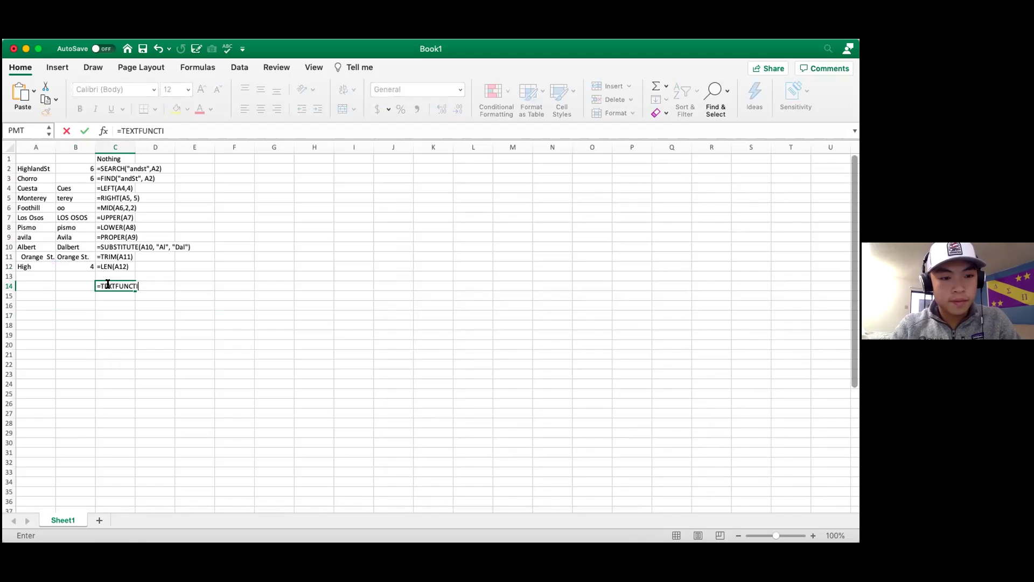
pyautogui.press('BackSpace')
pyautogui.press('BackSpace')
pyautogui.press('BackSpace')
pyautogui.press('BackSpace')
pyautogui.press('BackSpace')
pyautogui.press('BackSpace')
pyautogui.press('BackSpace')
pyautogui.press('BackSpace')
pyautogui.press('BackSpace')
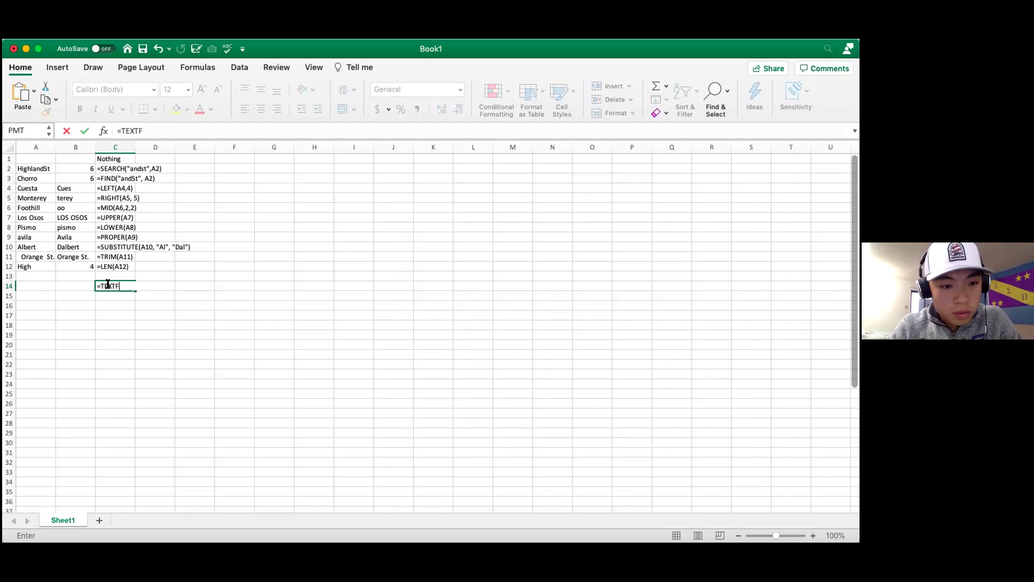
pyautogui.doubleClick(133, 344)
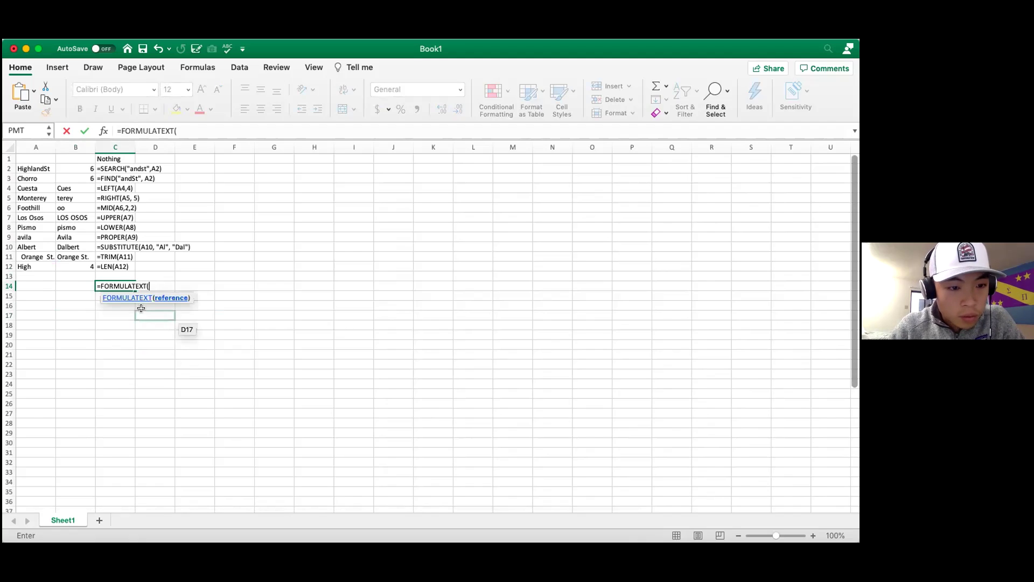
pyautogui.click(34, 287)
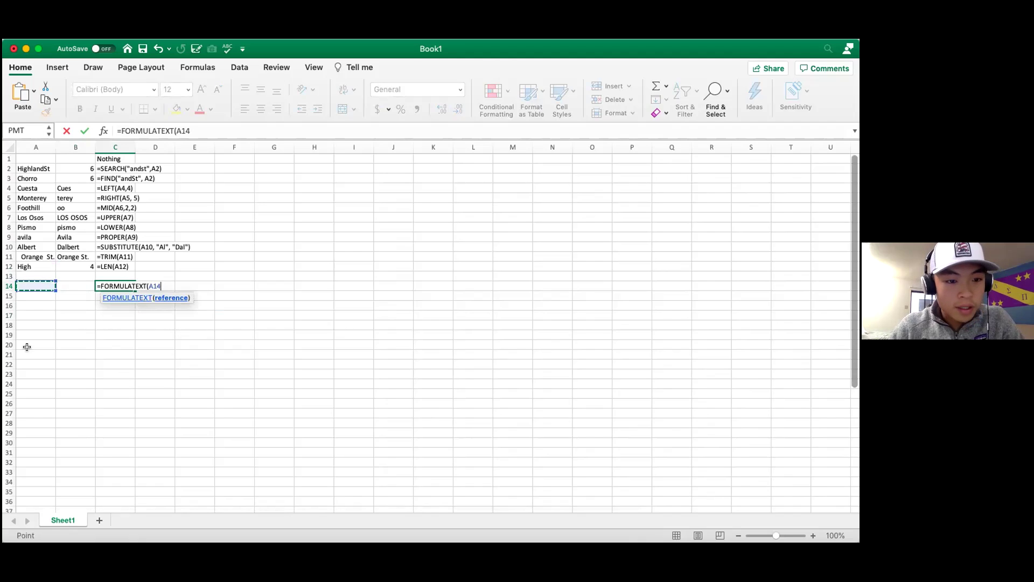
pyautogui.write(')')
pyautogui.press('Return')
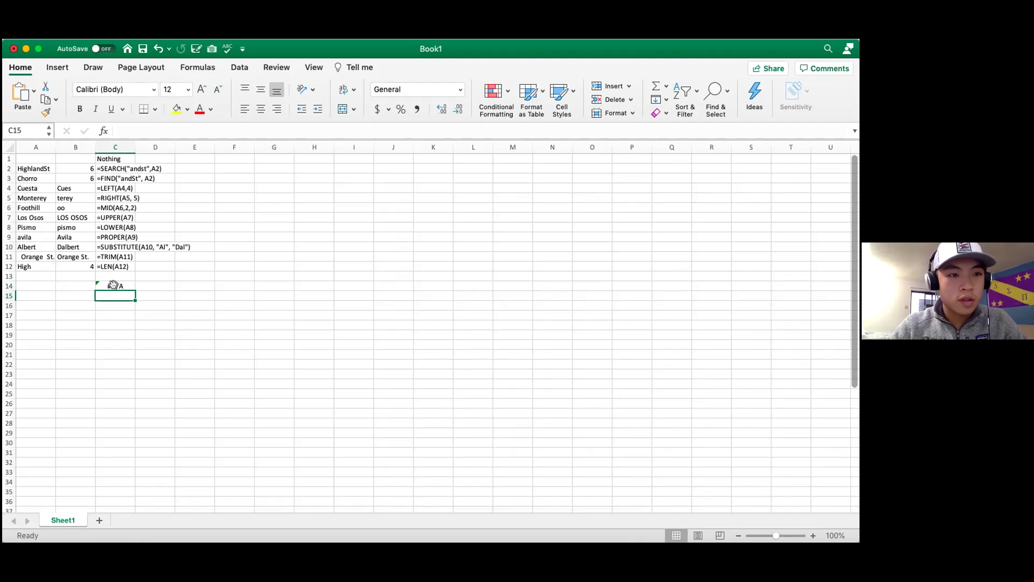
# - Fill the FORMULATEXT formula from C14 down through C24
pyautogui.click(111, 286)
pyautogui.moveTo(134, 291); pyautogui.dragTo(129, 383)
pyautogui.click(230, 323)
pyautogui.click(44, 285)
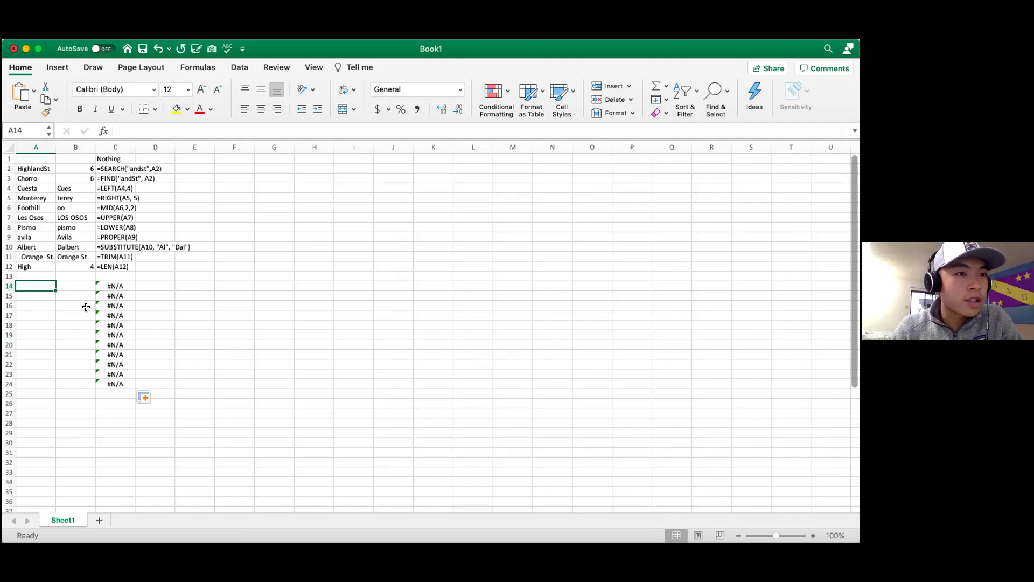
# - Enter =DATE(2021, 8, 21) in cell A14 to build a date from year, month and day
pyautogui.write('=DATE')
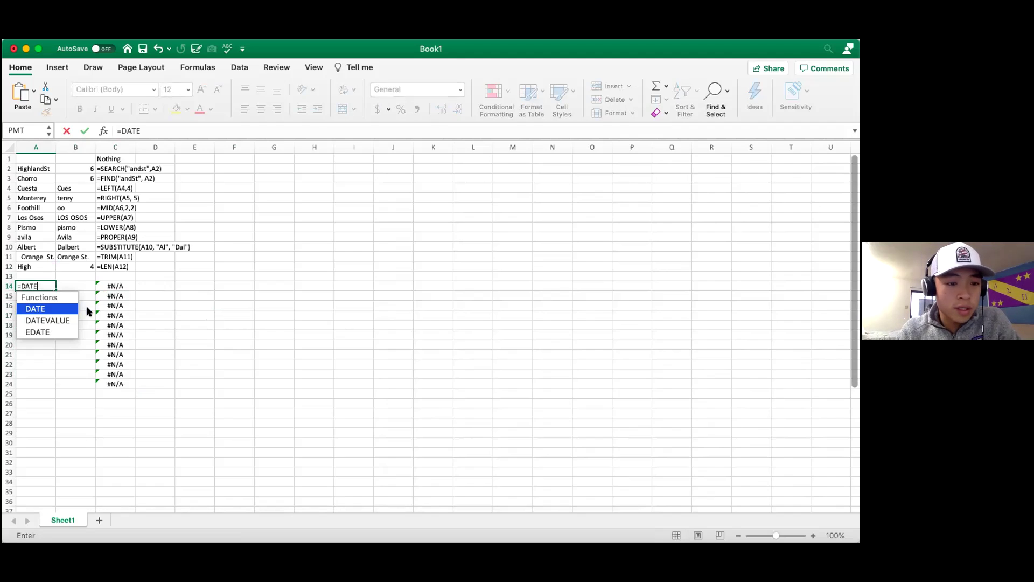
pyautogui.write('(')
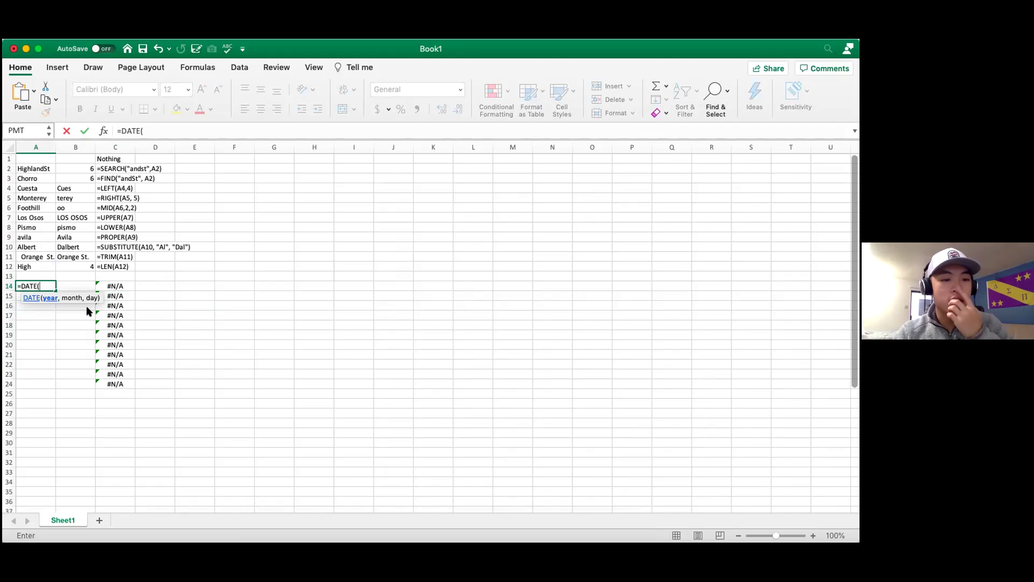
pyautogui.write('2021,')
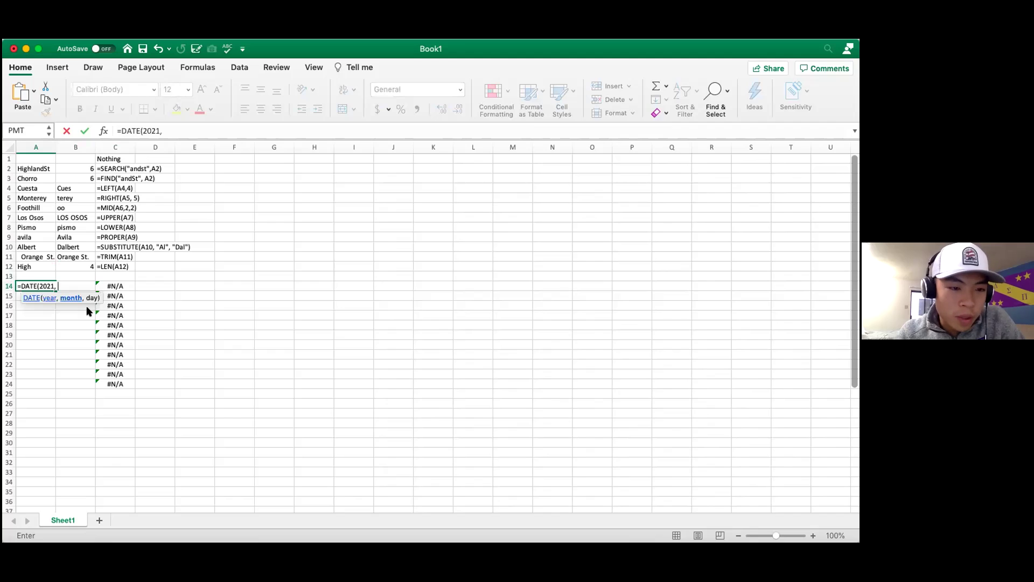
pyautogui.write(' 8,')
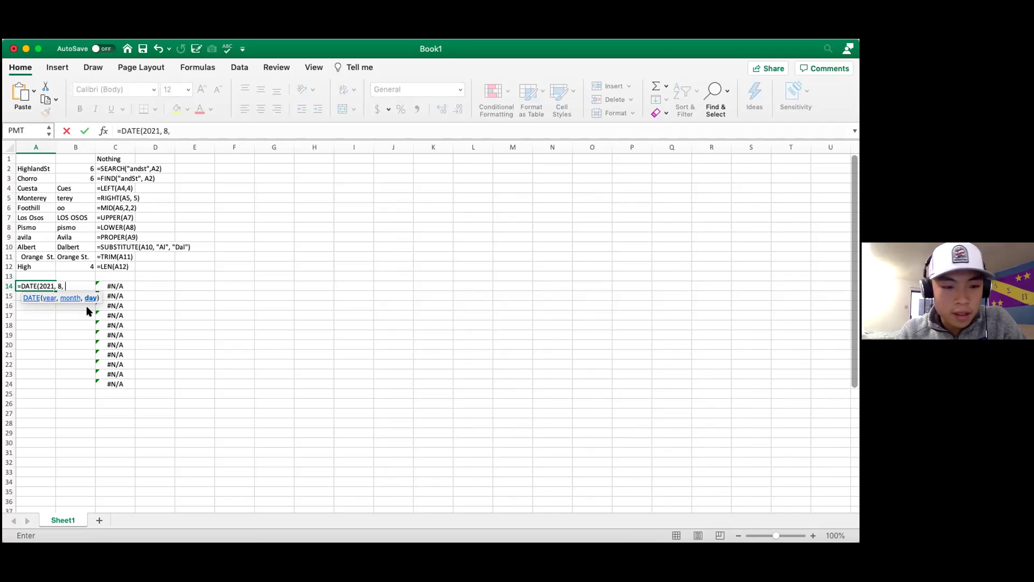
pyautogui.write(' 21)')
pyautogui.press('Return')
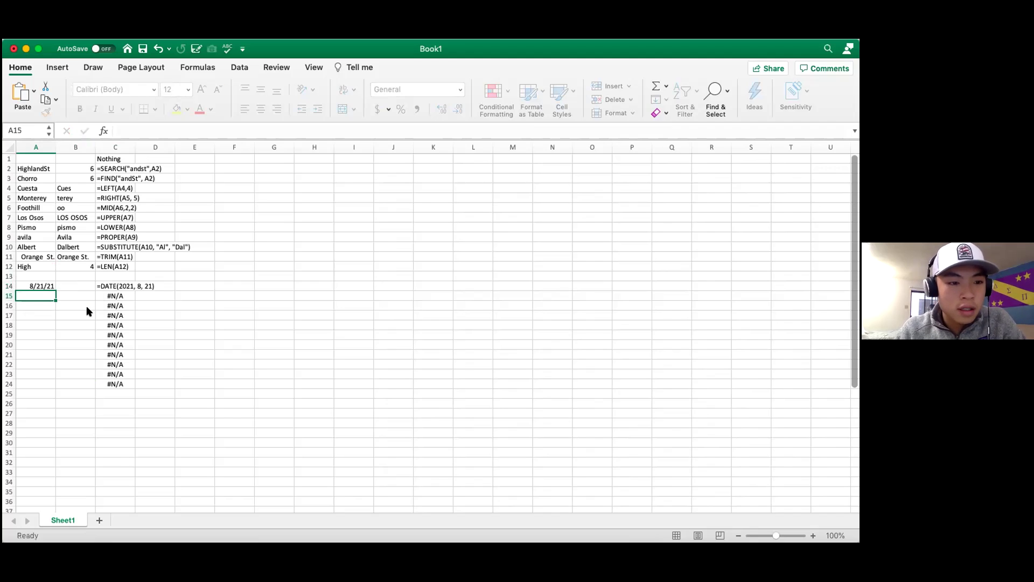
pyautogui.doubleClick(40, 284)
pyautogui.click(65, 314)
pyautogui.press('Escape')
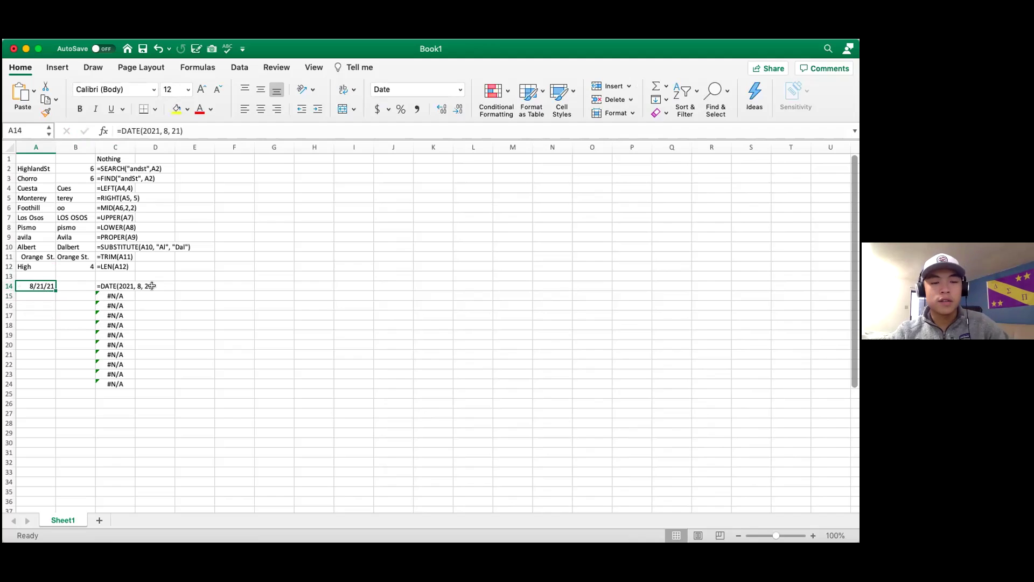
pyautogui.click(106, 288)
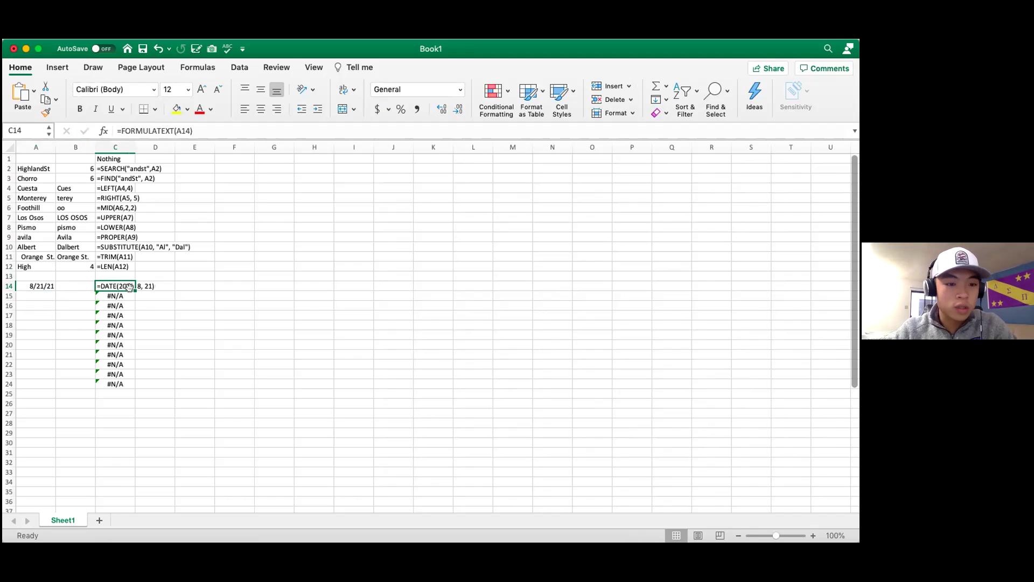
# - Enter =TIME(15, 30, 15) in cell A15 to build a time from hour, minute and second
pyautogui.click(45, 295)
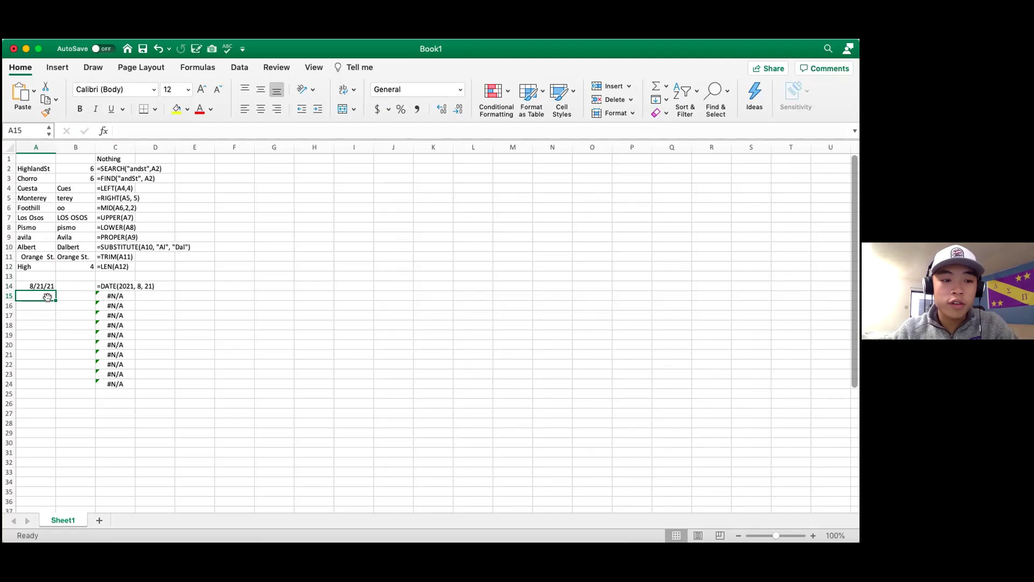
pyautogui.write('=TIME')
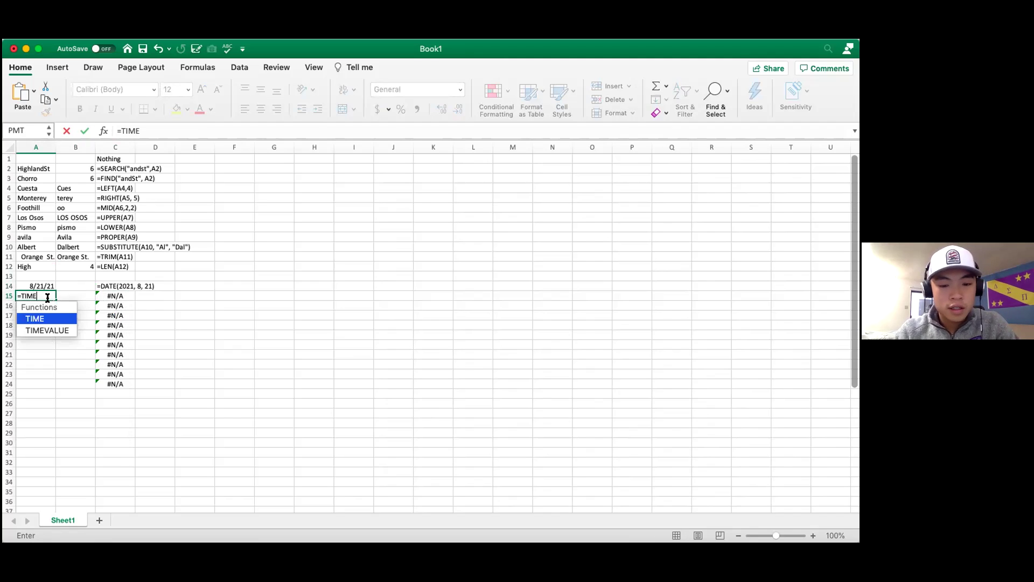
pyautogui.write('(')
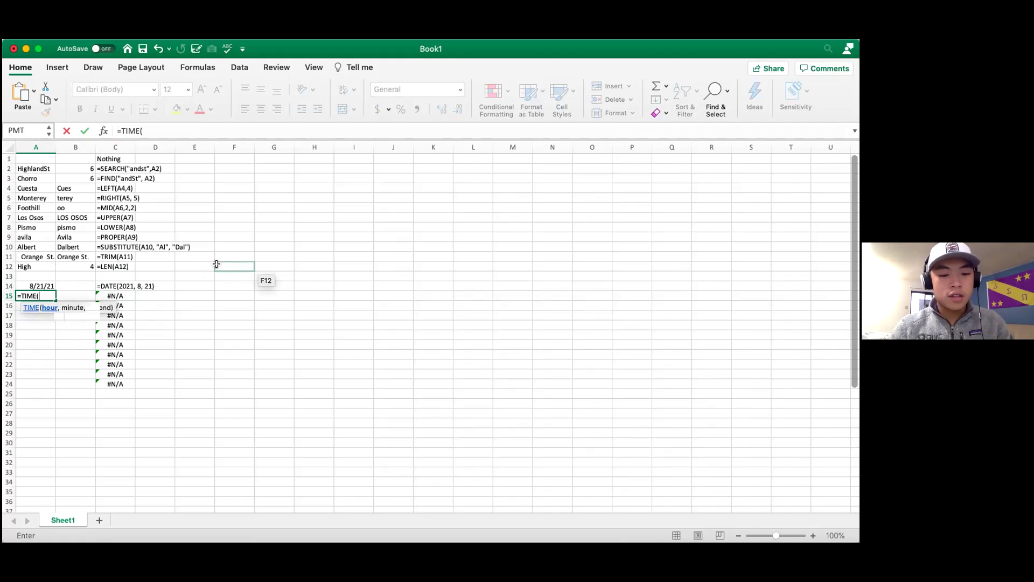
pyautogui.write('15')
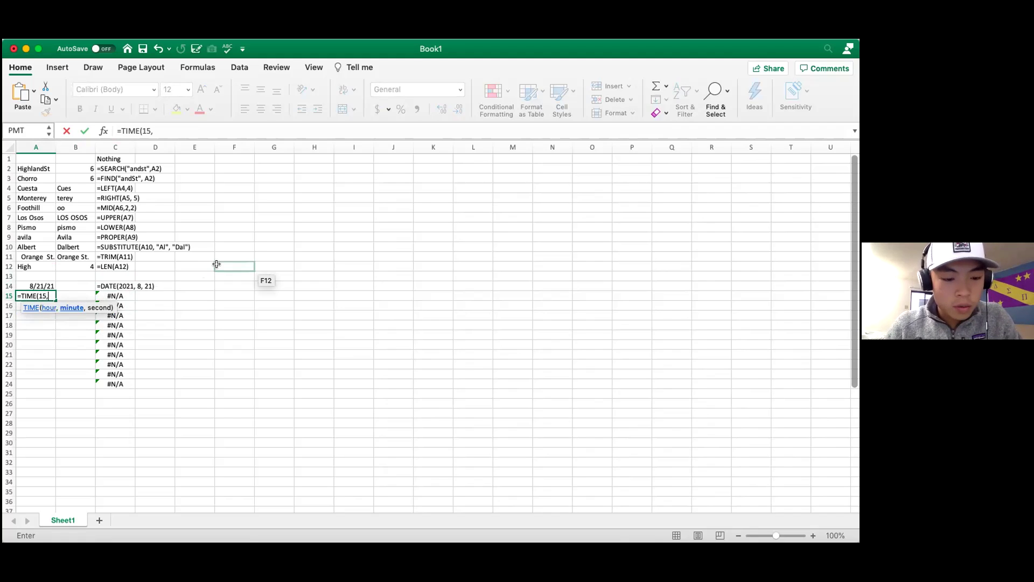
pyautogui.write(', 15)')
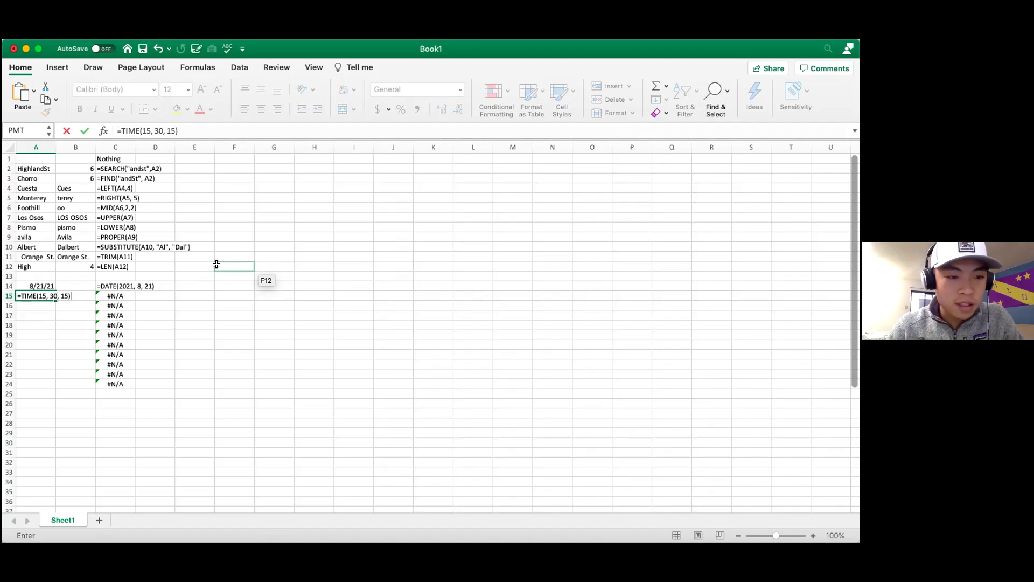
pyautogui.press('Return')
# - Set the hour argument of the TIME formula in A15 to 3
pyautogui.doubleClick(42, 295)
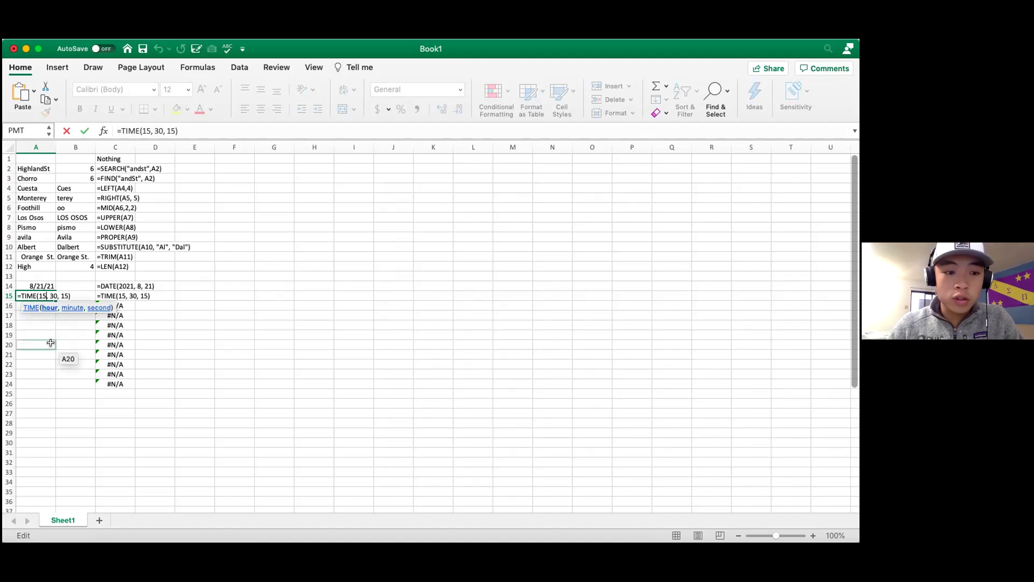
pyautogui.press('BackSpace')
pyautogui.press('BackSpace')
pyautogui.write('3')
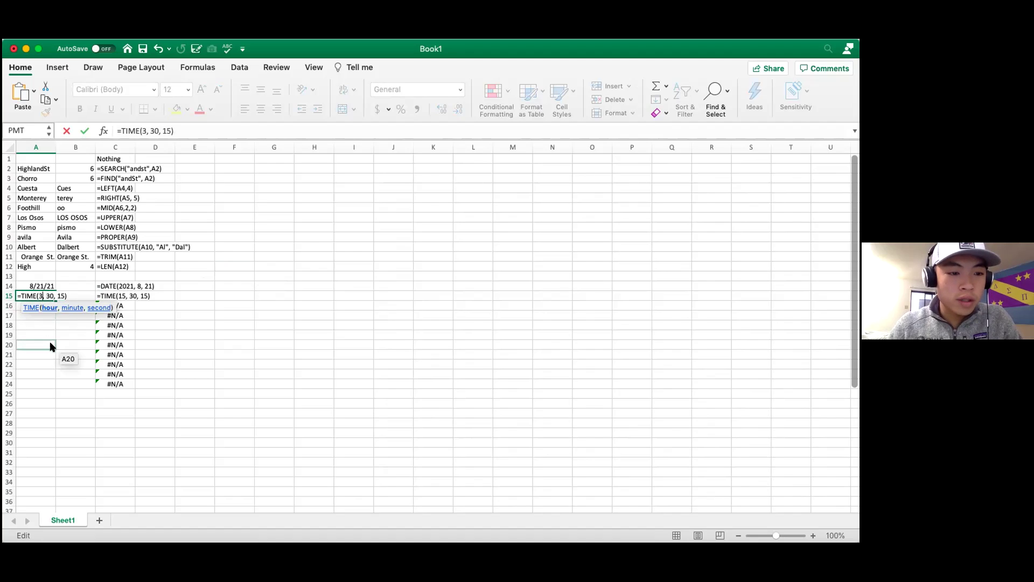
pyautogui.click(41, 302)
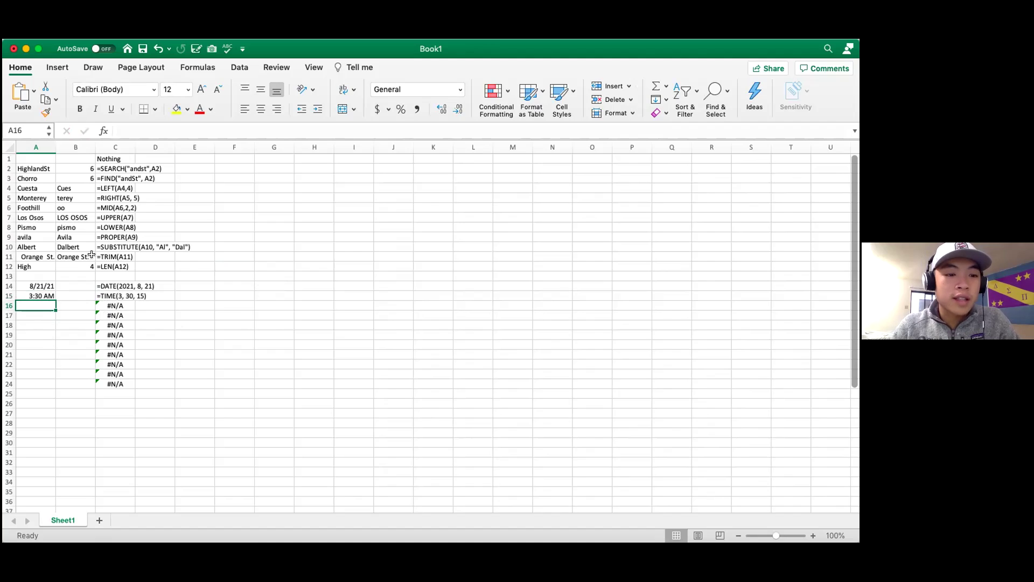
# - Enter =EDATE(A14, 2) in cell A16 to get the date two months after the one in A14
pyautogui.doubleClick(37, 305)
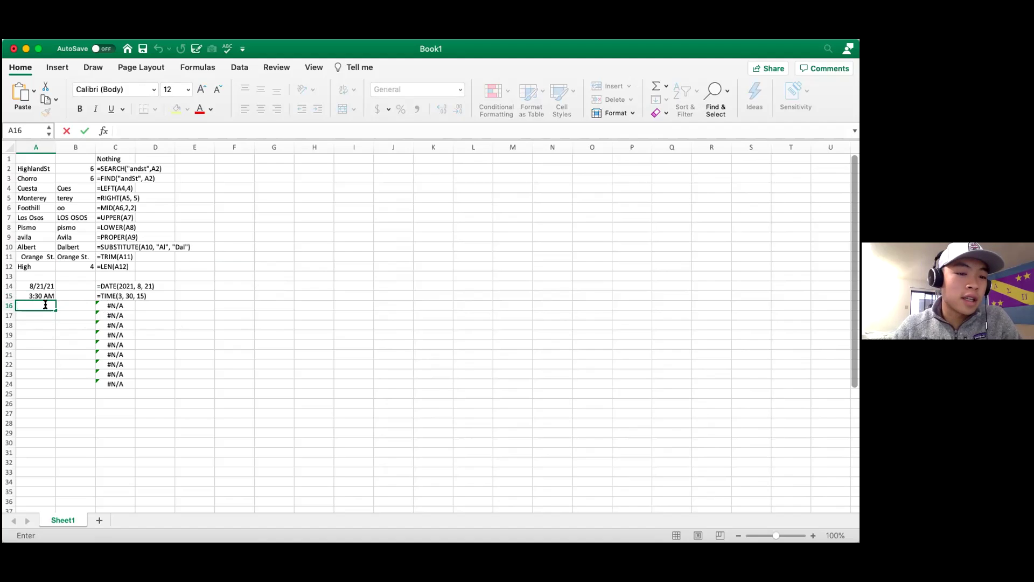
pyautogui.write('=EDATE(')
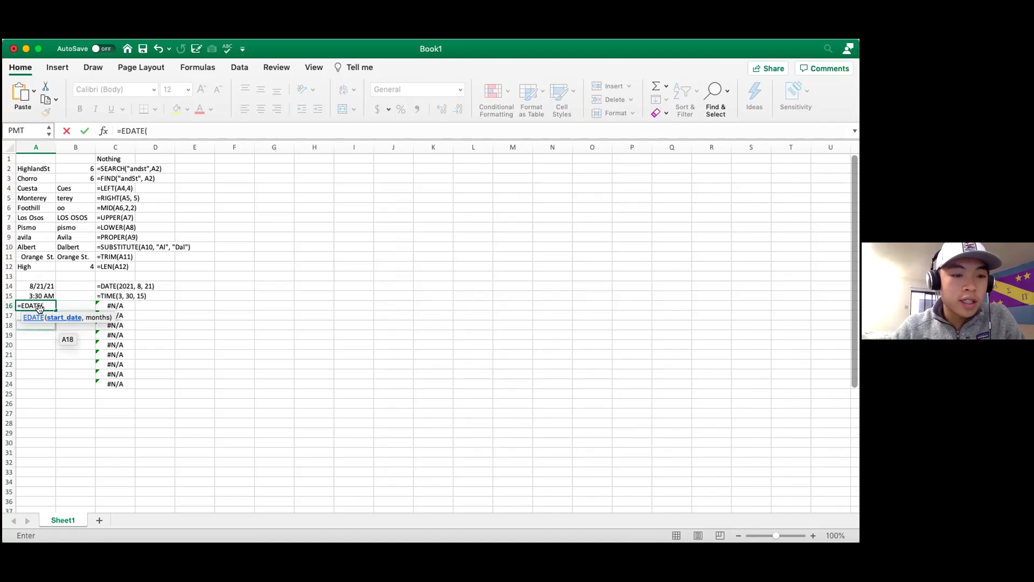
pyautogui.click(45, 286)
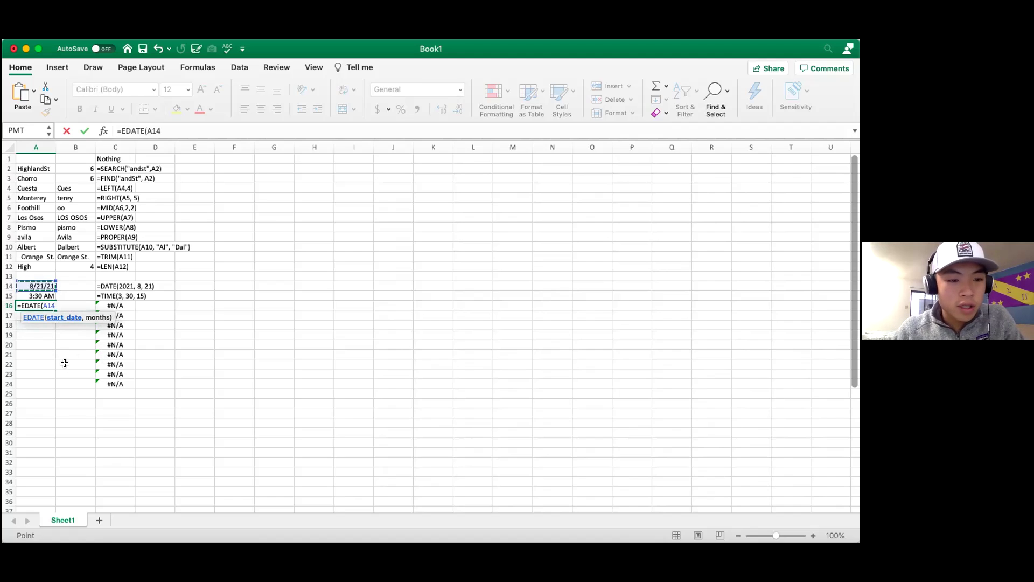
pyautogui.write(',')
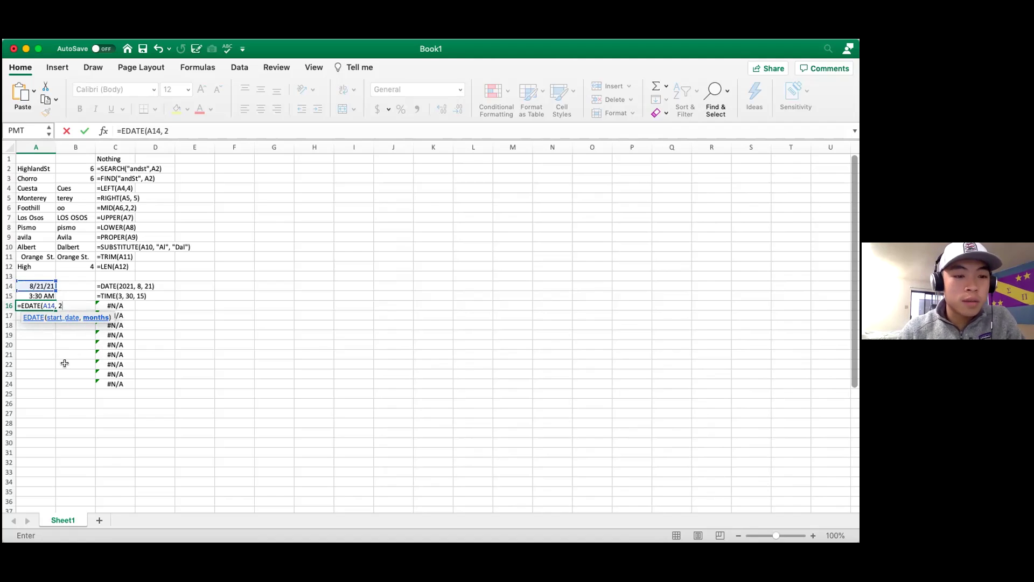
pyautogui.write(' 2)')
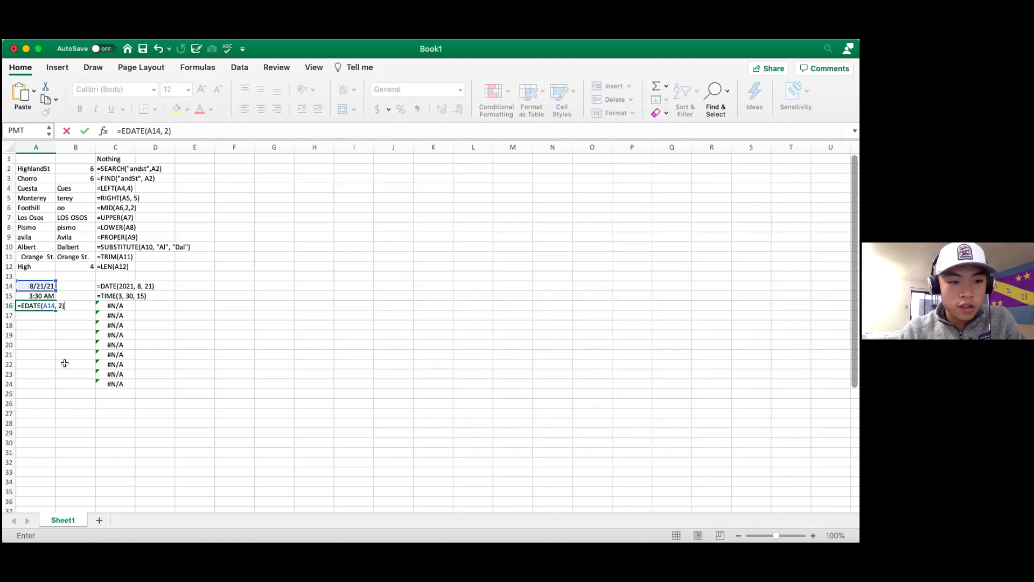
pyautogui.press('Return')
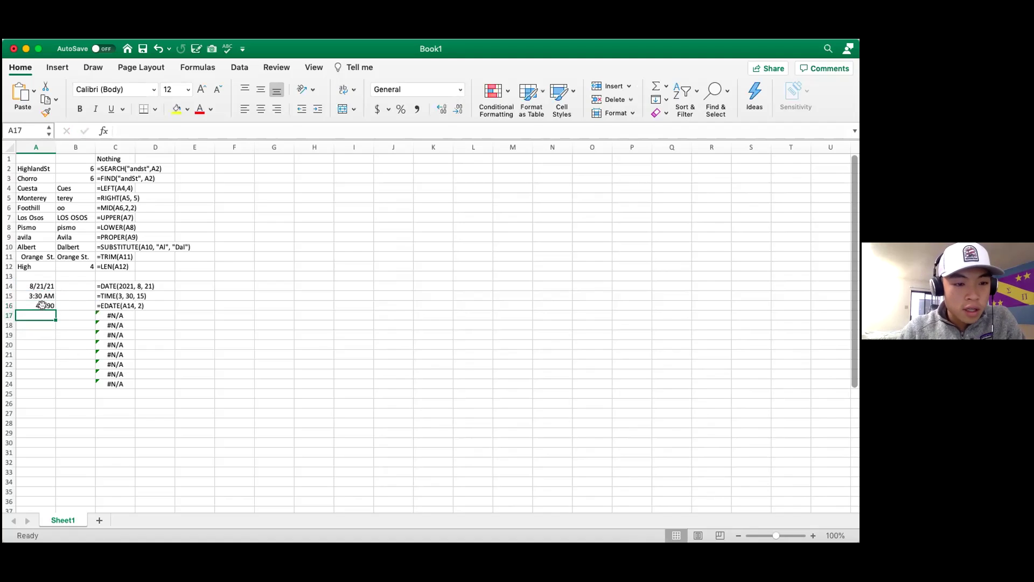
# - Format the EDATE result in A16 as Short Date
pyautogui.click(45, 305)
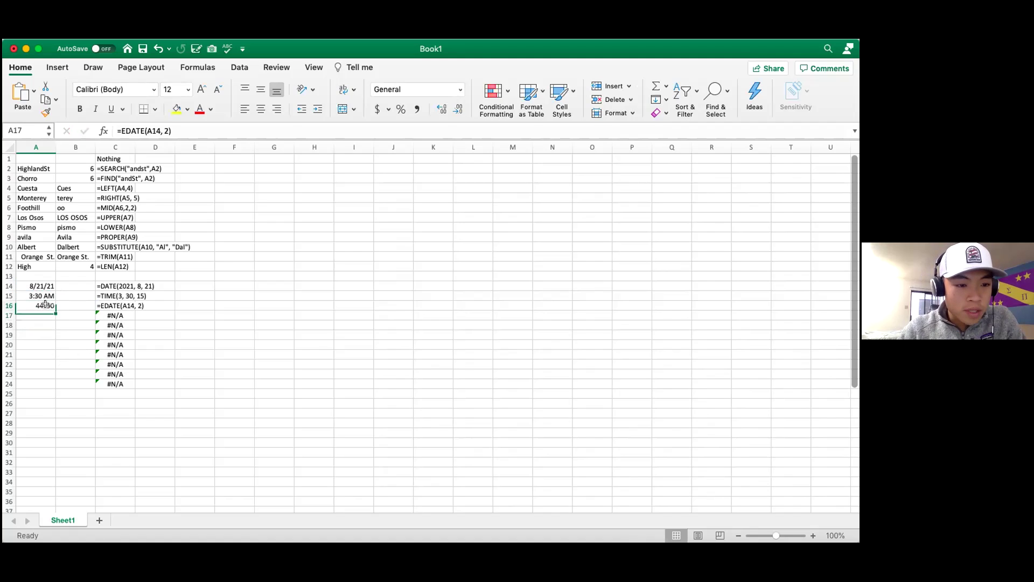
pyautogui.click(456, 92)
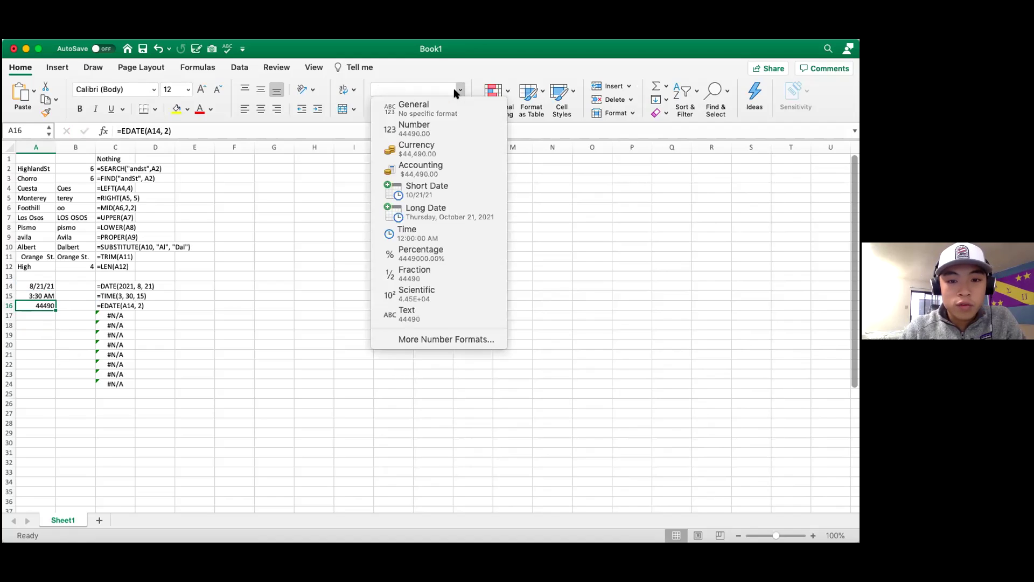
pyautogui.click(456, 91)
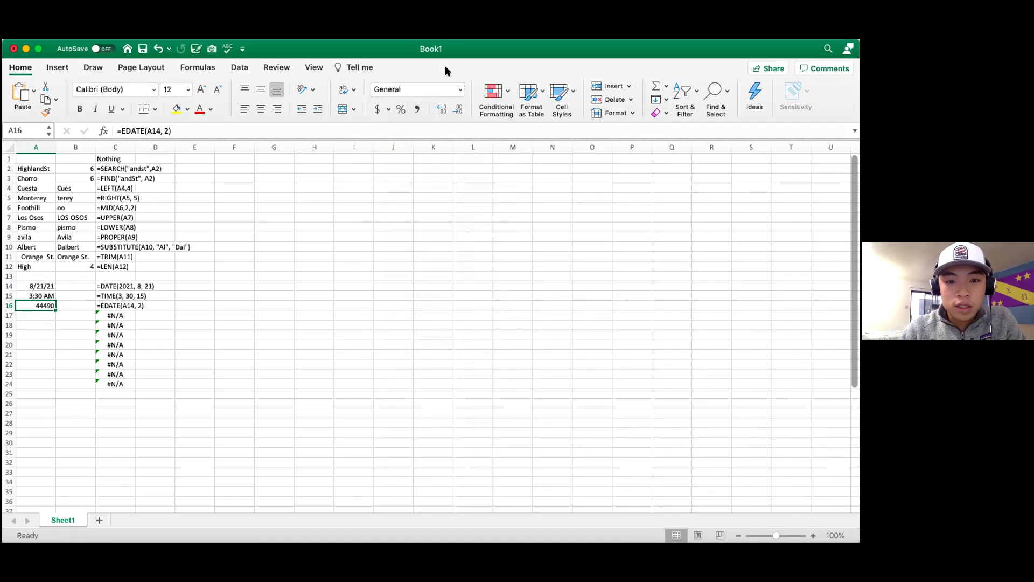
pyautogui.click(459, 90)
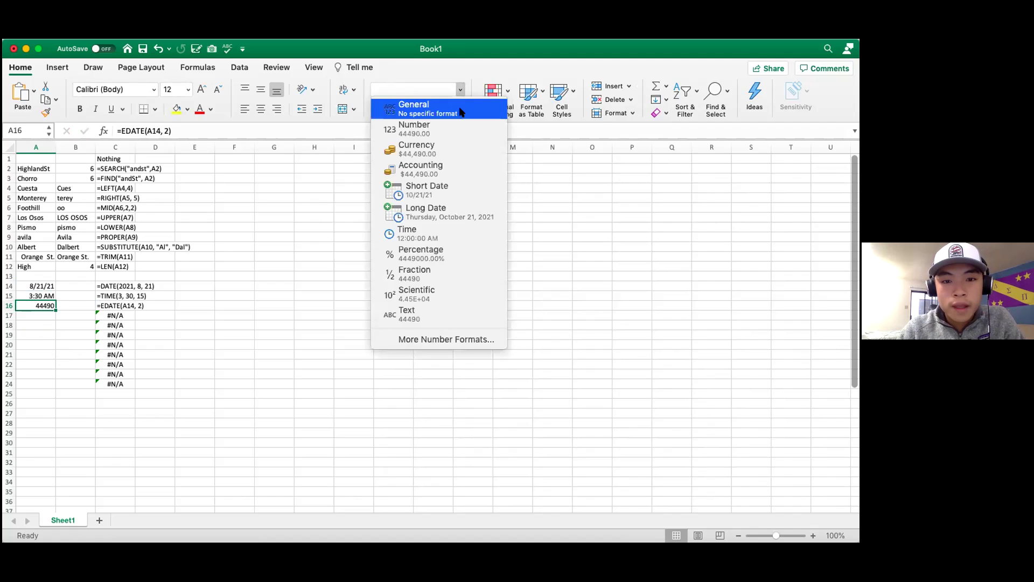
pyautogui.click(451, 187)
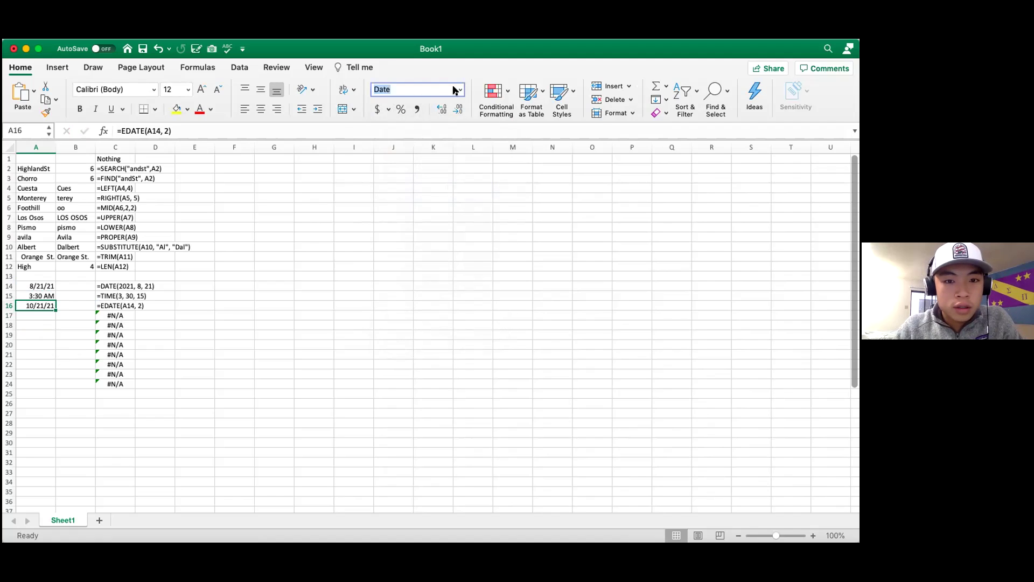
pyautogui.click(222, 324)
# - Enter =EOMONTH(A14,2) in cell A17 to get the last day of the month two months after A14
pyautogui.click(41, 312)
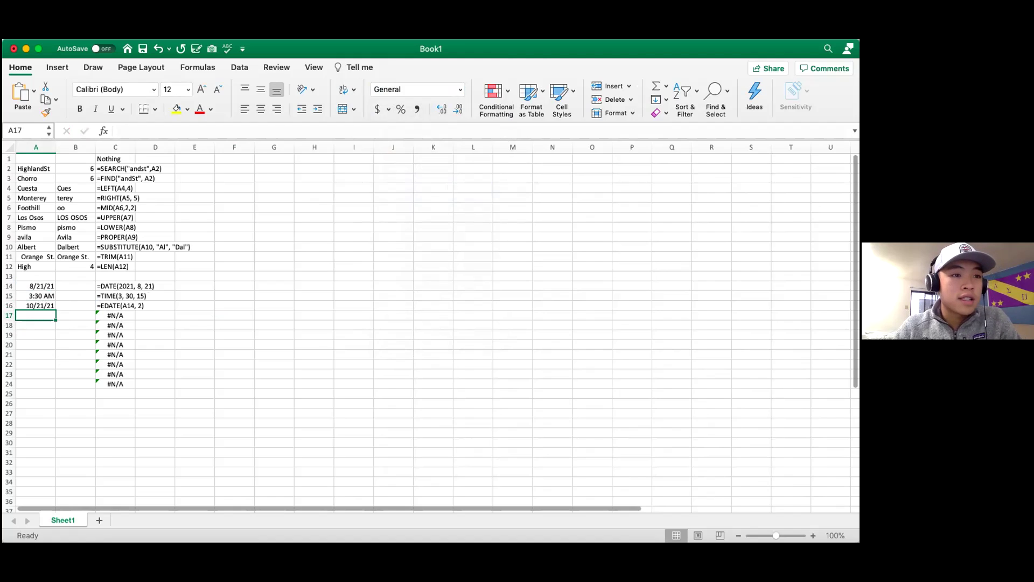
pyautogui.write('=')
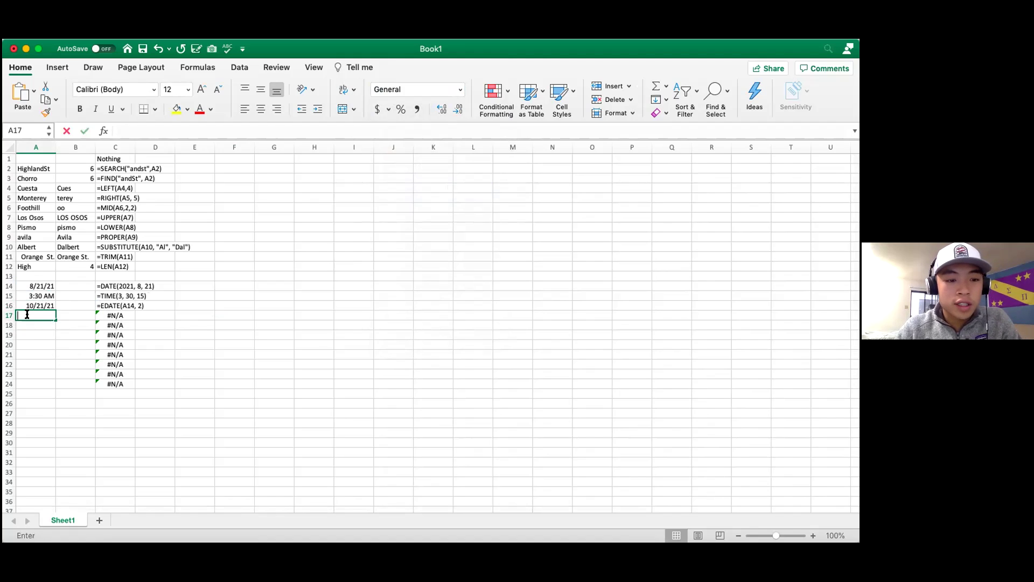
pyautogui.write('EOMONTH')
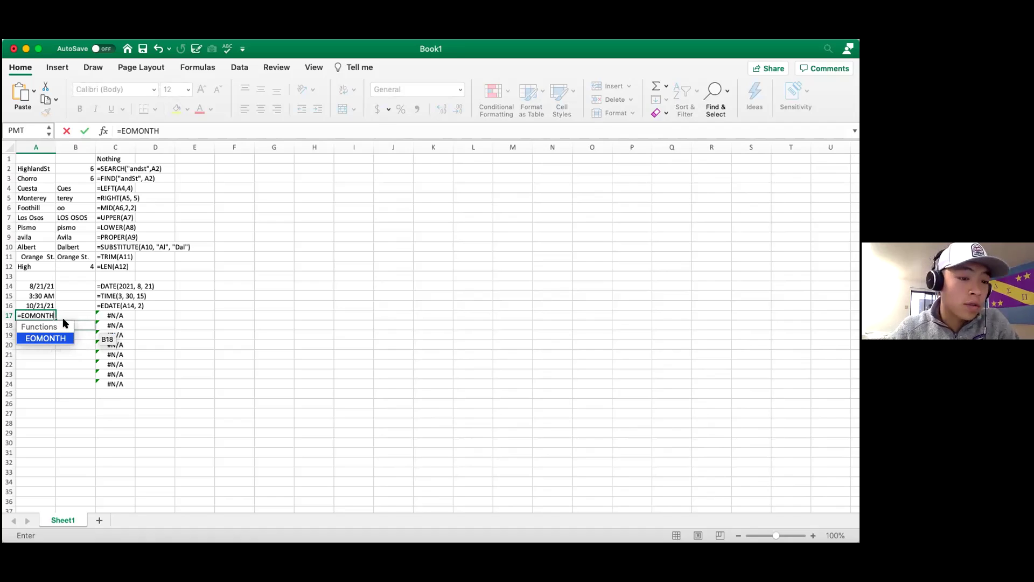
pyautogui.write('(')
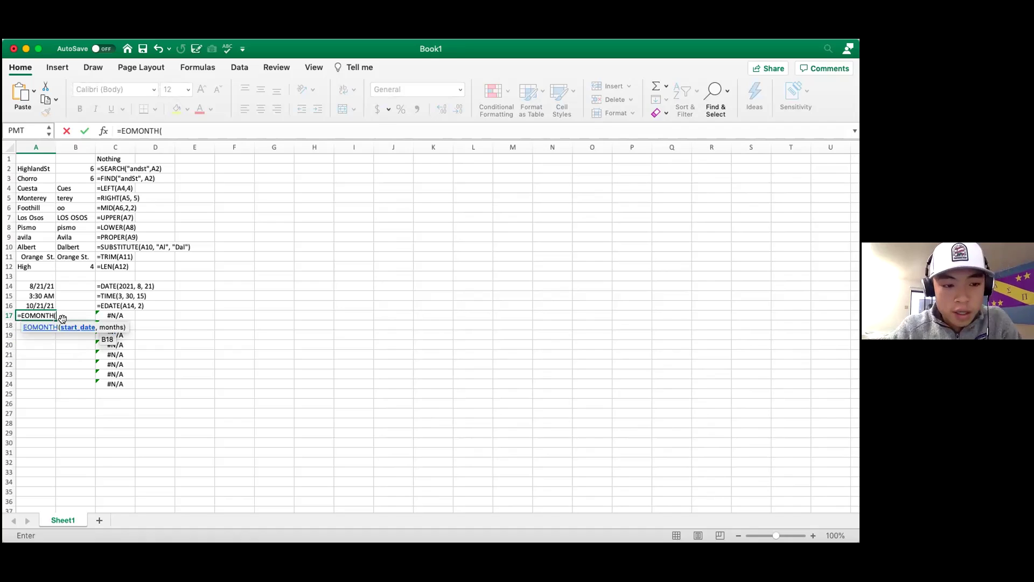
pyautogui.click(38, 284)
pyautogui.write(',2)')
pyautogui.press('Return')
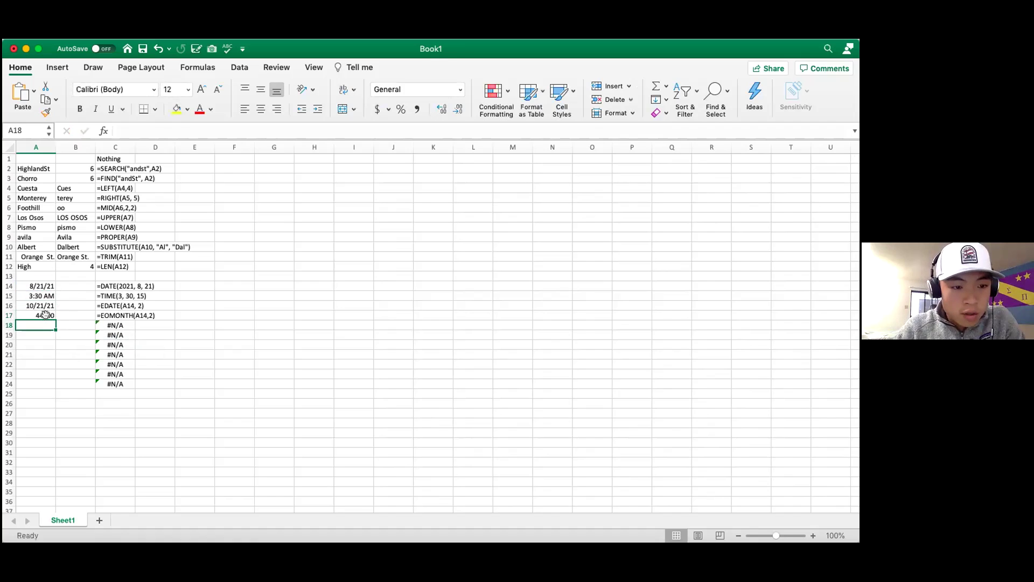
# - Format the EOMONTH result in A17 as Short Date
pyautogui.click(46, 317)
pyautogui.click(398, 89)
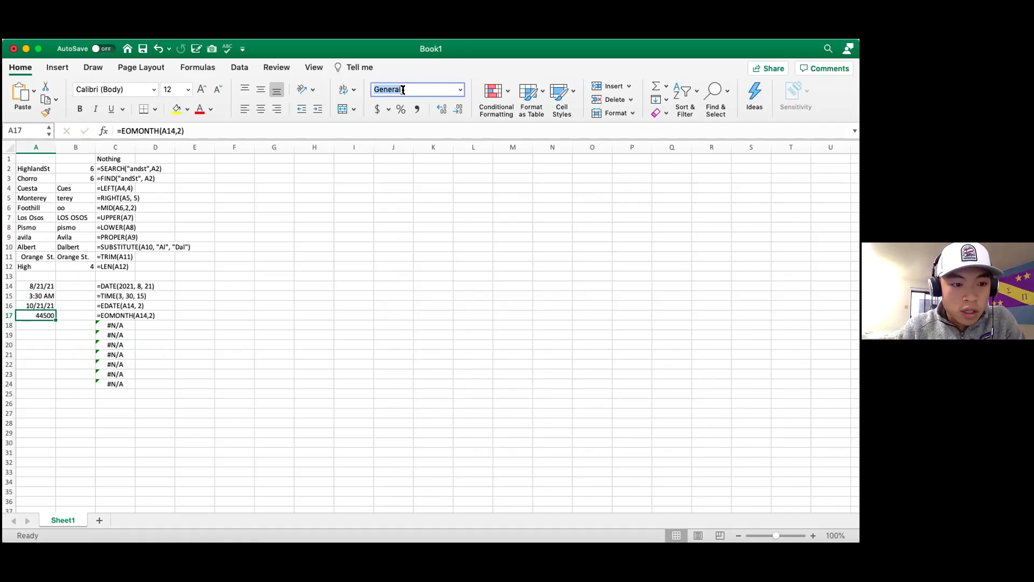
pyautogui.click(461, 90)
pyautogui.click(446, 189)
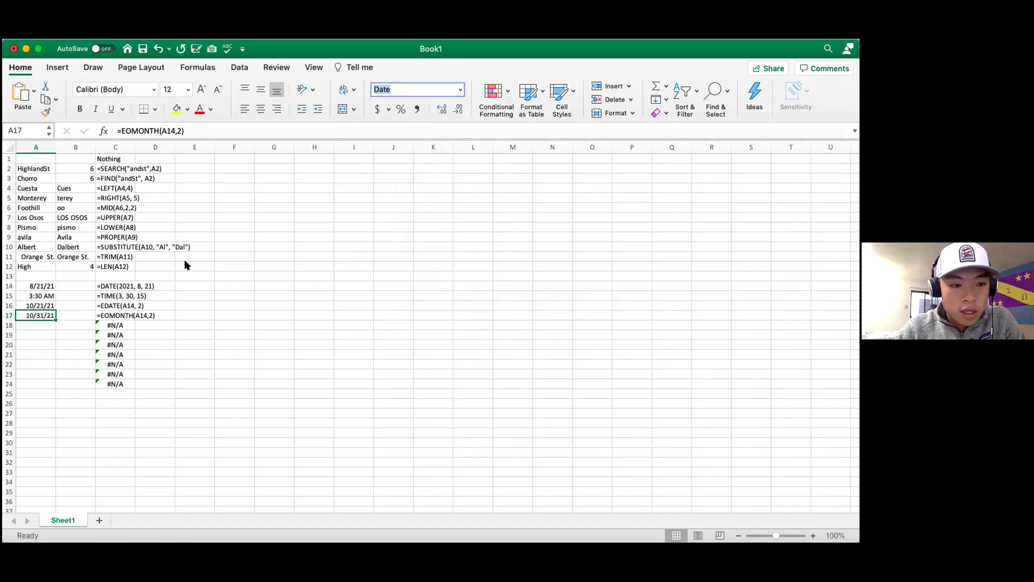
pyautogui.click(55, 334)
pyautogui.click(41, 315)
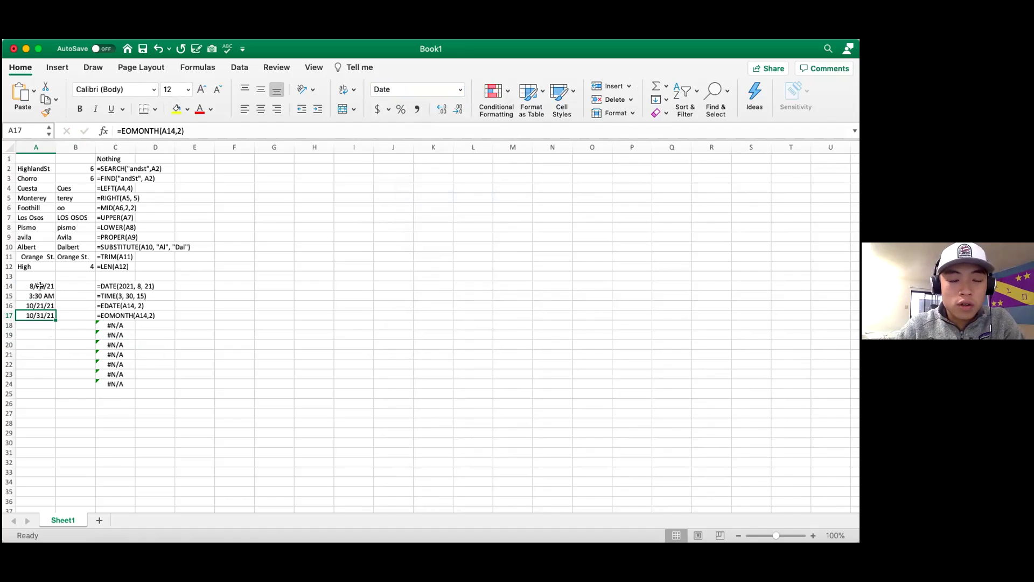
pyautogui.click(199, 331)
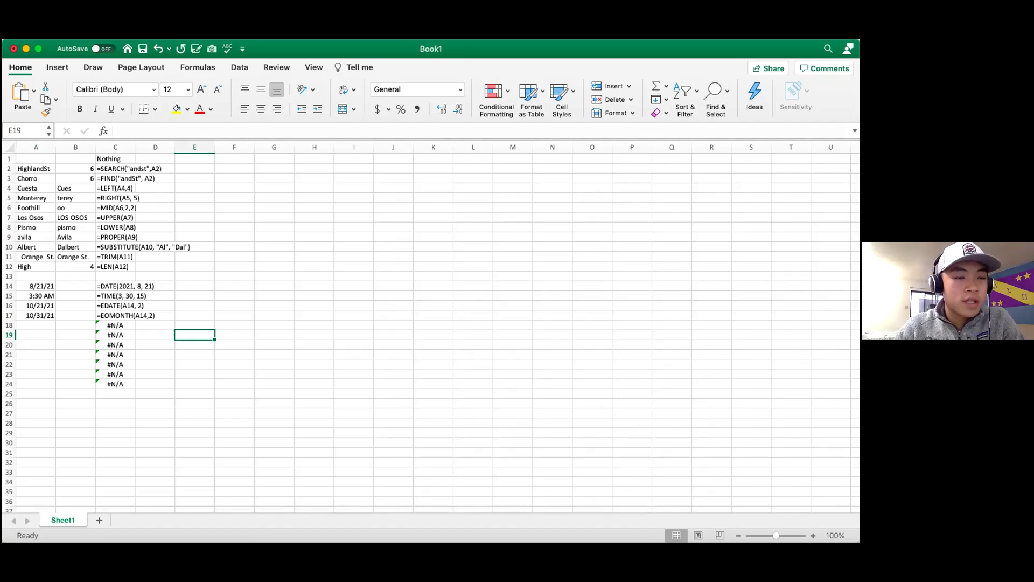
# - Enter =DAY(A17) in cell A18 to extract the day from the EOMONTH date
pyautogui.click(45, 323)
pyautogui.write('=')
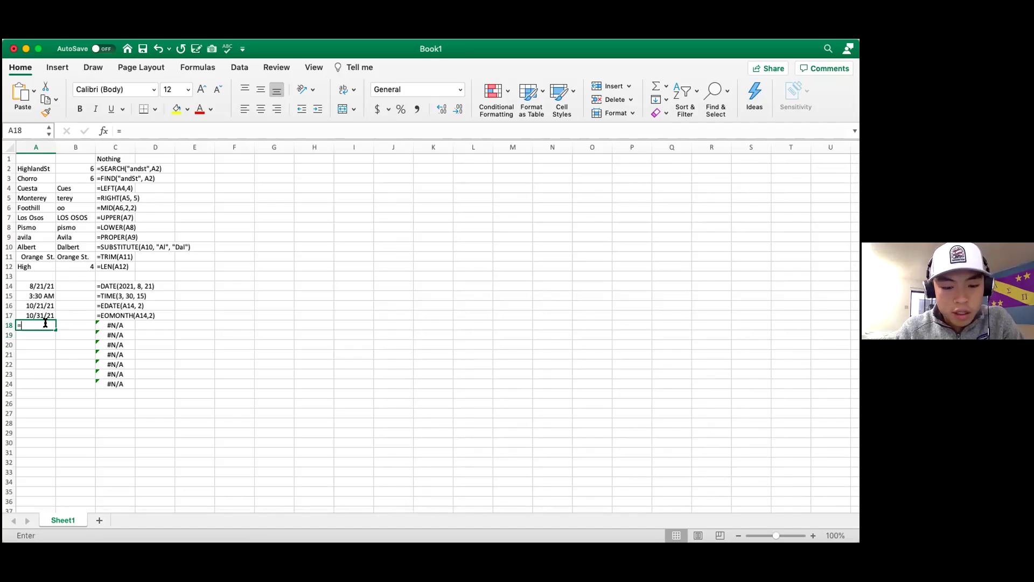
pyautogui.write('DAY')
pyautogui.press('BackSpace')
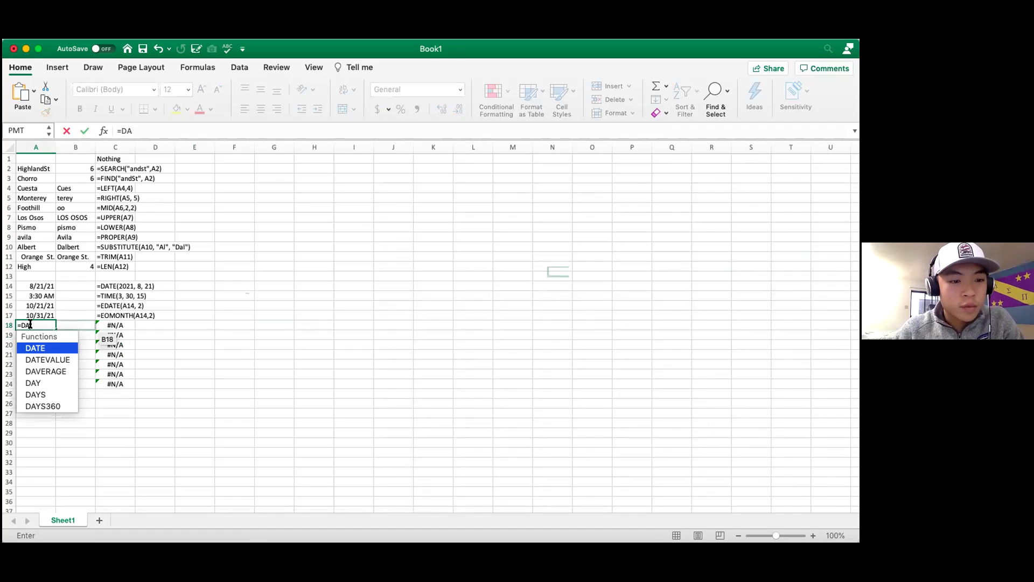
pyautogui.write('Y(')
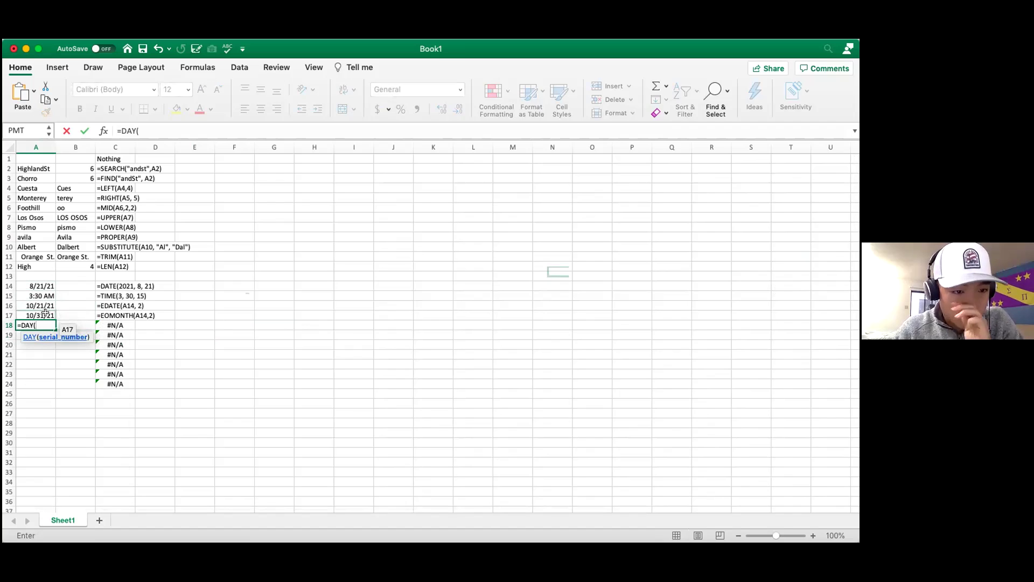
pyautogui.click(45, 313)
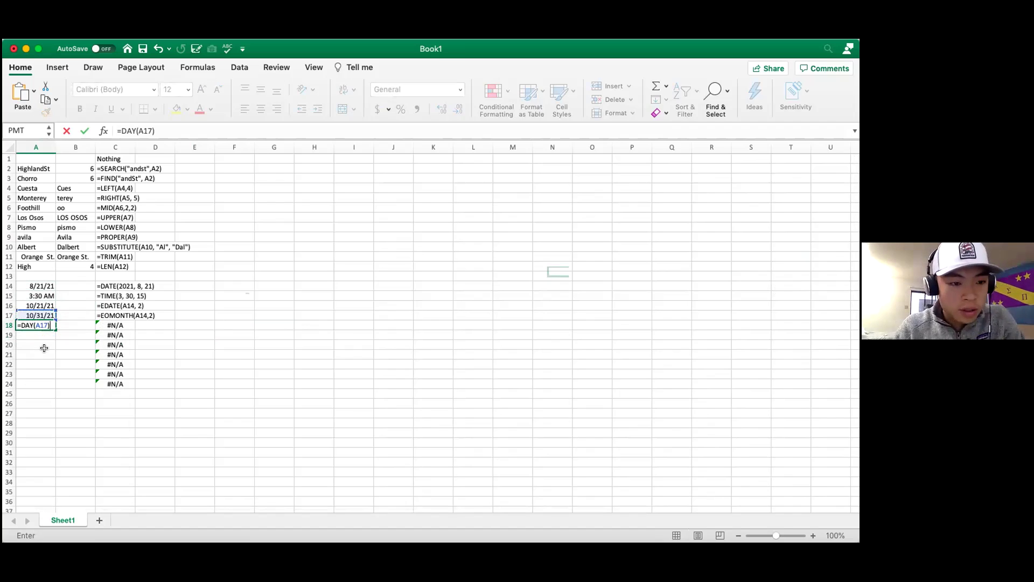
pyautogui.press('Return')
# - Enter =MONTH(A17) in cell A19 to extract the month number from the same date
pyautogui.doubleClick(42, 335)
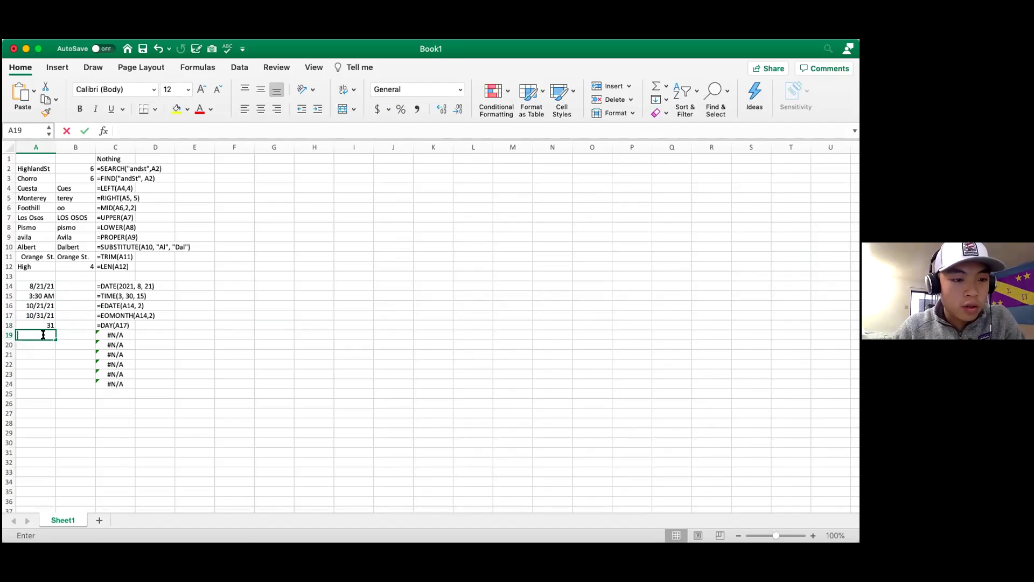
pyautogui.write('=MONTH(')
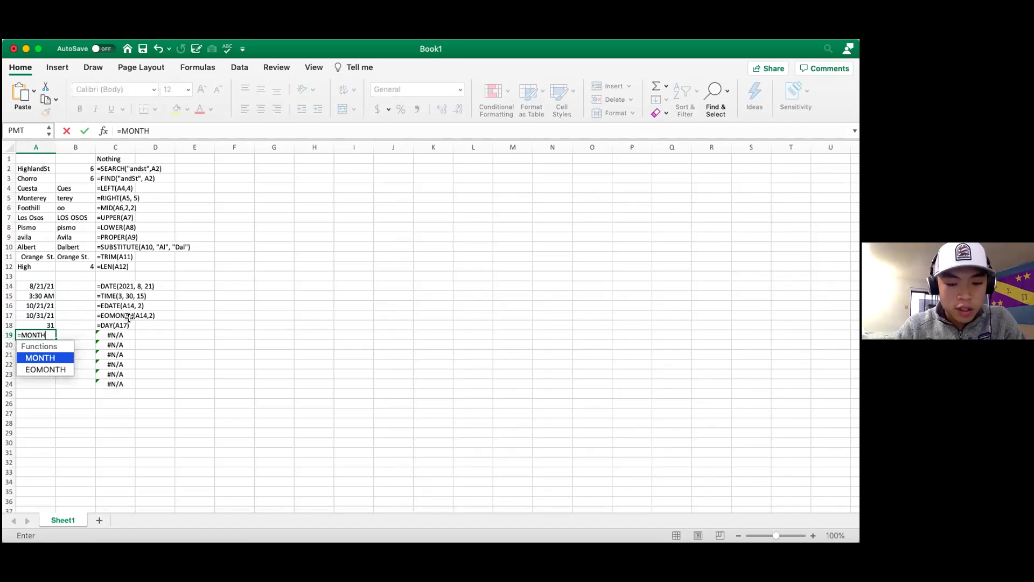
pyautogui.click(40, 317)
pyautogui.press('Return')
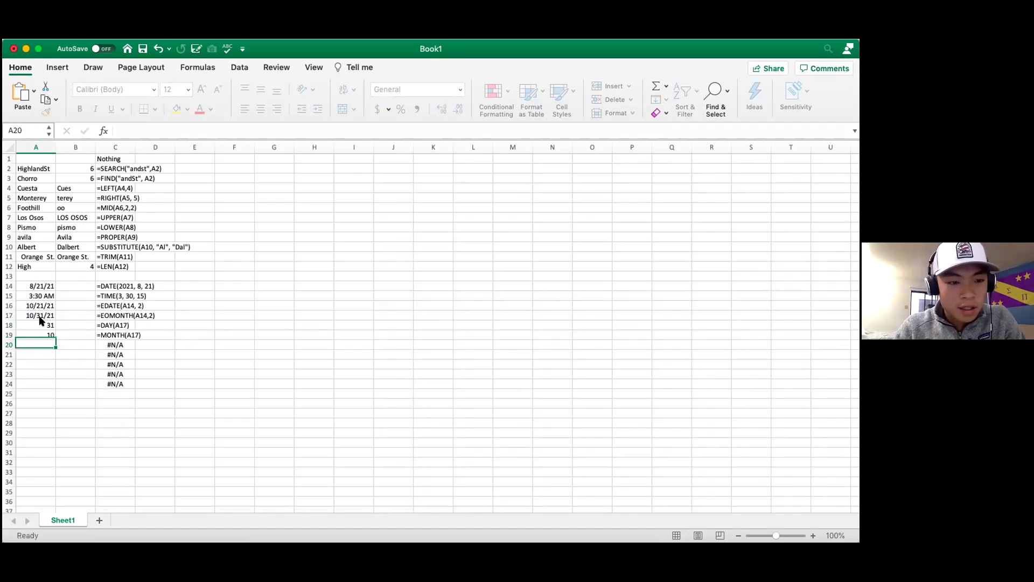
# - Enter =YEAR(A17) in cell A20 to extract the year from the date in A17
pyautogui.write('=YEAR(')
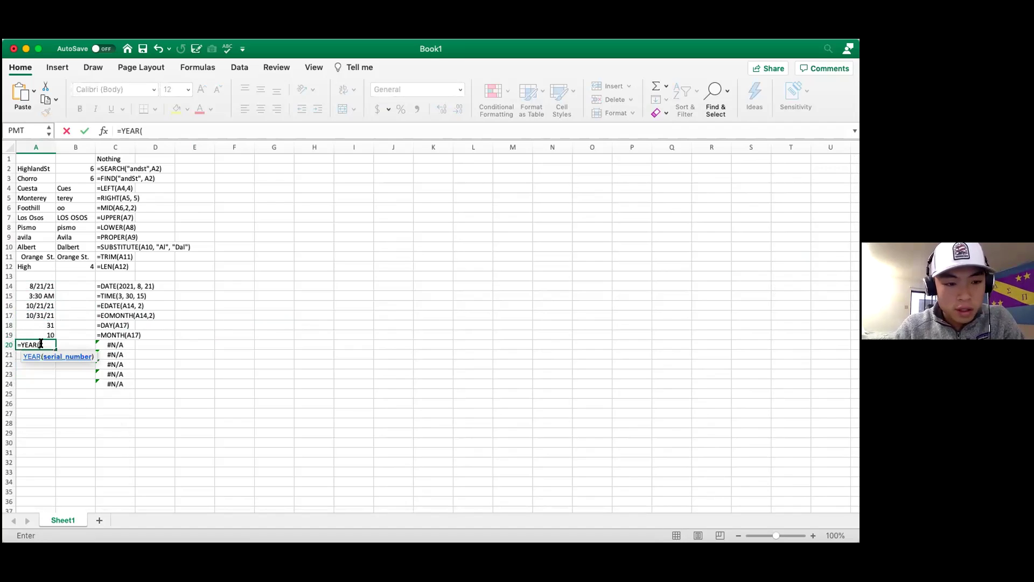
pyautogui.click(40, 316)
pyautogui.write(')')
pyautogui.press('Return')
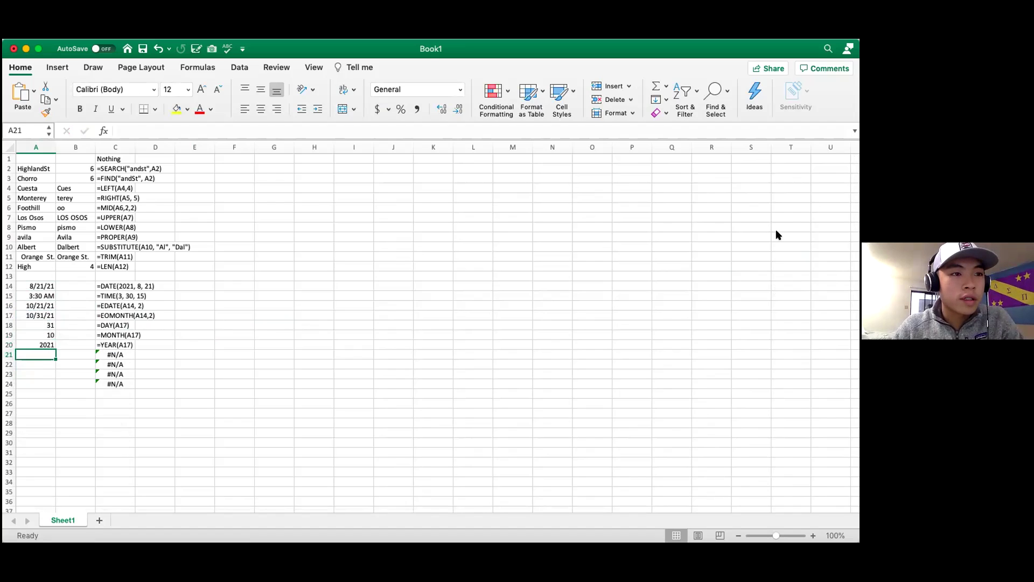
pyautogui.doubleClick(38, 352)
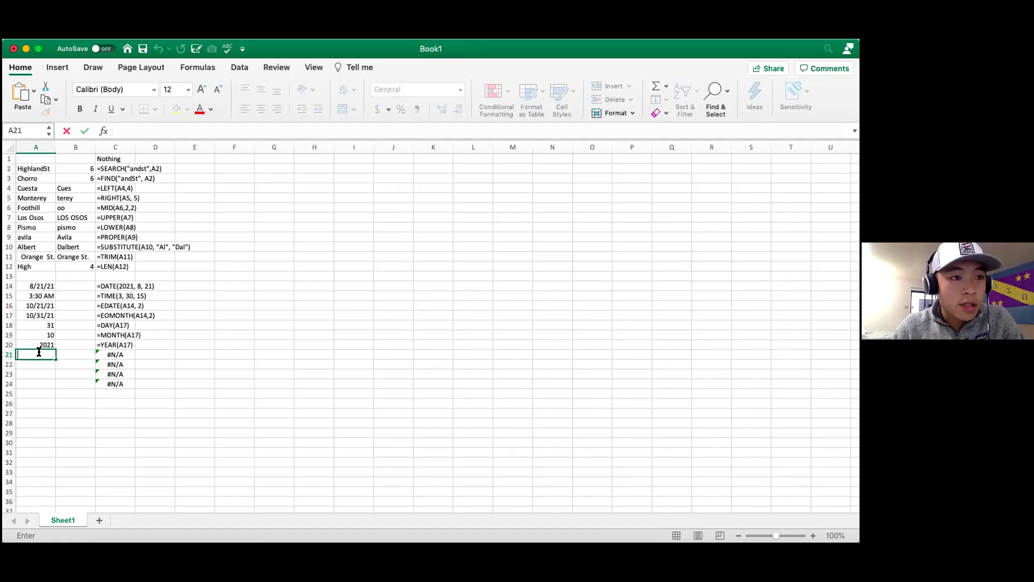
pyautogui.write('=')
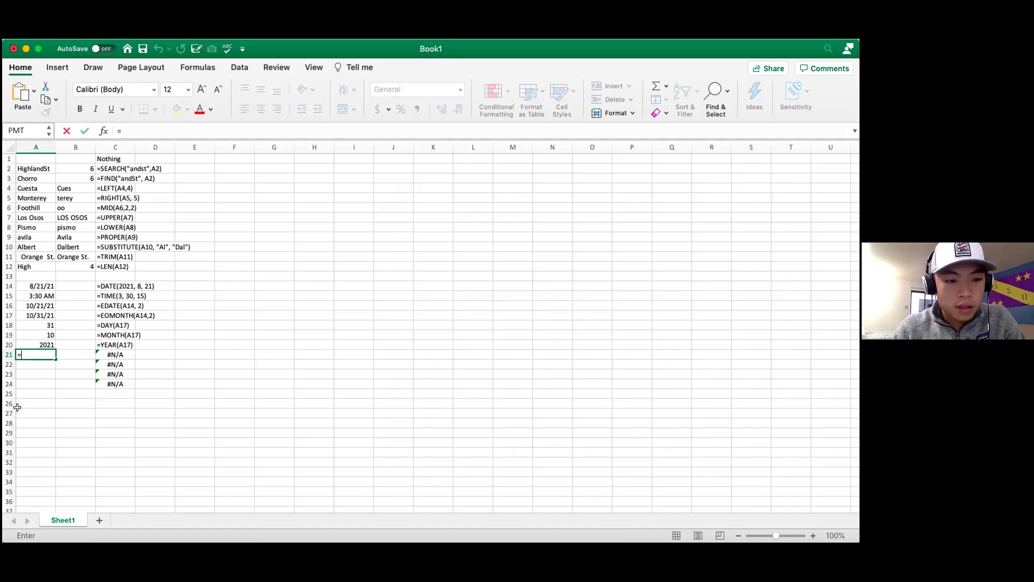
pyautogui.write('WEEKDAY')
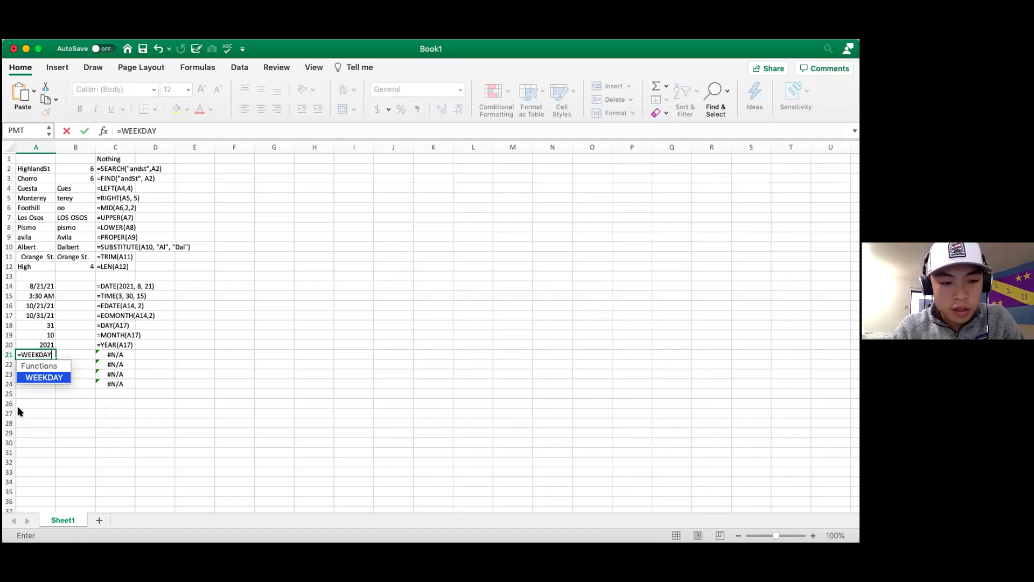
pyautogui.write('(')
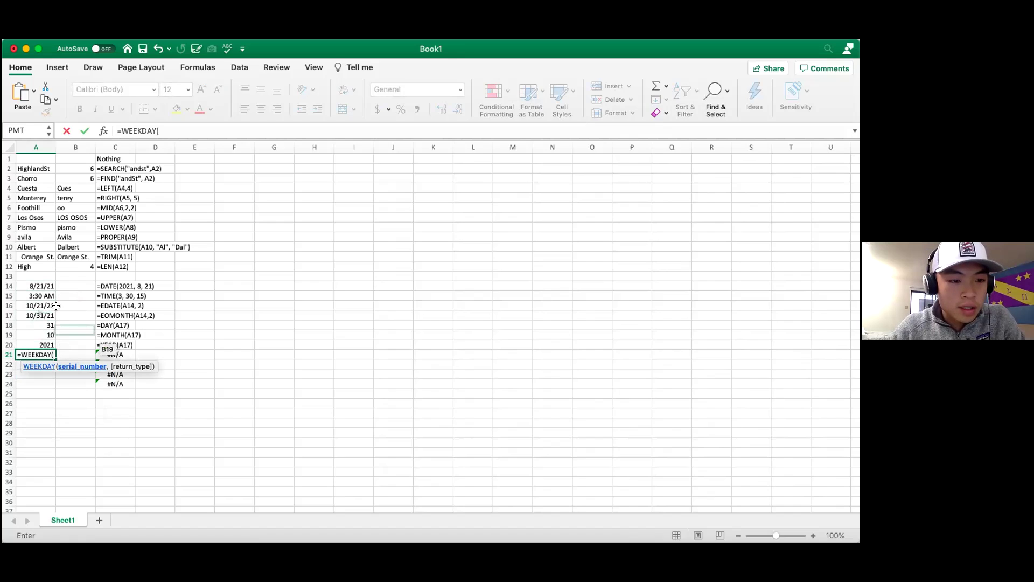
pyautogui.press('Escape')
# - Enter =NOW() in cell F21 to get the current date and time
pyautogui.click(221, 353)
pyautogui.write('=DATE(')
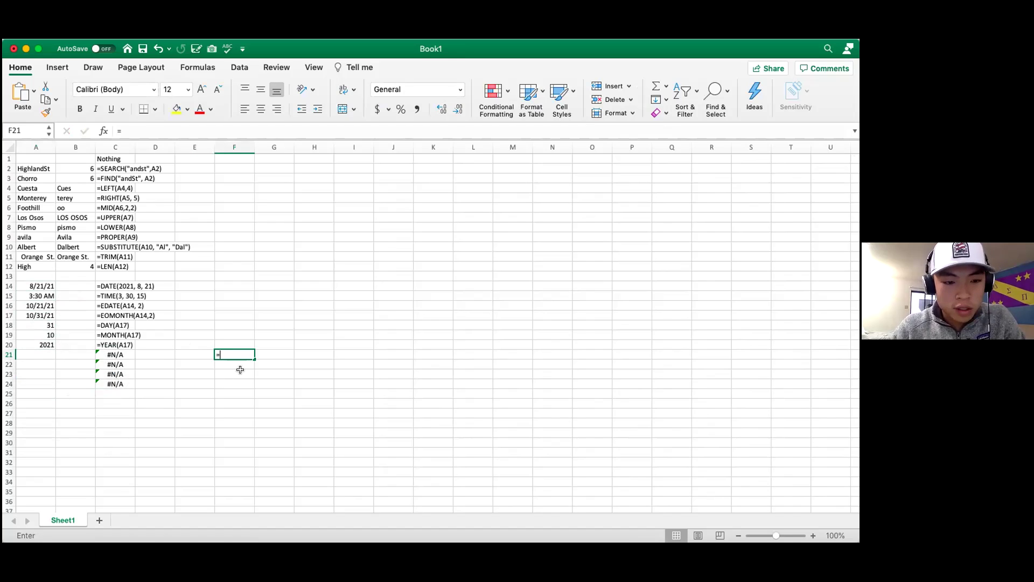
pyautogui.press('BackSpace')
pyautogui.press('BackSpace')
pyautogui.press('BackSpace')
pyautogui.press('BackSpace')
pyautogui.press('BackSpace')
pyautogui.write('NOW')
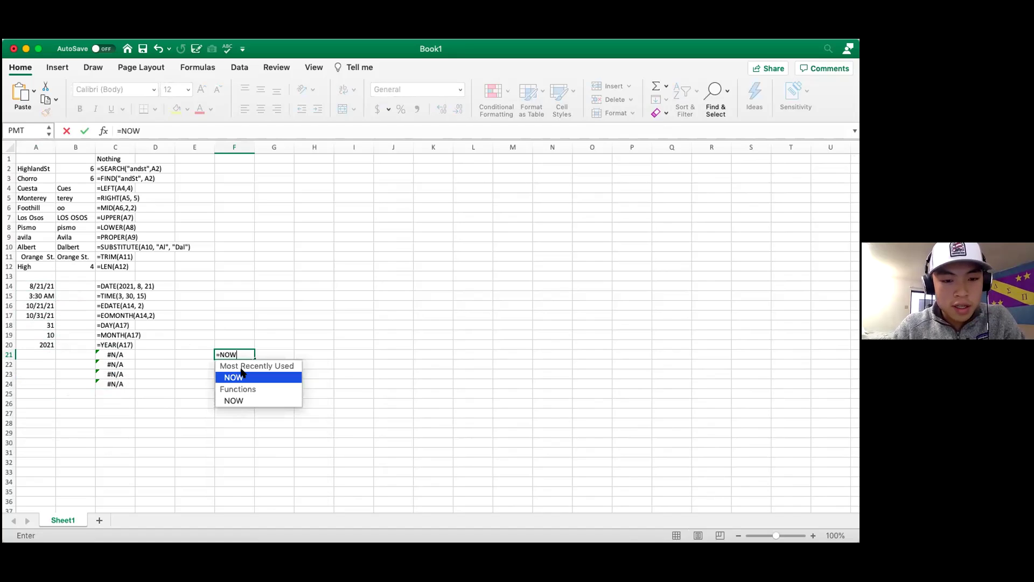
pyautogui.write('()')
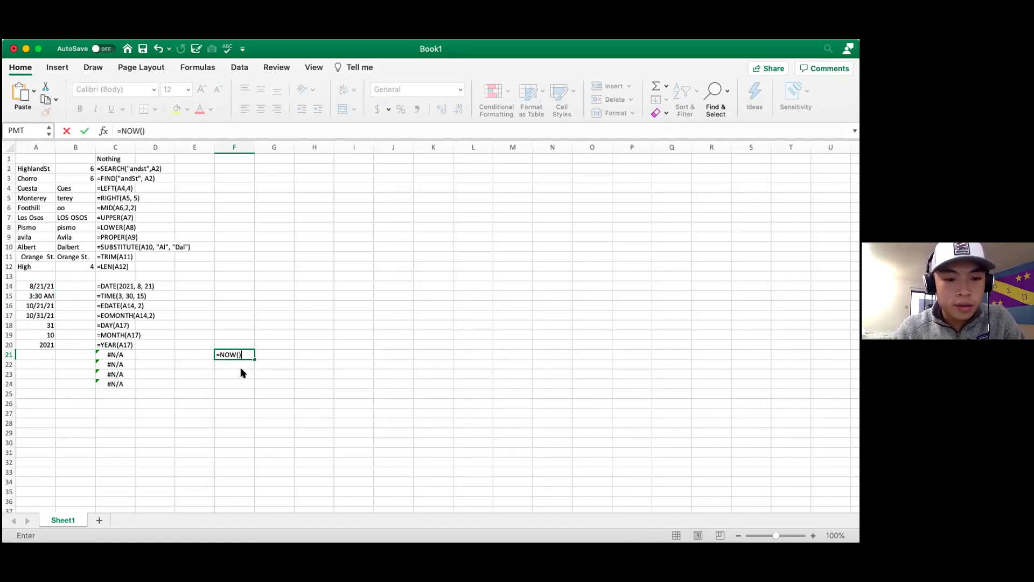
pyautogui.press('Return')
pyautogui.click(247, 355)
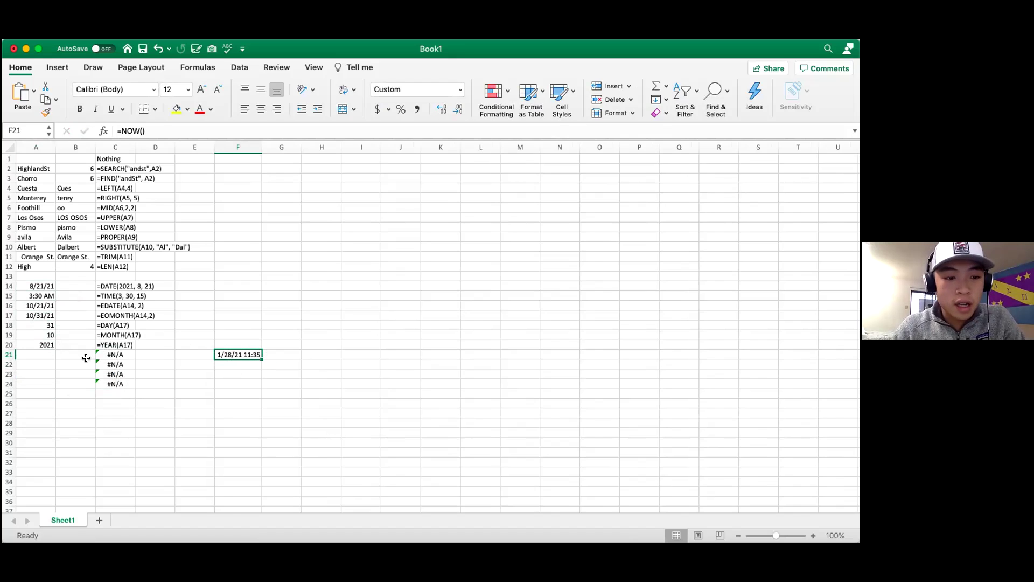
# - Enter =WEEKDAY(F21) in cell A21 to get the weekday number of the current date
pyautogui.click(37, 355)
pyautogui.write('=')
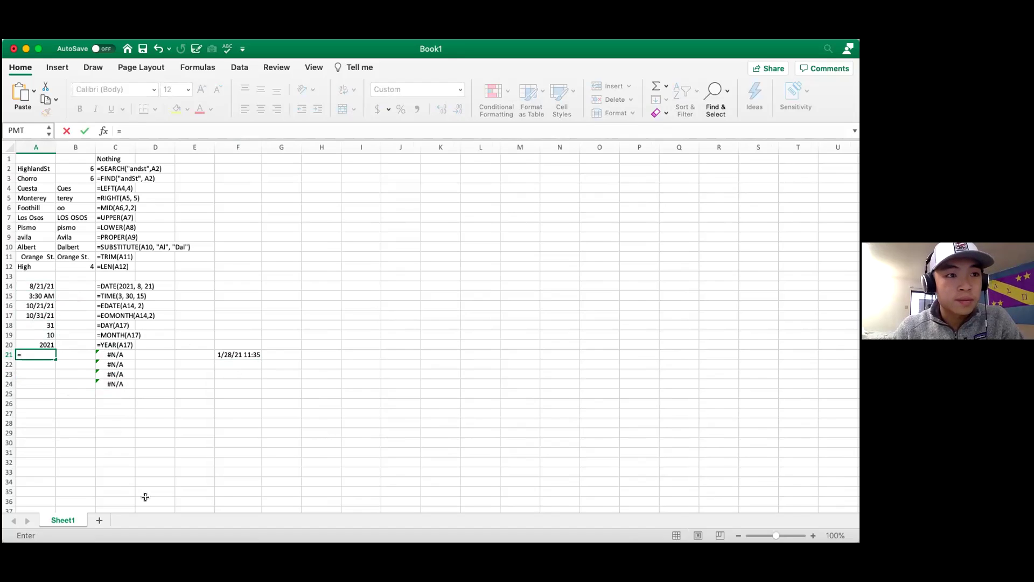
pyautogui.write('WEEKDAY')
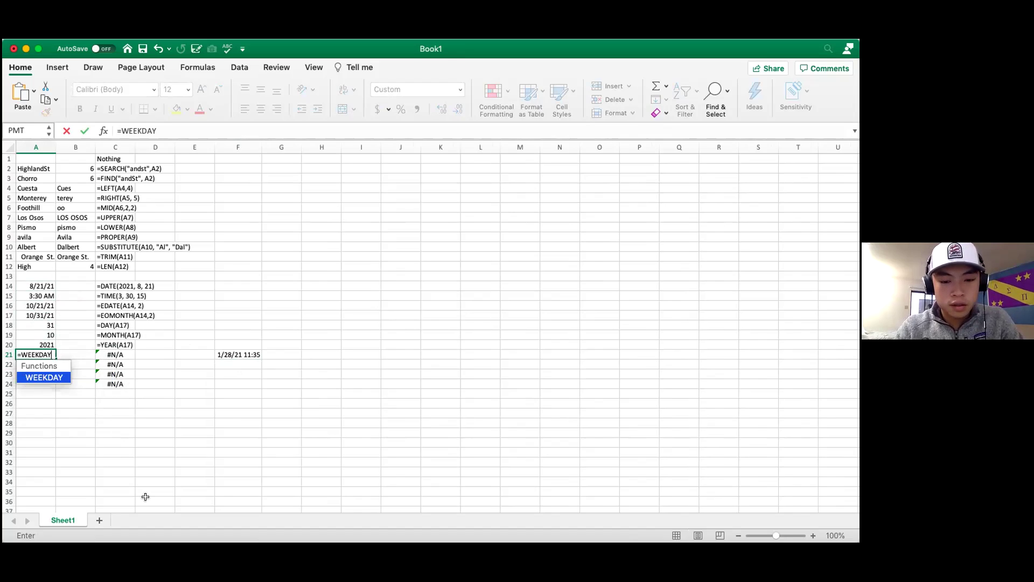
pyautogui.write('(')
pyautogui.click(240, 354)
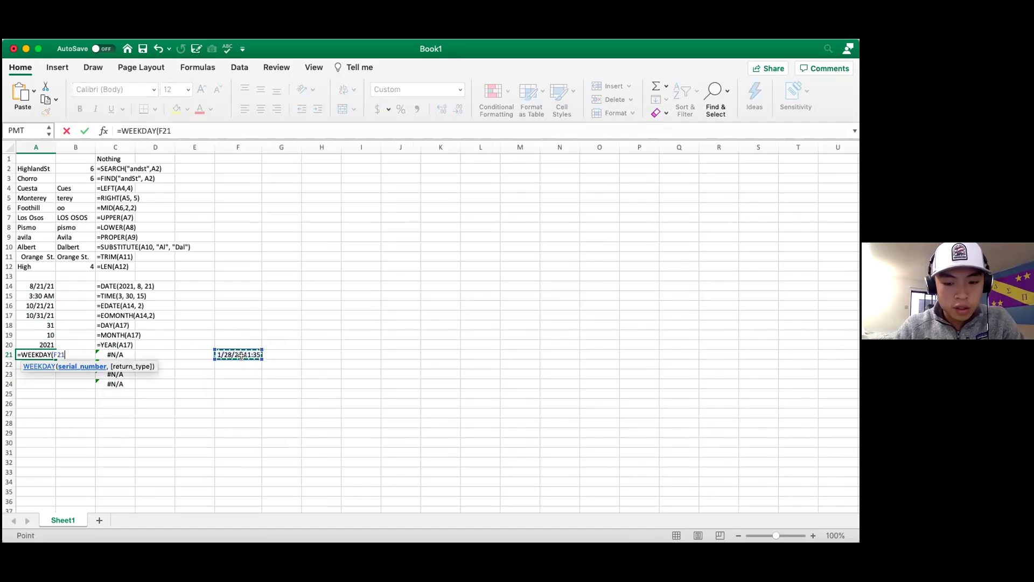
pyautogui.press('Return')
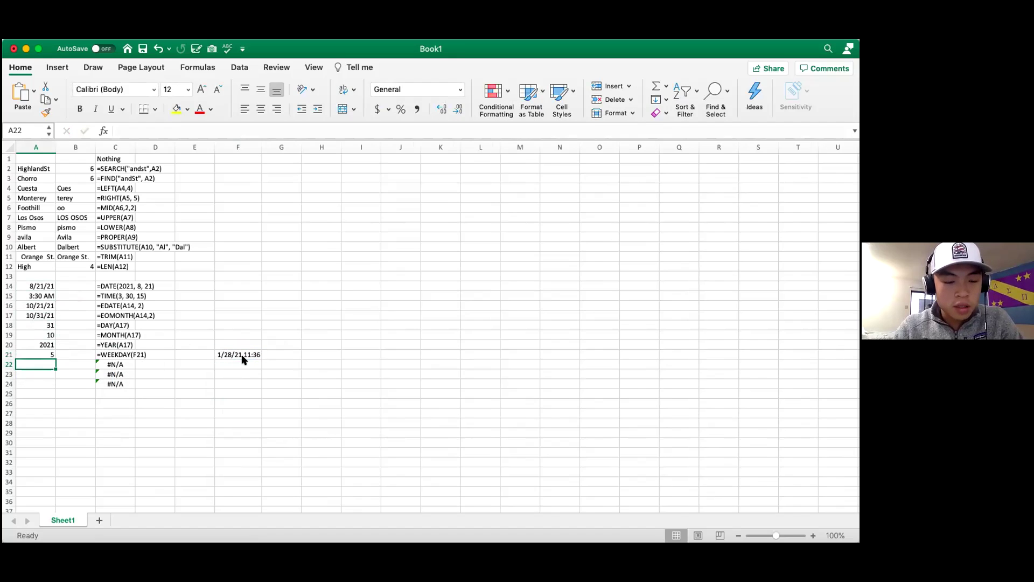
# - List the weekdays from Sunday to Saturday in G10:G16, entering the first three and autofilling the rest
pyautogui.click(257, 241)
pyautogui.click(269, 241)
pyautogui.write('Sunday')
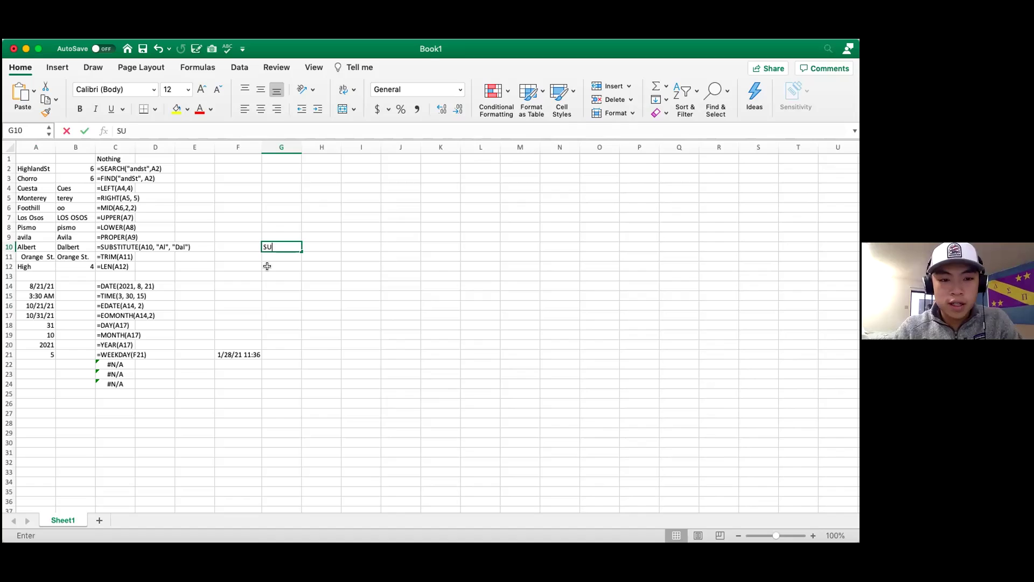
pyautogui.press('Return')
pyautogui.write('Monday')
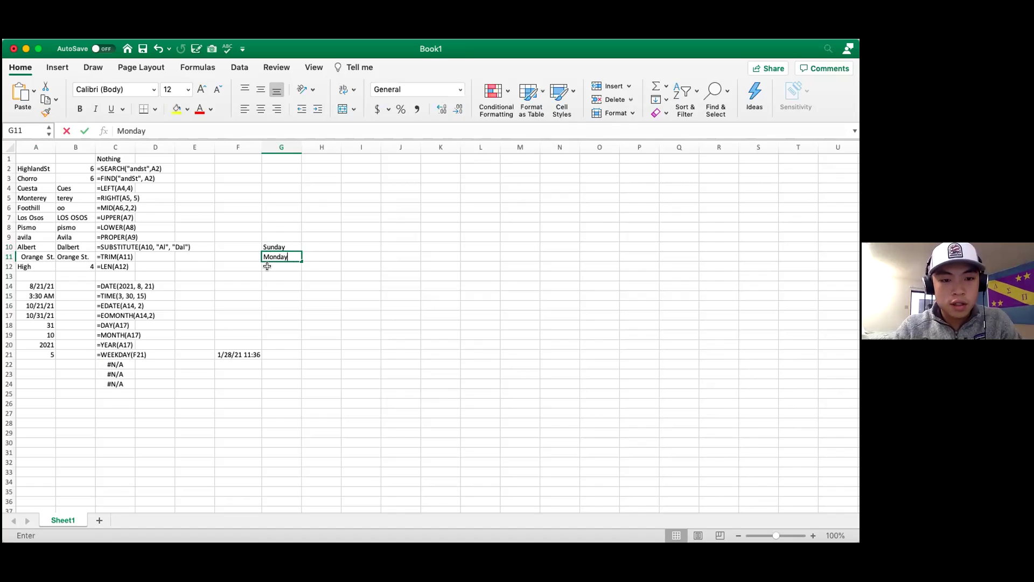
pyautogui.press('Return')
pyautogui.write('Tuesday')
pyautogui.press('Return')
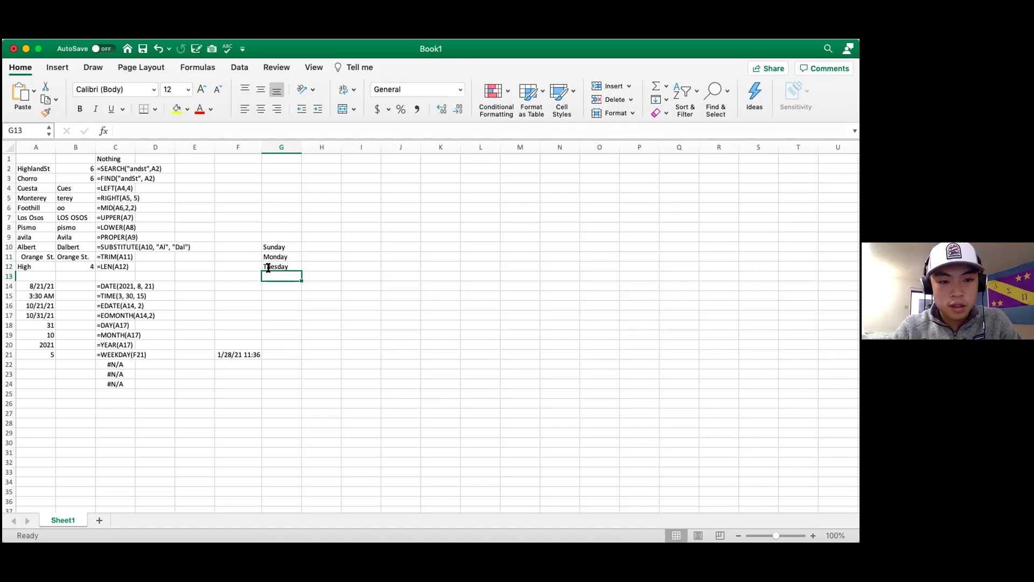
pyautogui.moveTo(296, 243); pyautogui.dragTo(299, 307)
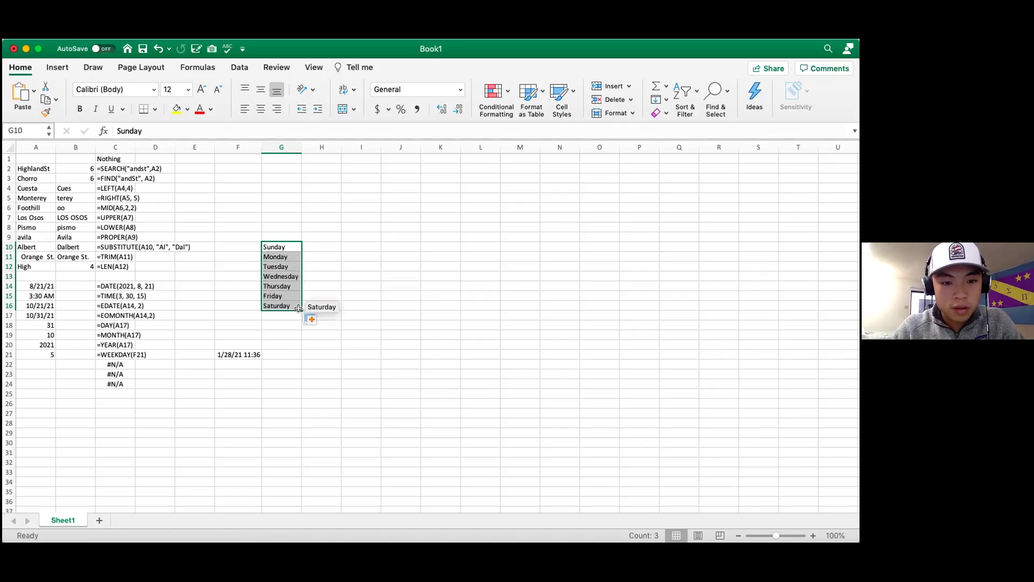
# - Number the weekdays 1 to 7 in cells H10:H16, with Sunday as 1
pyautogui.click(325, 245)
pyautogui.write('1')
pyautogui.press('Return')
pyautogui.write('2')
pyautogui.press('Return')
pyautogui.write('3')
pyautogui.press('Return')
pyautogui.write('4')
pyautogui.press('Return')
pyautogui.write('5')
pyautogui.press('Return')
pyautogui.write('6')
pyautogui.press('Return')
pyautogui.write('7')
pyautogui.press('Return')
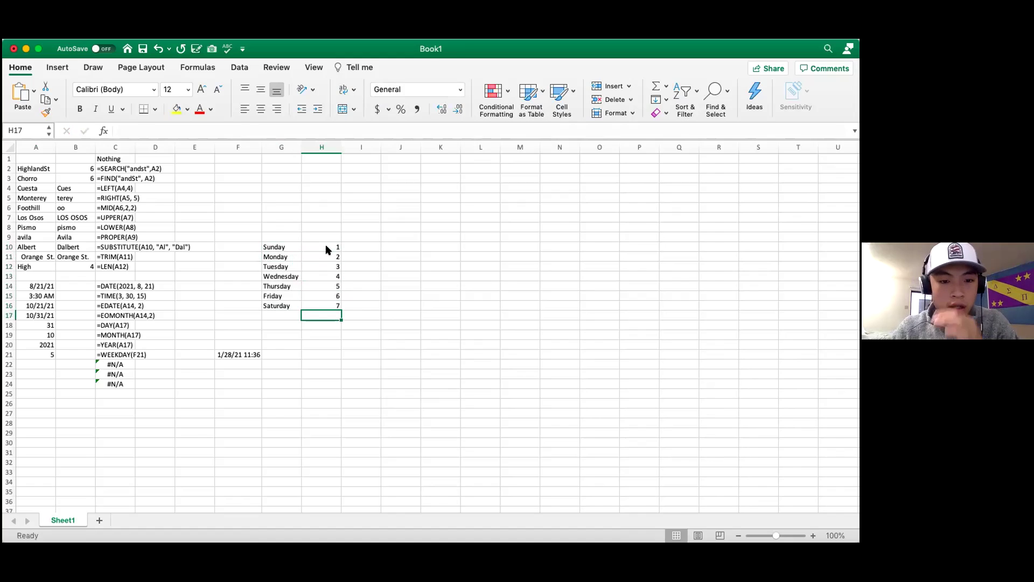
# - Compare the WEEKDAY result in A21 and the date in F21 with the numbered weekday list in G10:H16
pyautogui.moveTo(290, 285); pyautogui.dragTo(323, 283)
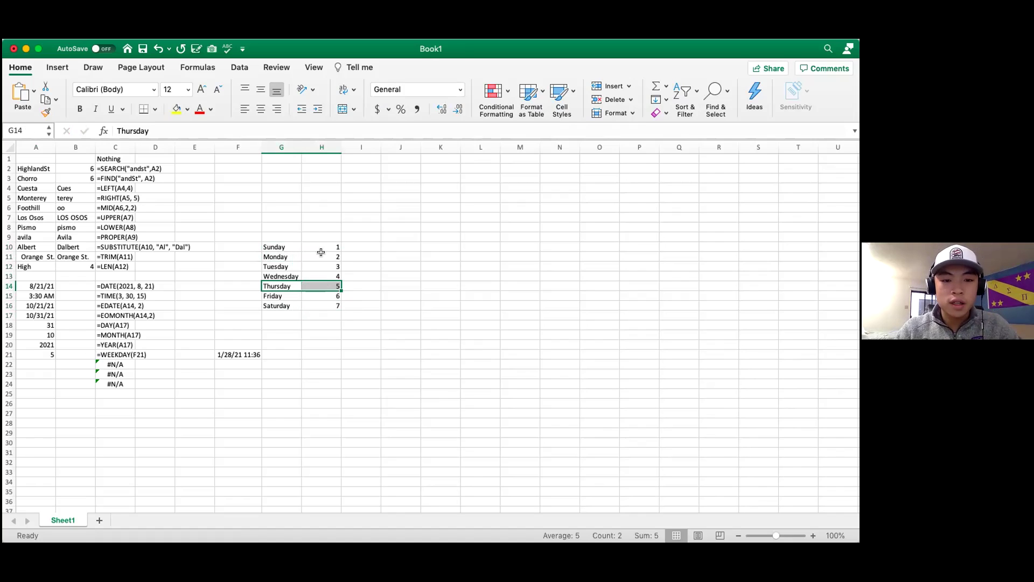
pyautogui.moveTo(317, 247); pyautogui.dragTo(286, 306)
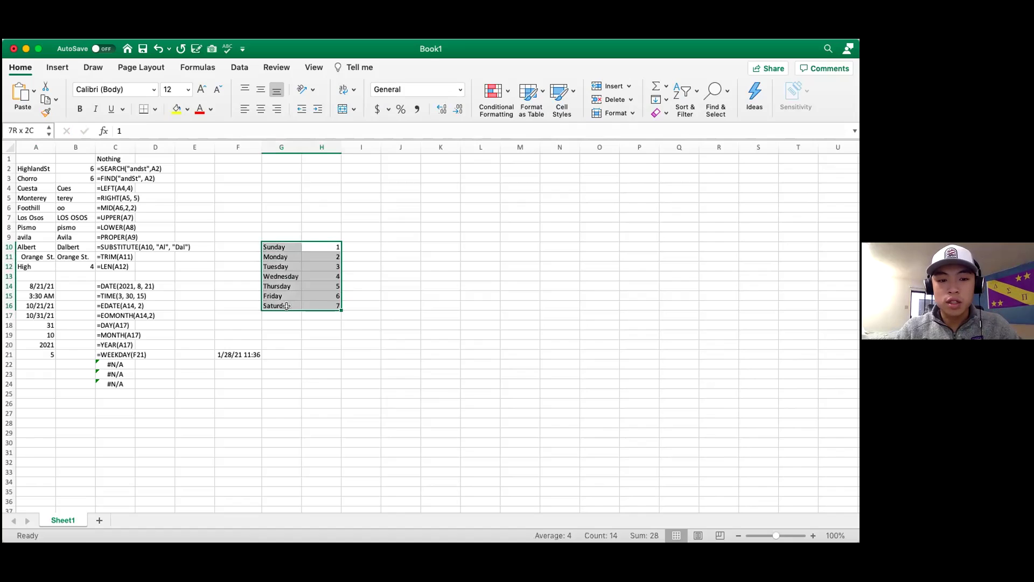
pyautogui.rightClick(295, 336)
pyautogui.click(281, 252)
pyautogui.moveTo(281, 249); pyautogui.dragTo(318, 247)
pyautogui.moveTo(291, 305); pyautogui.dragTo(323, 306)
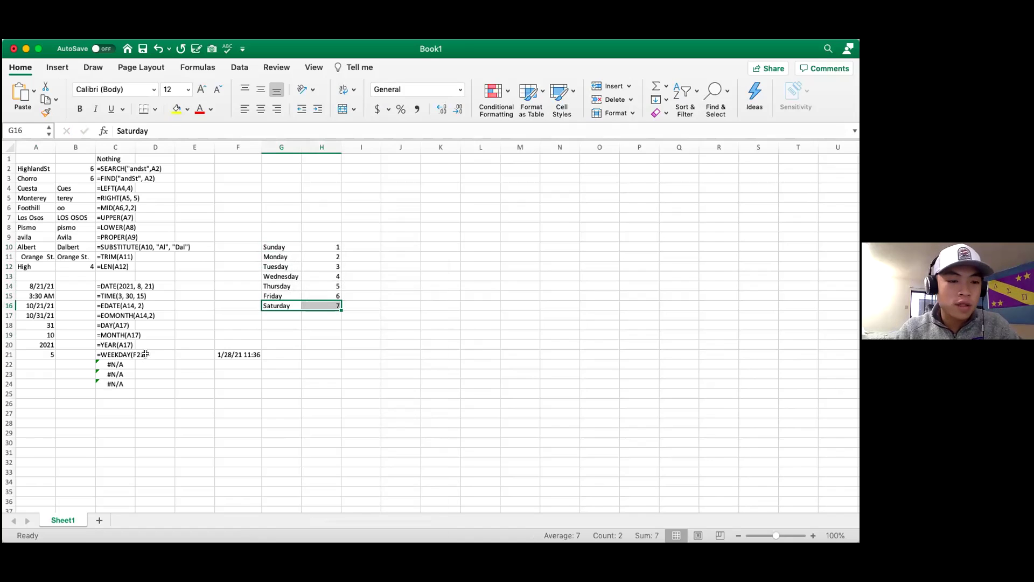
pyautogui.click(52, 352)
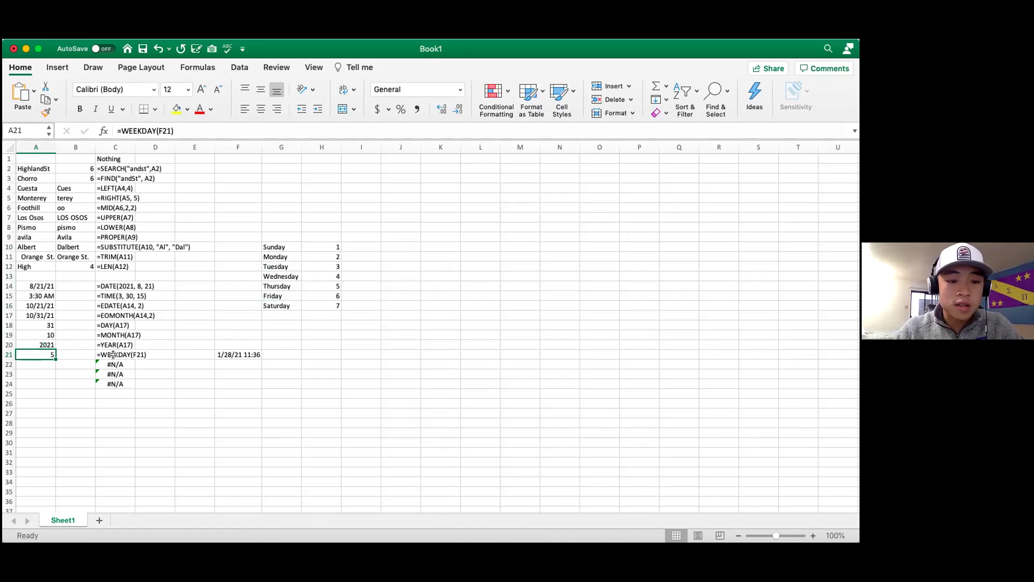
pyautogui.click(250, 352)
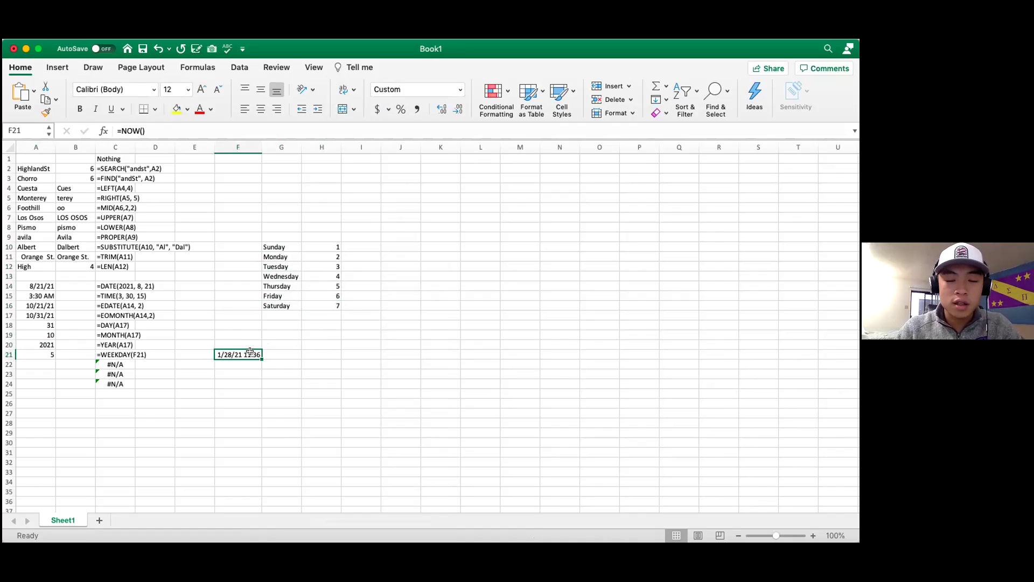
pyautogui.moveTo(285, 286); pyautogui.dragTo(328, 286)
pyautogui.click(337, 345)
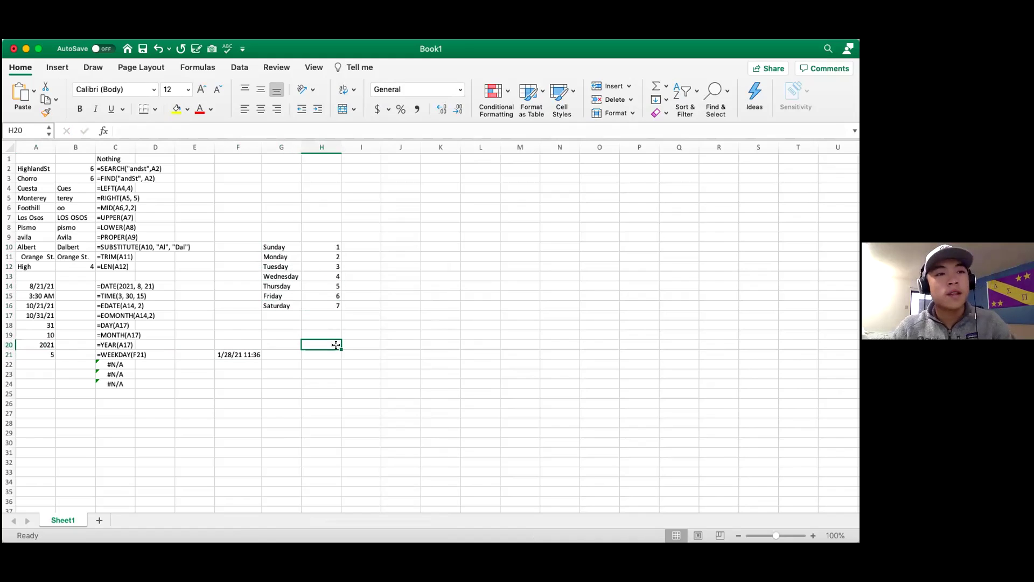
# - Enter =FORMULATEXT(F21) in cell G21 to show the formula behind the current date and time
pyautogui.click(239, 355)
pyautogui.click(278, 354)
pyautogui.write('=FORMULA')
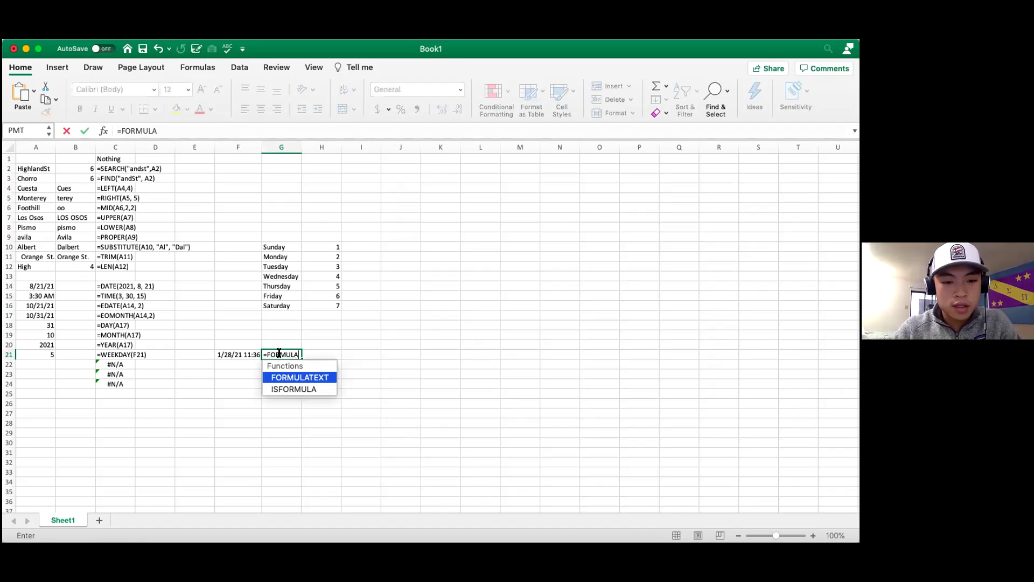
pyautogui.press('Return')
pyautogui.doubleClick(287, 355)
pyautogui.moveTo(302, 355); pyautogui.dragTo(297, 364)
pyautogui.doubleClick(302, 377)
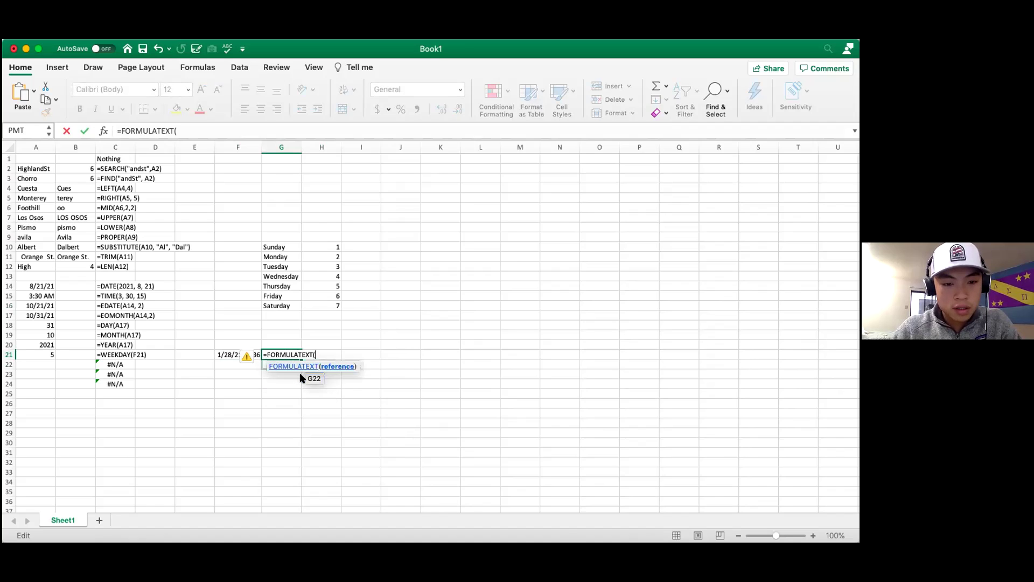
pyautogui.click(226, 354)
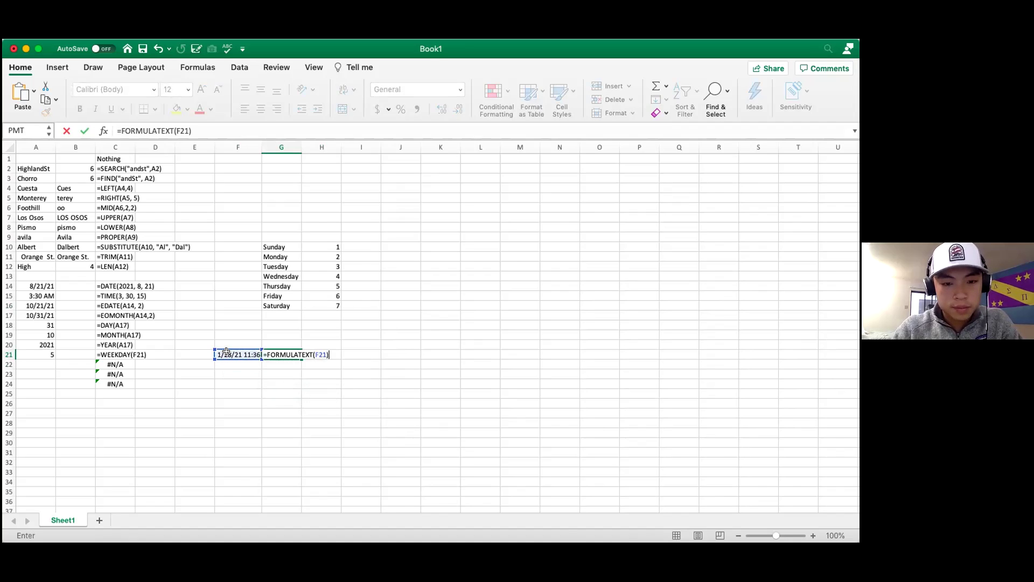
pyautogui.press('Return')
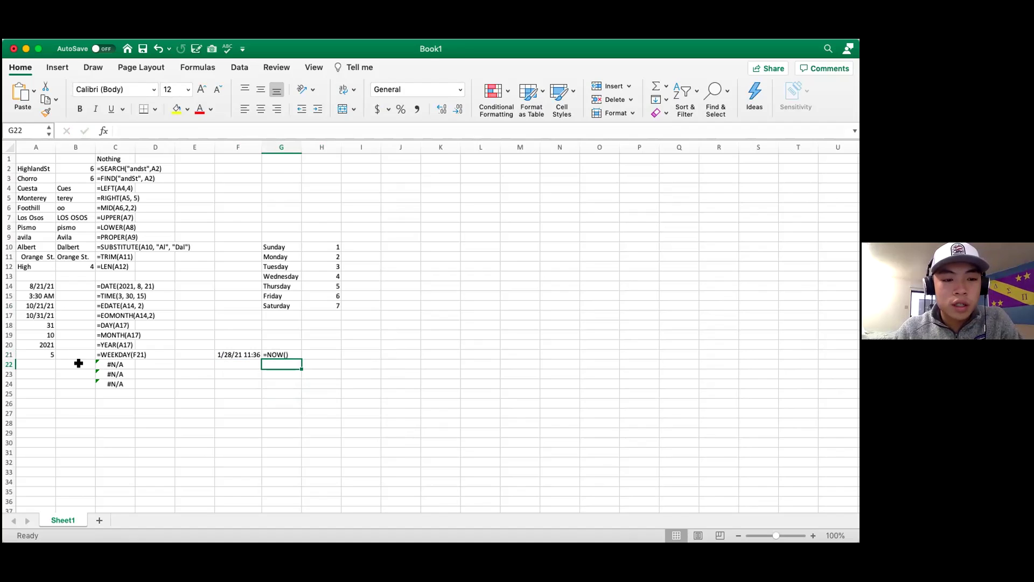
# - Enter =WEEKNUM(F21) in cell A22 to get the week number of the current date, and check its formula text in C22
pyautogui.doubleClick(49, 363)
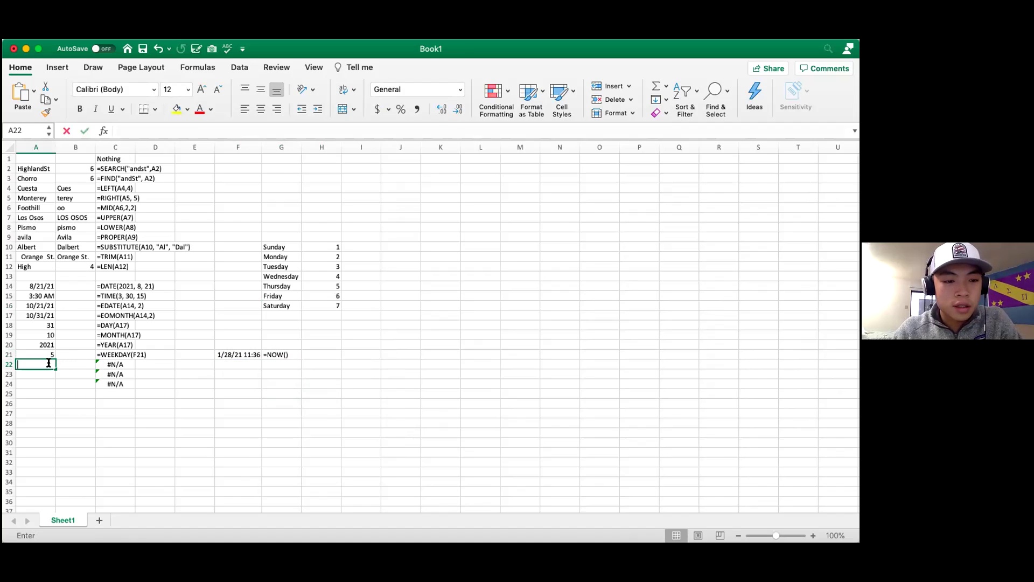
pyautogui.write('+')
pyautogui.write('=WEEKNU')
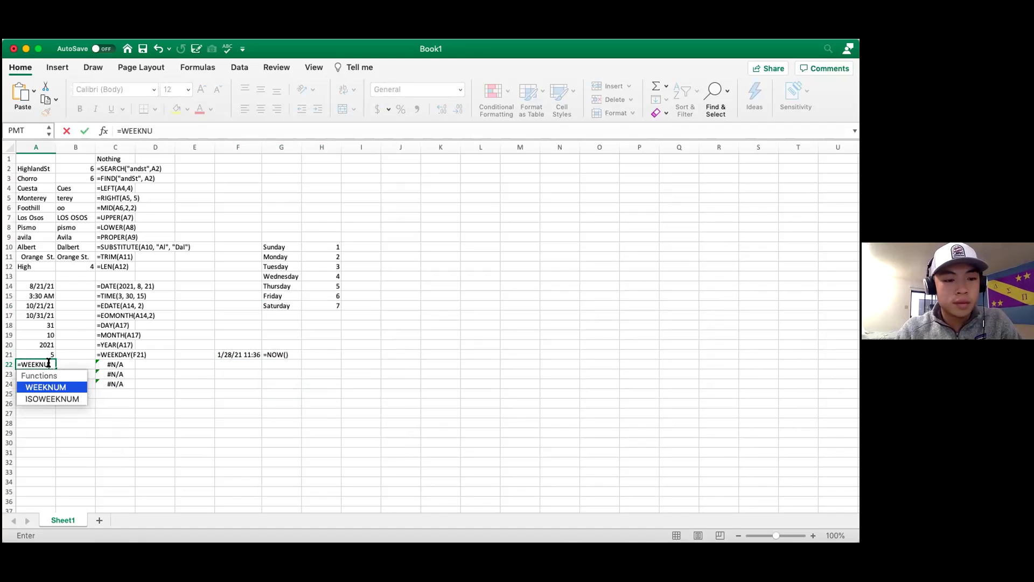
pyautogui.write('M(')
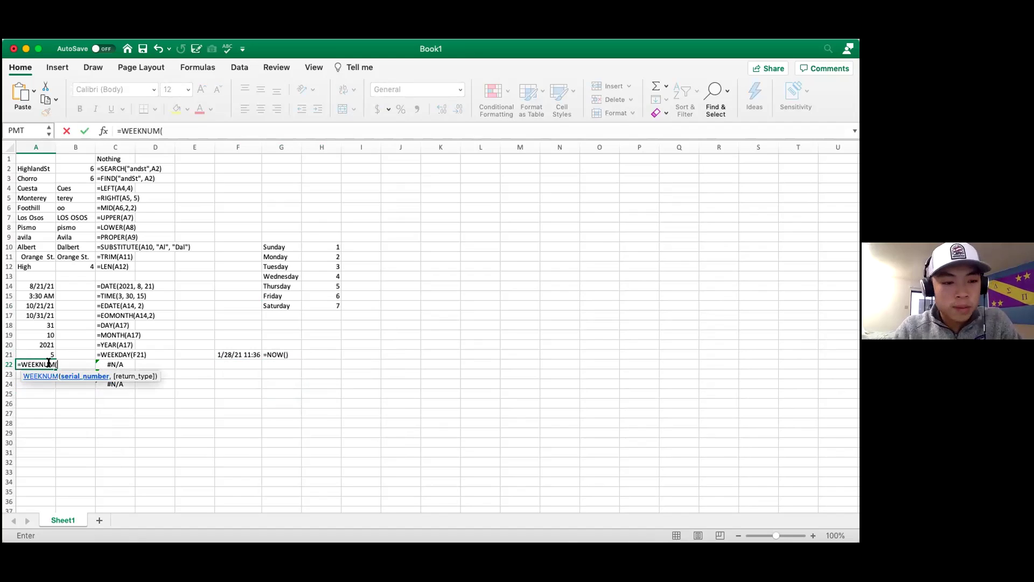
pyautogui.click(121, 362)
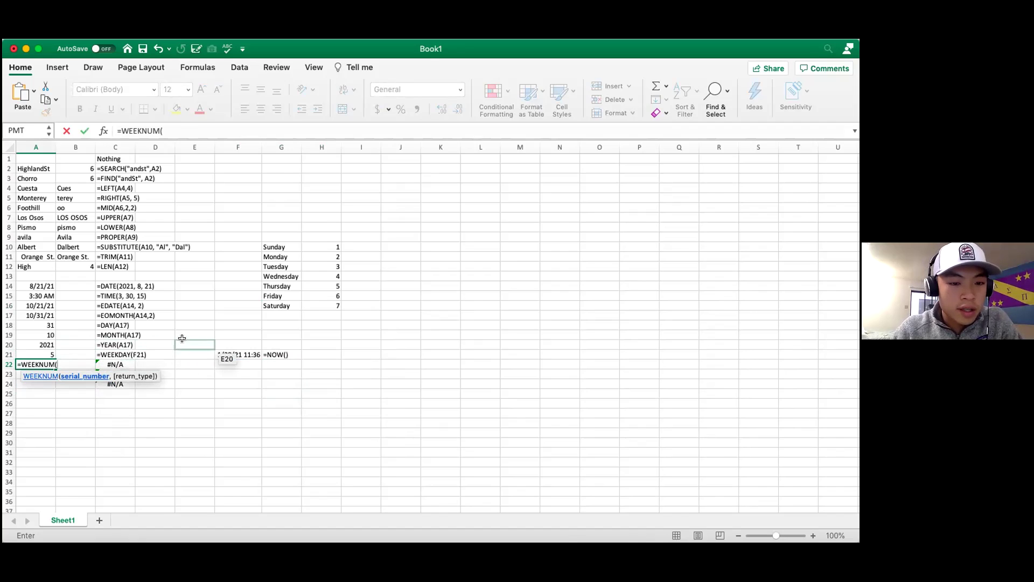
pyautogui.click(218, 352)
pyautogui.press('Return')
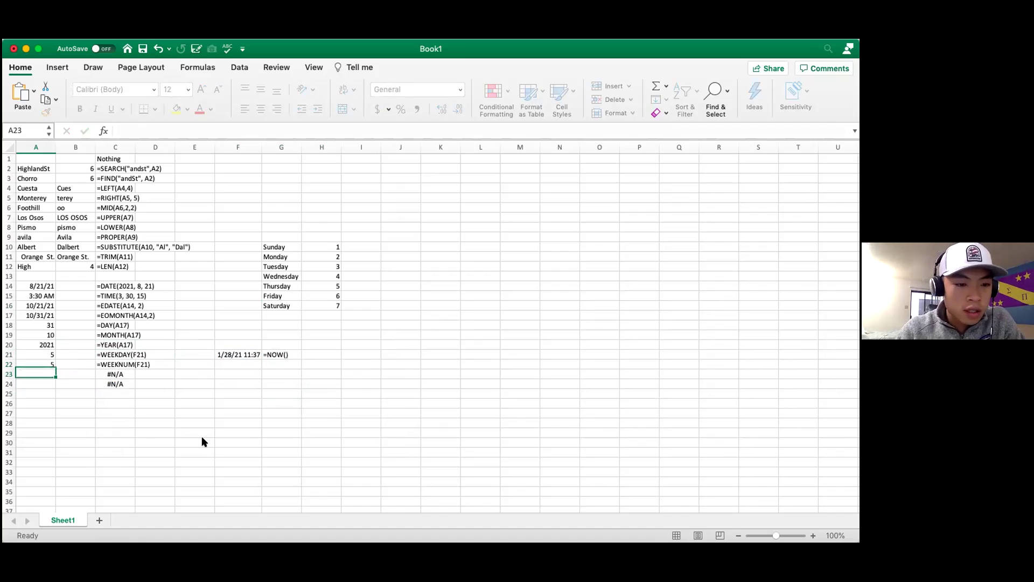
pyautogui.click(36, 363)
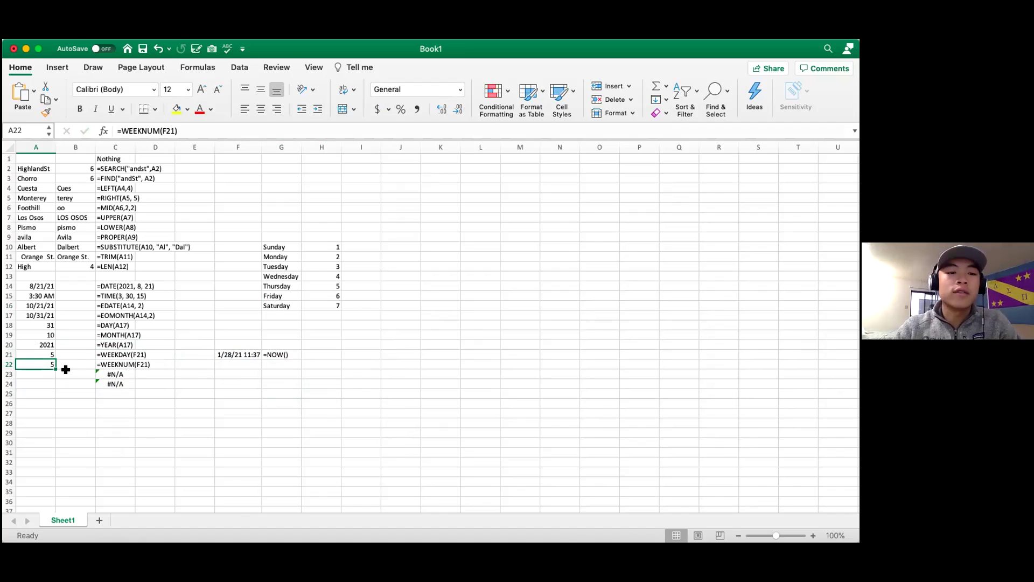
pyautogui.click(115, 364)
pyautogui.doubleClick(124, 364)
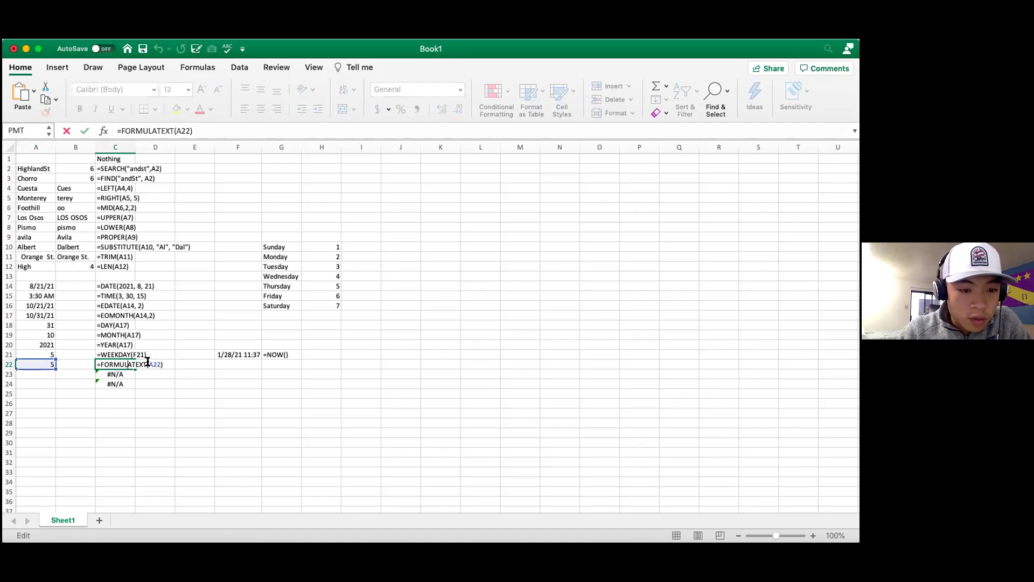
pyautogui.press('Return')
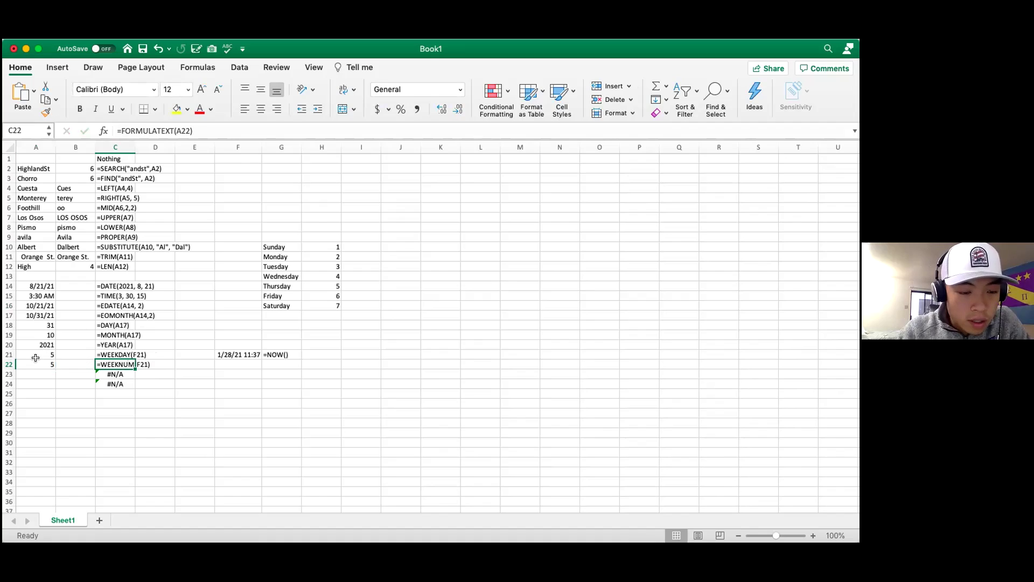
# - Change the formula in A22 to =WEEKNUM(A17) so it uses the end-of-month date
pyautogui.doubleClick(48, 364)
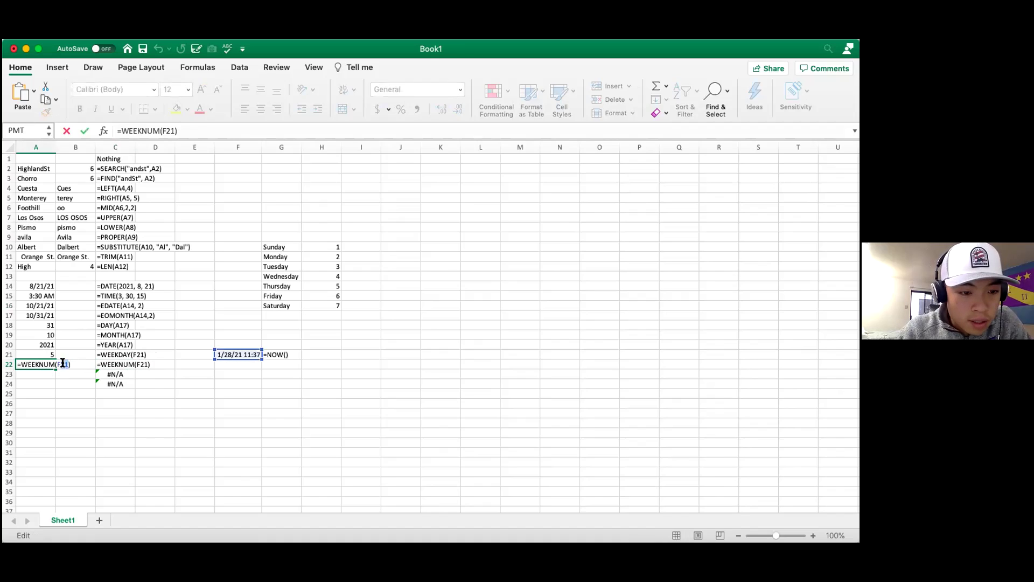
pyautogui.moveTo(62, 362); pyautogui.dragTo(55, 364)
pyautogui.press('BackSpace')
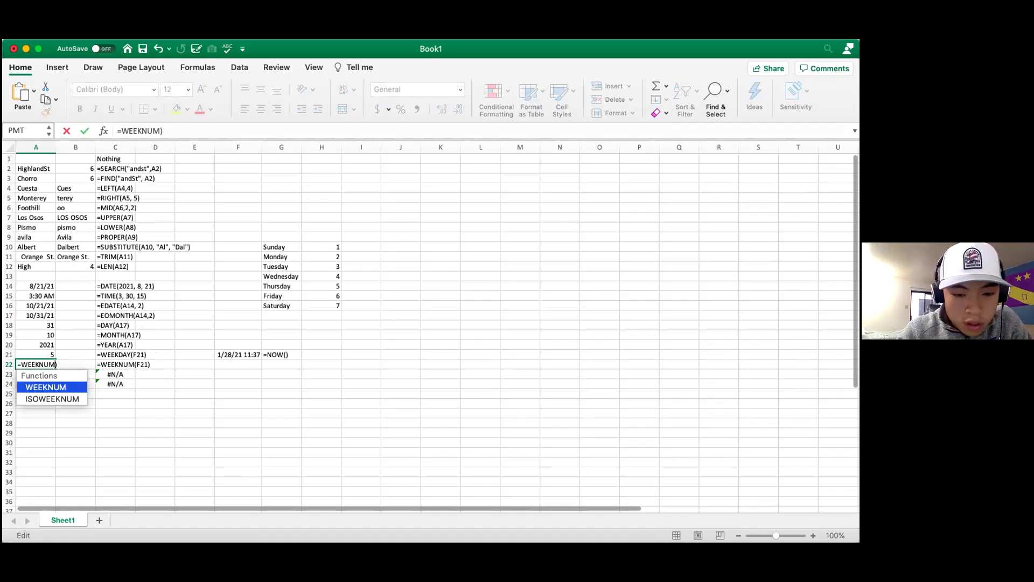
pyautogui.write('(')
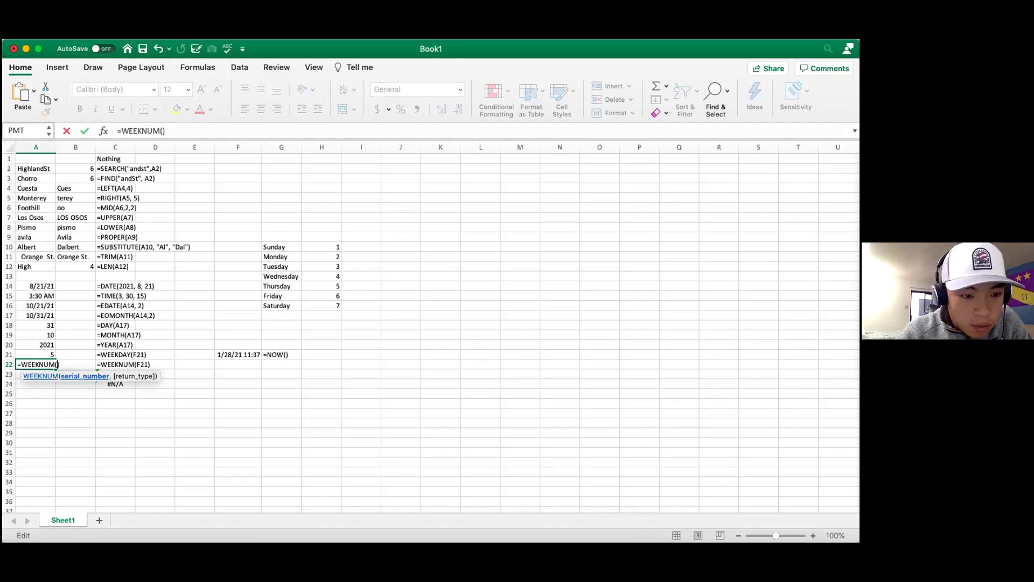
pyautogui.click(45, 315)
pyautogui.press('Return')
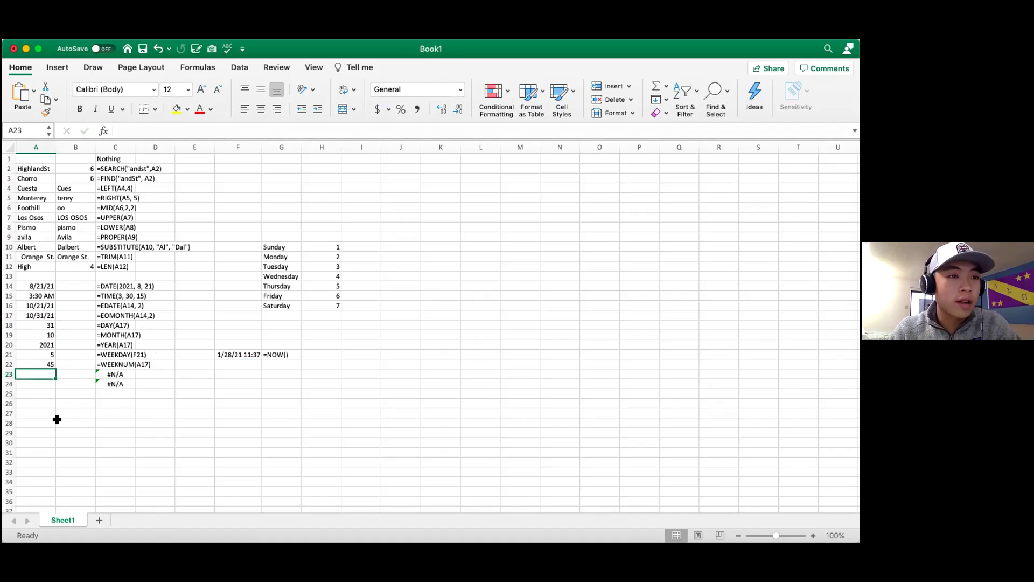
# - Enter =NETWORKDAYS(F21,A17) in cell A23 to count the working days from the current date to the end-of-month date
pyautogui.doubleClick(43, 372)
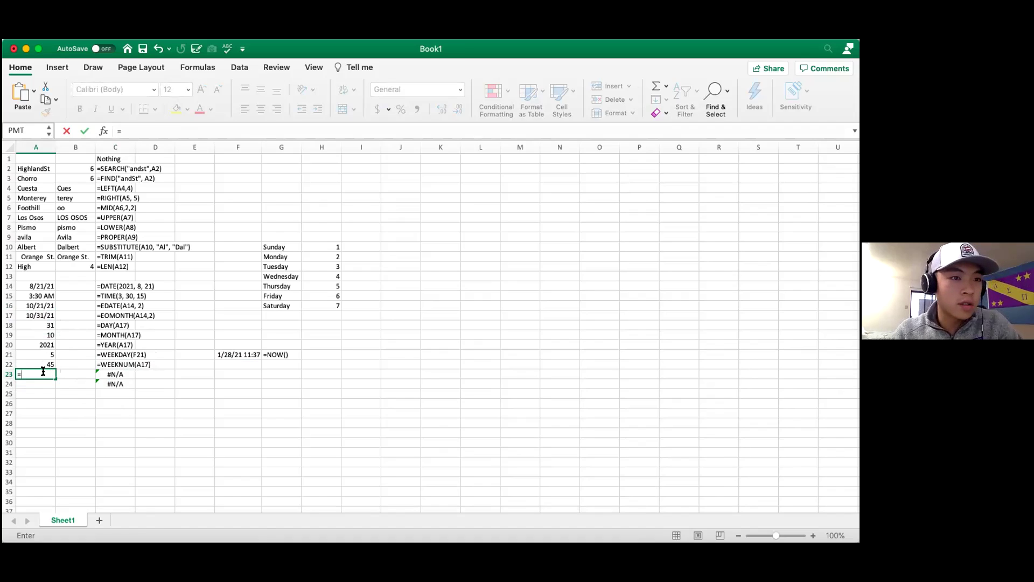
pyautogui.write('=NET')
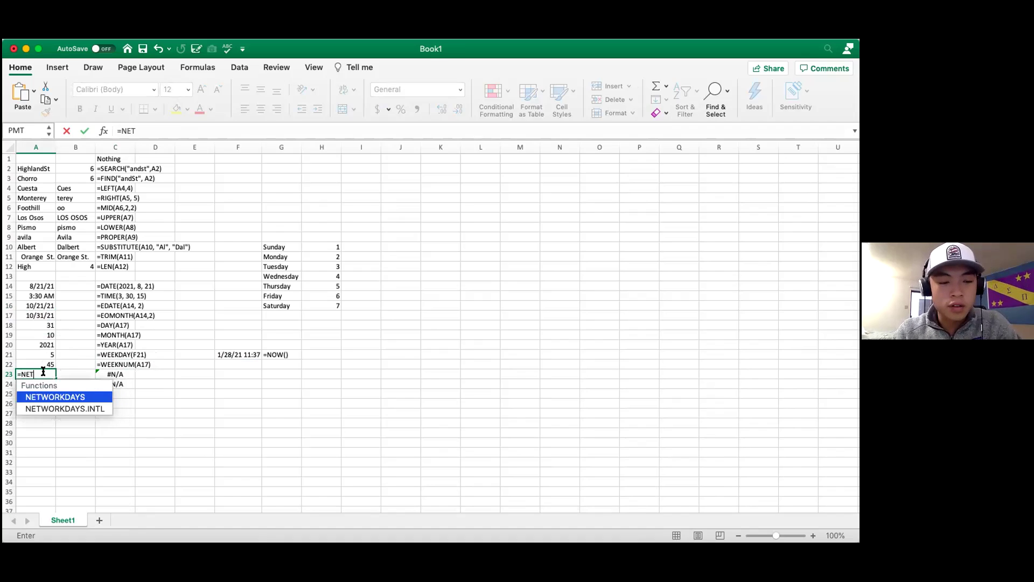
pyautogui.write('WORKDAYS(')
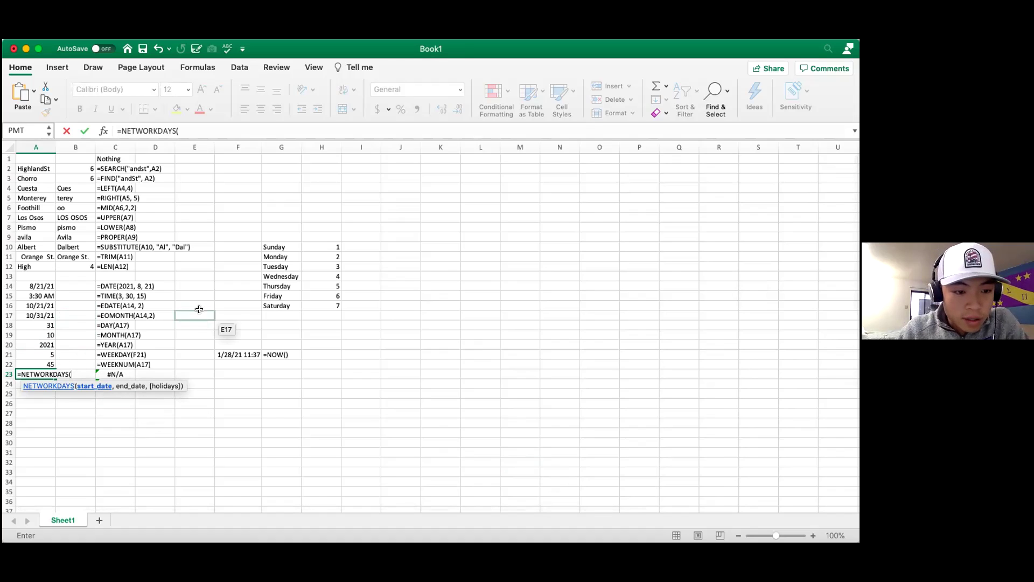
pyautogui.click(245, 355)
pyautogui.write(',')
pyautogui.click(44, 315)
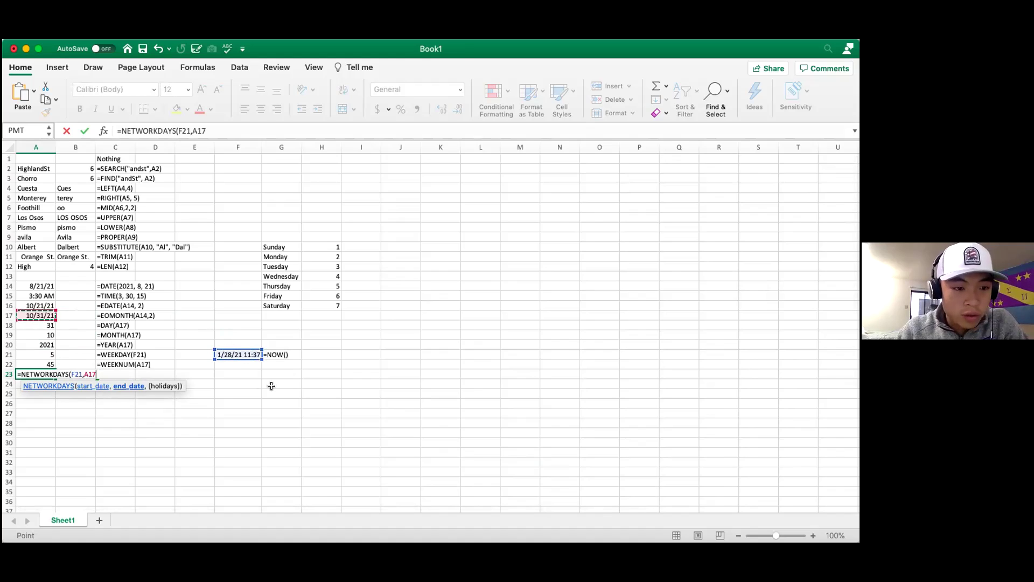
pyautogui.write(')')
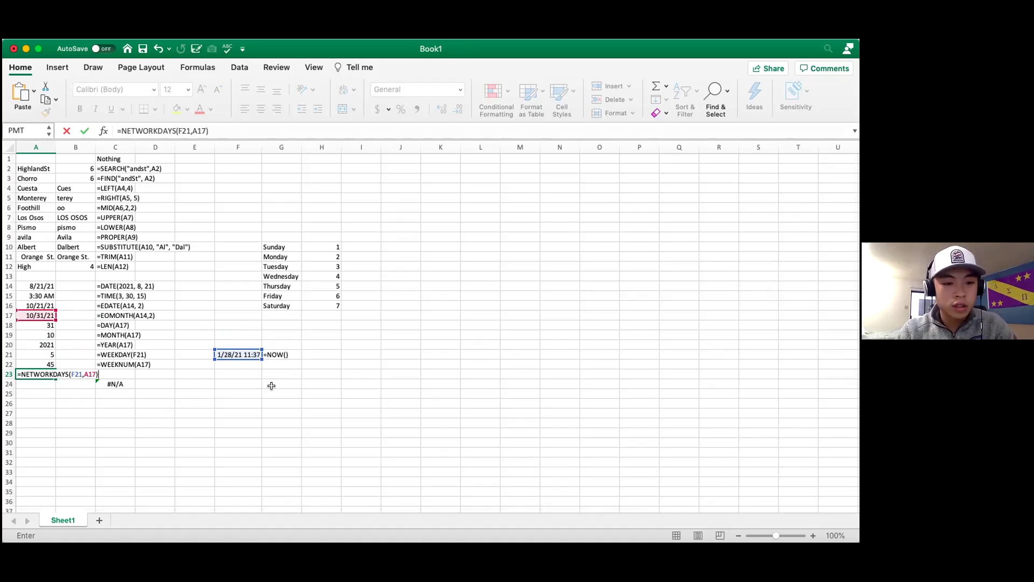
pyautogui.press('Return')
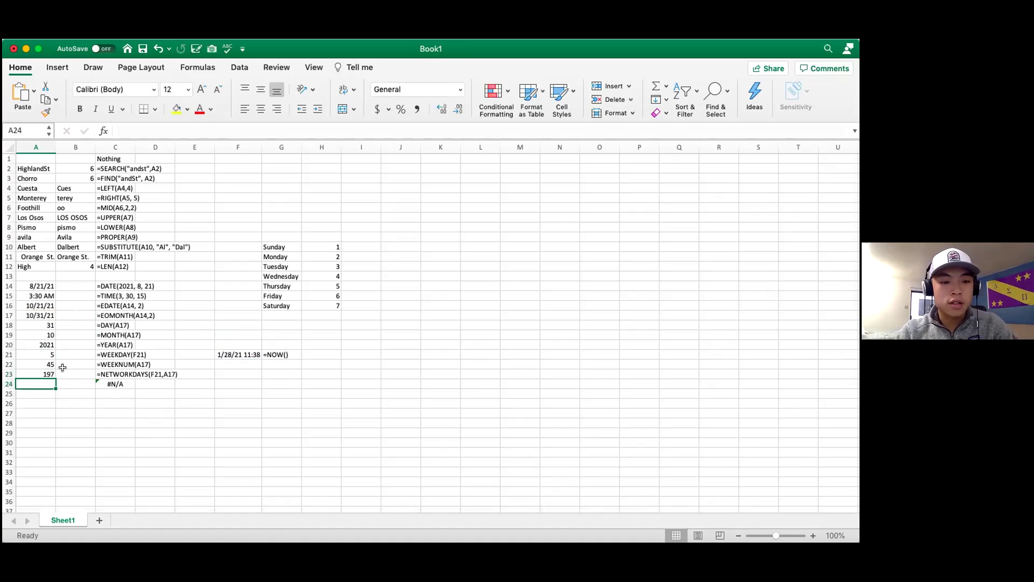
pyautogui.click(47, 372)
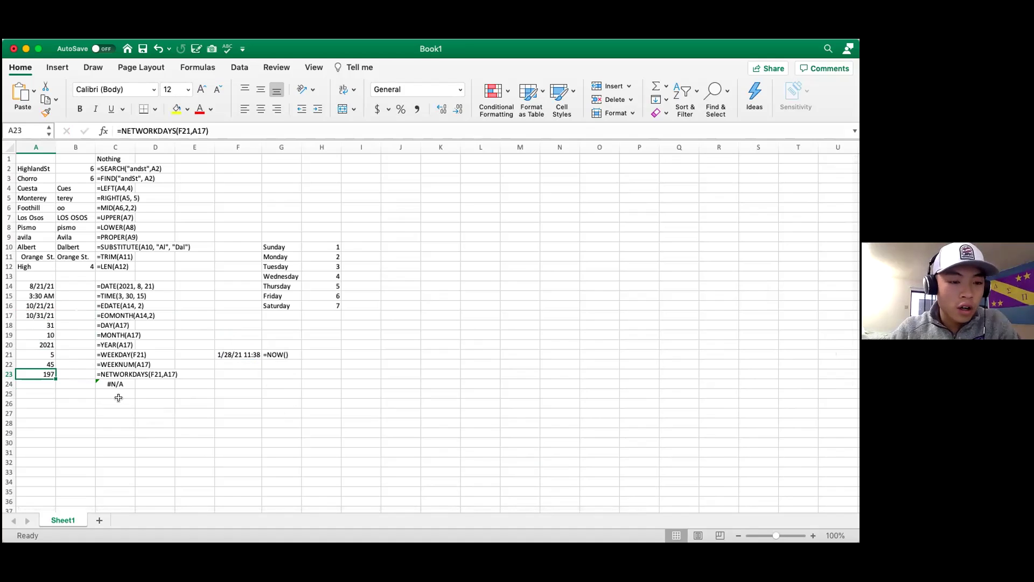
# - Enter =NETWORKDAYS.INTL(F21, A17,5) in cell A24 to count working days with Wednesday and Thursday as the weekend
pyautogui.click(45, 382)
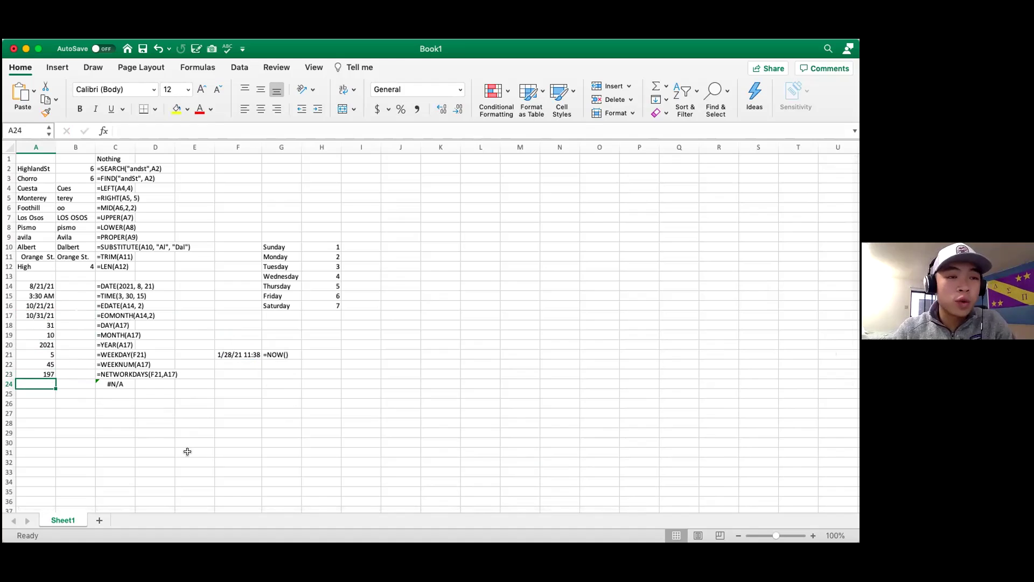
pyautogui.write('=')
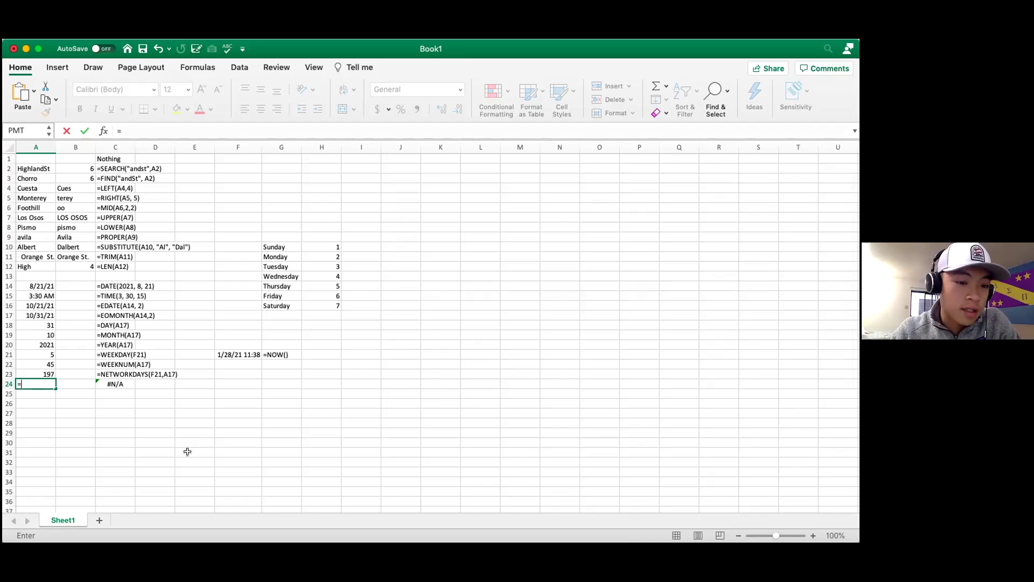
pyautogui.write('NETWO')
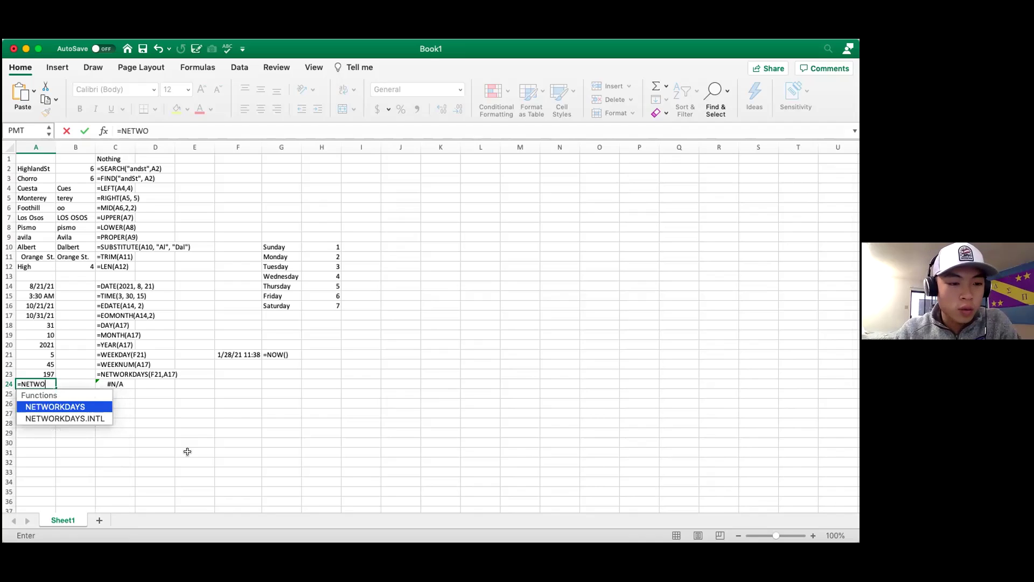
pyautogui.write('RKDAYS.')
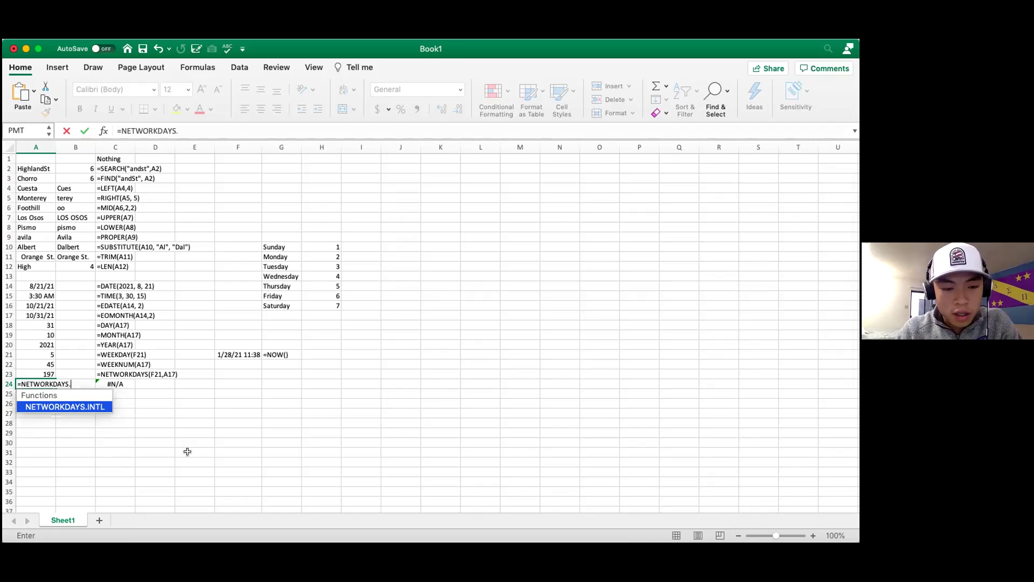
pyautogui.write('INTL(')
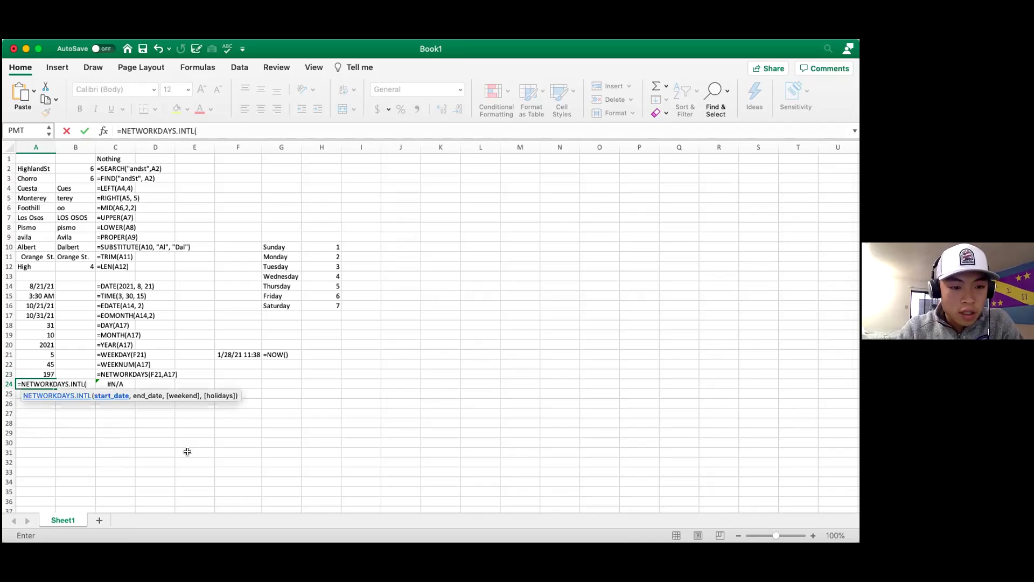
pyautogui.click(213, 358)
pyautogui.write(',')
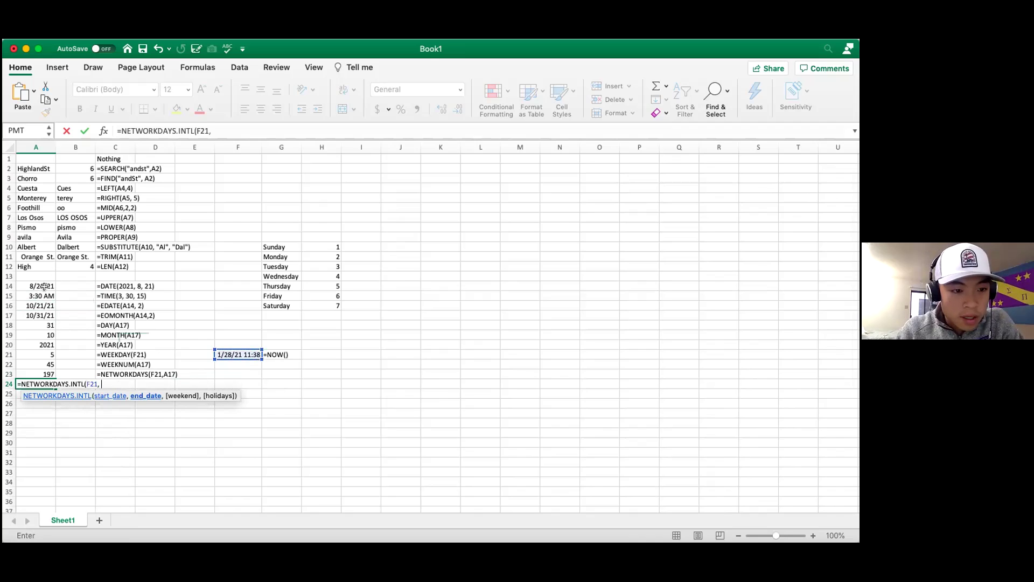
pyautogui.click(42, 305)
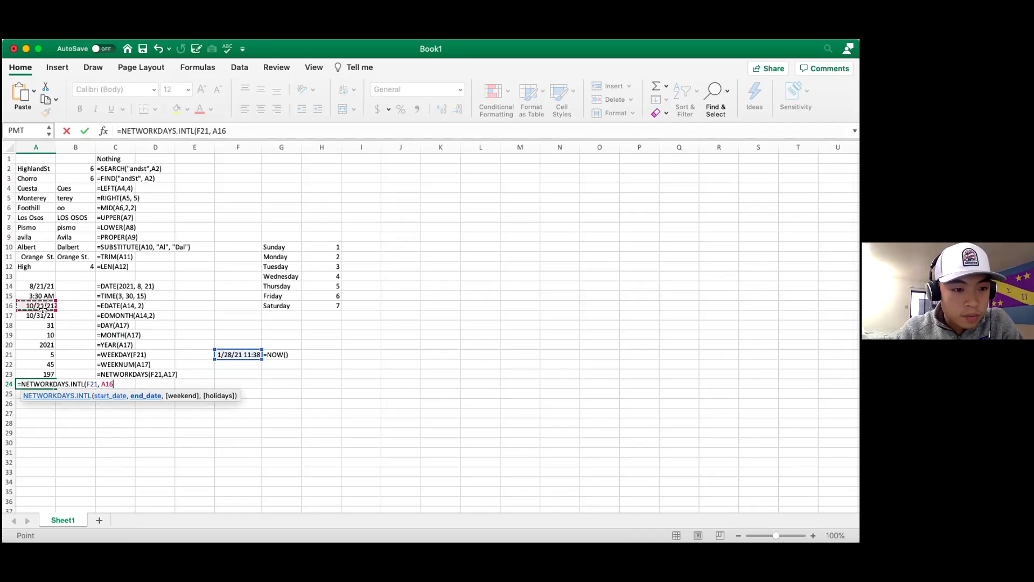
pyautogui.click(41, 314)
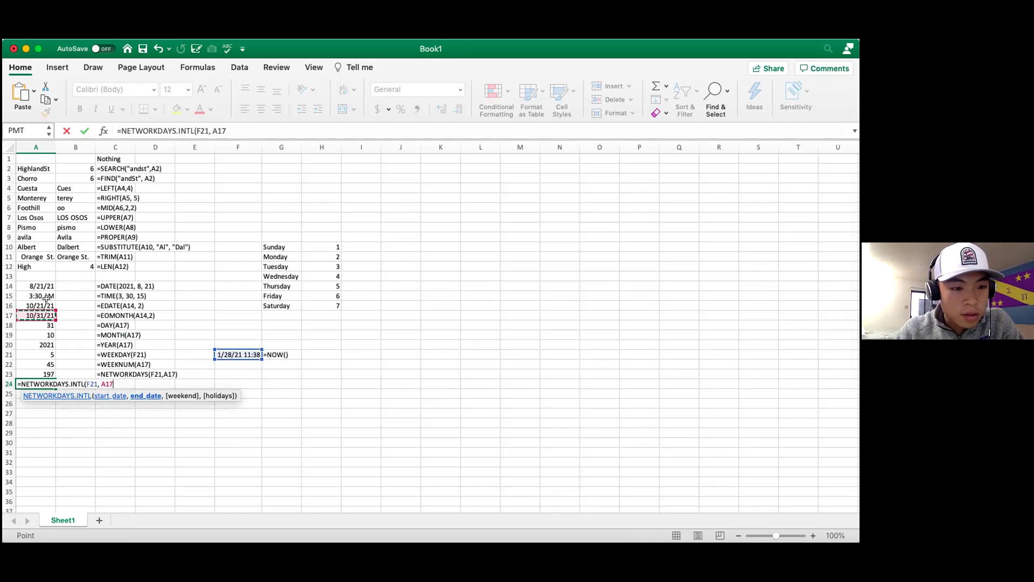
pyautogui.write(',')
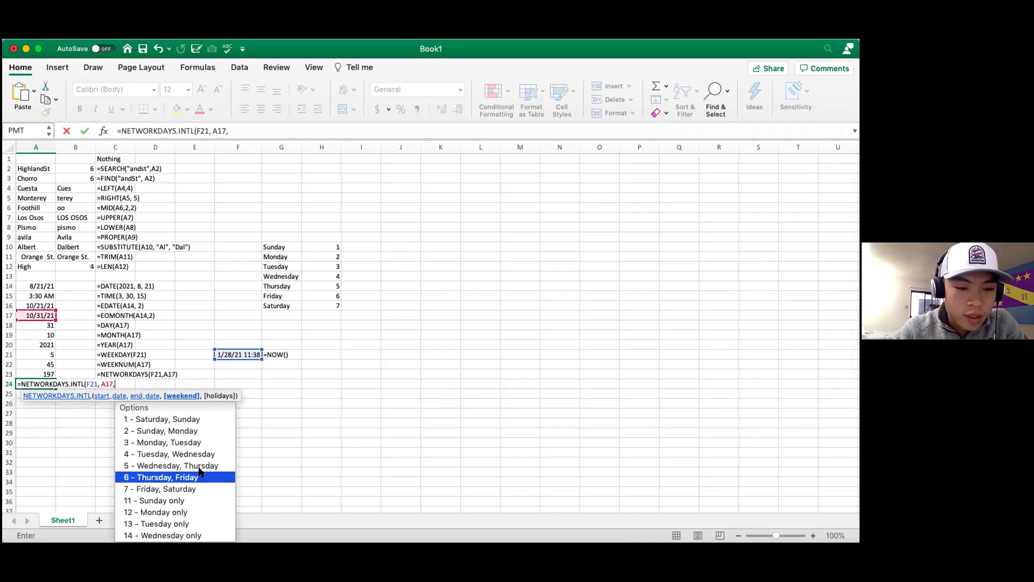
pyautogui.scroll(-3, 198, 467)
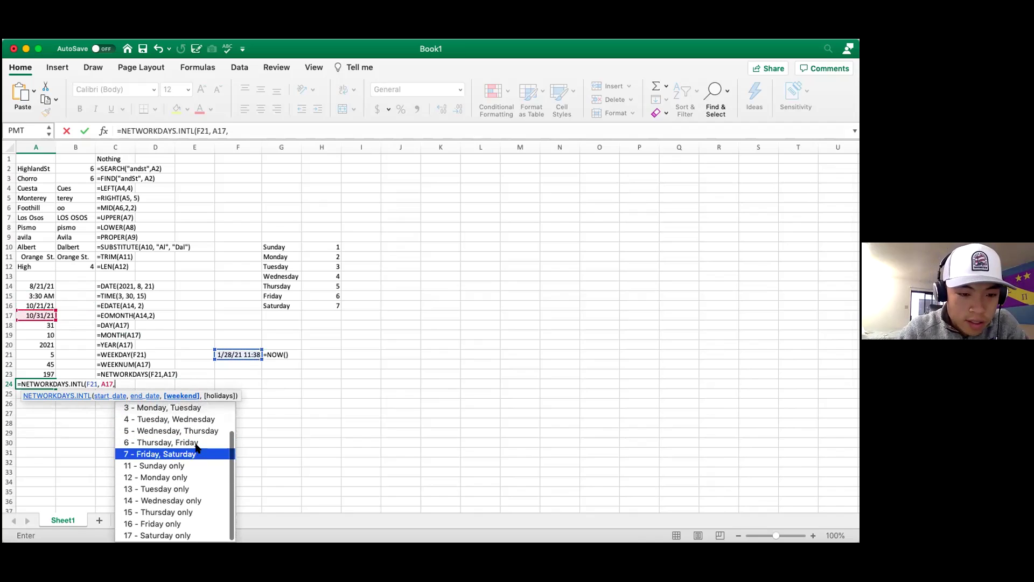
pyautogui.doubleClick(196, 430)
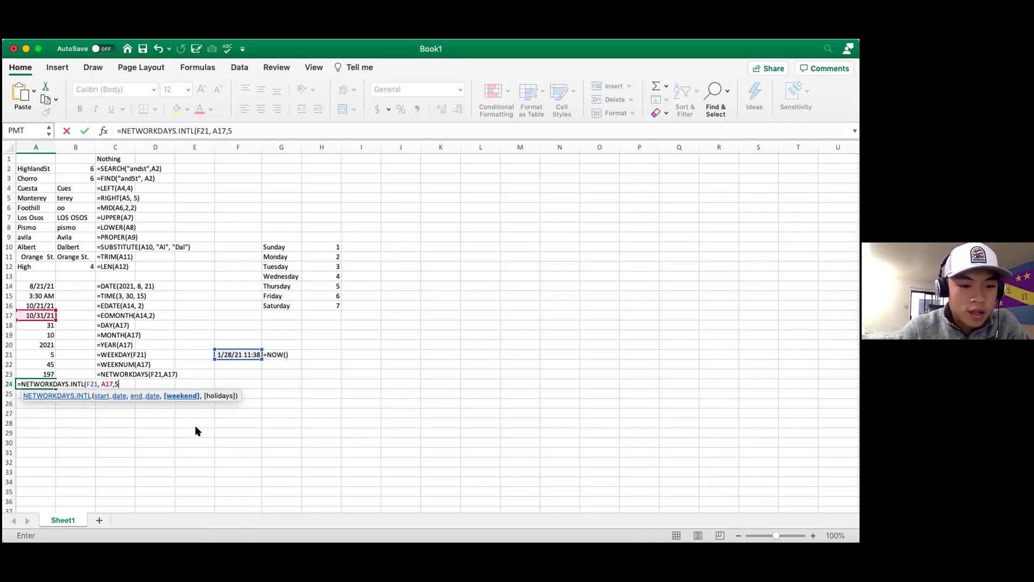
pyautogui.write(')')
pyautogui.press('Return')
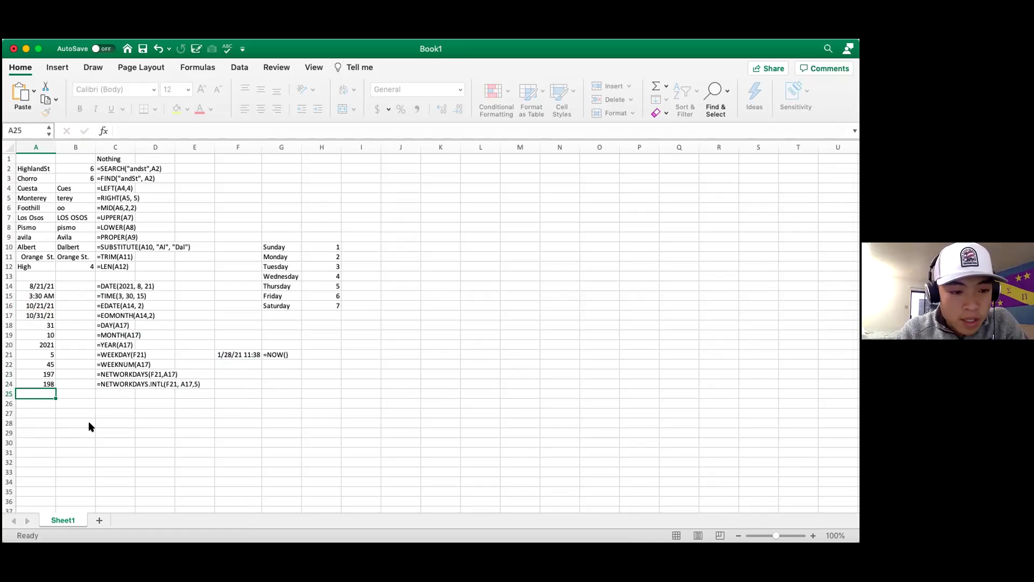
# - Try adding the optional holidays argument after the weekend value 5 in A24's NETWORKDAYS.INTL formula
pyautogui.doubleClick(44, 382)
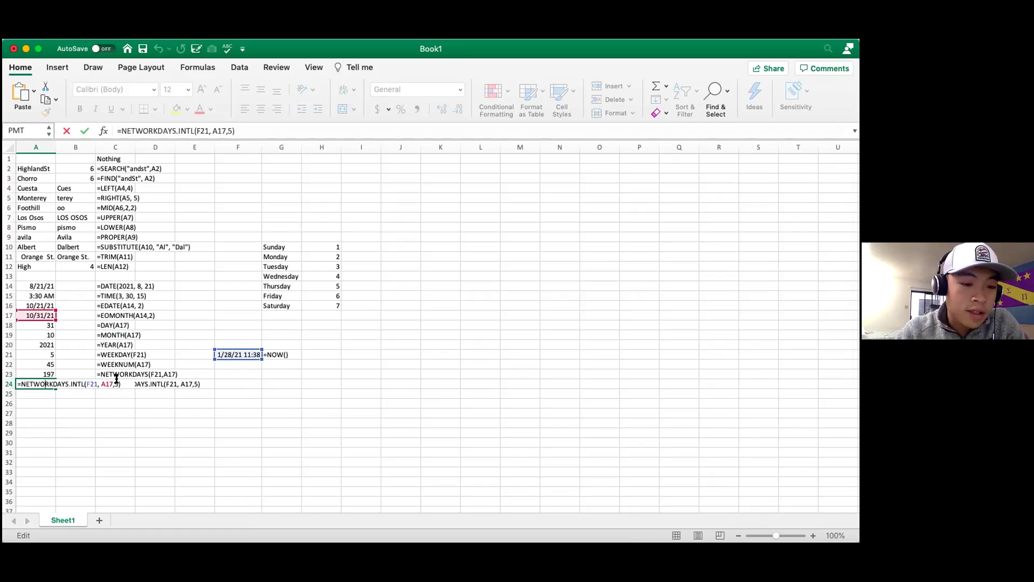
pyautogui.press('Return')
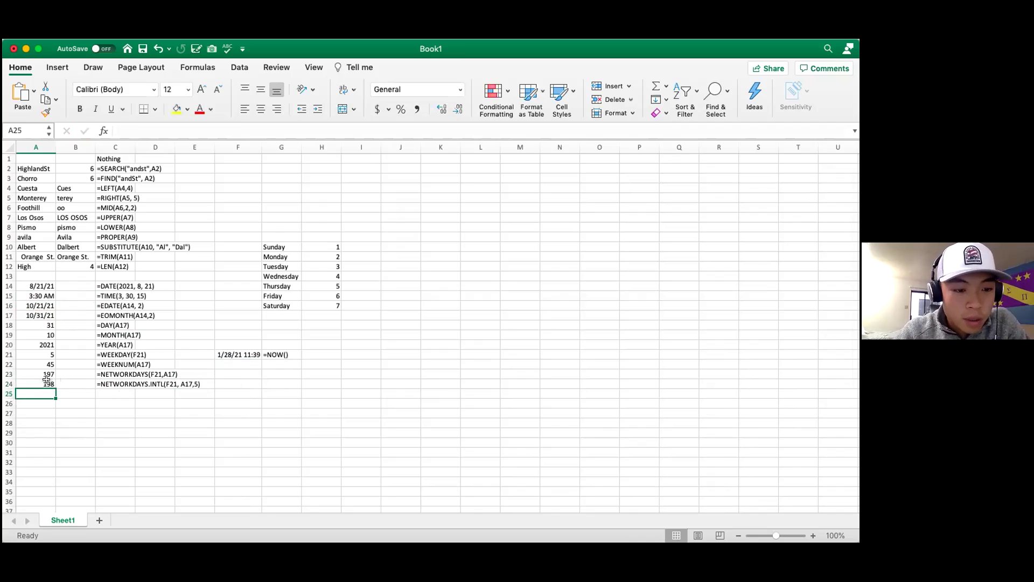
pyautogui.doubleClick(50, 384)
pyautogui.click(118, 384)
pyautogui.write(', A17,5,)')
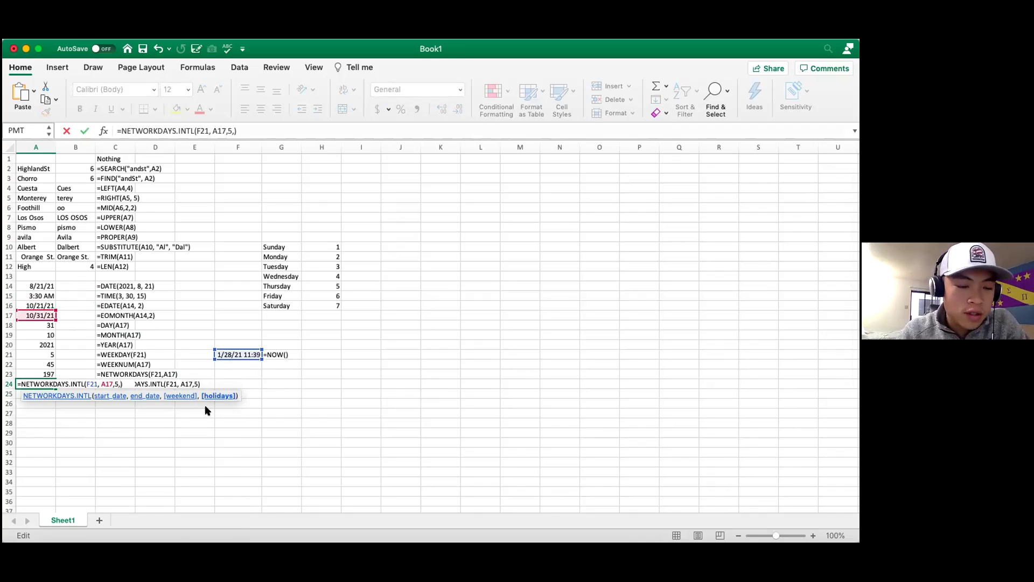
pyautogui.press('BackSpace')
pyautogui.click(302, 413)
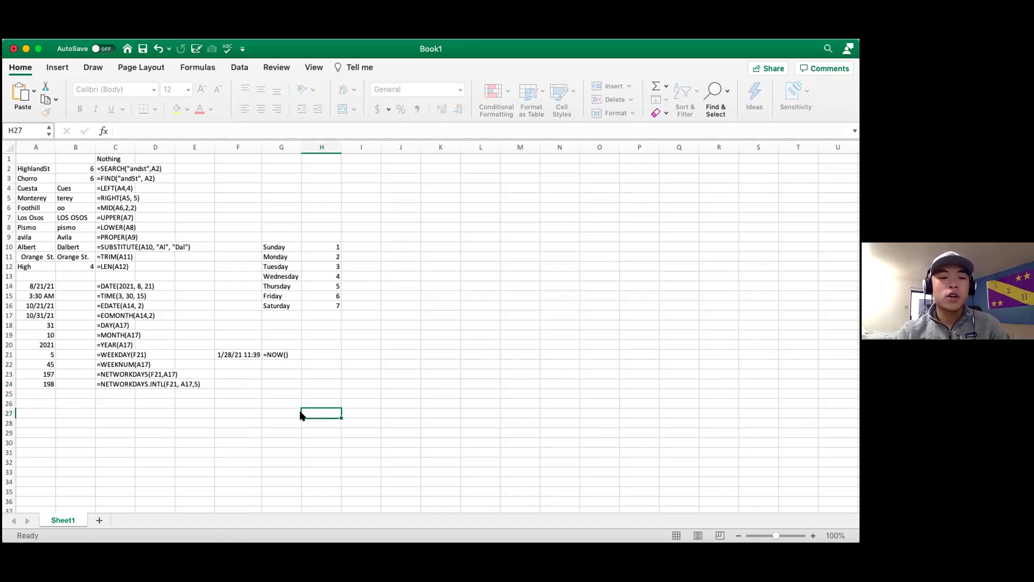
# - Review the date and time formulas in rows 14 to 24 and the weekday numbering in G10:H16
pyautogui.click(46, 381)
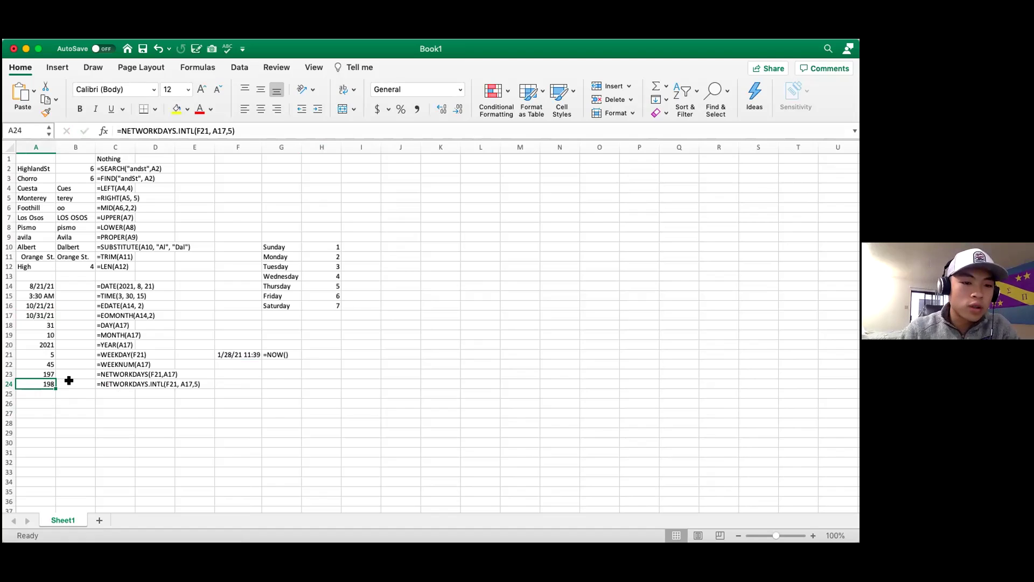
pyautogui.moveTo(115, 283); pyautogui.dragTo(195, 374)
pyautogui.moveTo(46, 285); pyautogui.dragTo(147, 383)
pyautogui.hscroll(1, 148, 383)
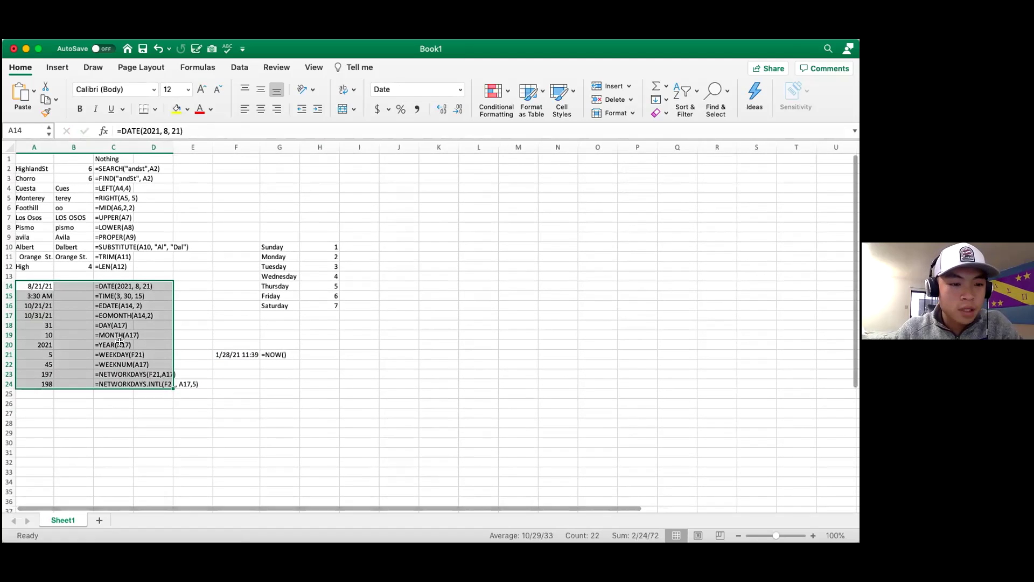
pyautogui.click(120, 343)
pyautogui.moveTo(272, 247); pyautogui.dragTo(335, 303)
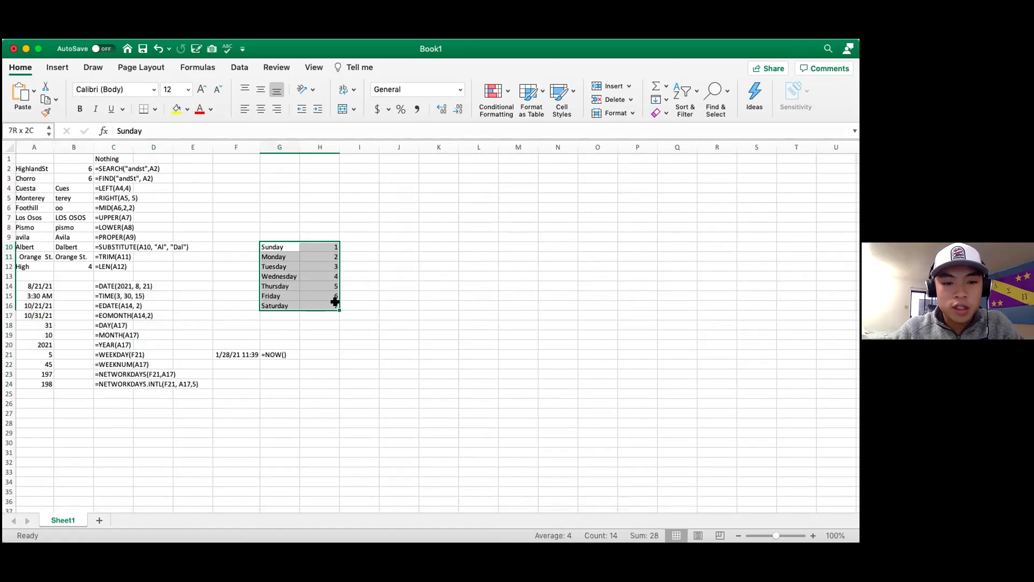
pyautogui.click(303, 372)
pyautogui.hscroll(-1, 124, 288)
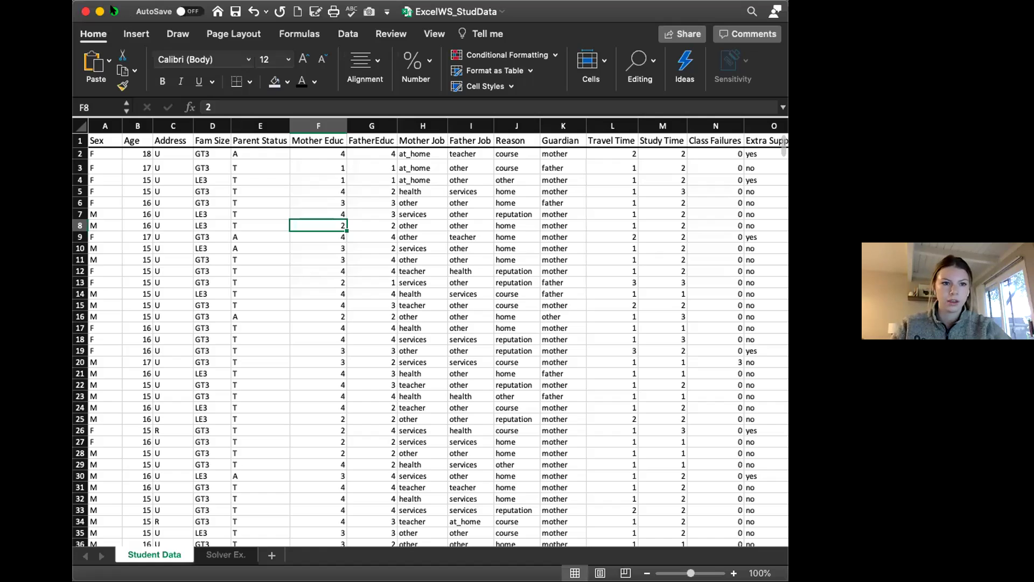
# - Enlarge the ExcelWS_StudData workbook window and look over the columns and rows of the Student Data sheet
pyautogui.click(114, 11)
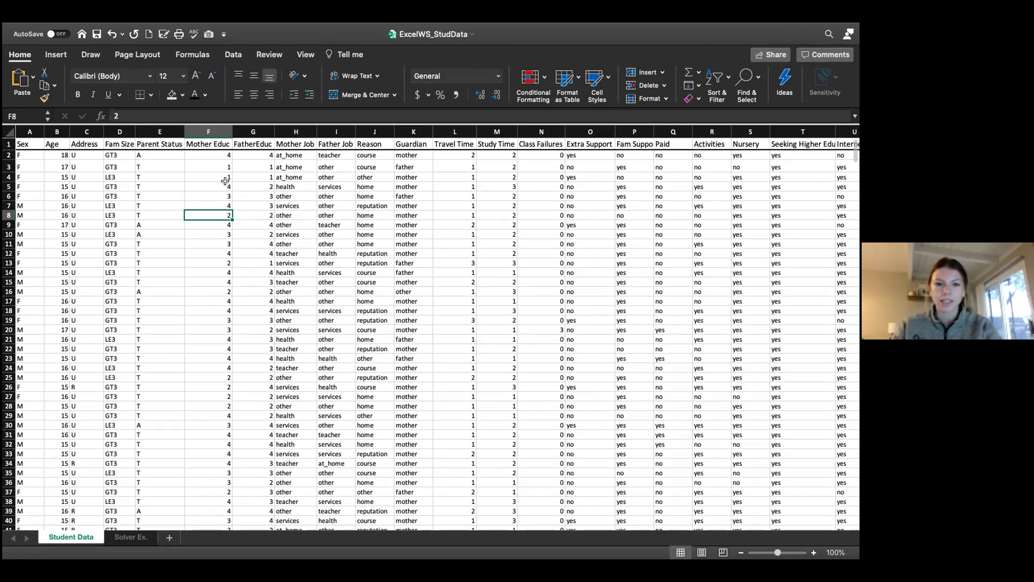
pyautogui.click(85, 145)
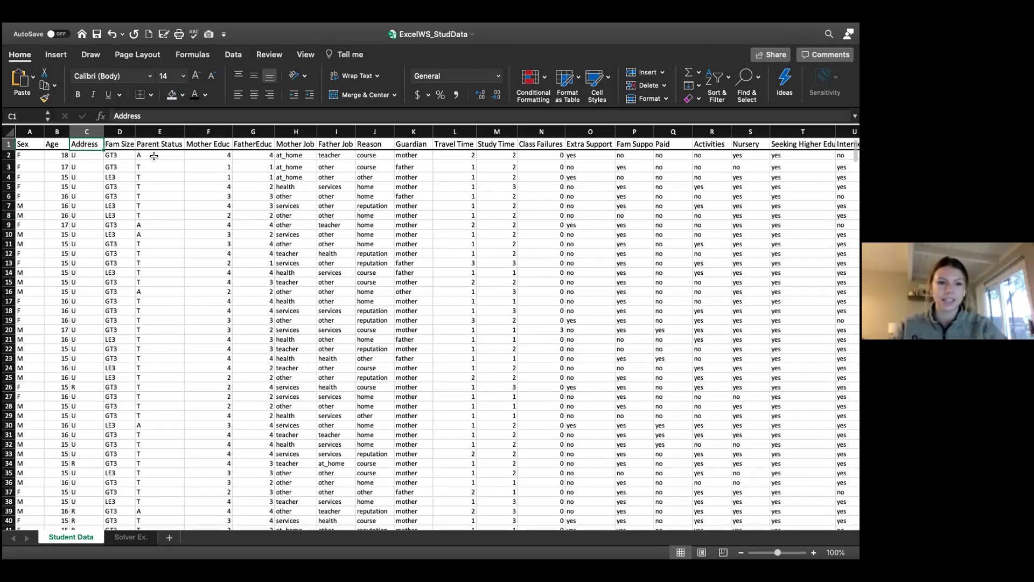
pyautogui.moveTo(154, 156); pyautogui.dragTo(254, 282)
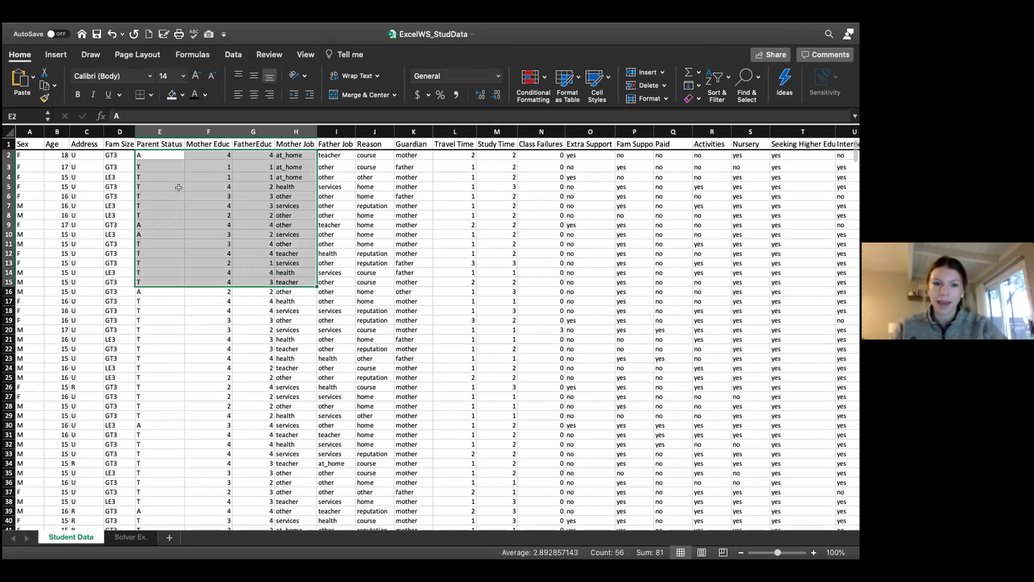
pyautogui.moveTo(330, 187); pyautogui.dragTo(440, 329)
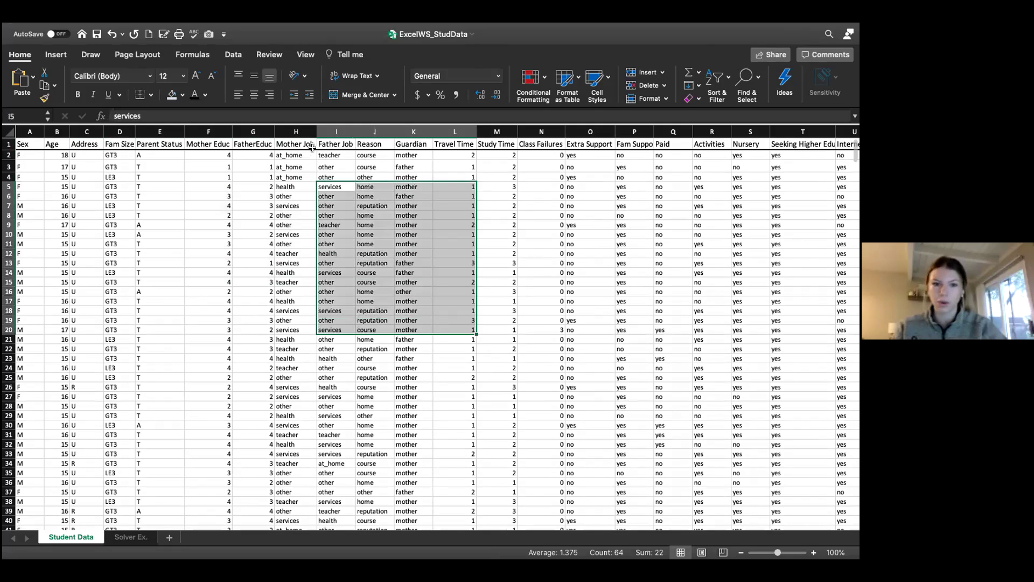
pyautogui.click(312, 149)
pyautogui.moveTo(445, 144); pyautogui.dragTo(455, 349)
pyautogui.moveTo(458, 535); pyautogui.dragTo(457, 373)
pyautogui.moveTo(446, 124); pyautogui.dragTo(437, 224)
pyautogui.click(438, 224)
pyautogui.scroll(20, 438, 224)
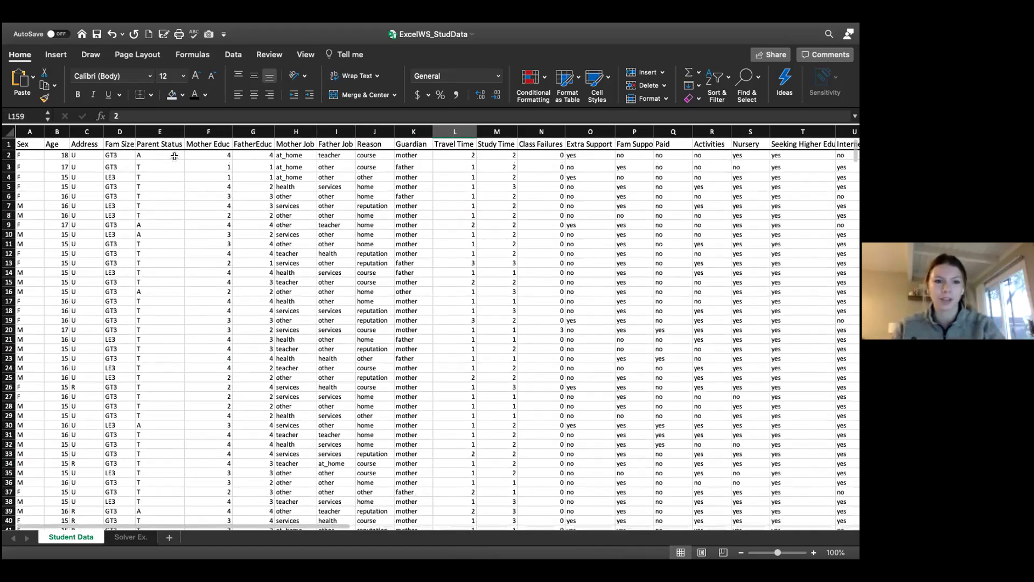
# - Open the Print dialog for the Student Data sheet and cancel it without printing
pyautogui.click(156, 145)
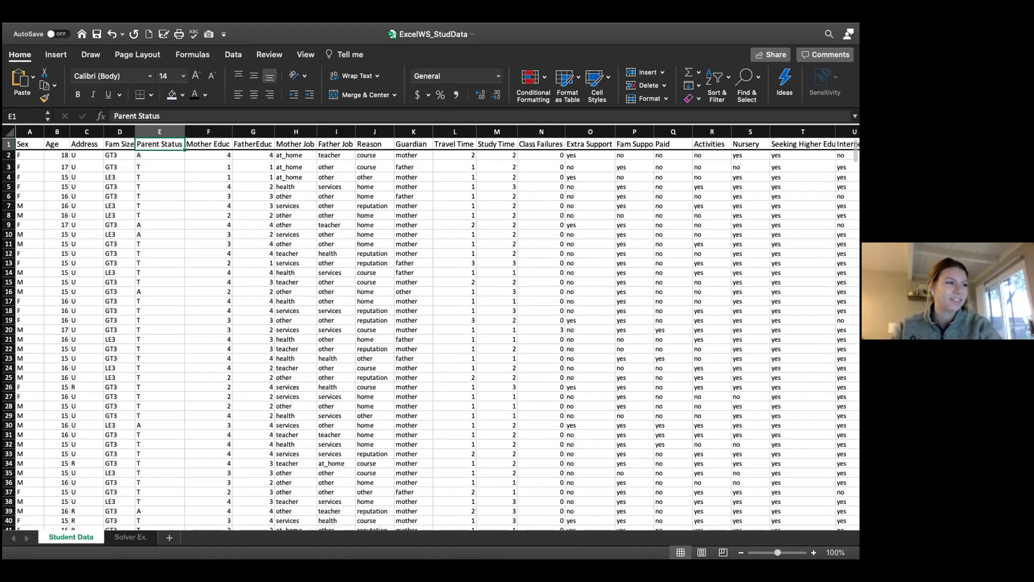
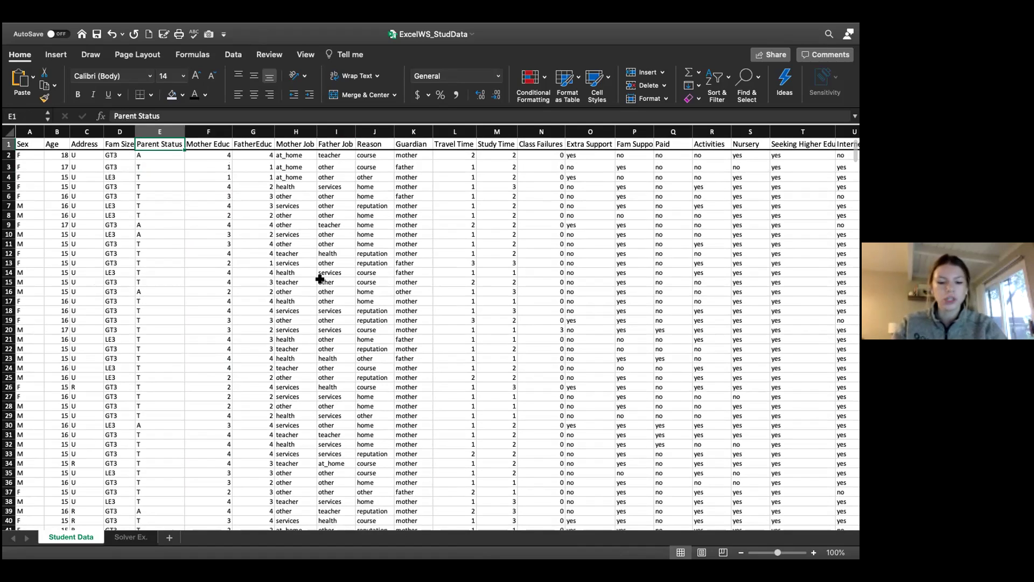
pyautogui.press('super+p')
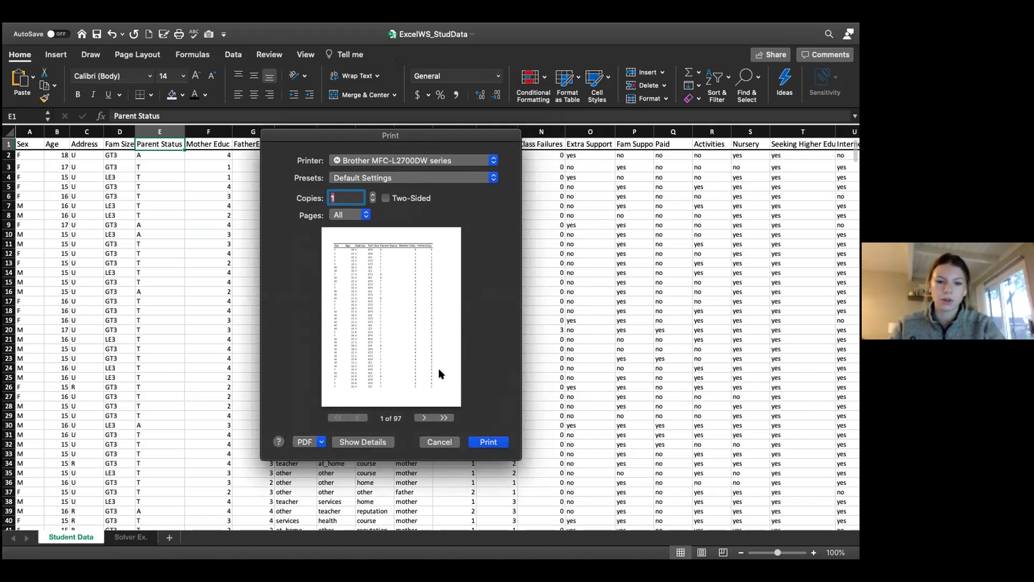
pyautogui.click(438, 442)
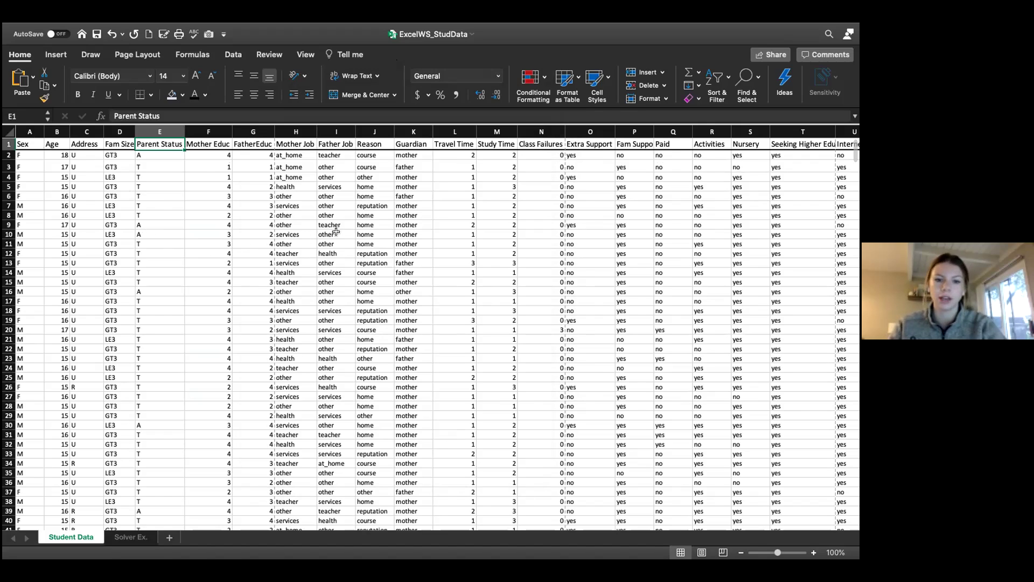
# - Create a table with headers from H1:K12, covering Mother Job to Guardian, and undo its creation
pyautogui.moveTo(291, 142); pyautogui.dragTo(415, 254)
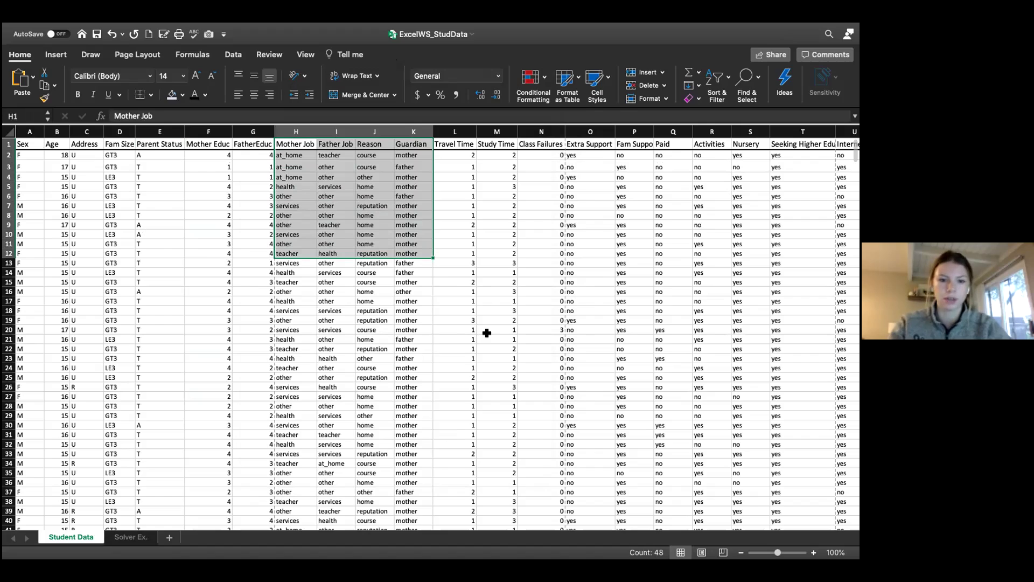
pyautogui.press('super+t')
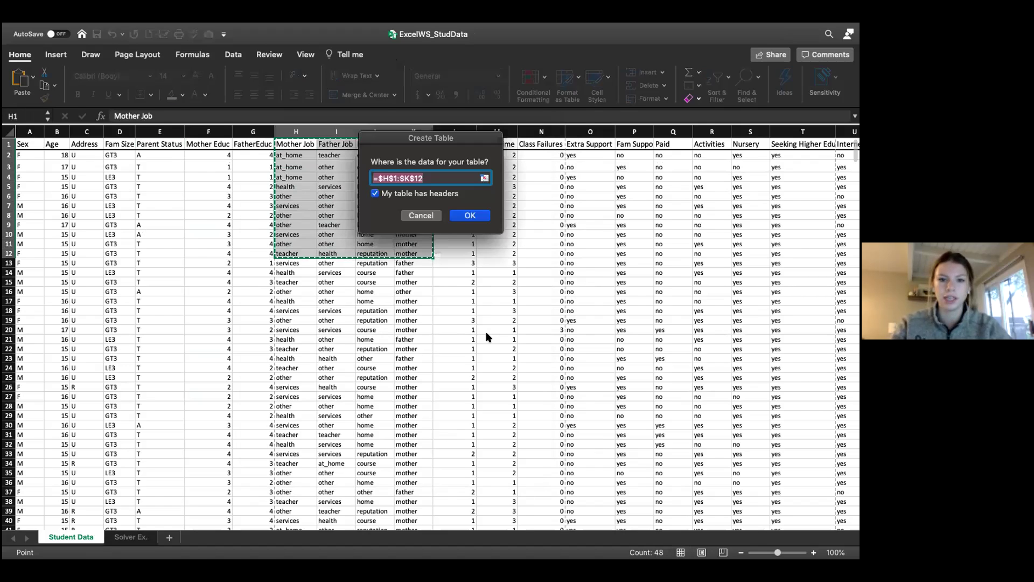
pyautogui.click(466, 215)
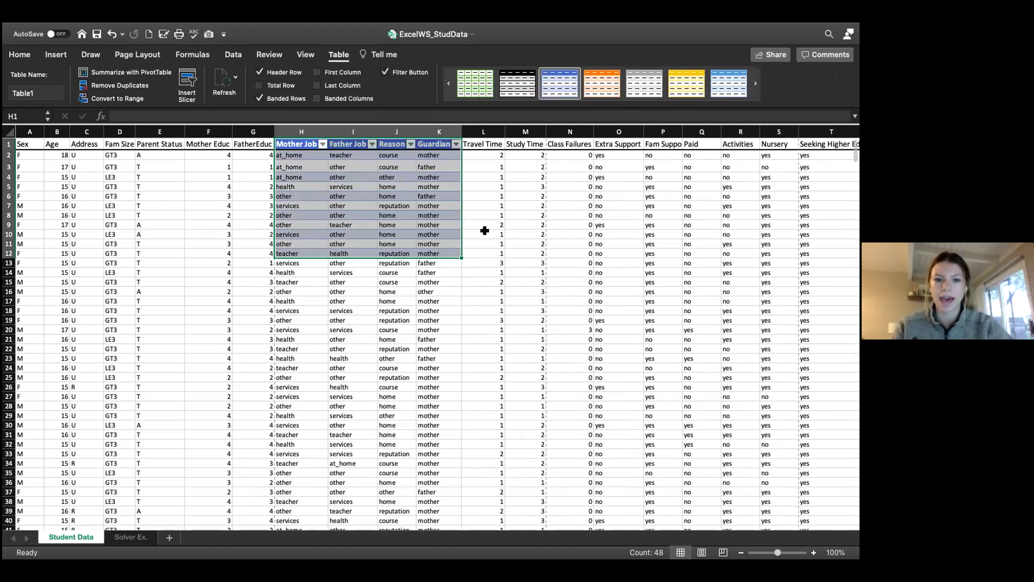
pyautogui.click(485, 232)
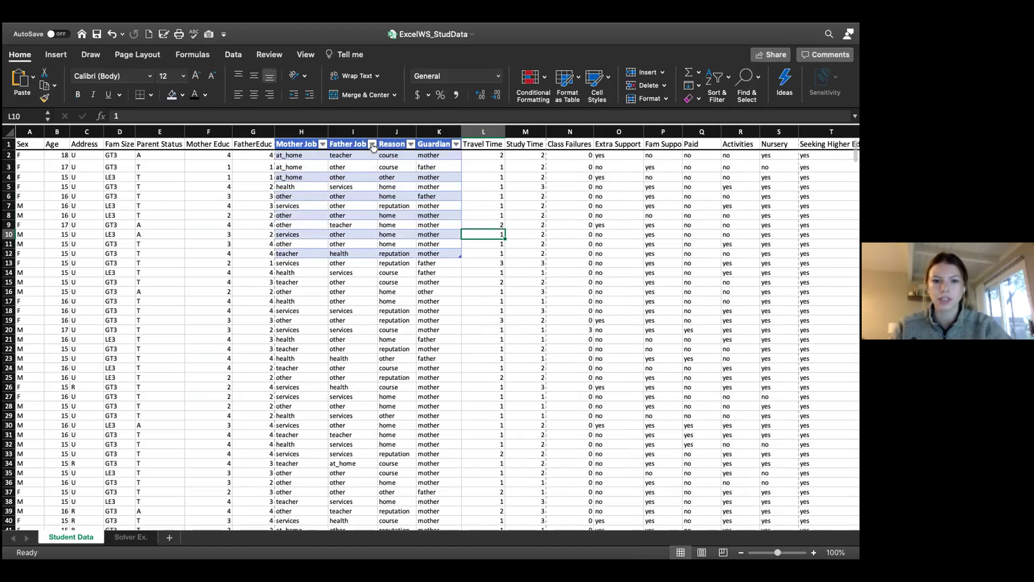
pyautogui.click(478, 329)
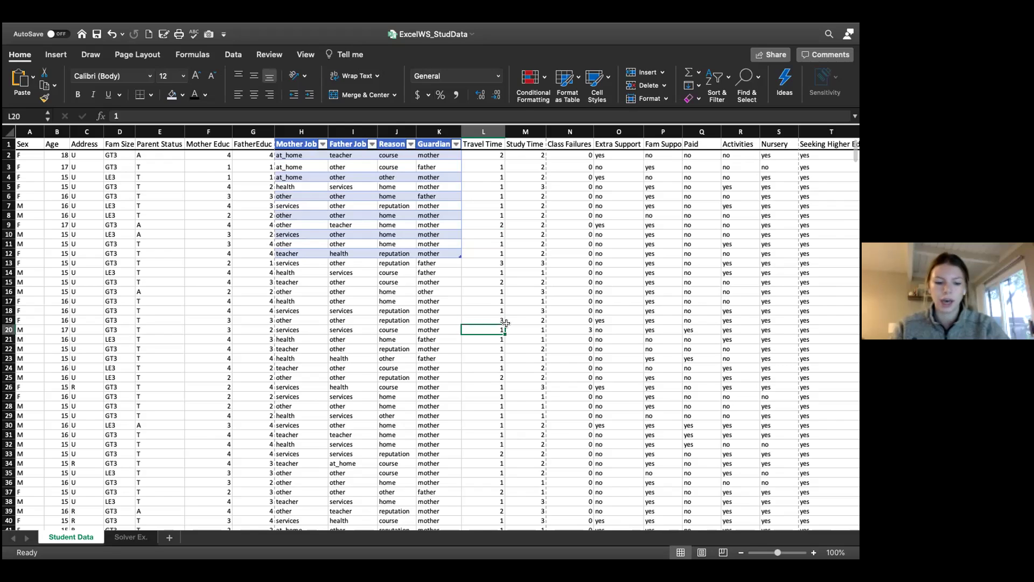
pyautogui.press('super+z')
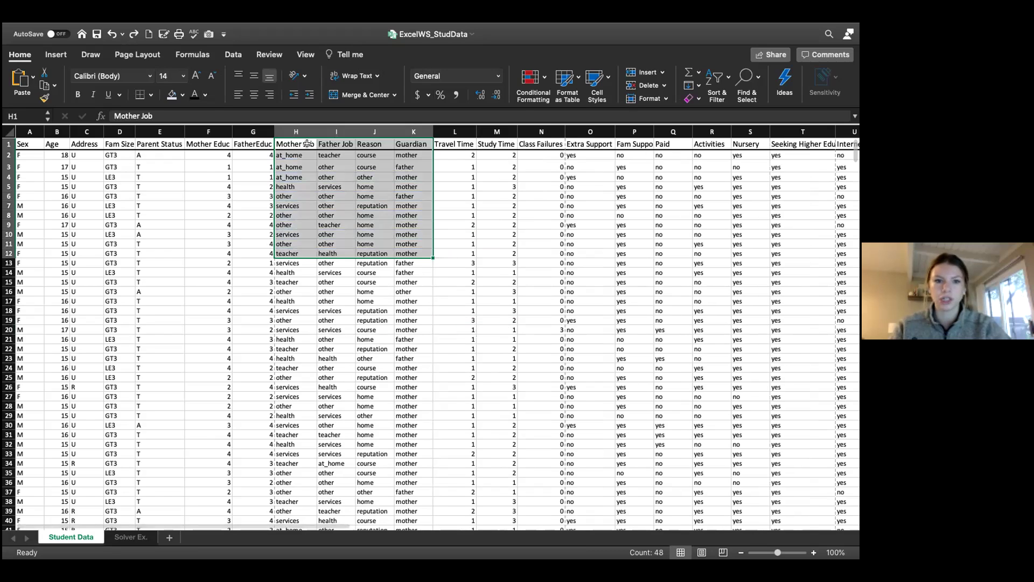
# - Select cell U94 in the middle of the student data and jump back to cell A1
pyautogui.click(143, 187)
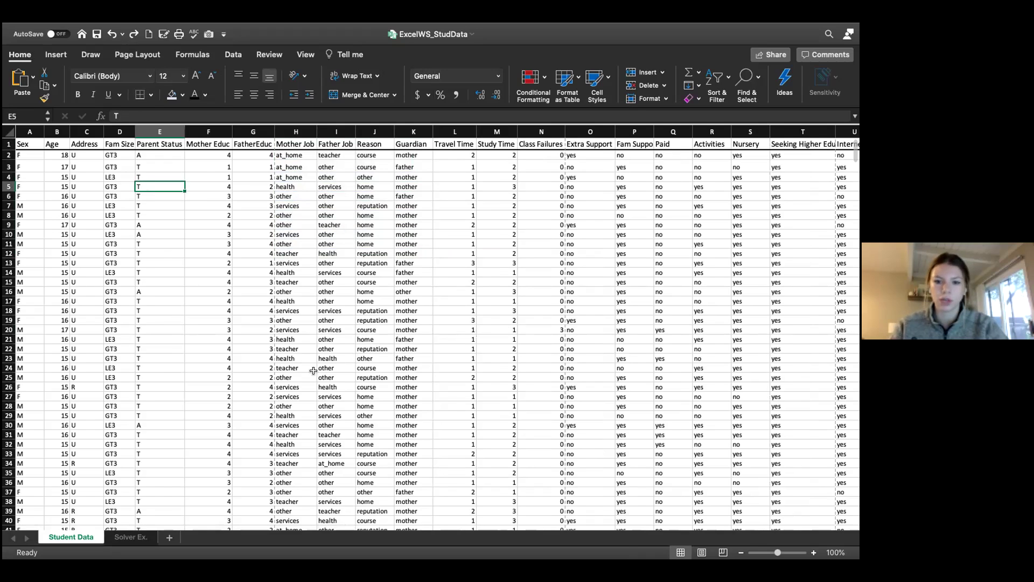
pyautogui.scroll(-15, 313, 371)
pyautogui.hscroll(5, 313, 370)
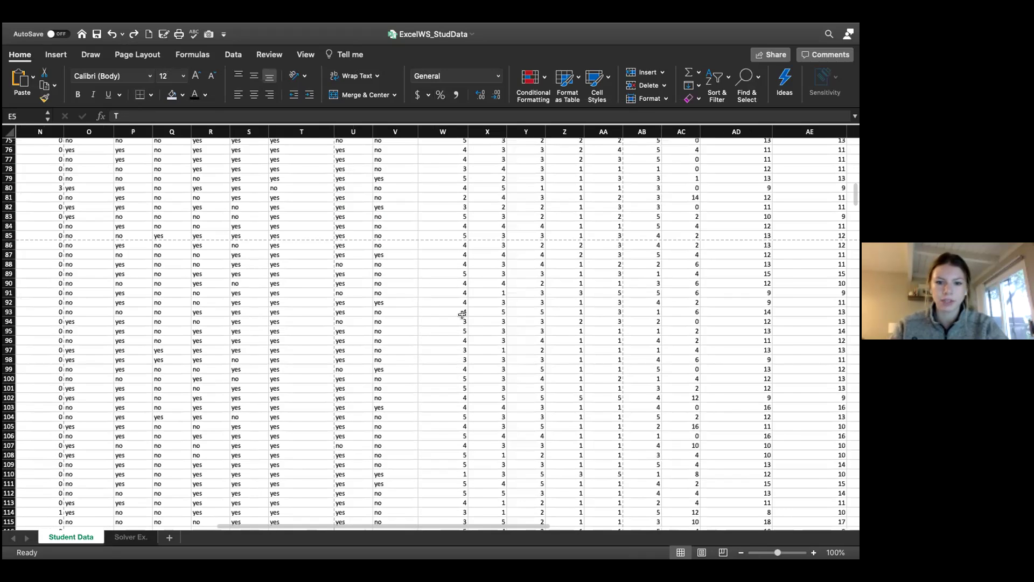
pyautogui.hscroll(-2, 462, 314)
pyautogui.click(463, 317)
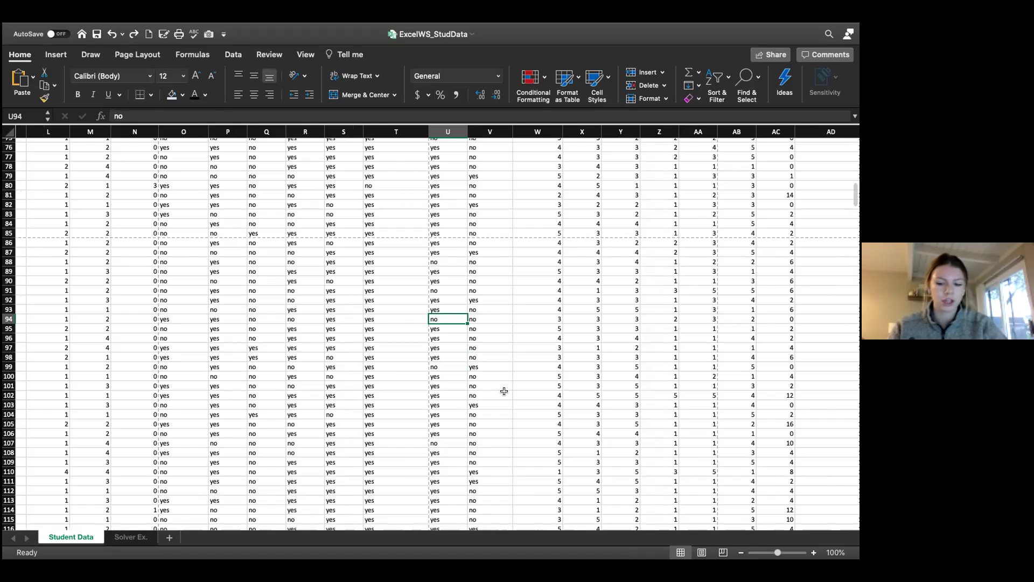
pyautogui.hotkey('ctrl', 'Home')
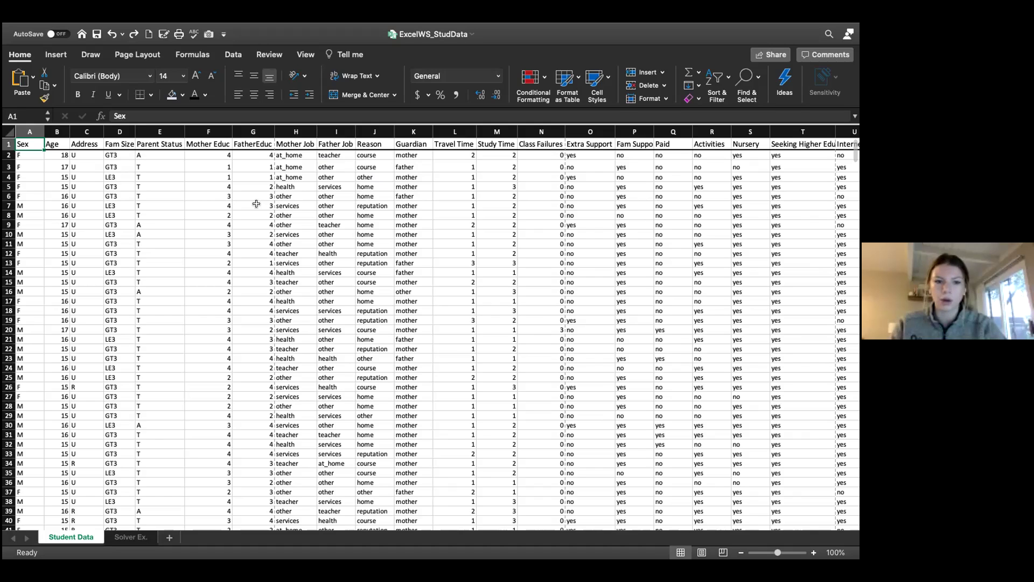
# - Jump to the last used cell of the Student Data sheet, view the end of the data and return to A1
pyautogui.hotkey('ctrl', 'End')
pyautogui.scroll(-3, 404, 337)
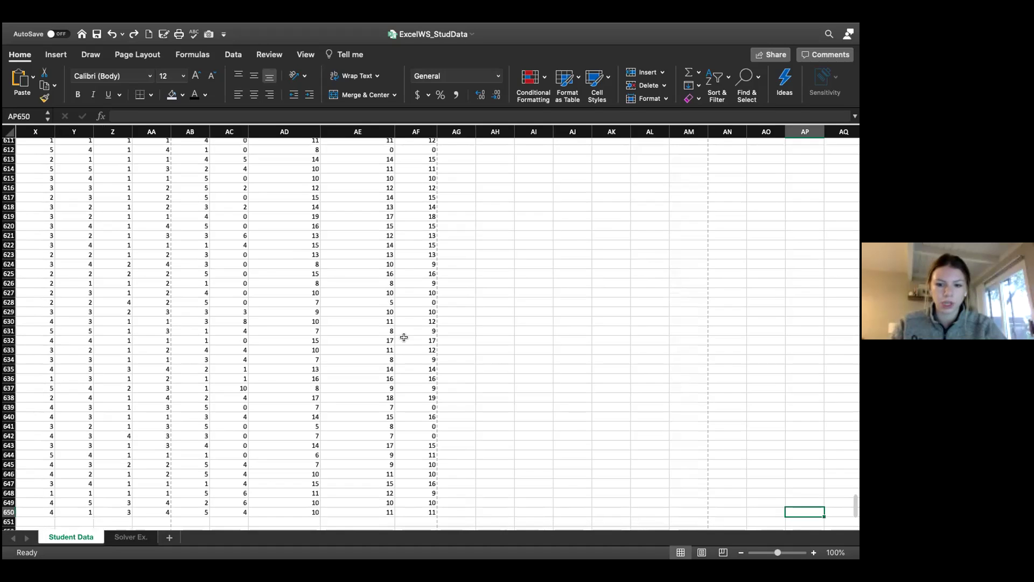
pyautogui.scroll(-3, 606, 423)
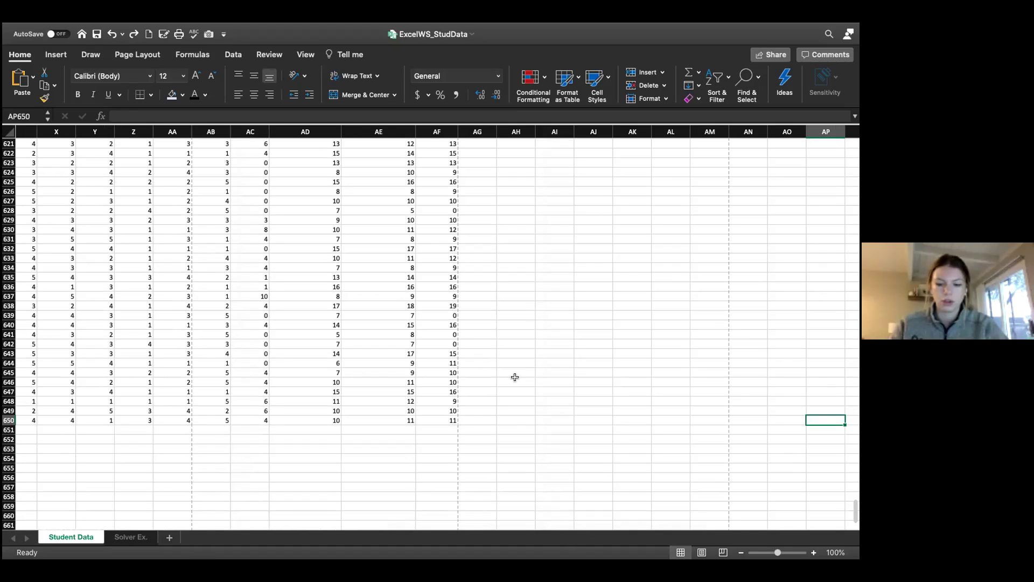
pyautogui.hotkey('ctrl', 'Home')
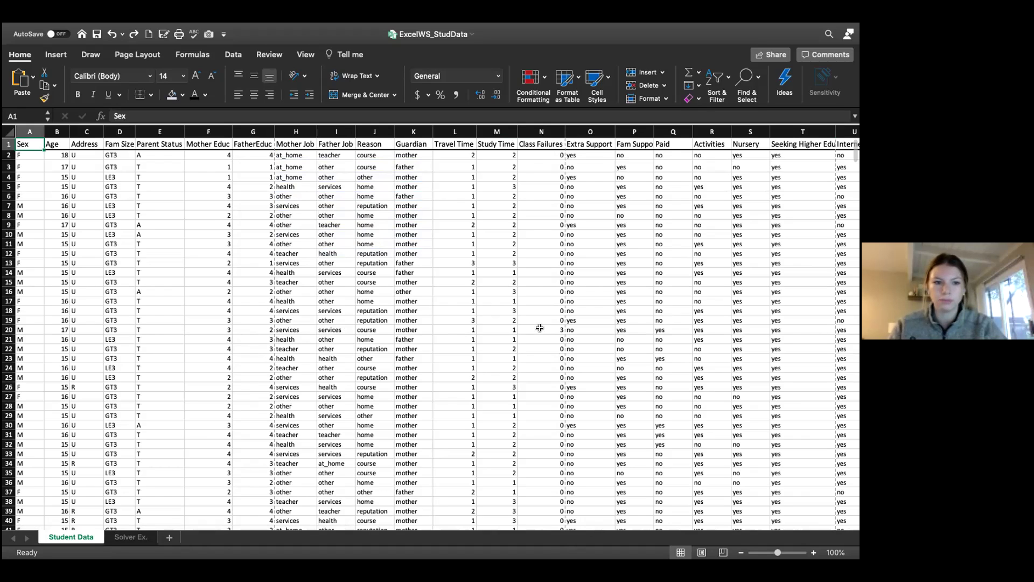
# - From R25 in the Activities column, jump to the column's header, to its last entry and back to the header
pyautogui.click(717, 377)
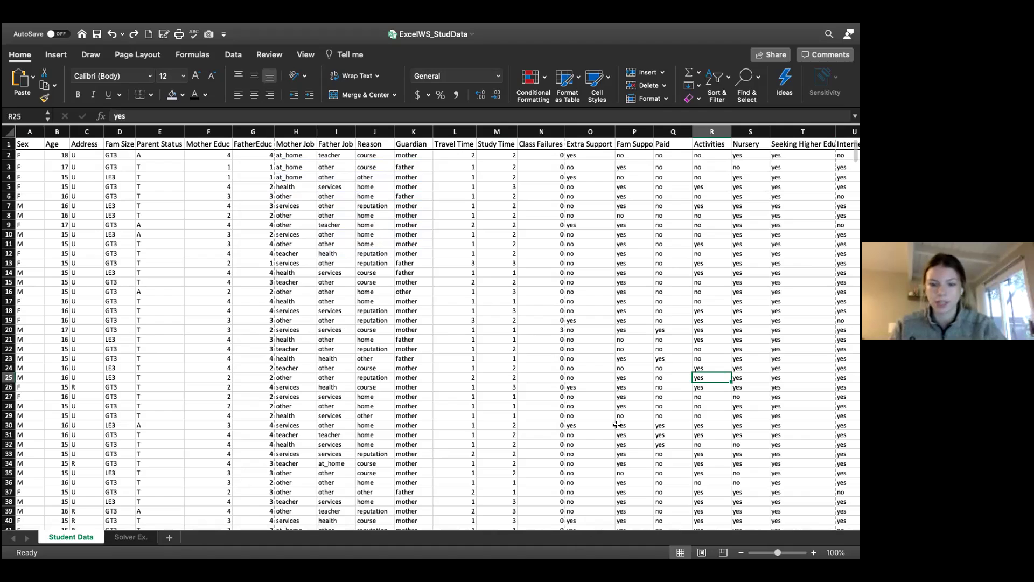
pyautogui.hotkey('ctrl', 'Up')
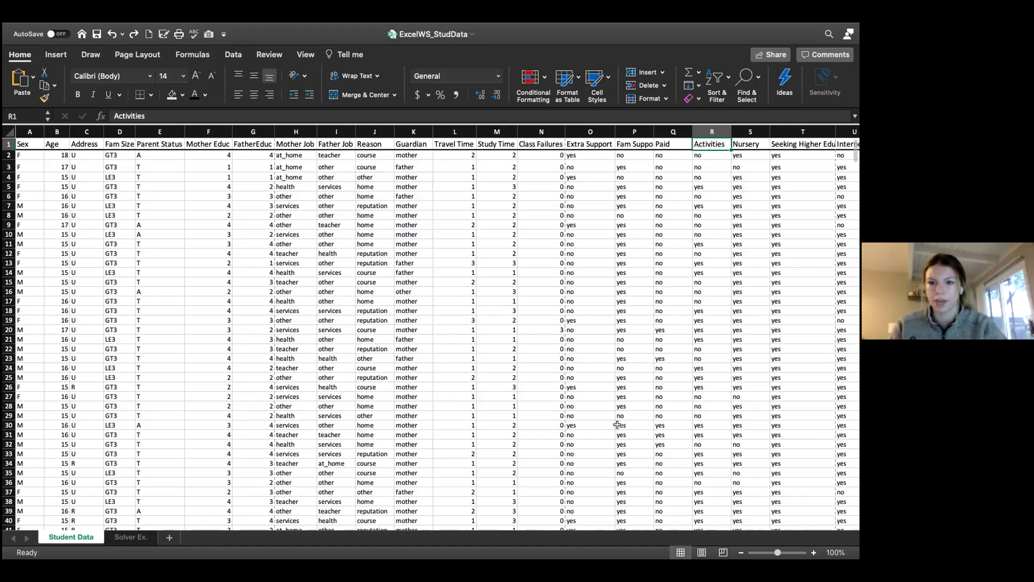
pyautogui.hotkey('ctrl', 'Down')
pyautogui.hotkey('ctrl', 'Up')
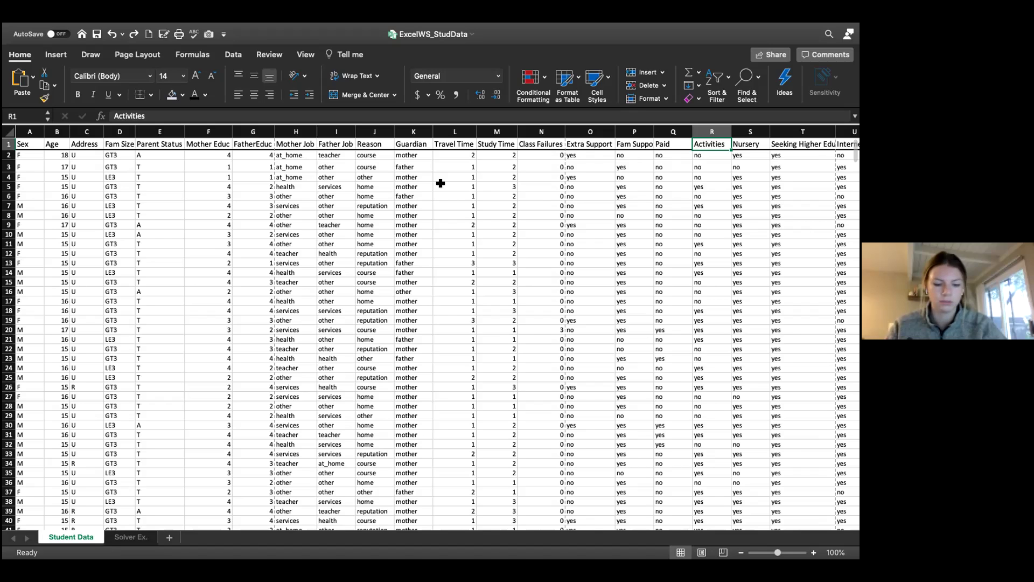
# - Select the Activities column from its header in R1 down to its last entry and view the selected rows
pyautogui.press('super+shift+Down')
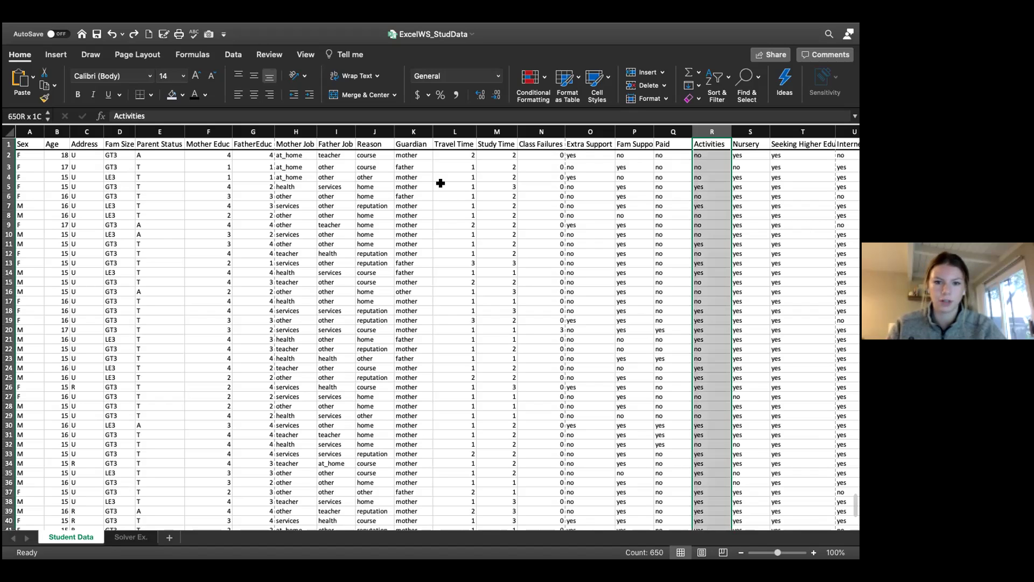
pyautogui.scroll(20, 684, 263)
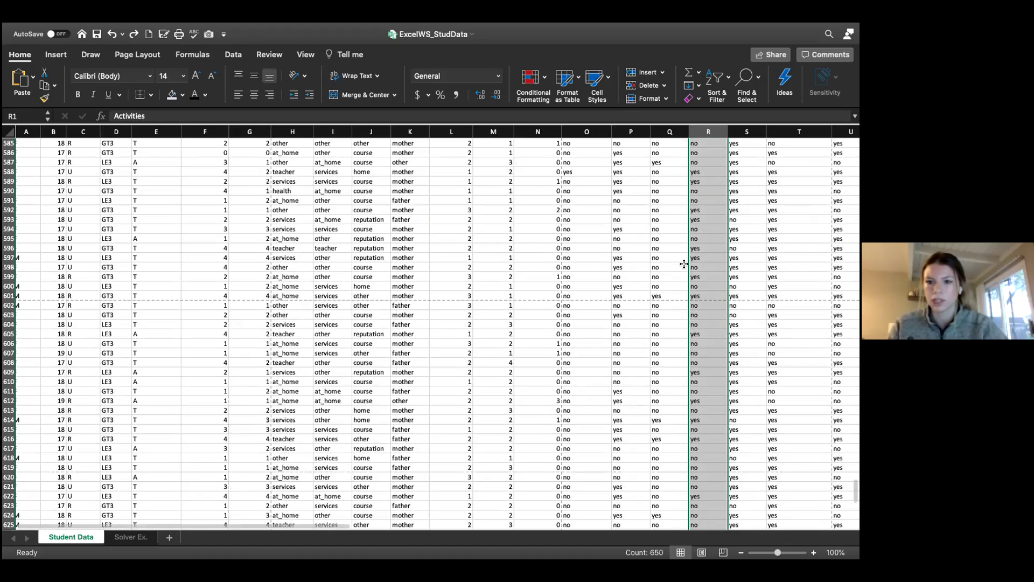
# - Return to the first rows and columns of the student data, replacing the Activities column selection with cell U6
pyautogui.scroll(20, 684, 263)
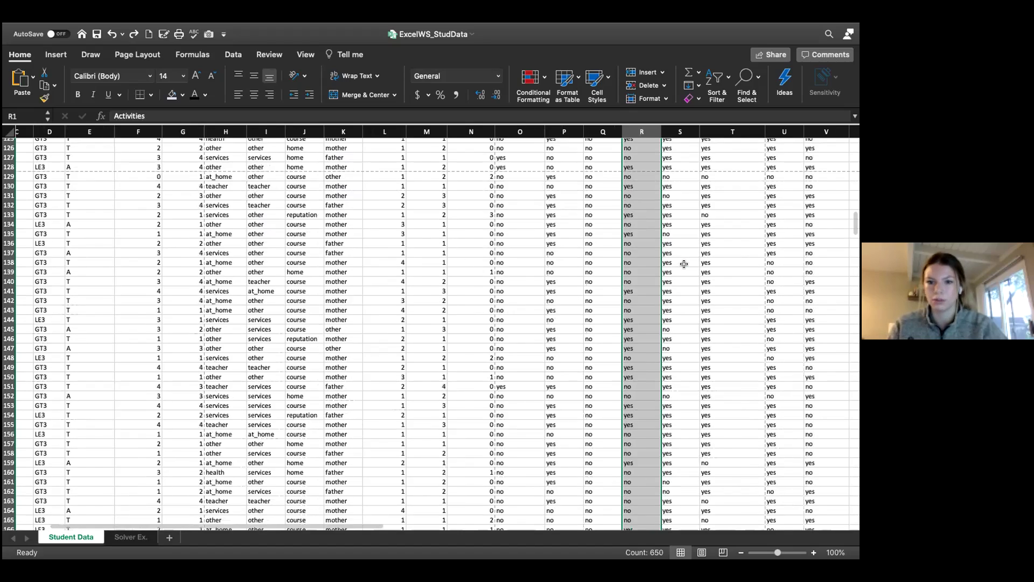
pyautogui.scroll(5, 683, 264)
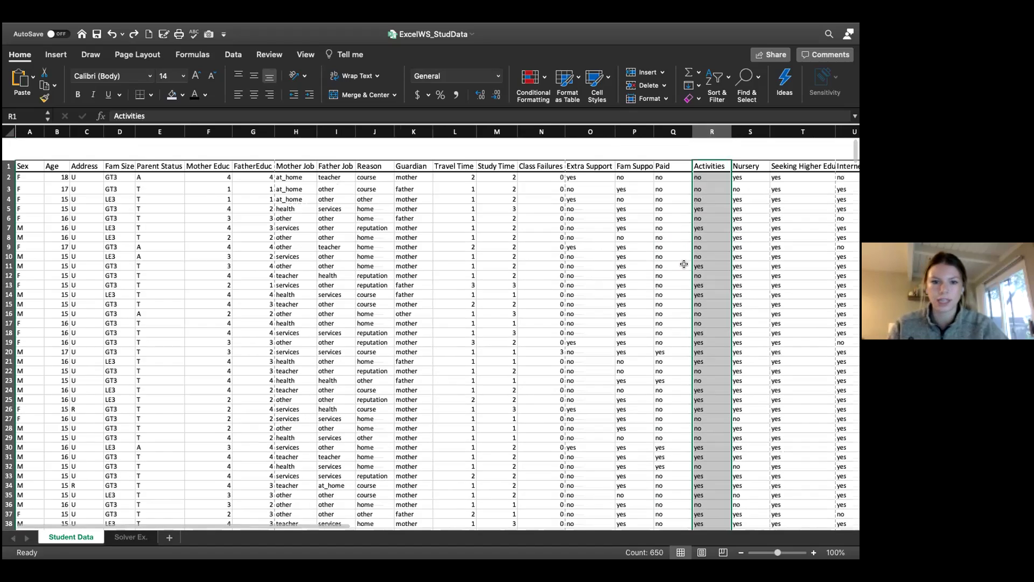
pyautogui.hscroll(6, 512, 196)
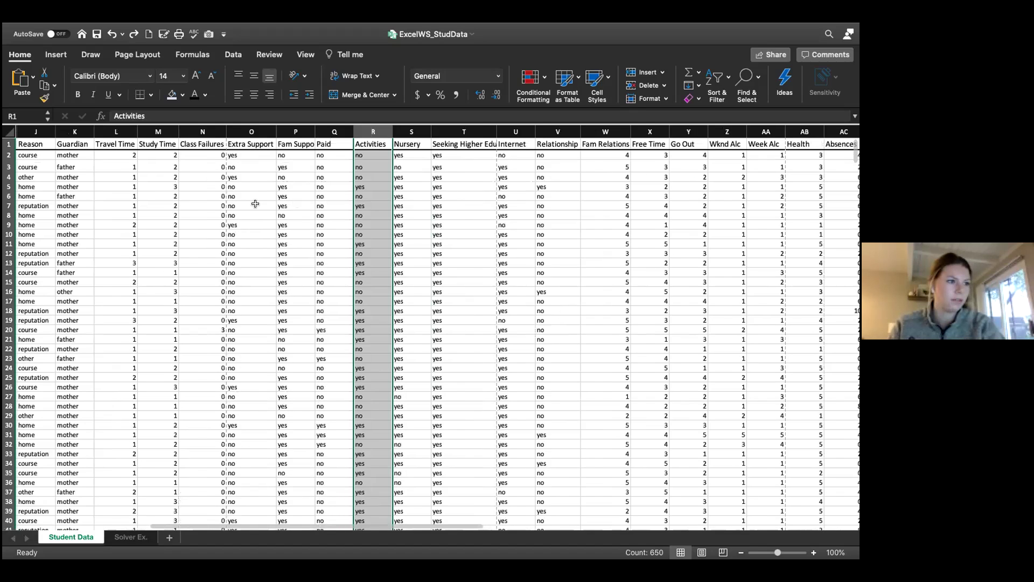
pyautogui.hscroll(-5, 256, 204)
pyautogui.click(738, 196)
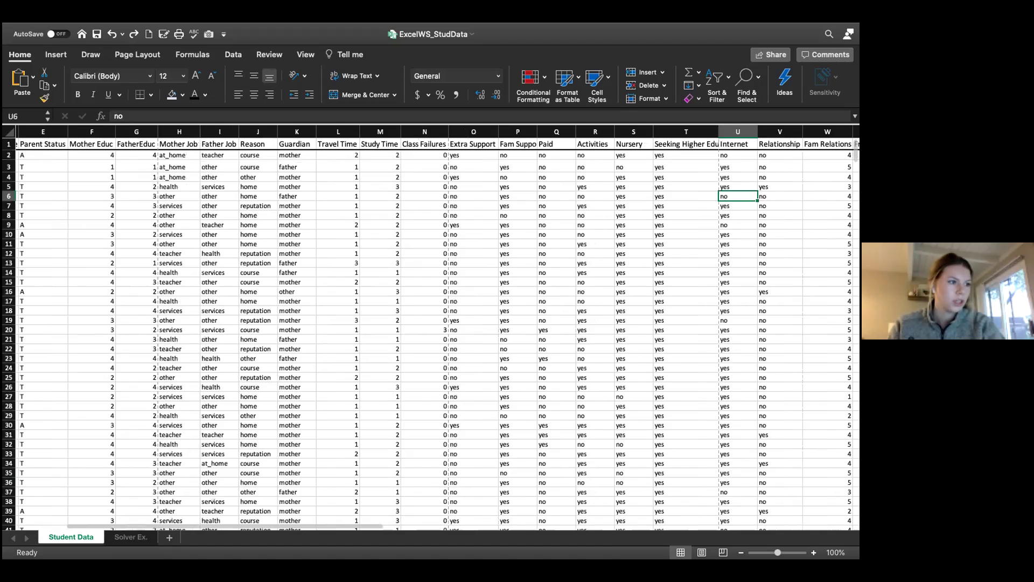
pyautogui.hscroll(-4, 431, 323)
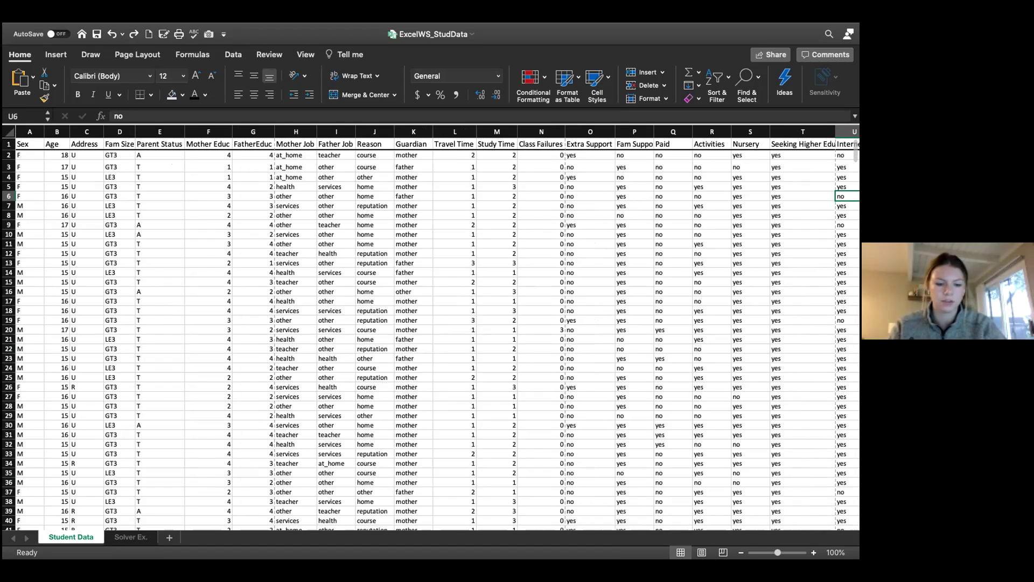
# - Select the entire Father Job column from cell I7 and check how far down the selection extends
pyautogui.click(335, 291)
pyautogui.click(336, 205)
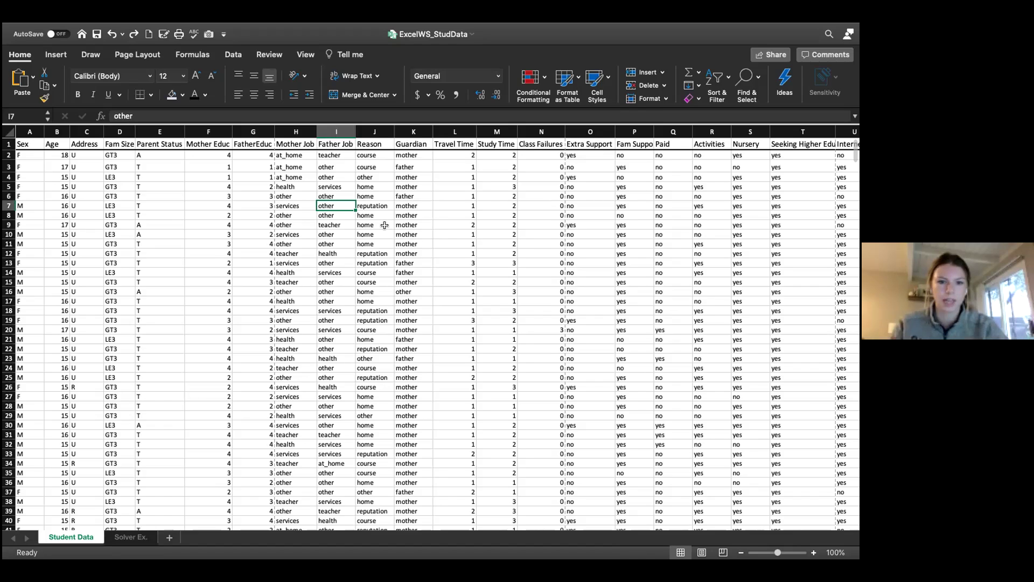
pyautogui.hotkey('ctrl', 'space')
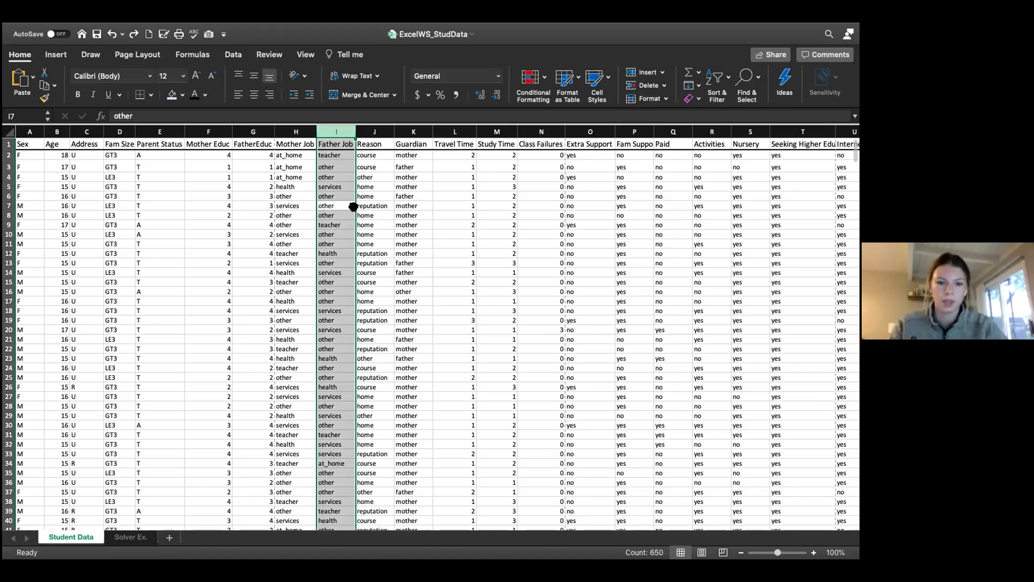
pyautogui.scroll(-20, 389, 332)
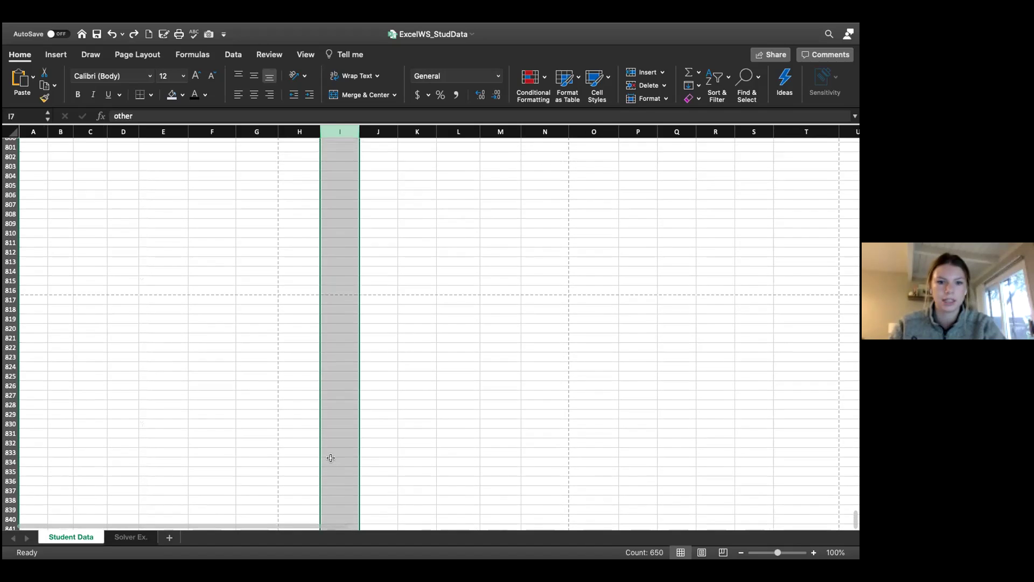
pyautogui.scroll(20, 261, 230)
# - Select all of row 10 from cell G10, deselect it, and do the same for row 11 from cell H11
pyautogui.click(262, 231)
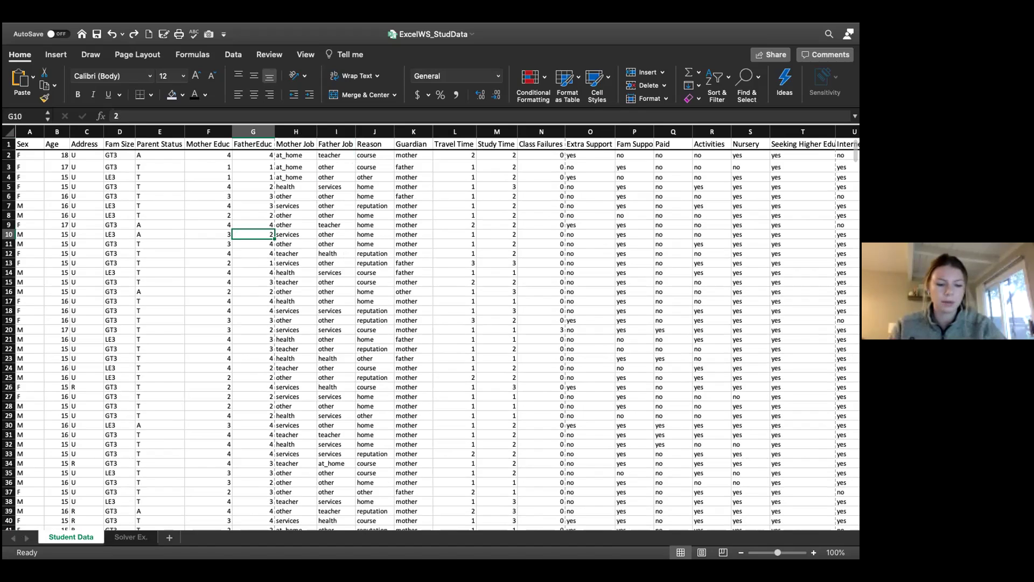
pyautogui.hotkey('shift', 'space')
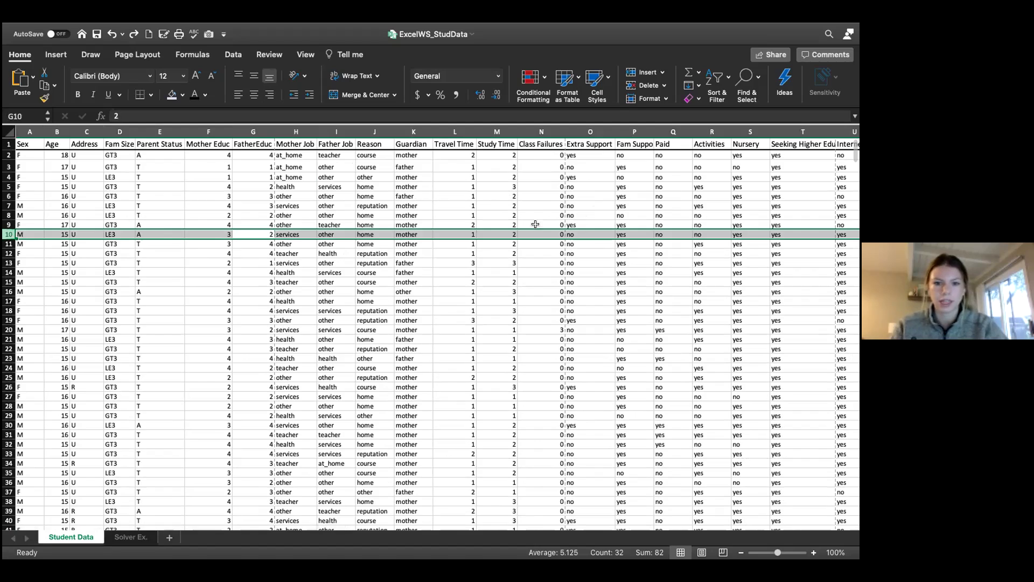
pyautogui.click(310, 329)
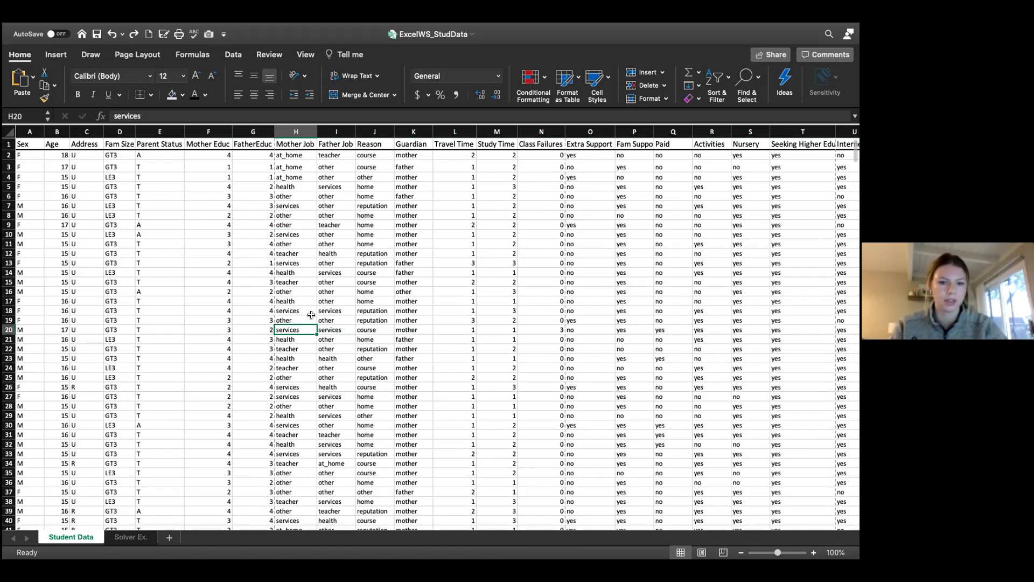
pyautogui.click(279, 246)
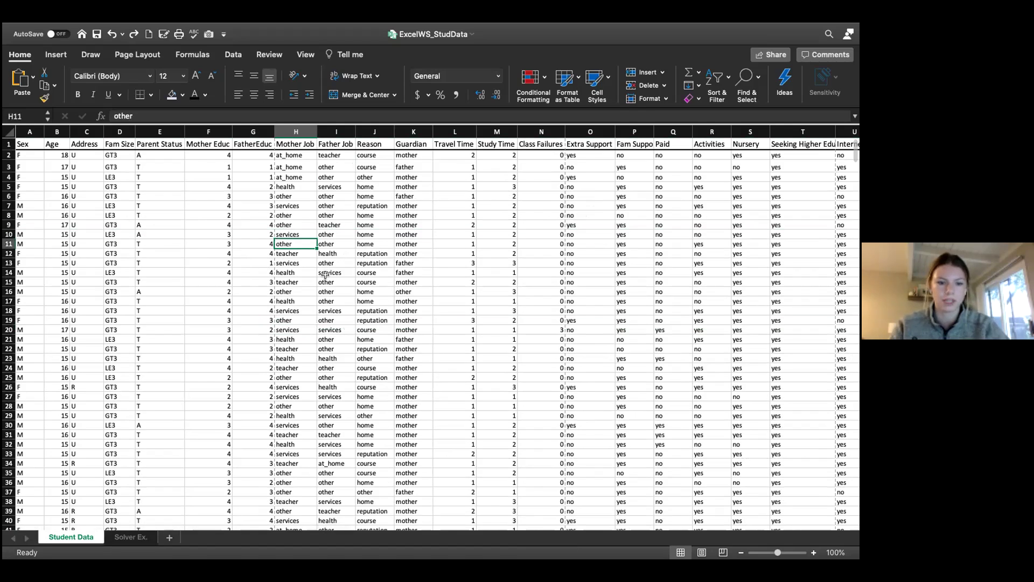
pyautogui.hotkey('shift', 'space')
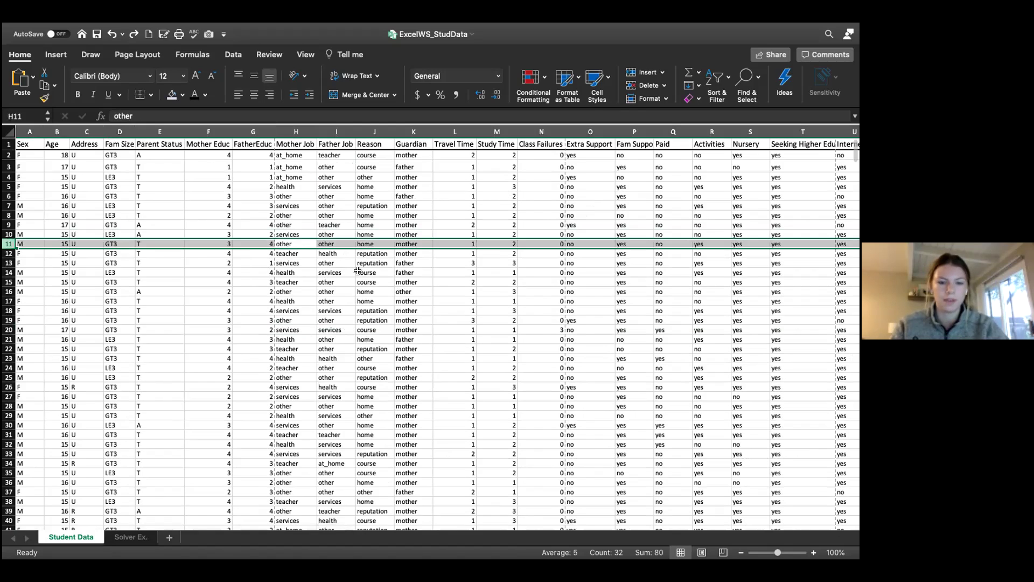
pyautogui.click(356, 302)
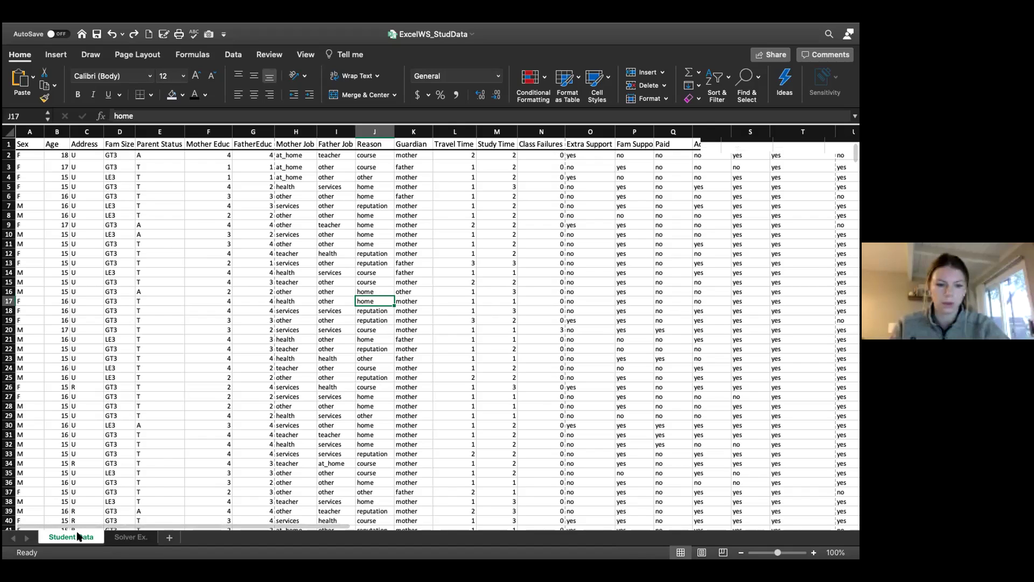
# - Switch back and forth between the Solver Ex. and Student Data sheets, ending on Student Data
pyautogui.click(125, 536)
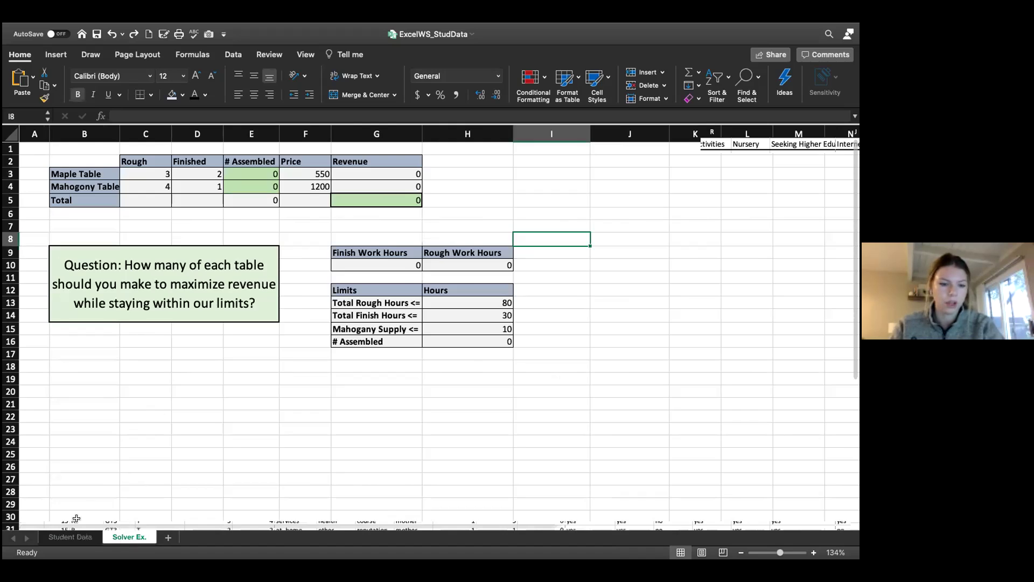
pyautogui.click(66, 537)
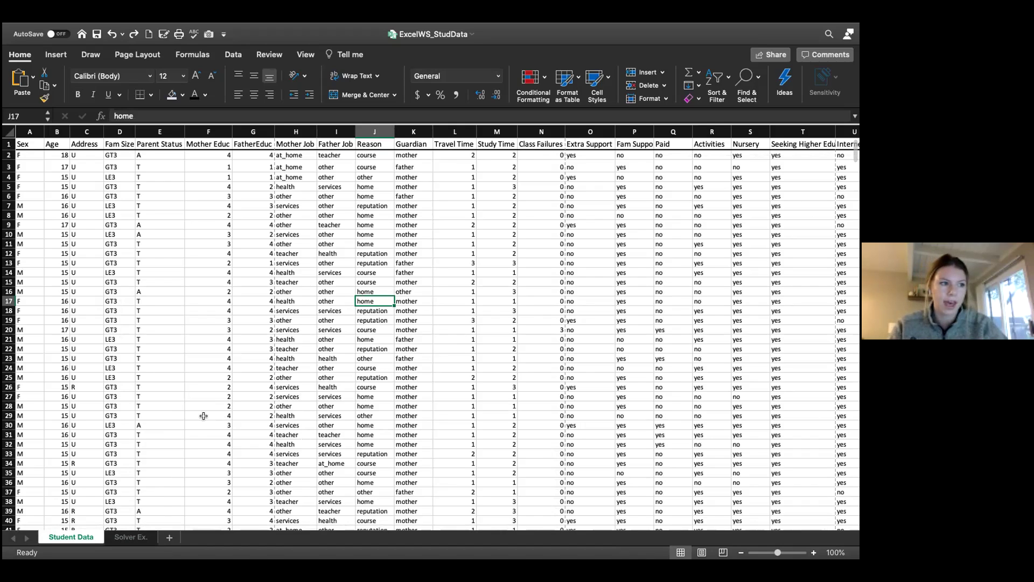
pyautogui.hotkey('ctrl', 'pagedown')
pyautogui.hotkey('ctrl', 'pageup')
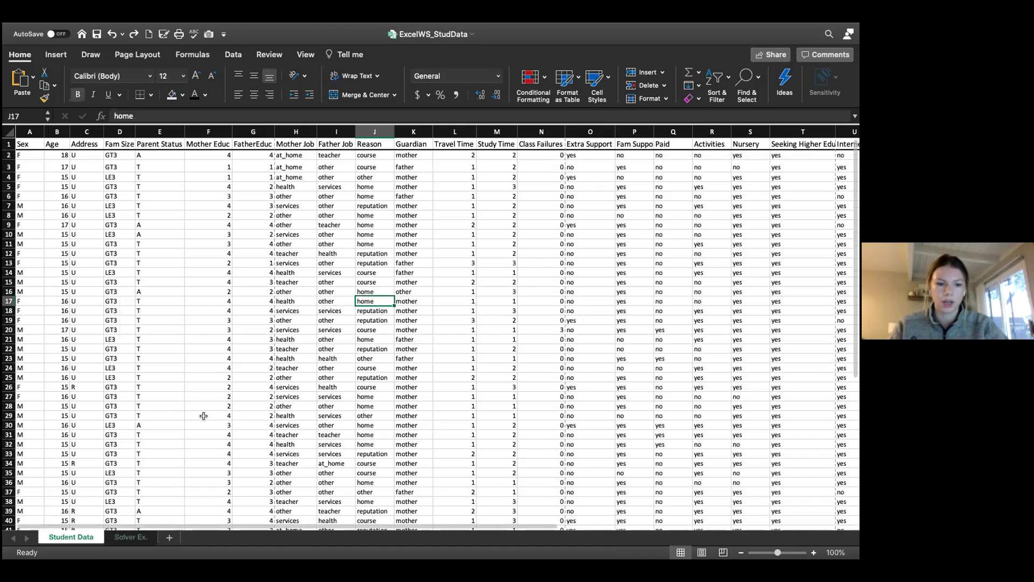
pyautogui.hotkey('ctrl', 'pagedown')
pyautogui.hotkey('ctrl', 'pageup')
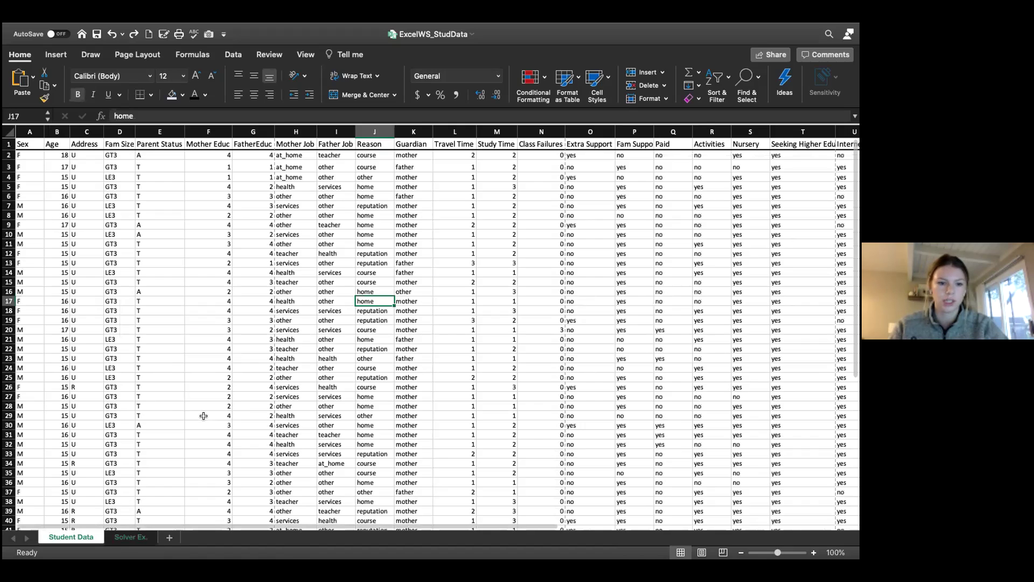
# - Select the whole student data range around cell E8 and check where the selection ends
pyautogui.scroll(-2, 335, 349)
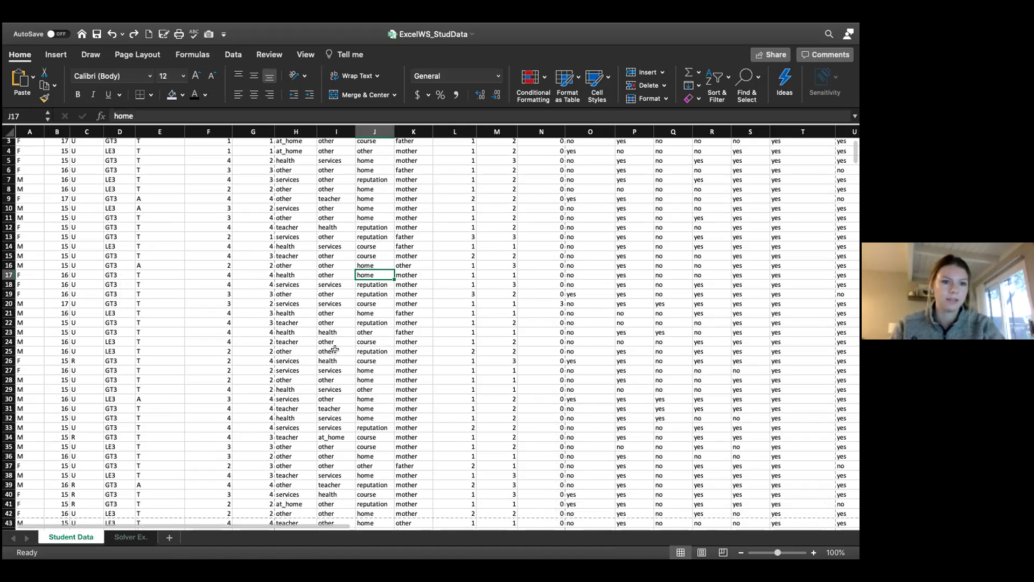
pyautogui.scroll(3, 224, 227)
pyautogui.click(164, 215)
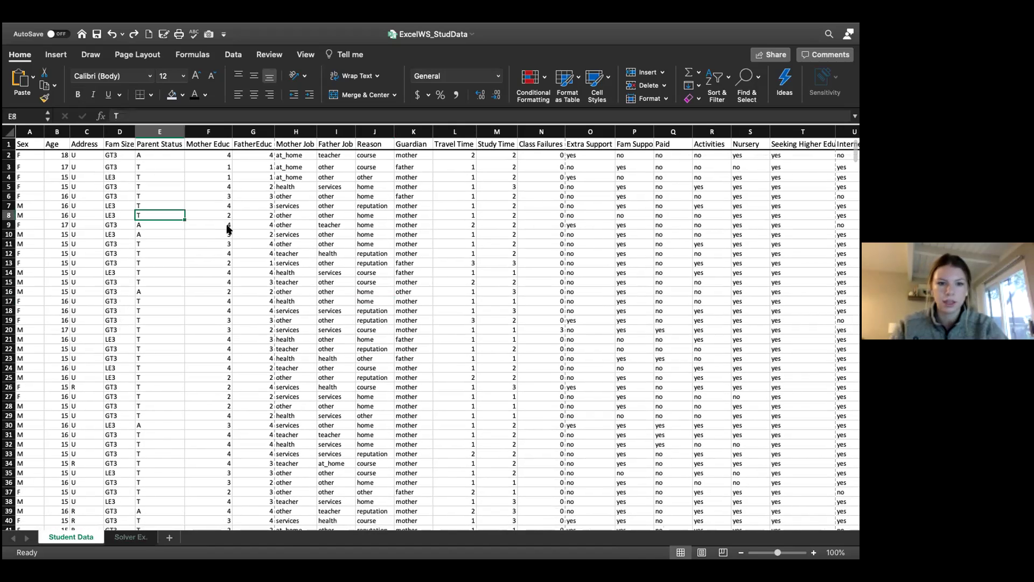
pyautogui.press('super+a')
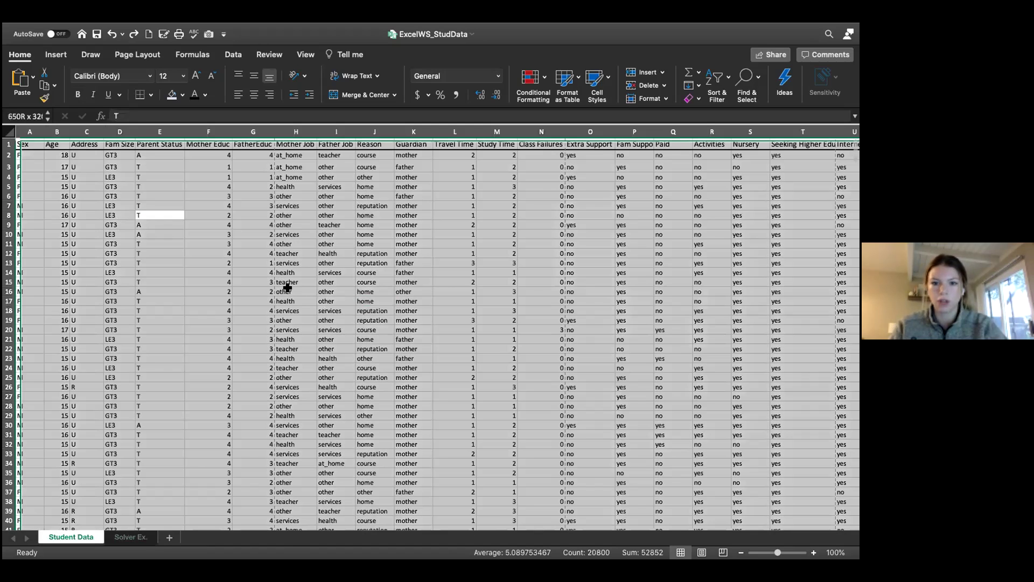
pyautogui.scroll(-5, 563, 290)
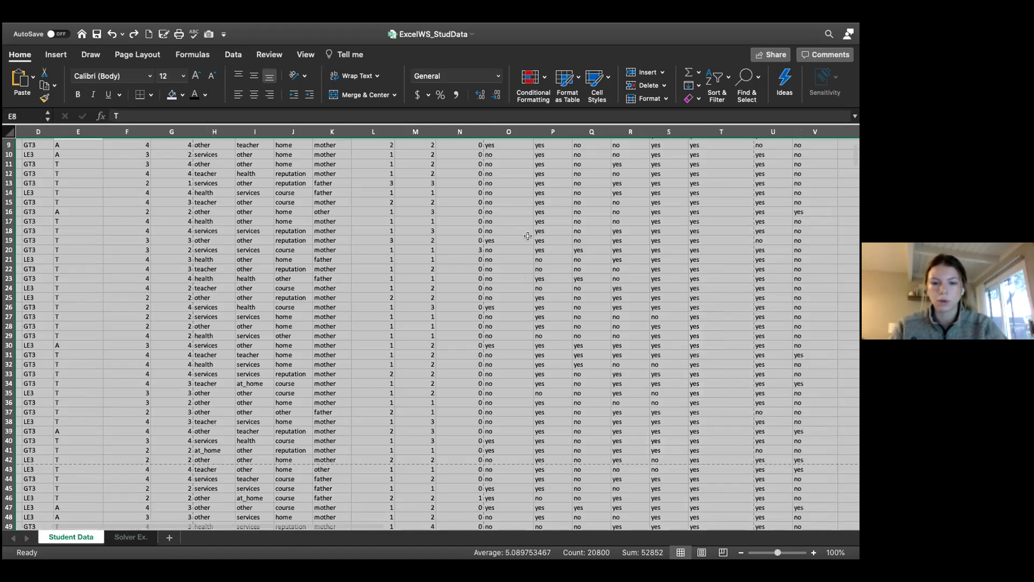
pyautogui.hscroll(3, 528, 235)
pyautogui.hscroll(8, 525, 359)
pyautogui.scroll(-2, 525, 359)
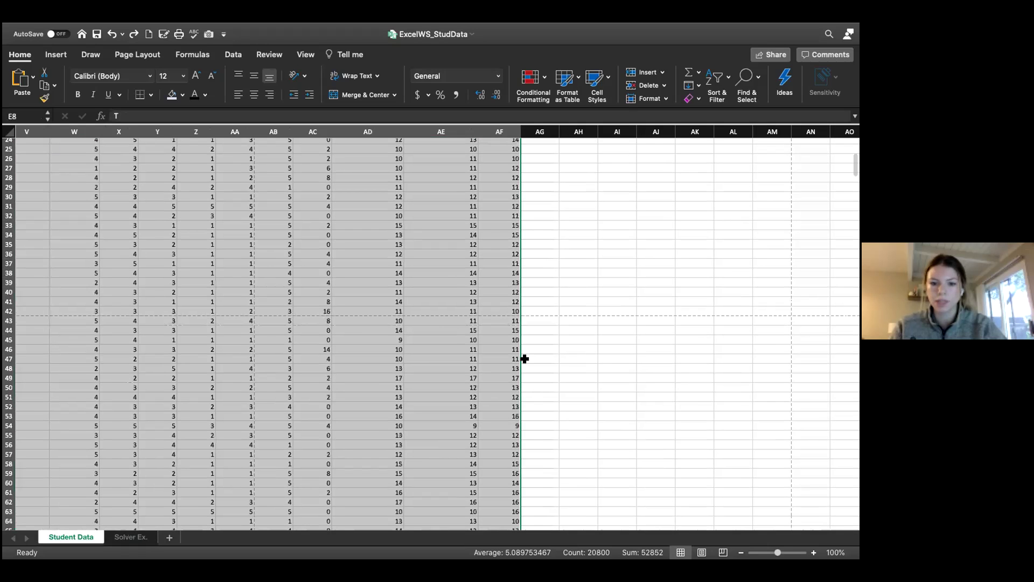
pyautogui.scroll(-10, 524, 359)
pyautogui.scroll(-20, 525, 359)
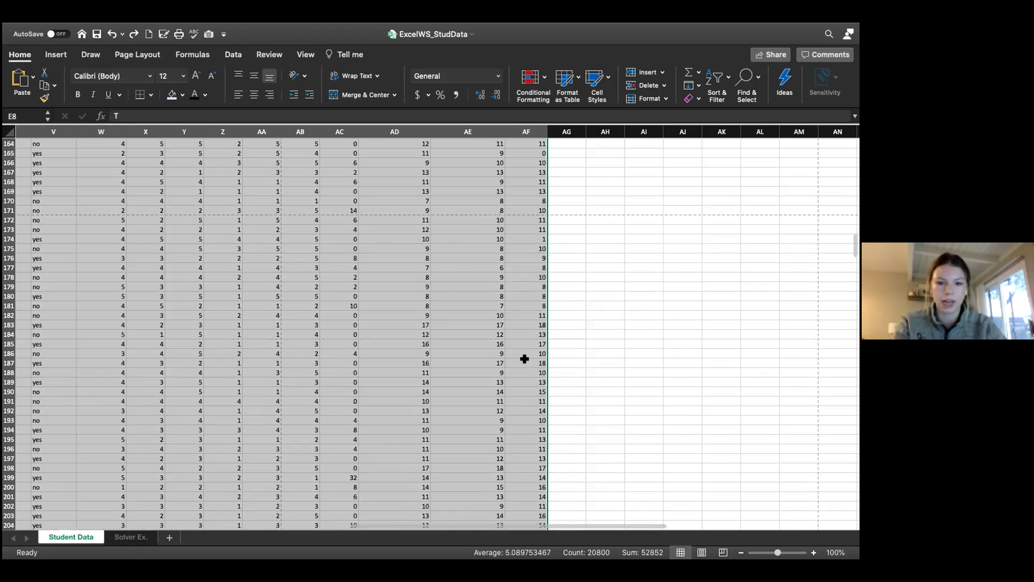
# - Extend the selection to the entire worksheet, including the empty cells beyond the data, and look over its extent
pyautogui.press('super+a')
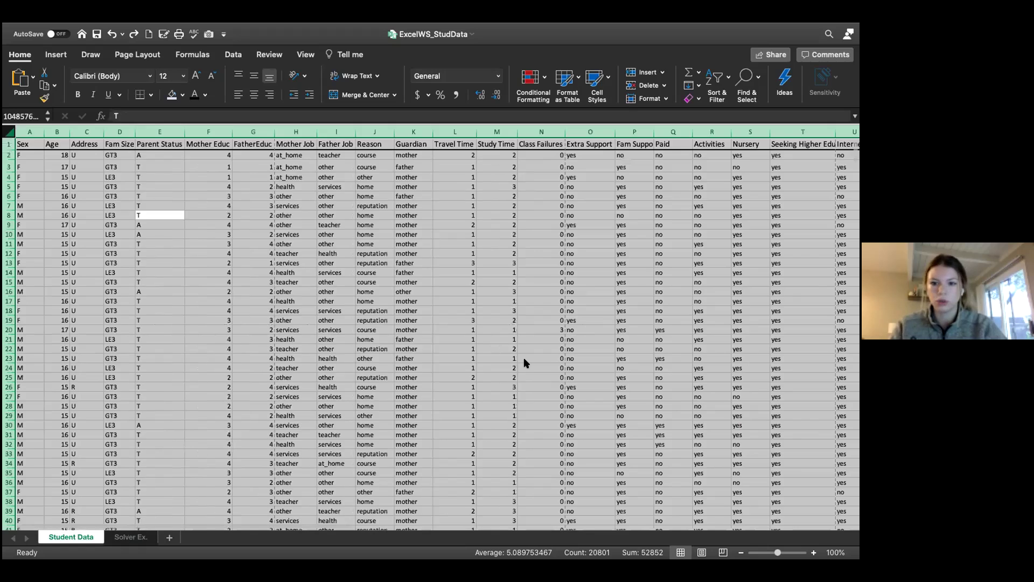
pyautogui.scroll(-15, 525, 362)
pyautogui.hscroll(5, 524, 362)
pyautogui.hscroll(4, 525, 363)
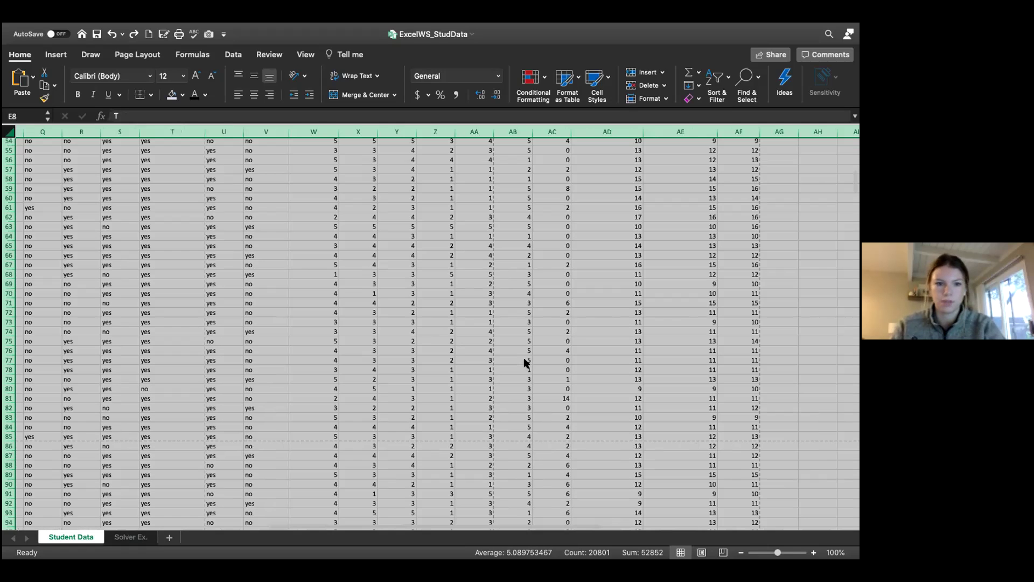
pyautogui.hscroll(-10, 388, 265)
pyautogui.scroll(2, 388, 265)
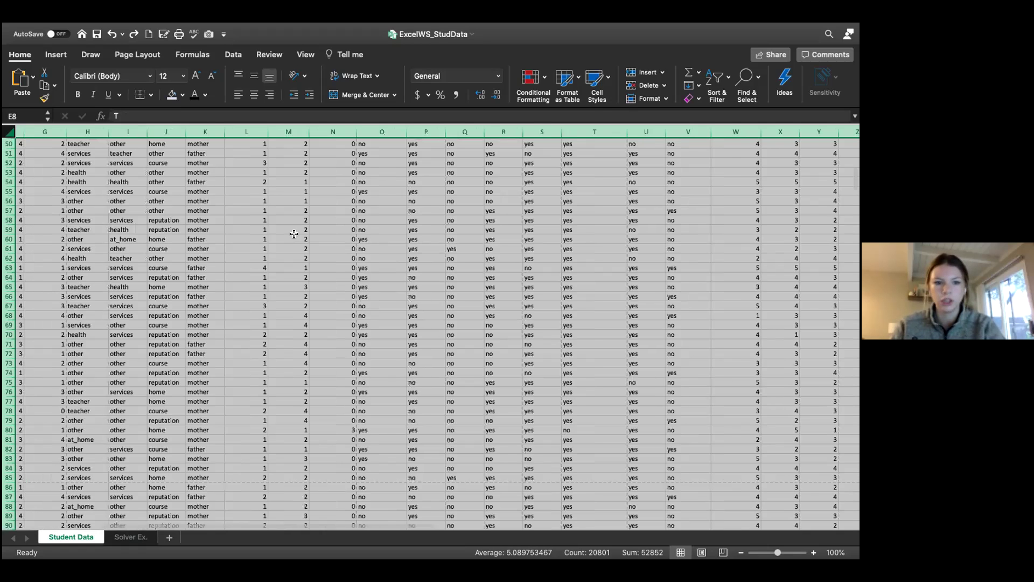
pyautogui.scroll(15, 206, 190)
pyautogui.hscroll(-3, 206, 190)
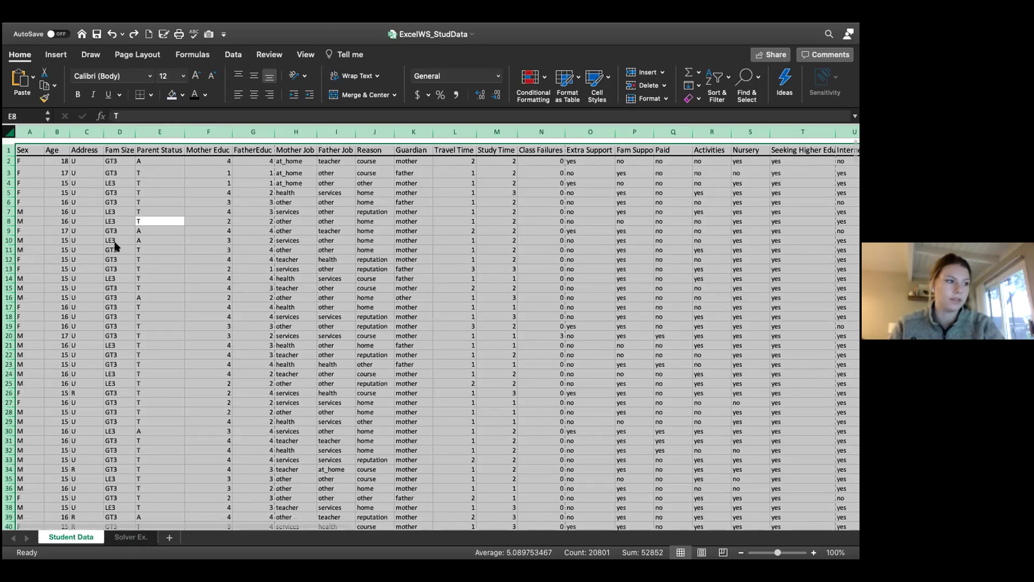
# - Clear the worksheet selection by moving the active cell from E8 to F5
pyautogui.press('Right')
pyautogui.press('Up')
pyautogui.press('Up')
pyautogui.press('Up')
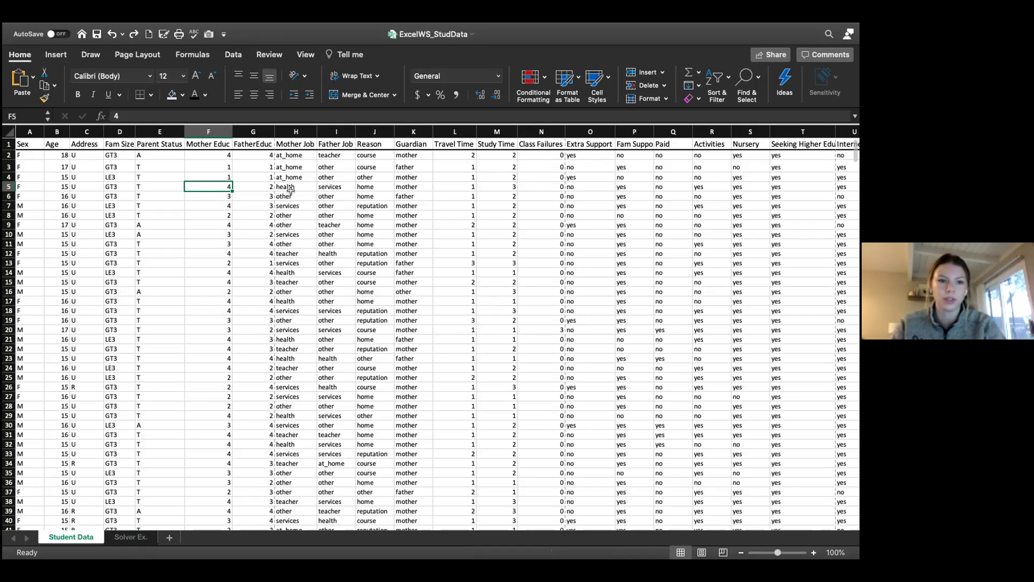
# - Select the Sex header cell A1 and take the workbook window out of full-screen view
pyautogui.click(36, 144)
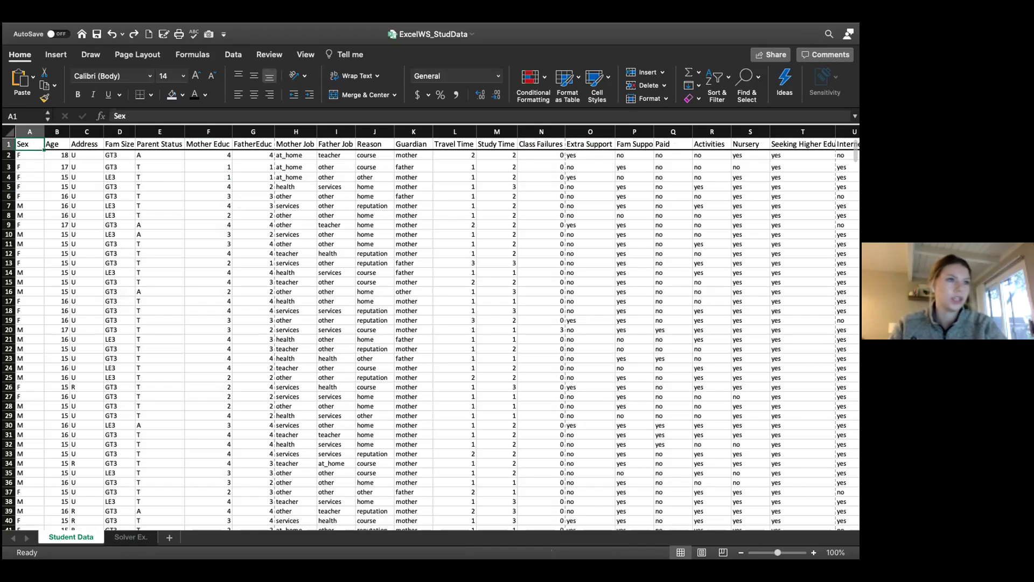
pyautogui.moveTo(345, 27)
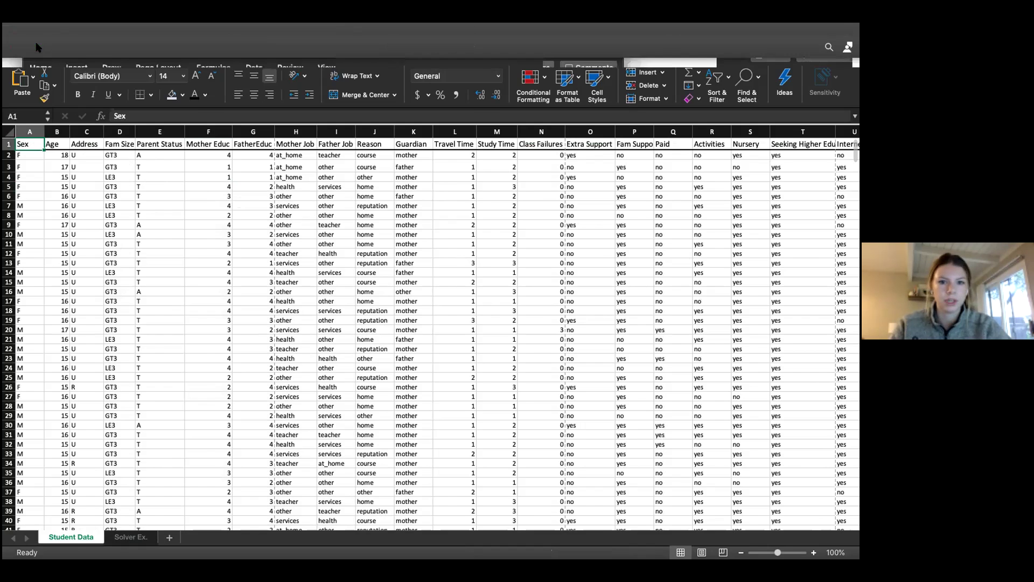
pyautogui.click(37, 48)
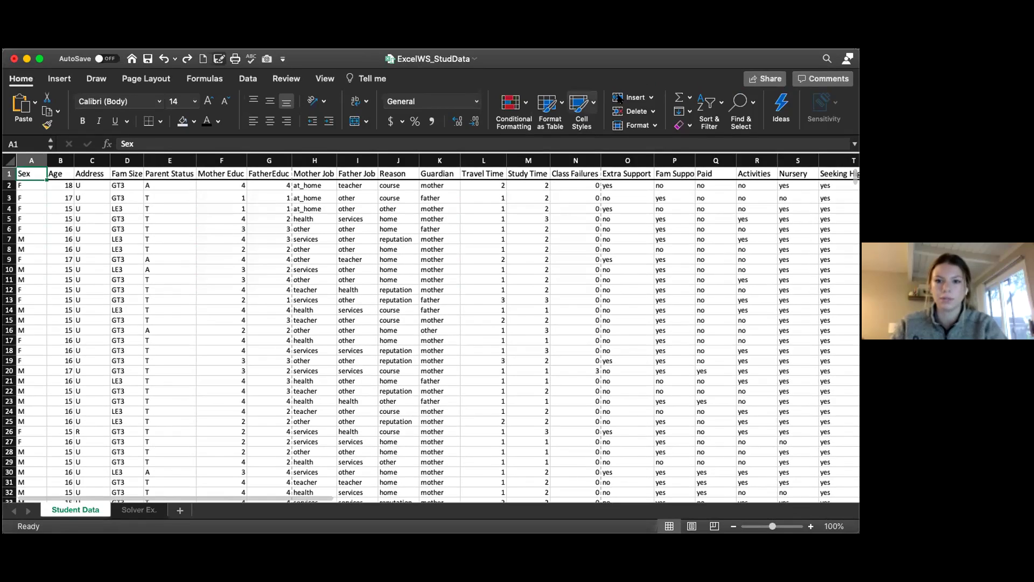
# - Make sure the Analysis ToolPak and Solver Add-In are both enabled in the add-ins list
pyautogui.click(245, 79)
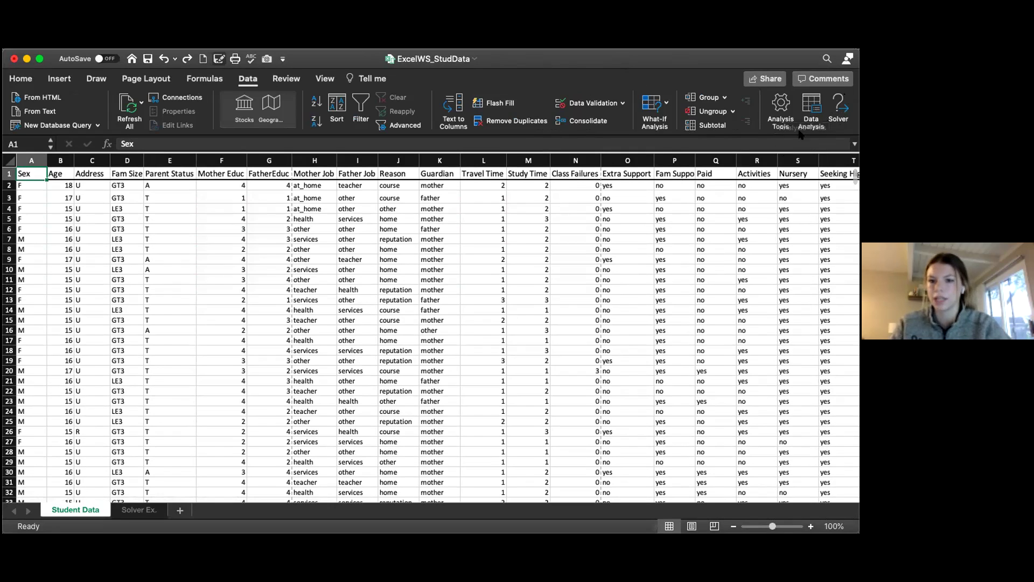
pyautogui.click(780, 105)
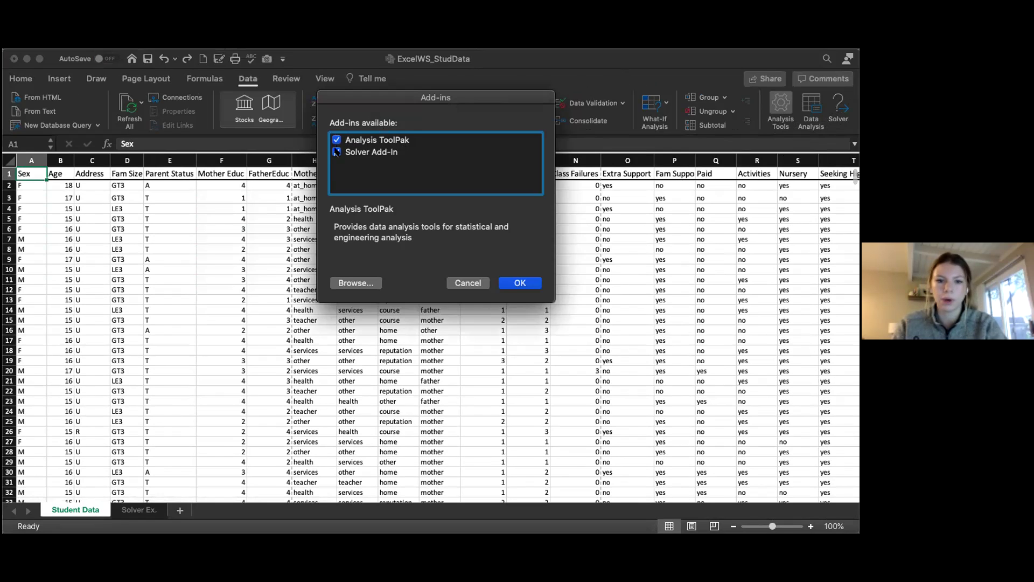
pyautogui.click(516, 283)
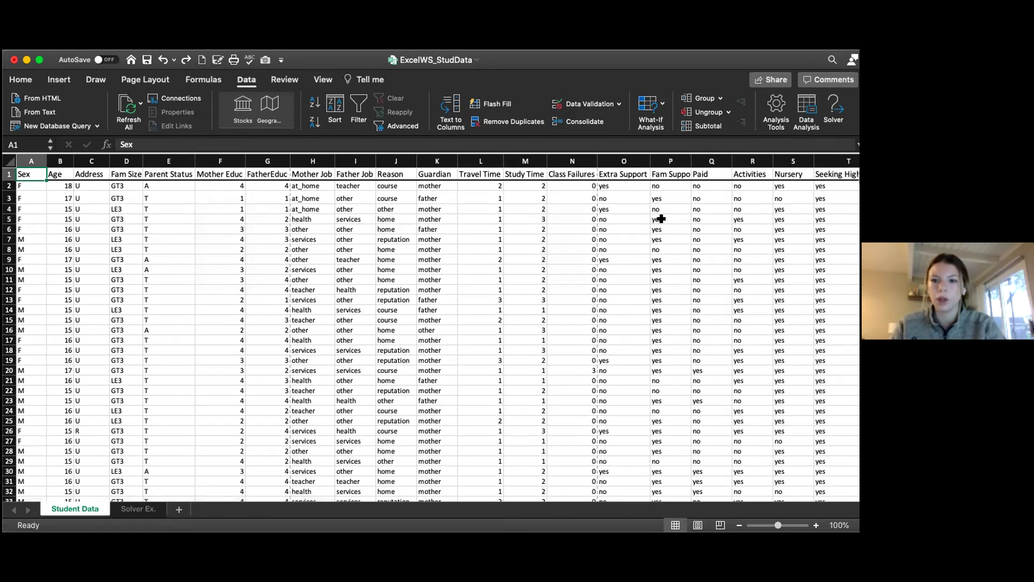
# - Start a Descriptive Statistics analysis from the Data Analysis tools
pyautogui.click(521, 228)
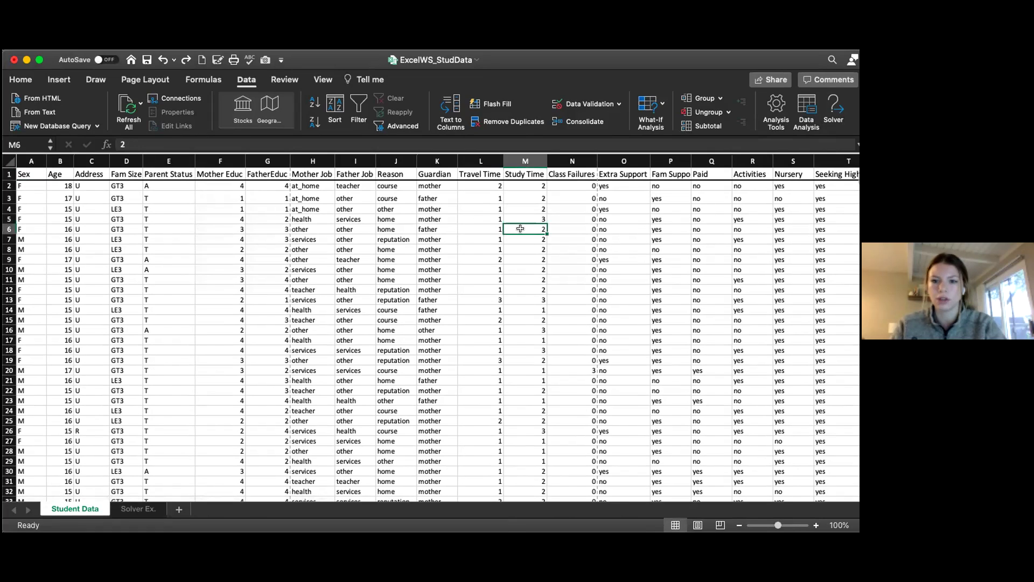
pyautogui.click(807, 107)
pyautogui.scroll(5, 438, 154)
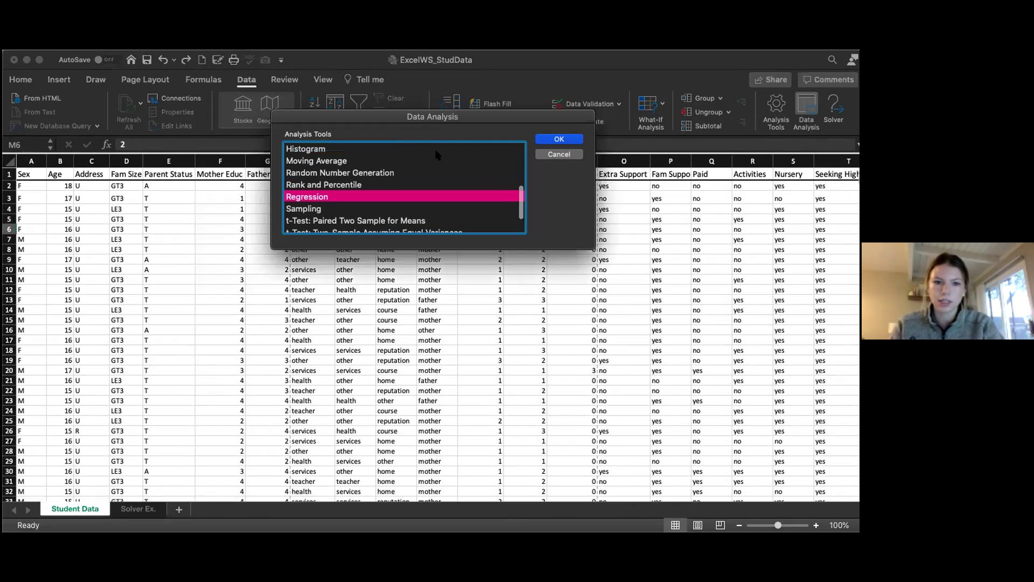
pyautogui.scroll(2, 369, 176)
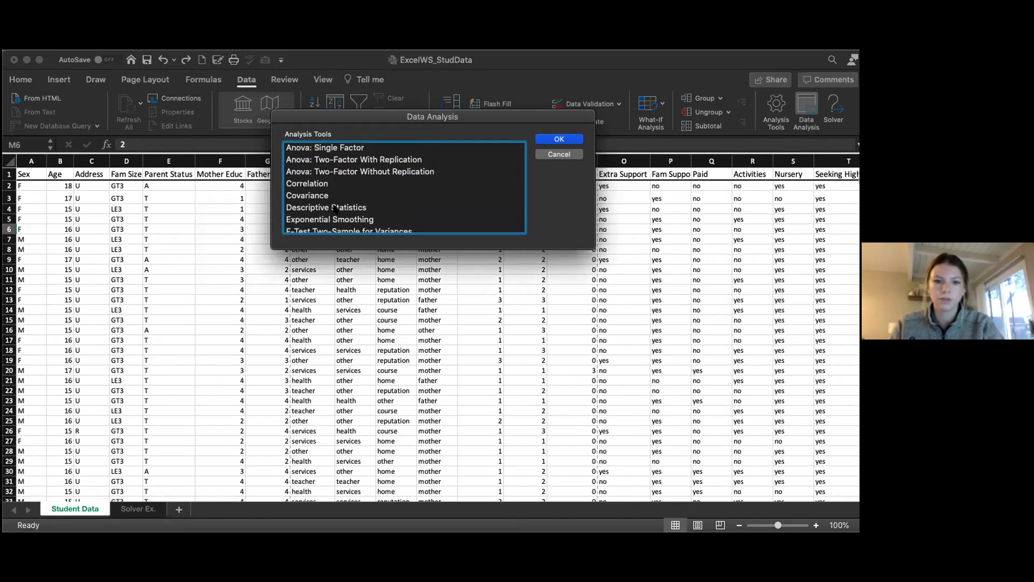
pyautogui.click(335, 210)
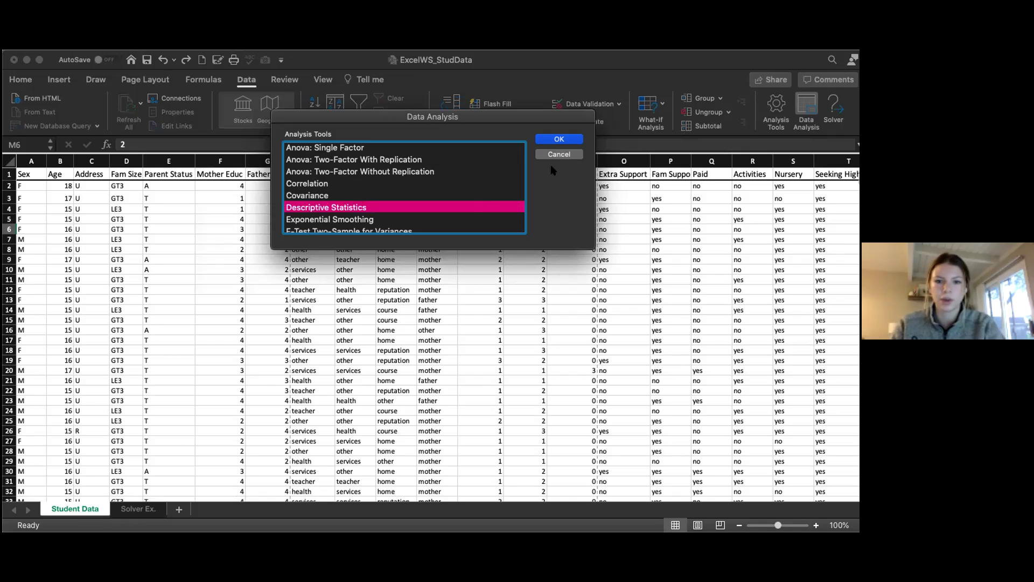
pyautogui.click(546, 141)
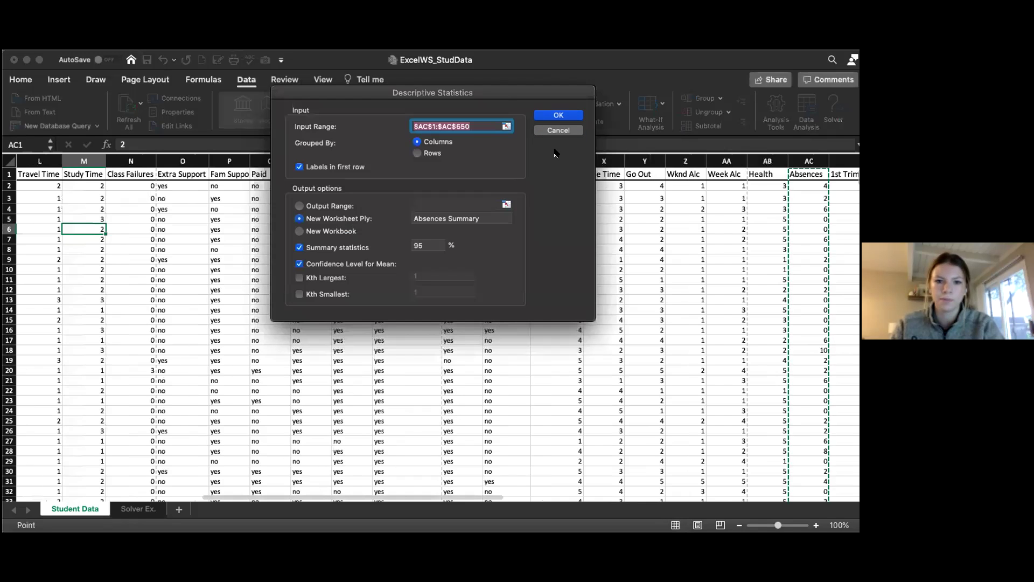
# - Set the Descriptive Statistics input range to the Absences column including its header, $AC$1:$AC$650
pyautogui.moveTo(503, 96); pyautogui.dragTo(302, 160)
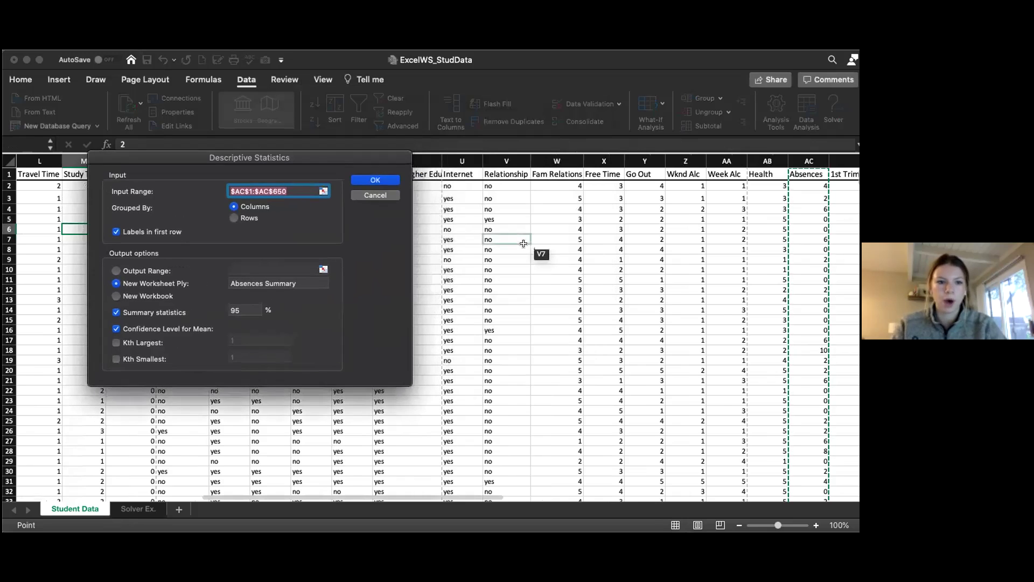
pyautogui.hscroll(5, 526, 242)
pyautogui.hscroll(3, 697, 252)
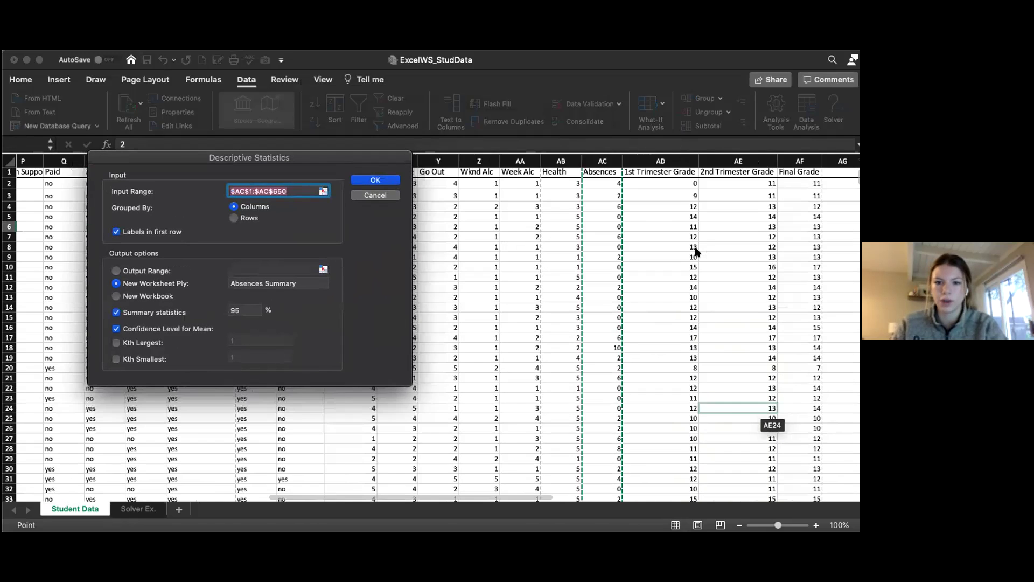
pyautogui.hscroll(1, 697, 252)
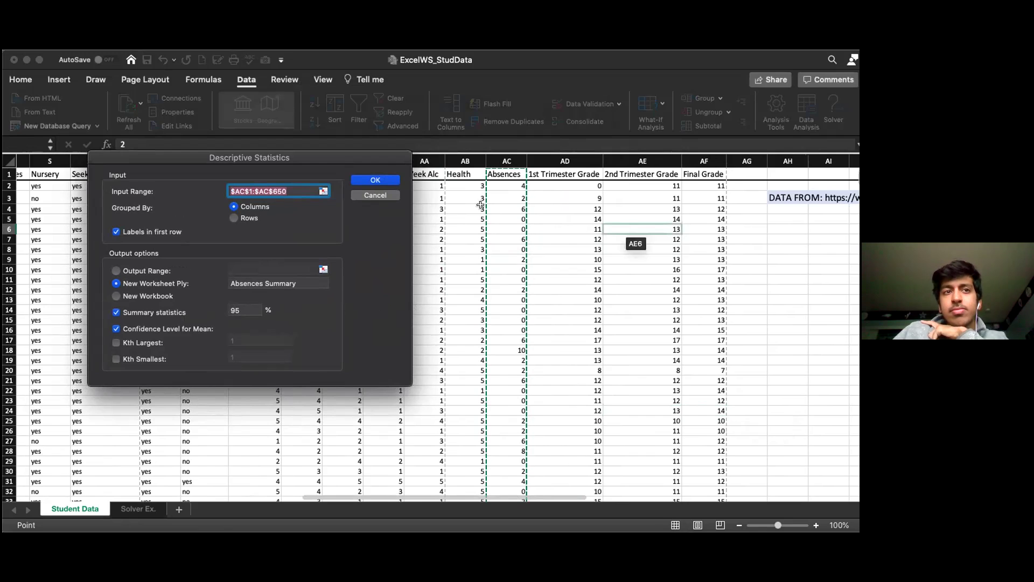
pyautogui.click(323, 192)
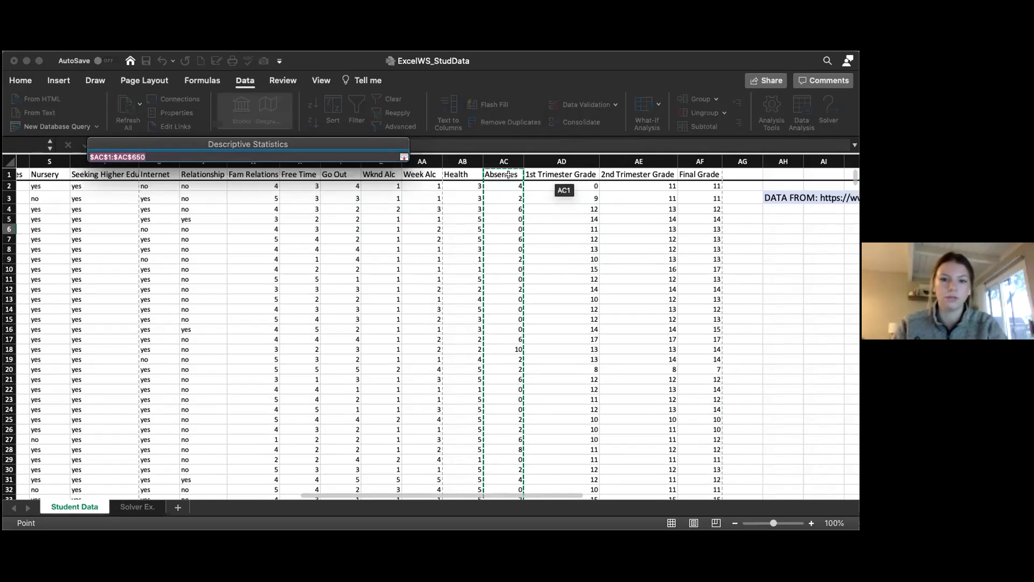
pyautogui.click(491, 174)
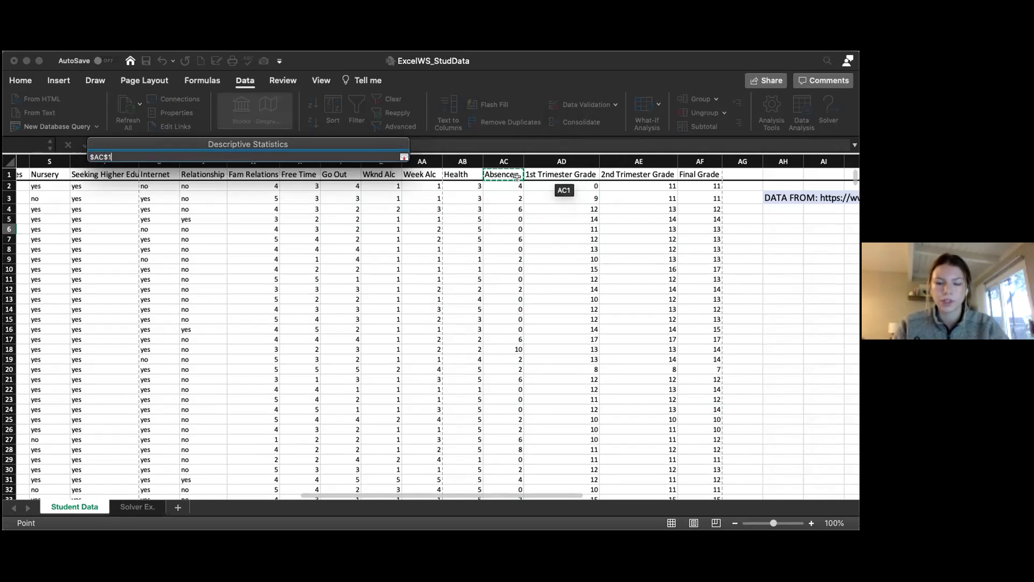
pyautogui.press('super+shift+Down')
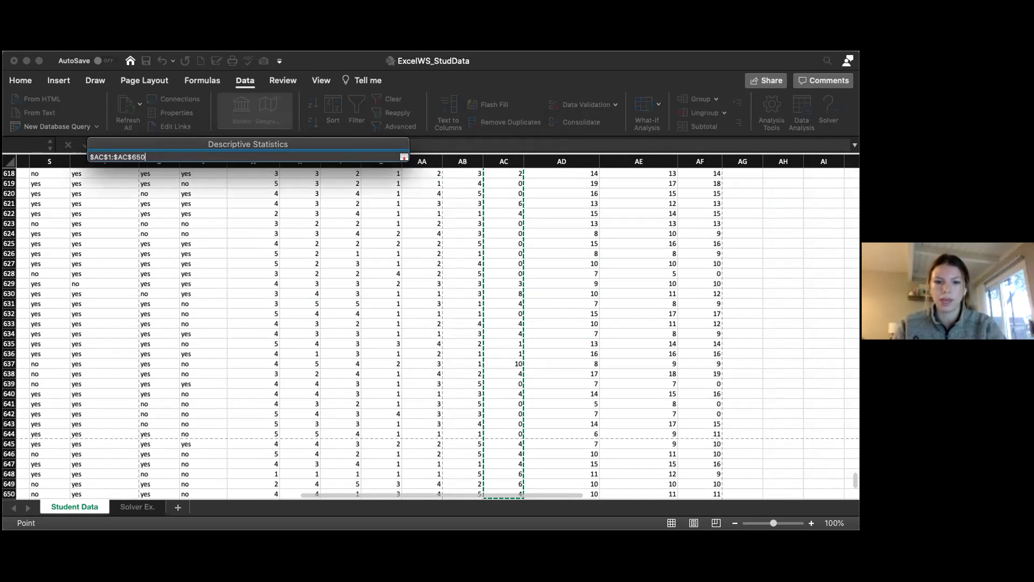
pyautogui.click(404, 156)
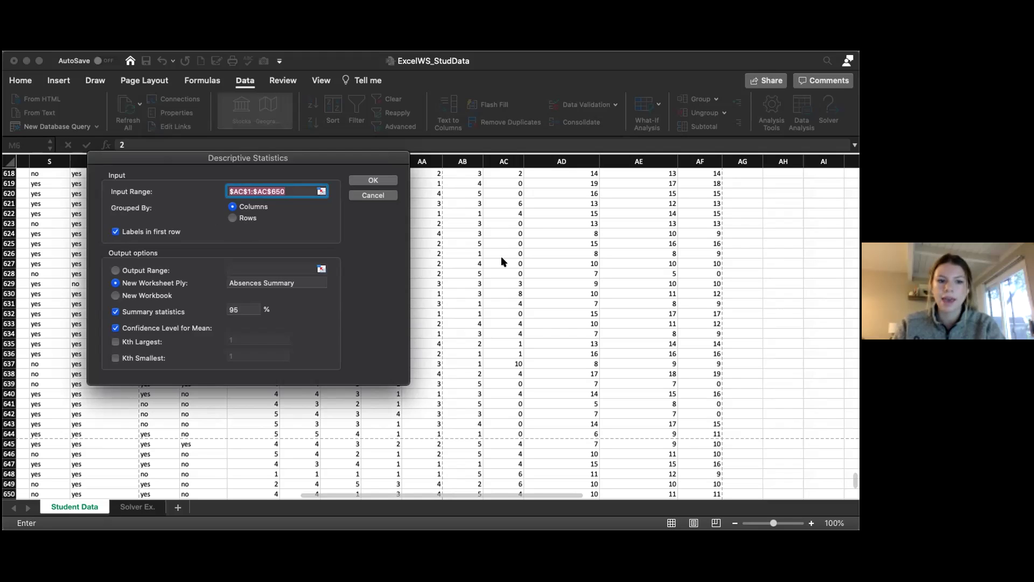
# - Keep Absences Summary as the new worksheet name for the output and generate the descriptive statistics
pyautogui.scroll(20, 501, 262)
pyautogui.hscroll(-2, 501, 262)
pyautogui.scroll(20, 501, 263)
pyautogui.hscroll(-7, 502, 262)
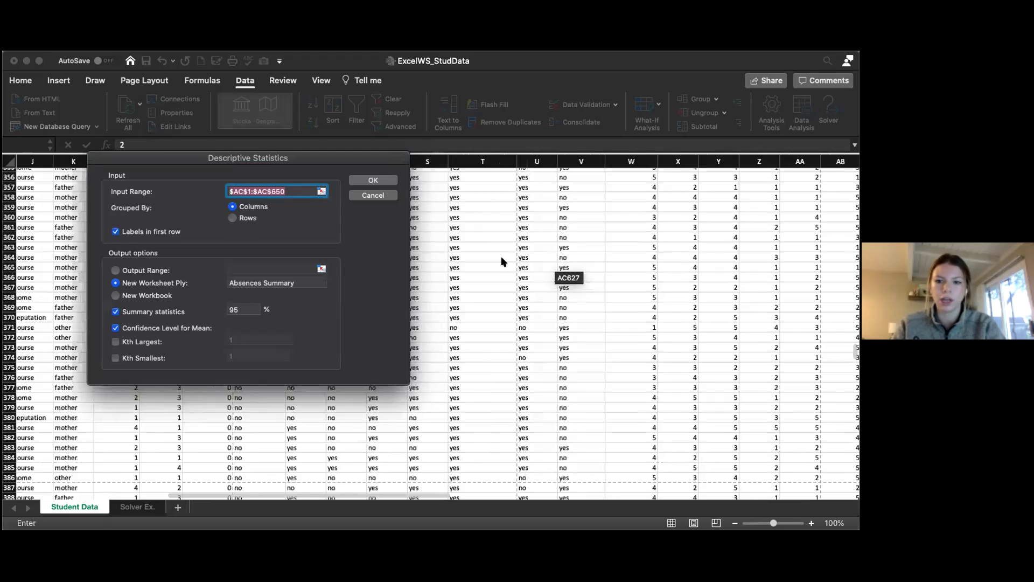
pyautogui.scroll(20, 501, 262)
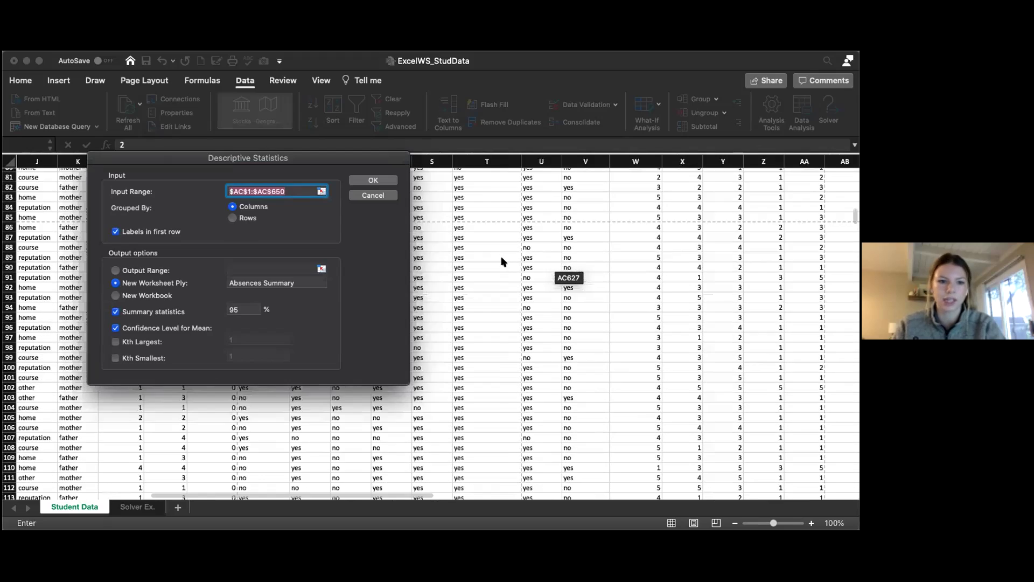
pyautogui.hscroll(6, 501, 263)
pyautogui.hscroll(3, 501, 262)
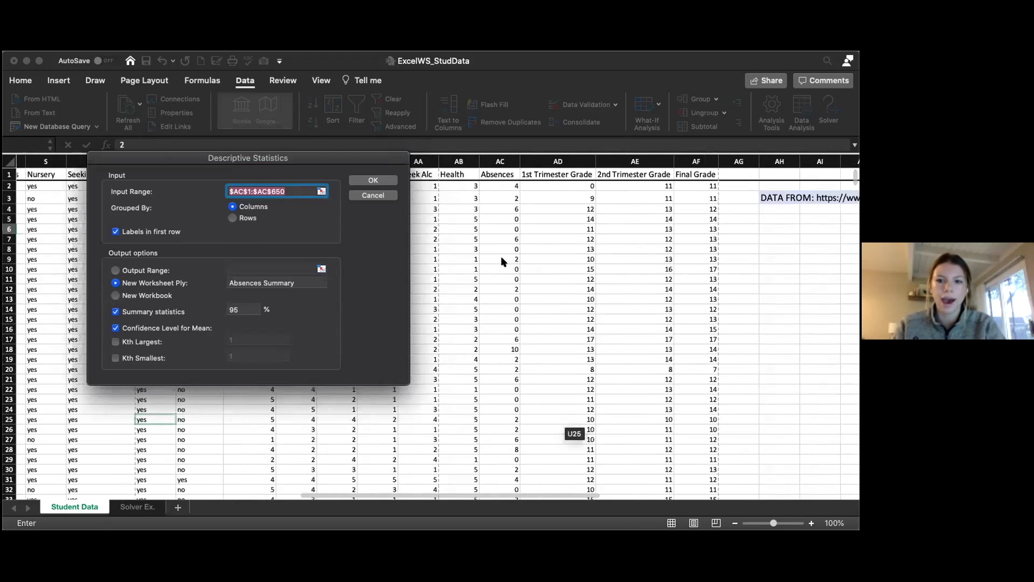
pyautogui.hscroll(-1, 501, 261)
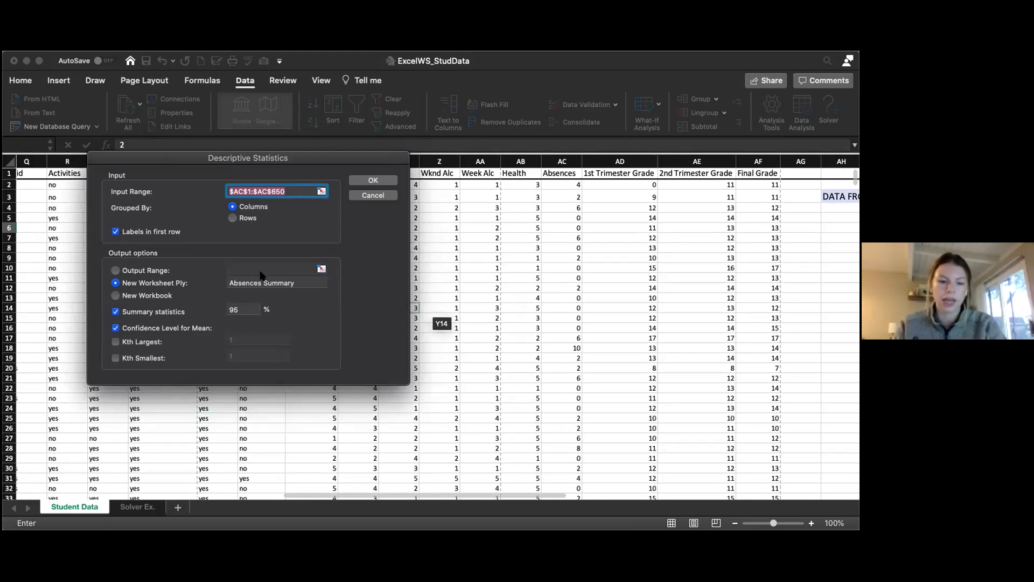
pyautogui.moveTo(294, 283); pyautogui.dragTo(225, 285)
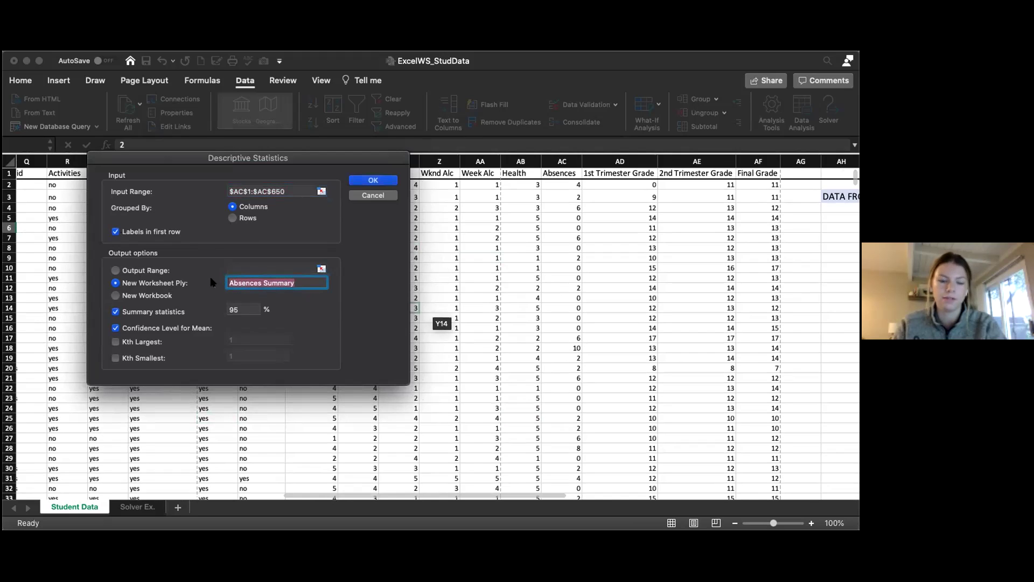
pyautogui.click(297, 283)
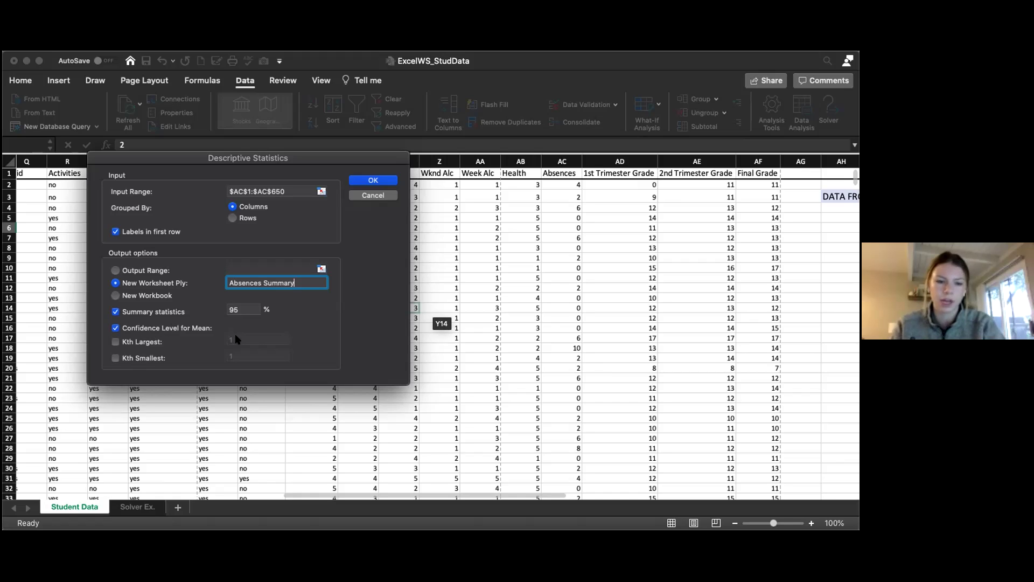
pyautogui.click(372, 181)
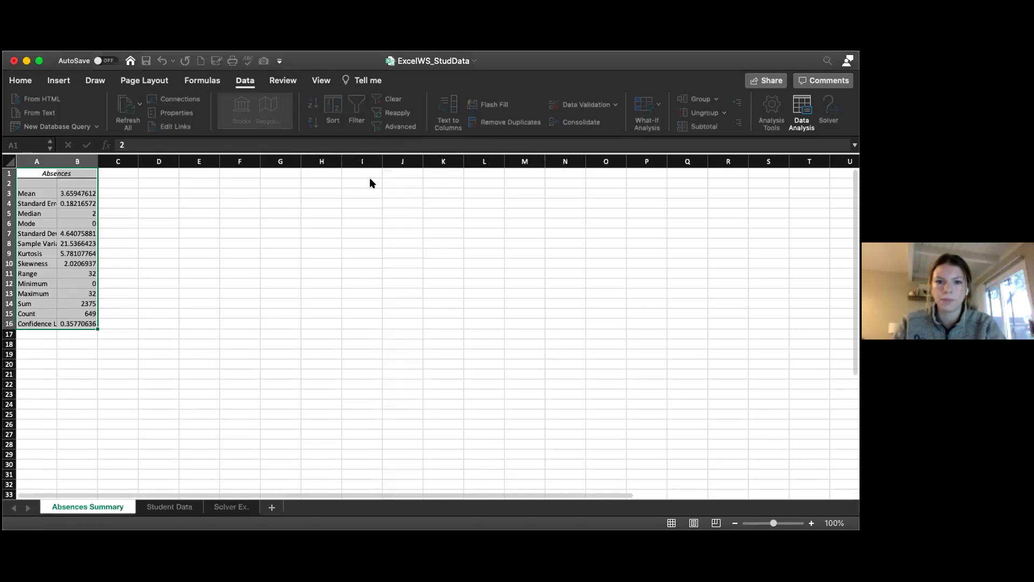
# - Highlight the Absences results in A1:B17, clear the selection, and widen column A to fit the full statistic labels
pyautogui.click(149, 381)
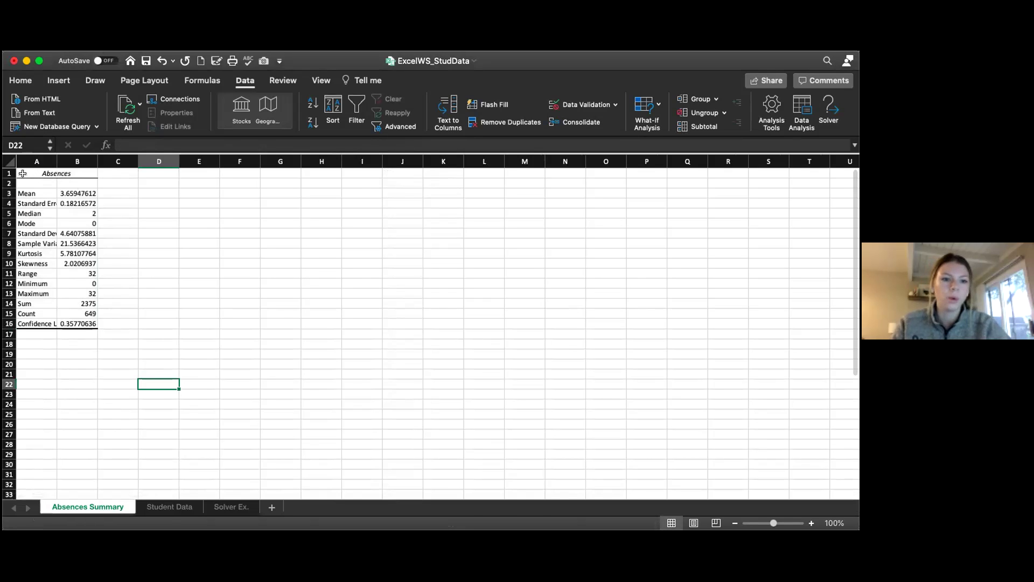
pyautogui.moveTo(23, 172); pyautogui.dragTo(82, 331)
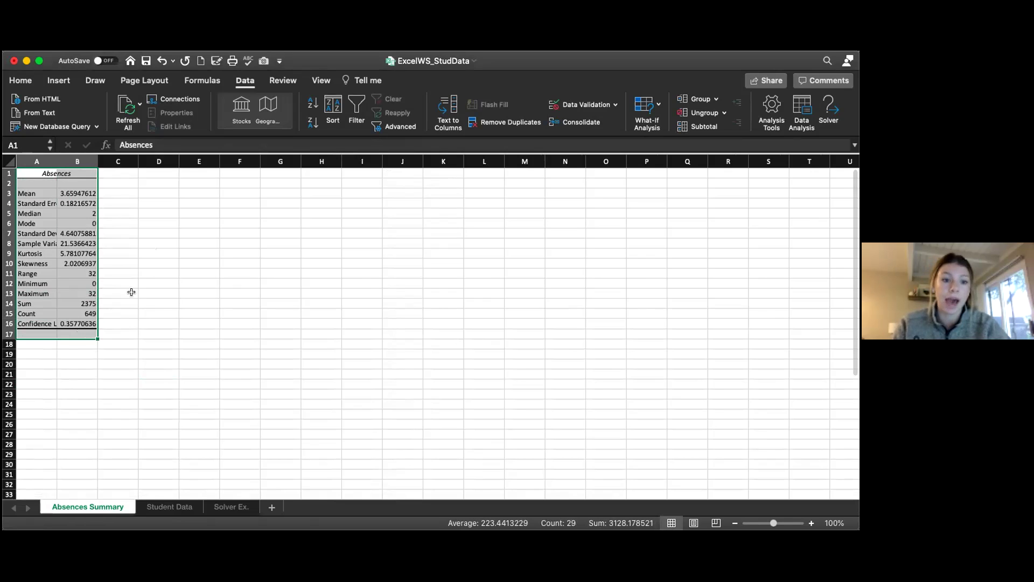
pyautogui.click(147, 272)
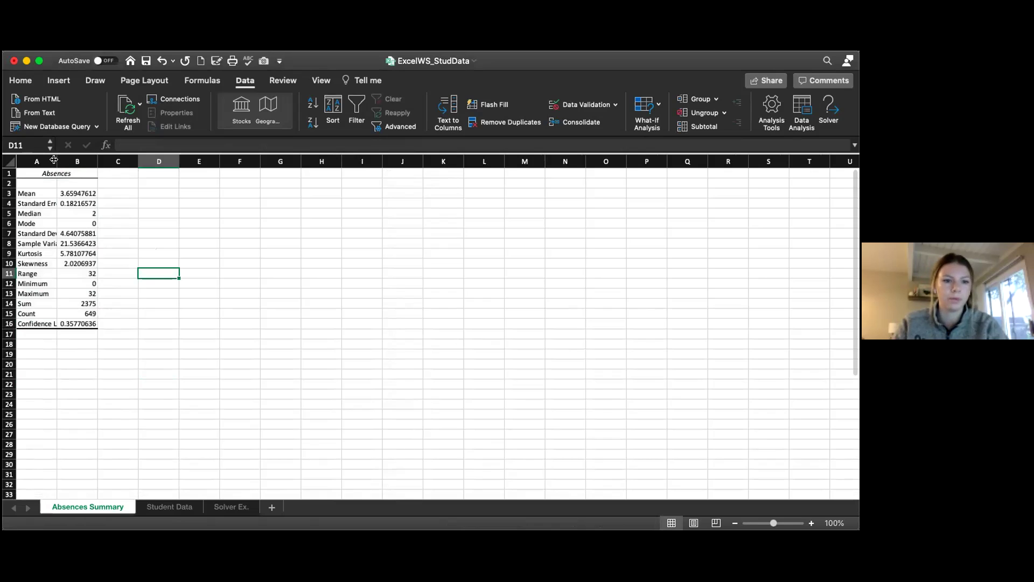
pyautogui.moveTo(54, 159); pyautogui.dragTo(97, 160)
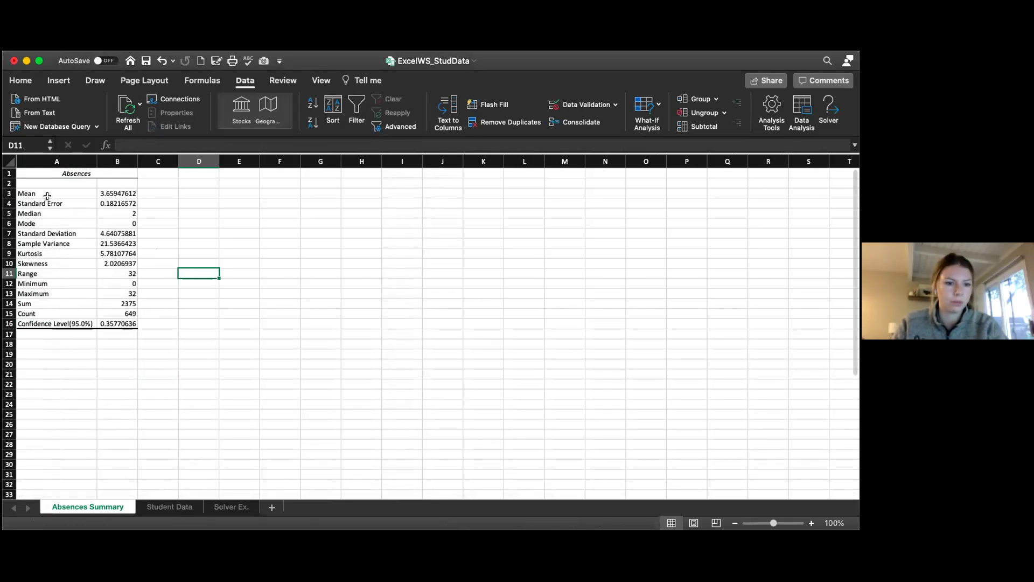
# - Highlight the Minimum, Maximum and Sum values in B12:B14, and deselect them again
pyautogui.click(184, 331)
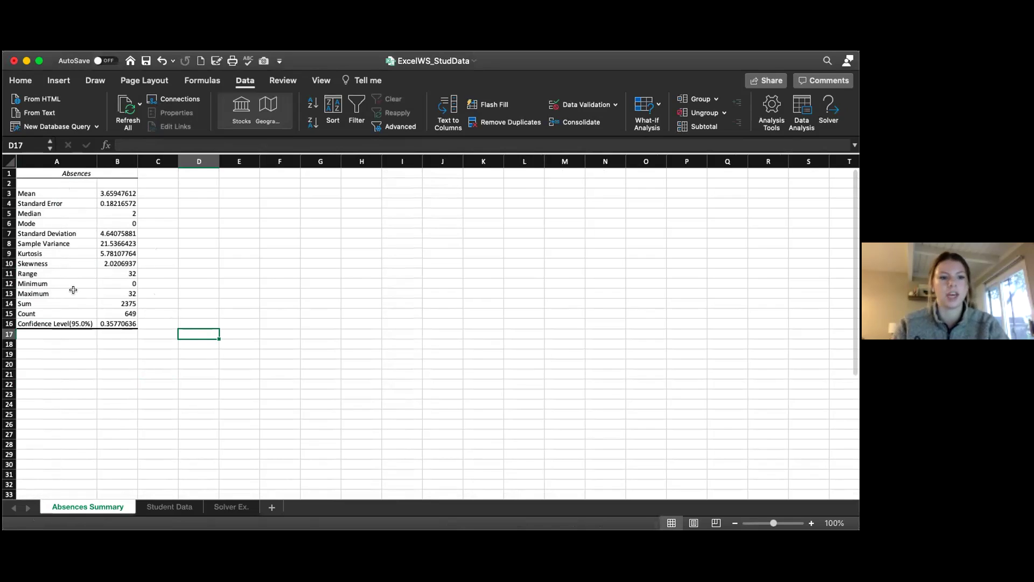
pyautogui.moveTo(113, 283); pyautogui.dragTo(126, 303)
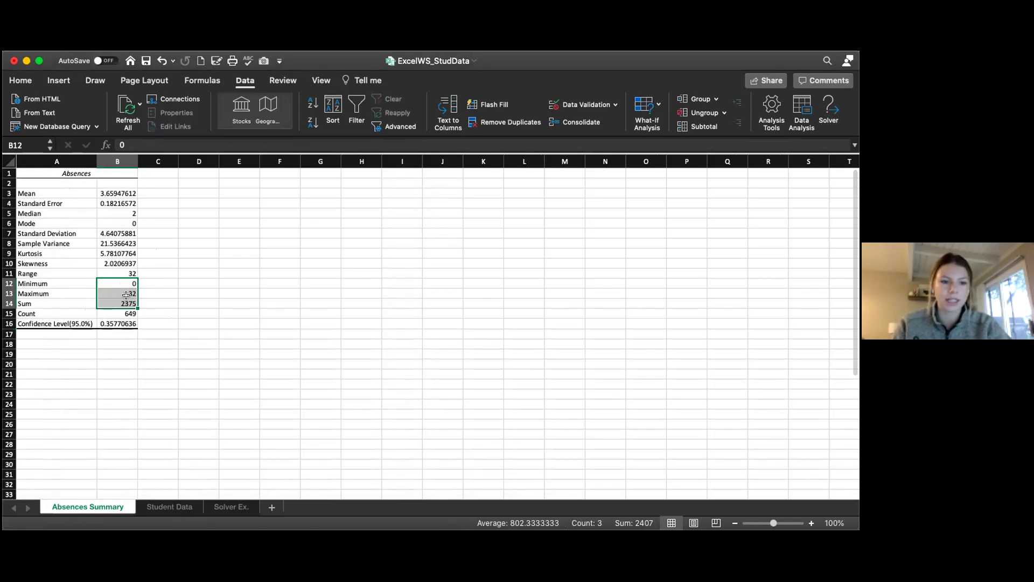
pyautogui.click(171, 300)
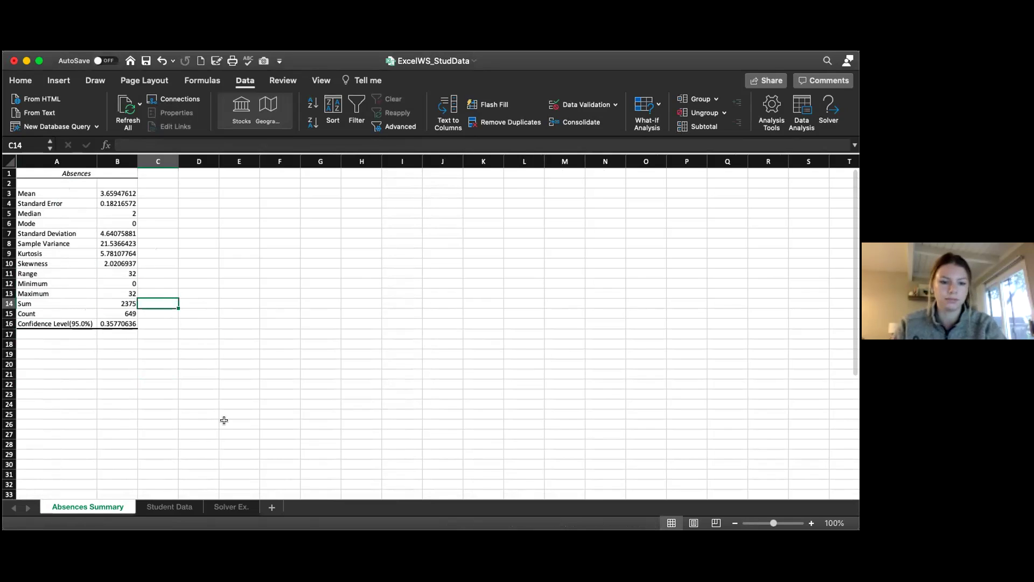
# - Return to the Student Data sheet and highlight the Wknd Alc and 1st Trimester Grade columns in turn as variables to compare
pyautogui.click(176, 509)
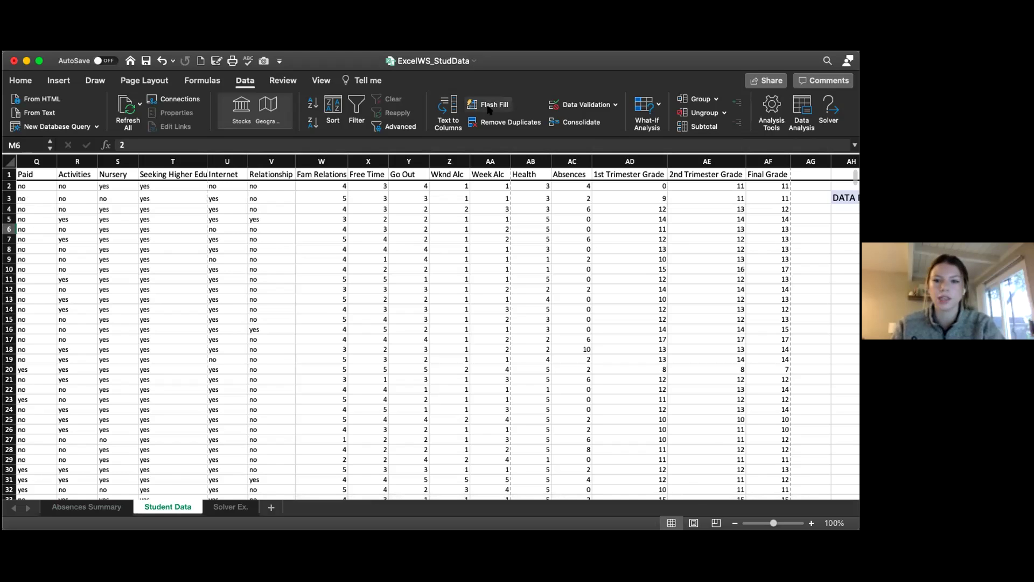
pyautogui.scroll(1, 627, 266)
pyautogui.hscroll(1, 627, 267)
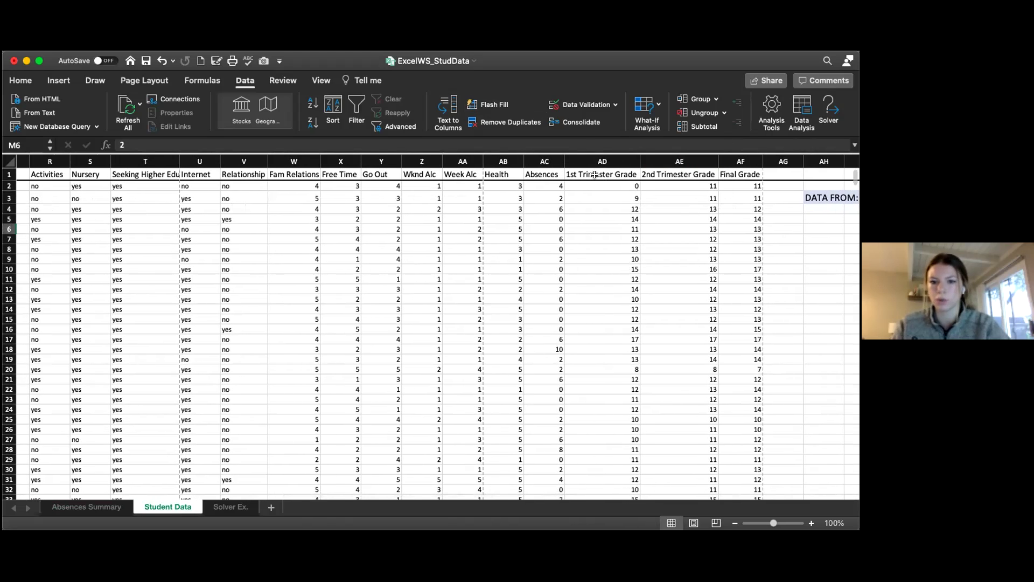
pyautogui.click(420, 161)
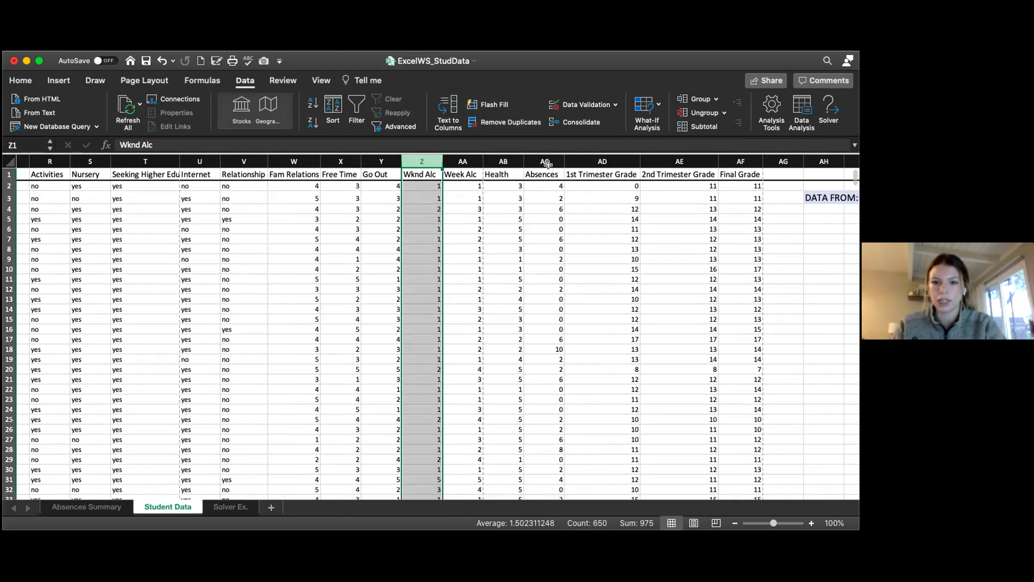
pyautogui.click(588, 160)
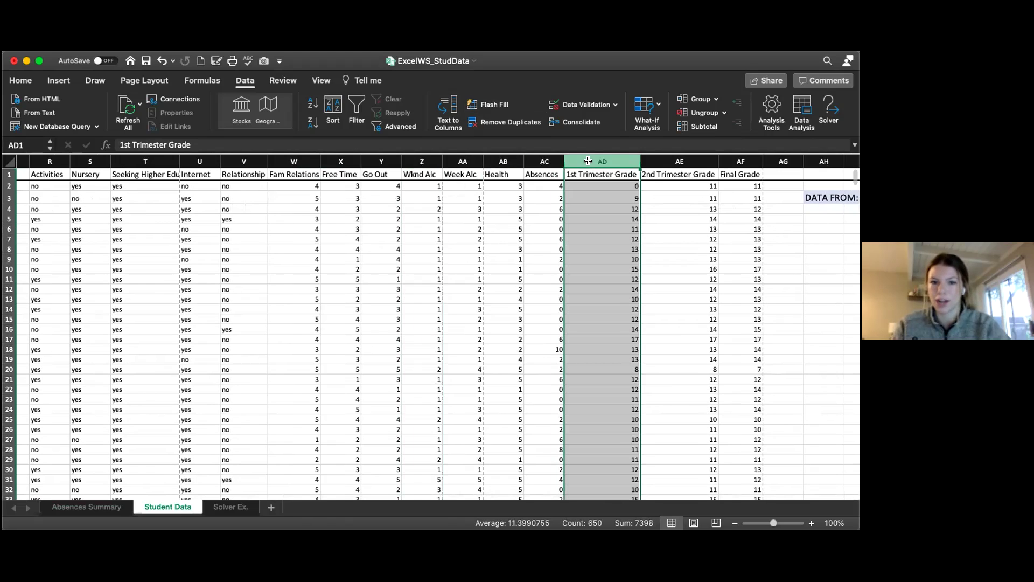
pyautogui.click(422, 161)
pyautogui.click(587, 160)
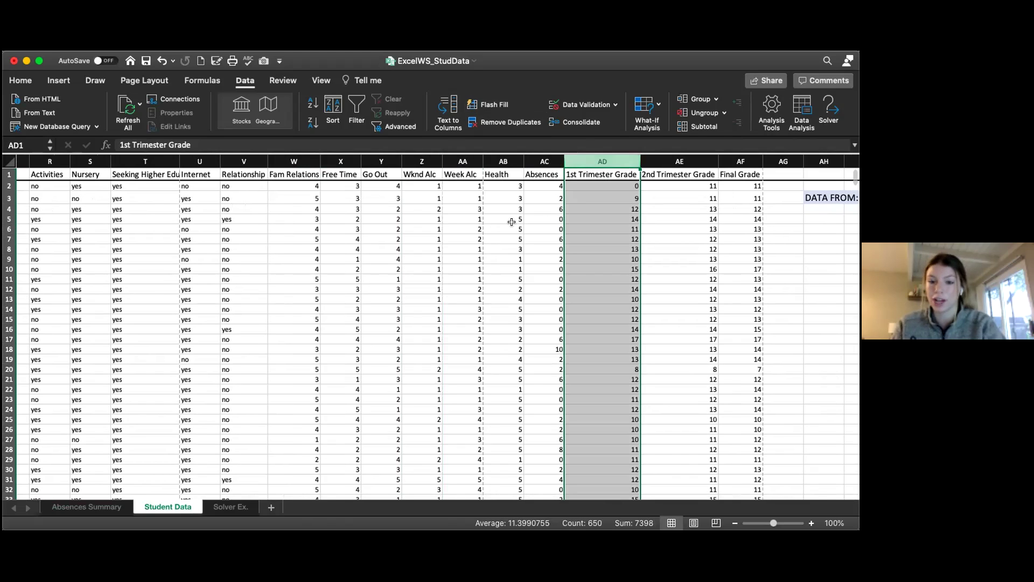
pyautogui.click(488, 228)
# - Start a Correlation analysis from the Data Analysis tools
pyautogui.click(796, 110)
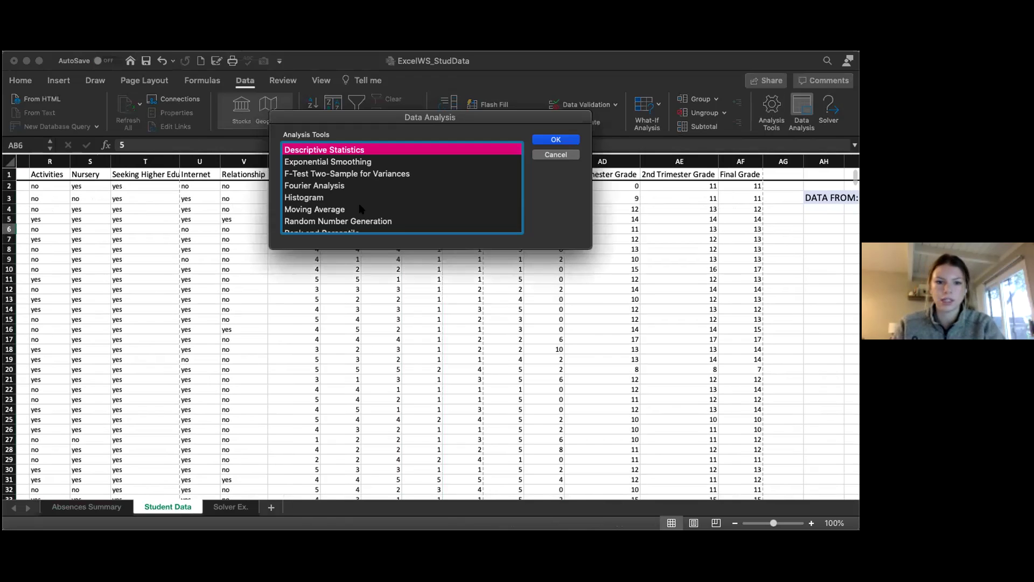
pyautogui.scroll(3, 361, 209)
pyautogui.click(317, 186)
pyautogui.click(541, 141)
# - Set the correlation's input range to the three grade columns with their headers, $AD$1:$AF$650
pyautogui.moveTo(511, 108); pyautogui.dragTo(393, 174)
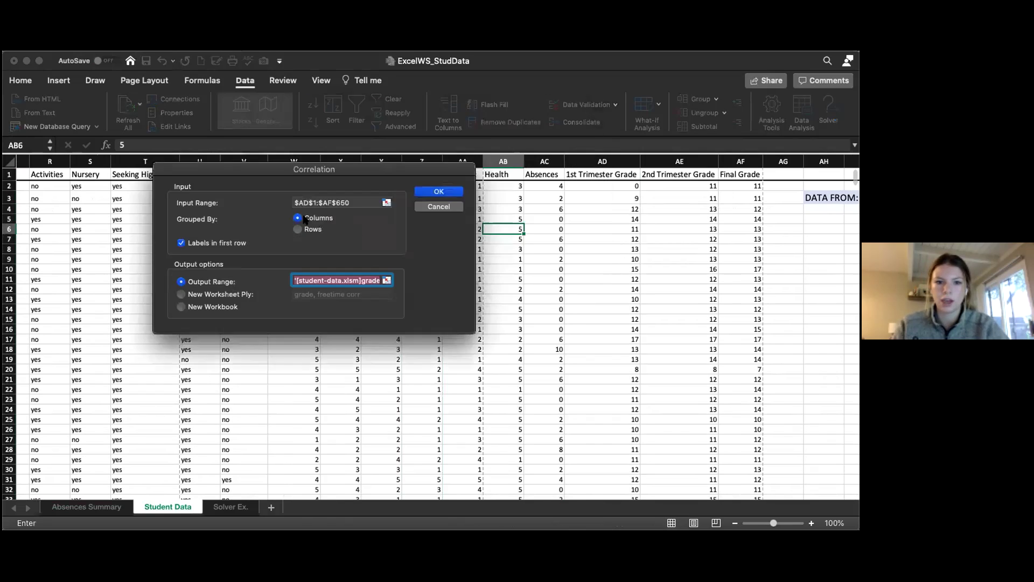
pyautogui.click(295, 248)
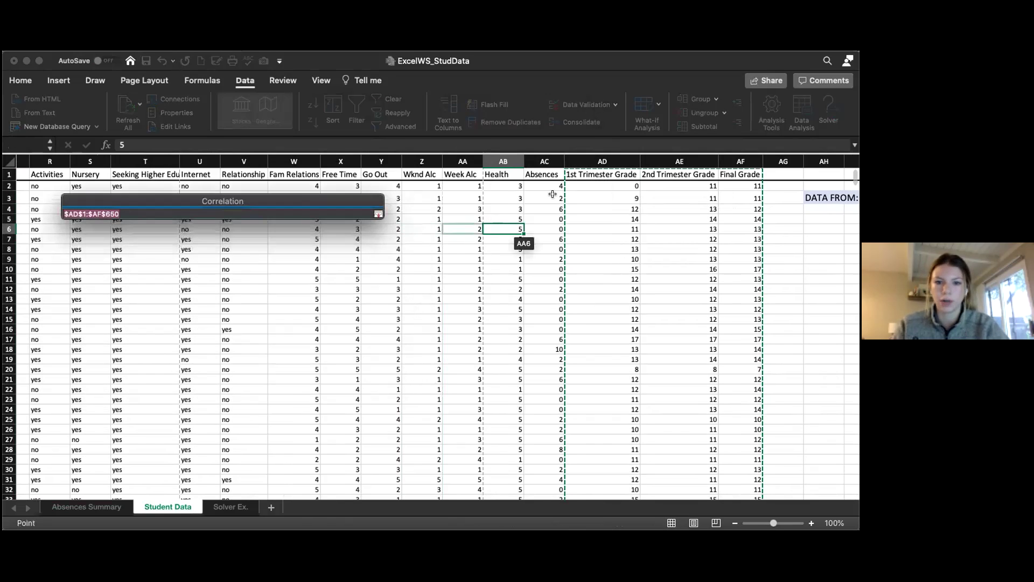
pyautogui.moveTo(591, 177); pyautogui.dragTo(728, 174)
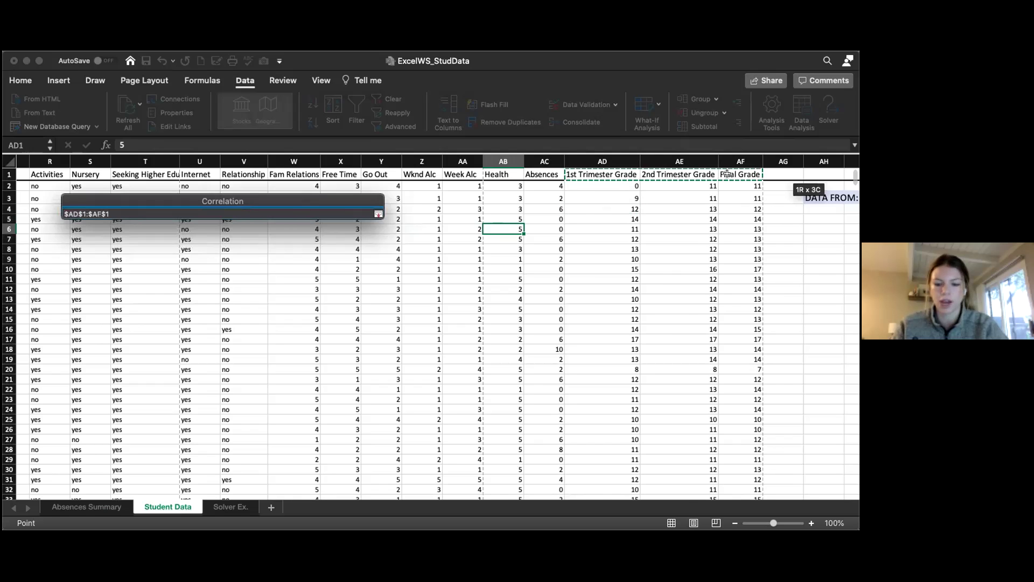
pyautogui.press('super+shift+Down')
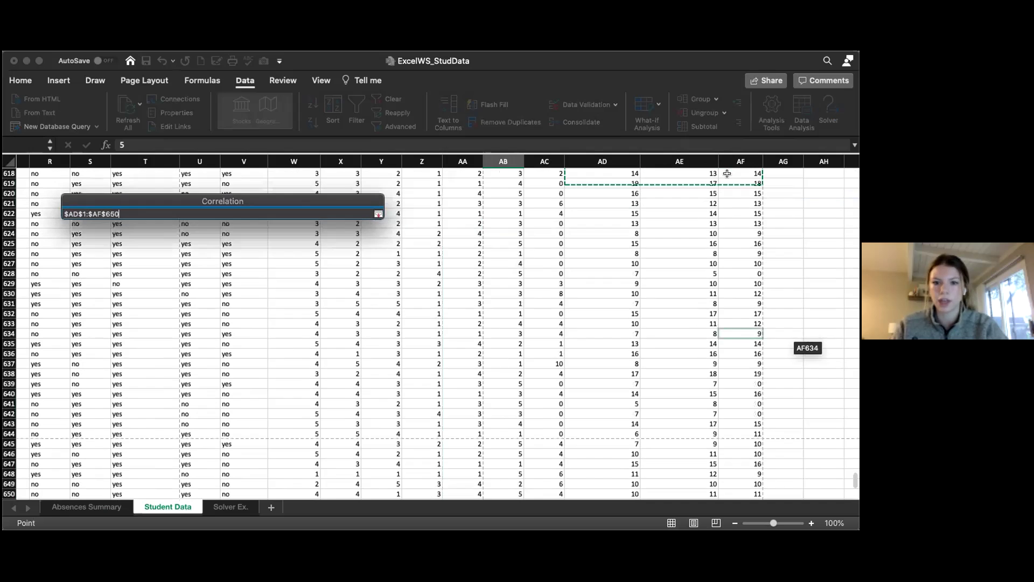
pyautogui.press('Return')
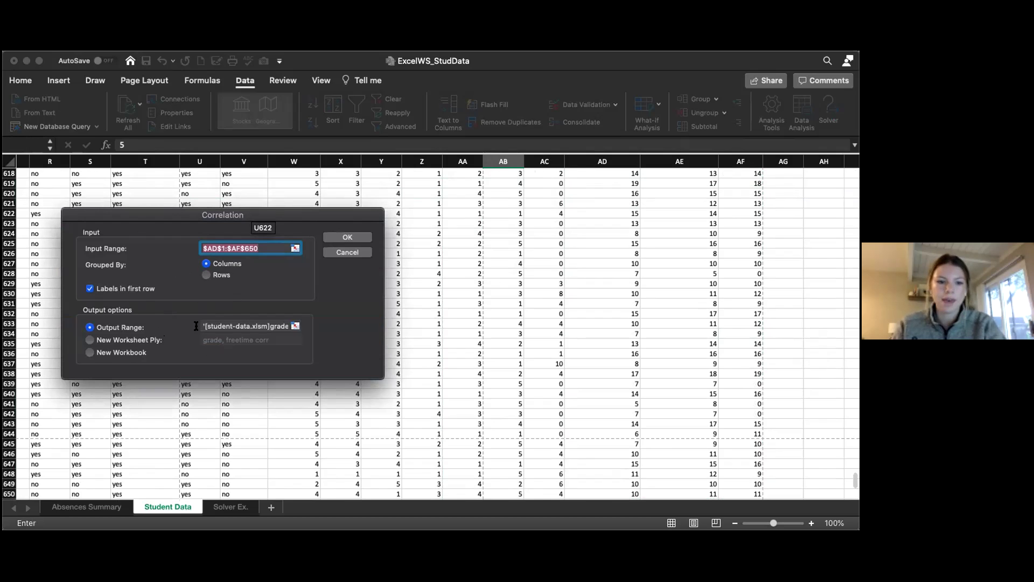
# - Try to direct the correlation output to a new worksheet and check the existing output range reference
pyautogui.click(90, 340)
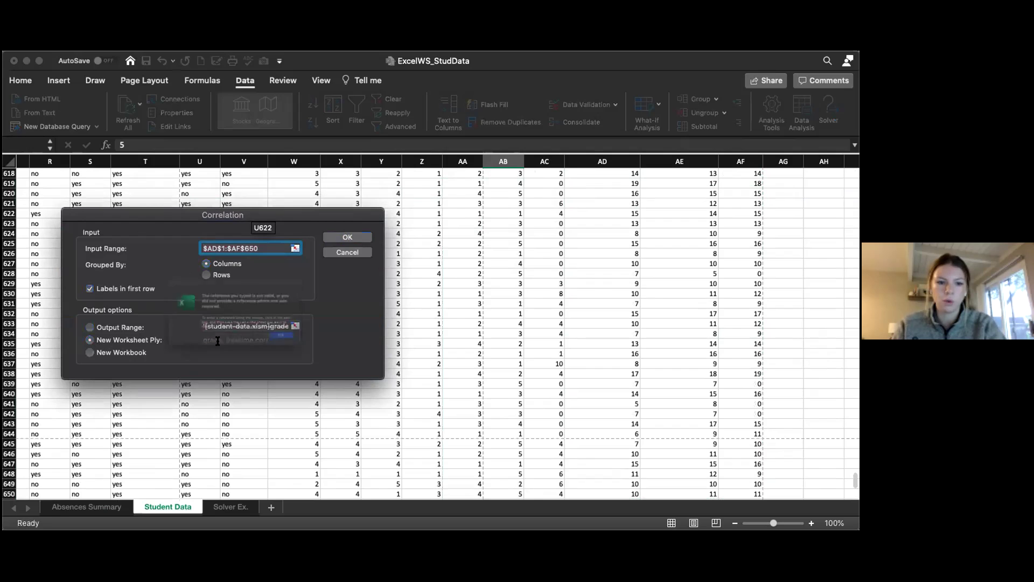
pyautogui.press('Return')
pyautogui.click(328, 358)
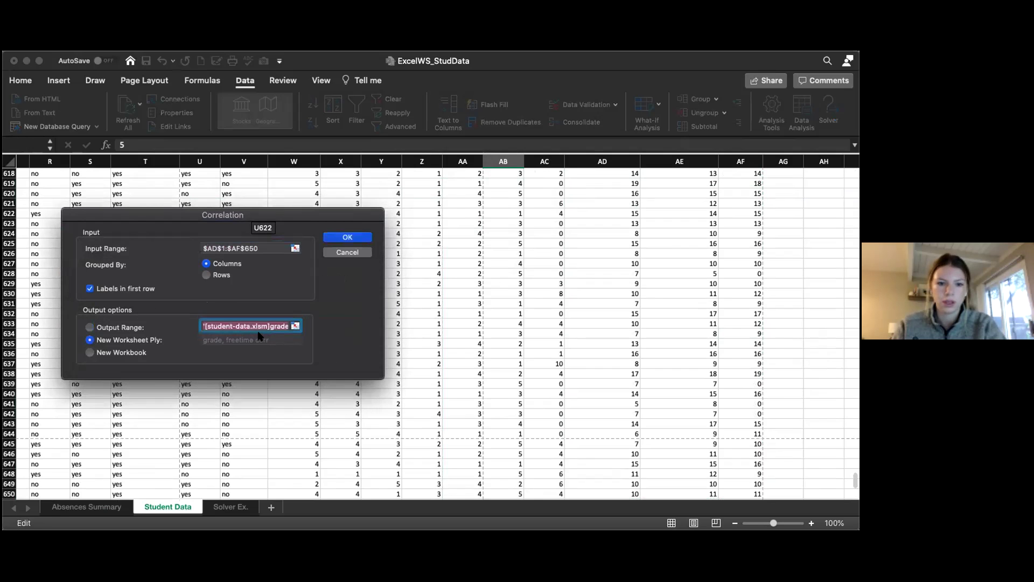
pyautogui.click(295, 326)
pyautogui.click(381, 213)
pyautogui.click(144, 340)
pyautogui.press('Return')
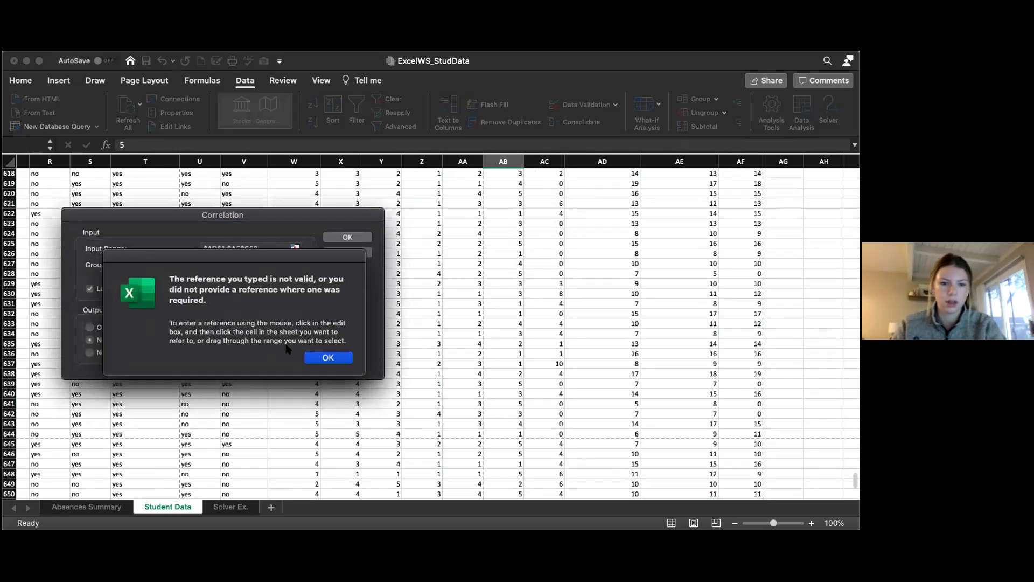
pyautogui.click(320, 357)
# - Try a new workbook as the correlation's output destination, and retry running it with a new worksheet as the destination
pyautogui.click(90, 353)
pyautogui.click(337, 356)
pyautogui.click(90, 340)
pyautogui.press('Return')
pyautogui.click(328, 358)
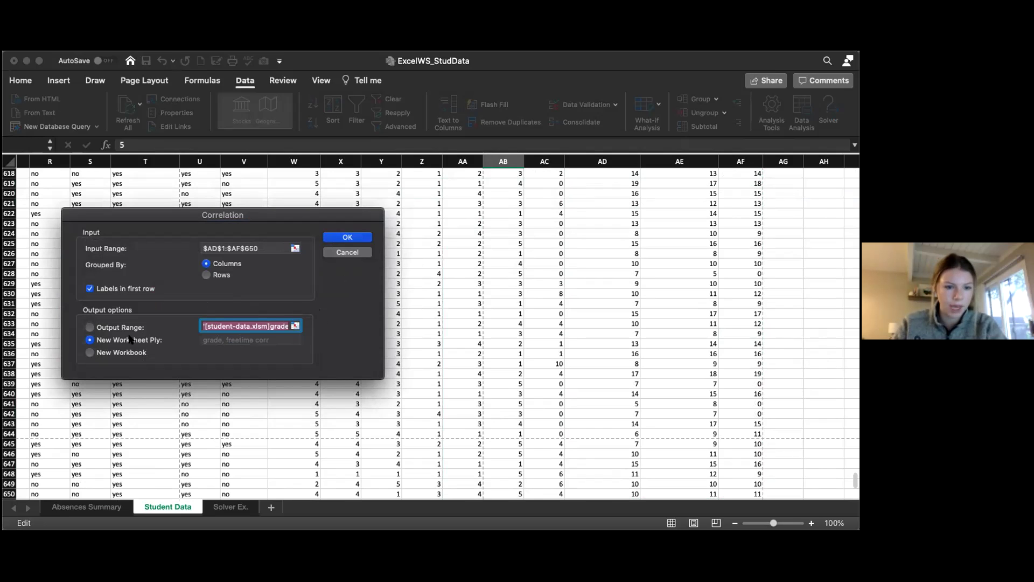
pyautogui.click(348, 238)
pyautogui.click(323, 357)
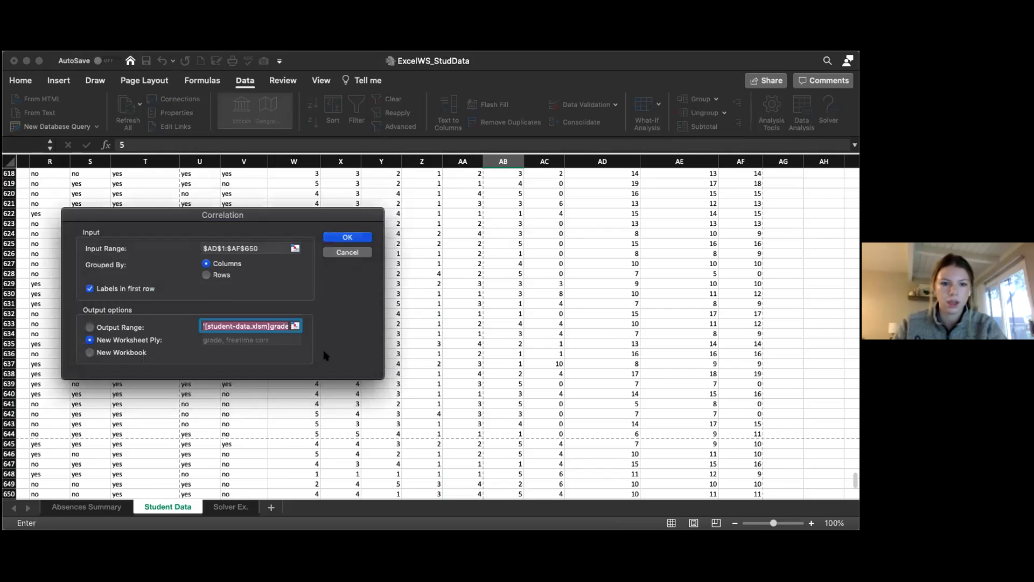
# - Recheck the correlation's input range, try both Output Range and New Worksheet Ply as destinations, and cancel the analysis
pyautogui.click(296, 249)
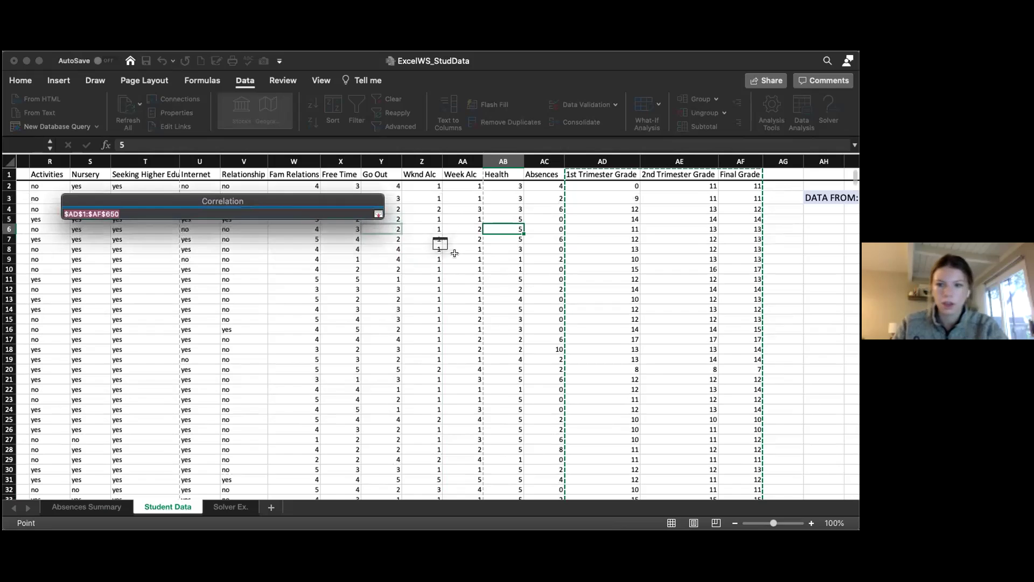
pyautogui.hscroll(-2, 518, 270)
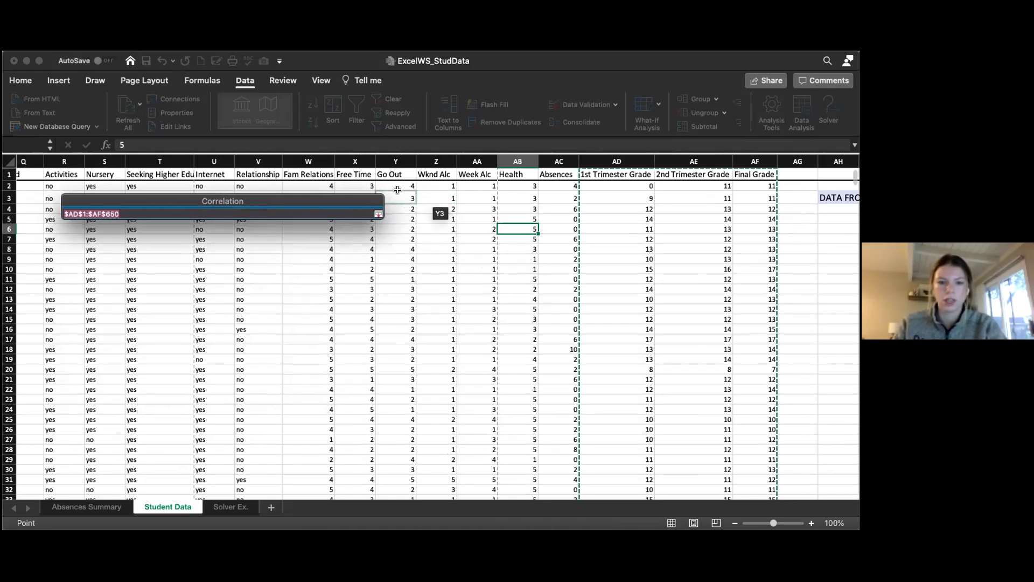
pyautogui.click(378, 214)
pyautogui.click(91, 328)
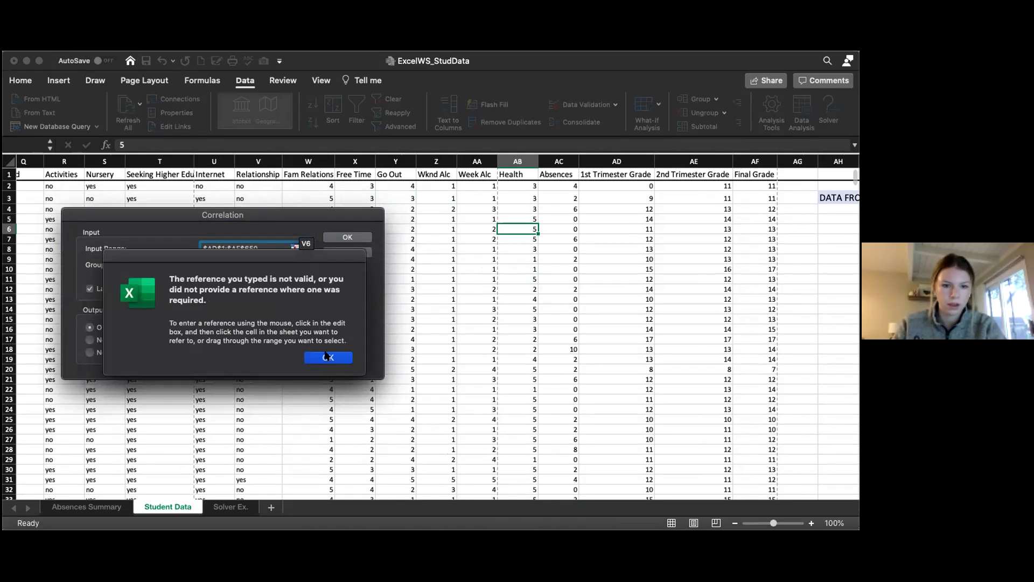
pyautogui.click(328, 357)
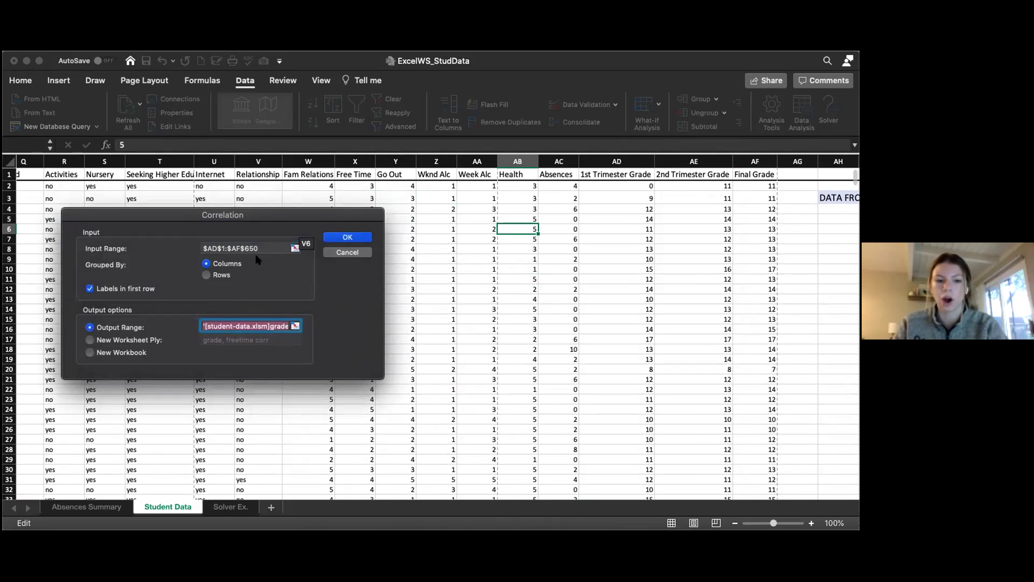
pyautogui.click(89, 340)
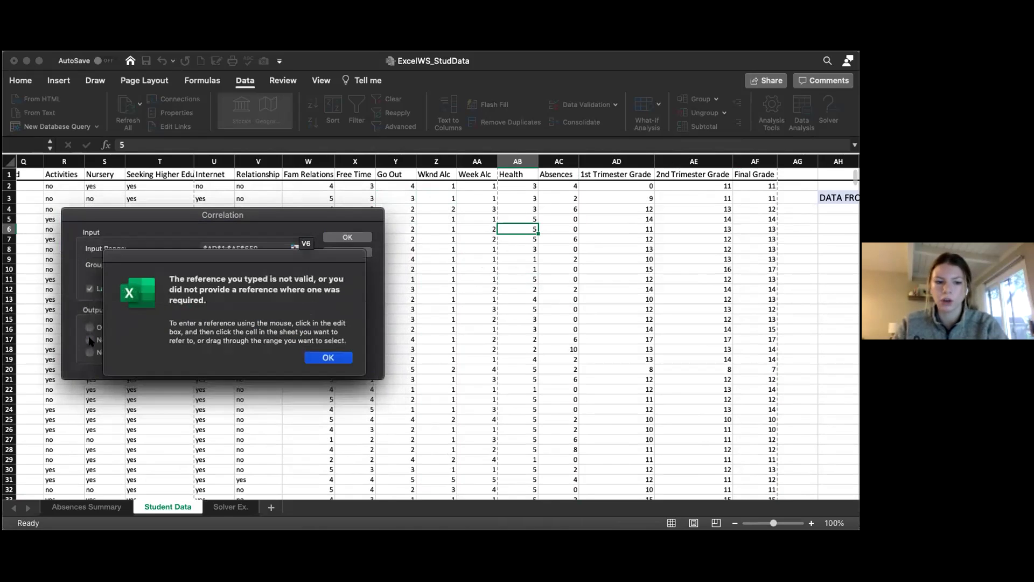
pyautogui.click(328, 358)
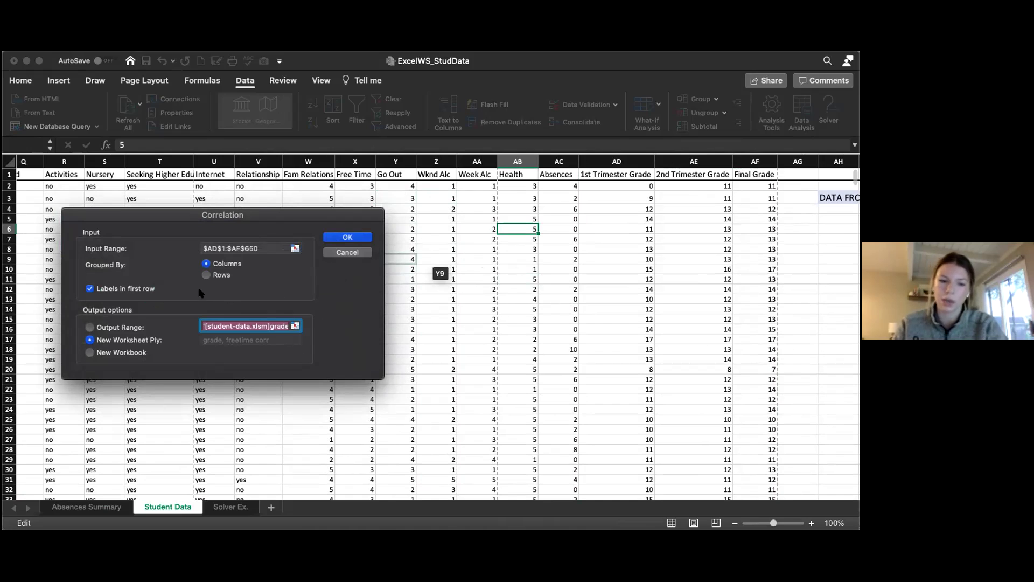
pyautogui.click(348, 251)
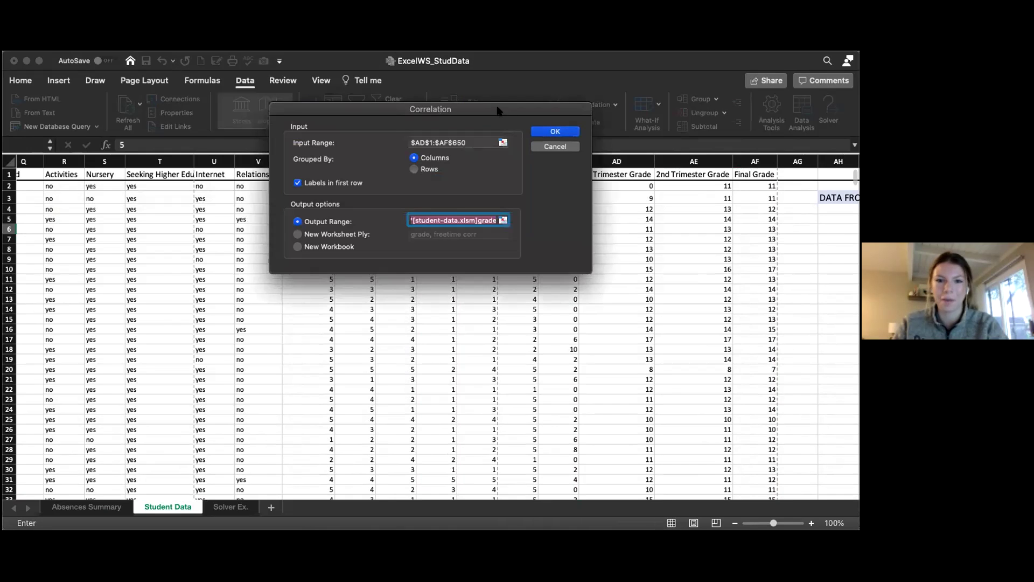
# - Enter the three grade columns, $AD$1:$AF$650, as the output range of the Correlation analysis
pyautogui.moveTo(498, 111); pyautogui.dragTo(278, 144)
pyautogui.click(597, 185)
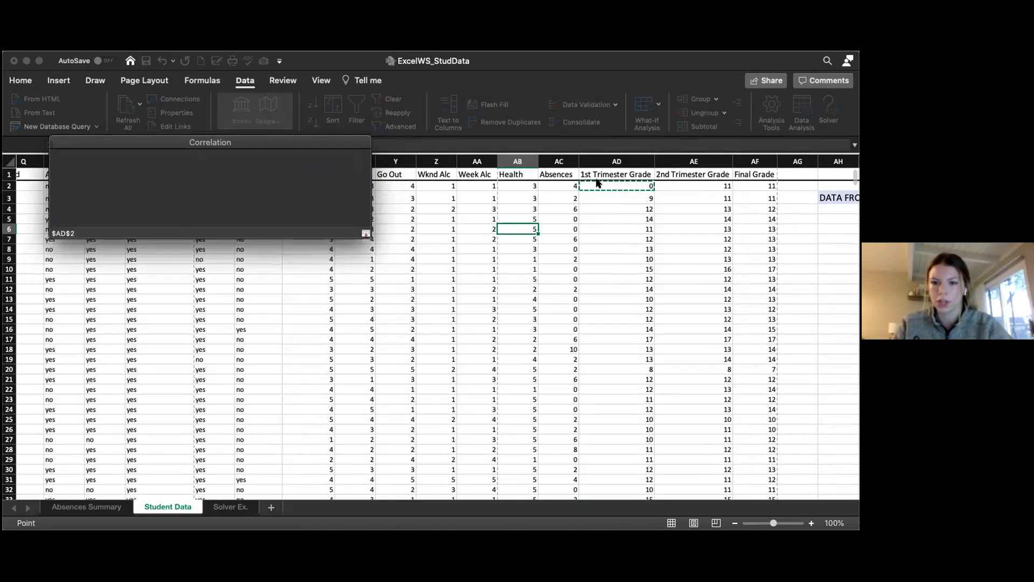
pyautogui.moveTo(589, 174); pyautogui.dragTo(745, 177)
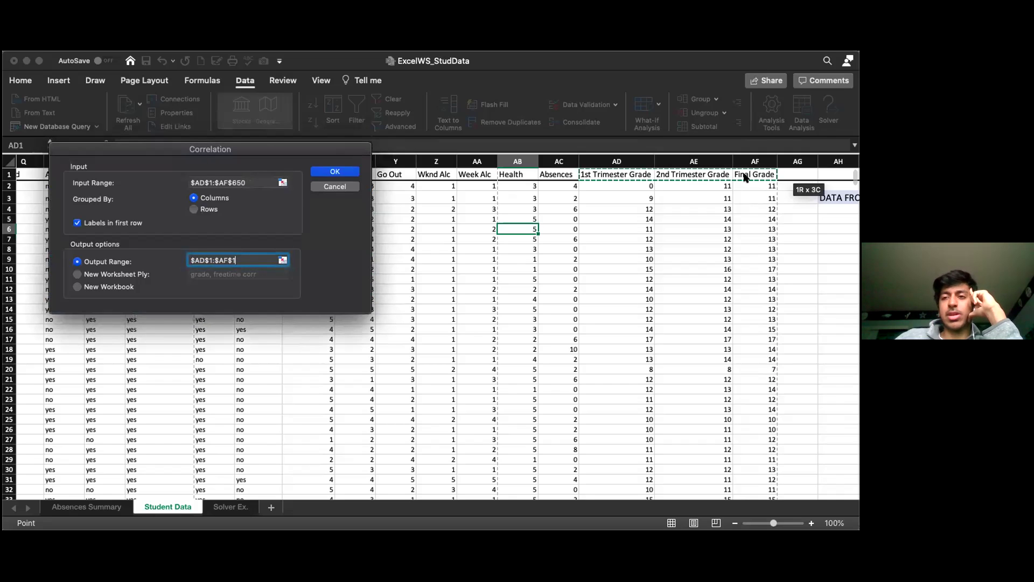
pyautogui.press('super+shift+Down')
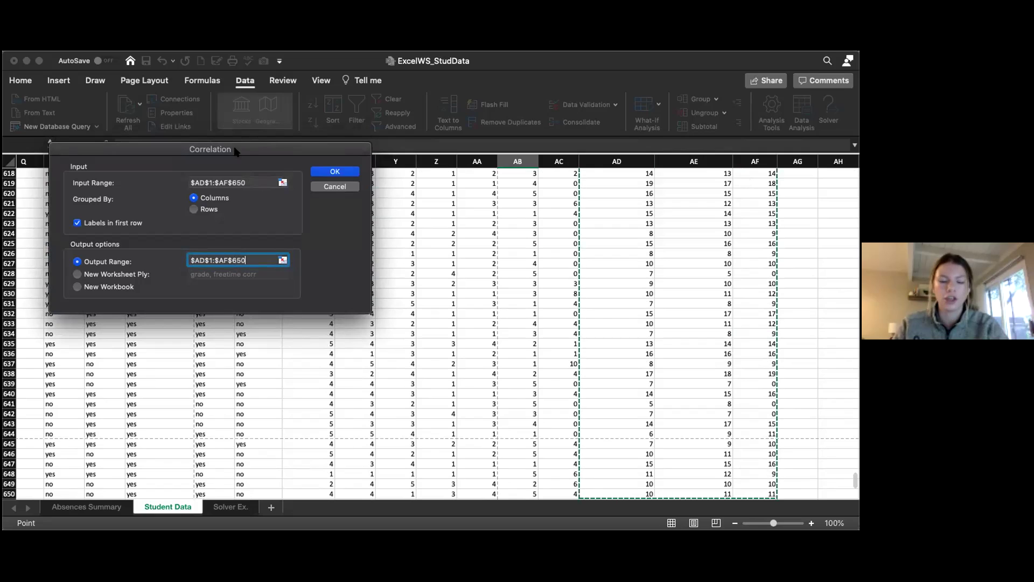
pyautogui.moveTo(235, 151); pyautogui.dragTo(263, 192)
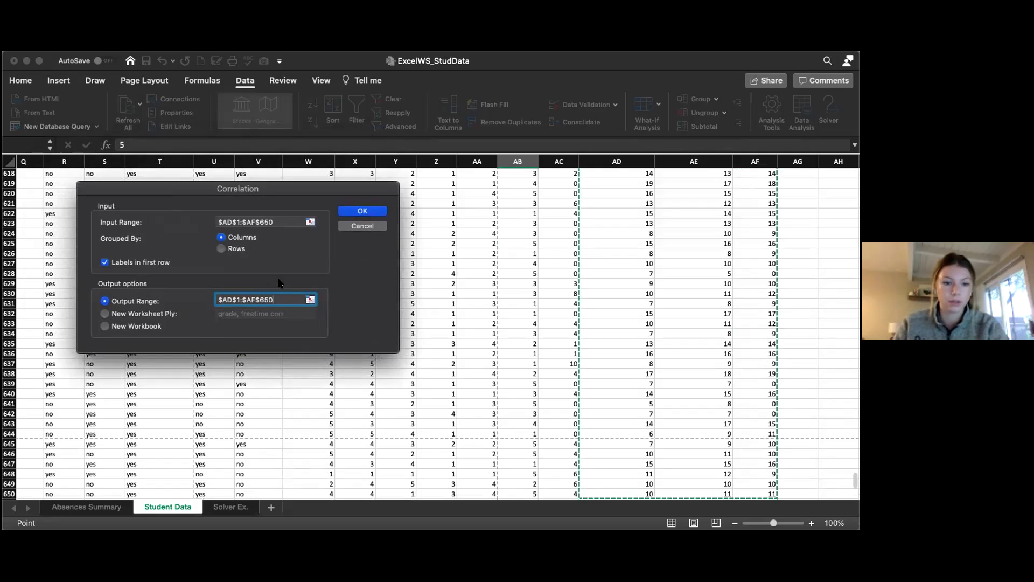
# - Set the correlation's output range to the empty cells $AH$5:$AP$23 below the data source link and run the analysis
pyautogui.click(311, 300)
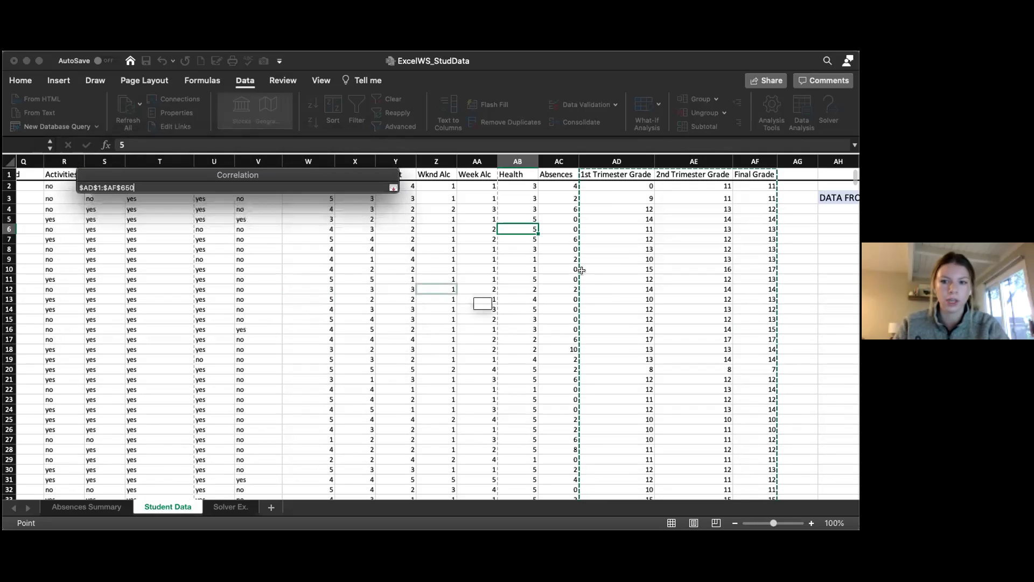
pyautogui.moveTo(826, 215); pyautogui.dragTo(845, 399)
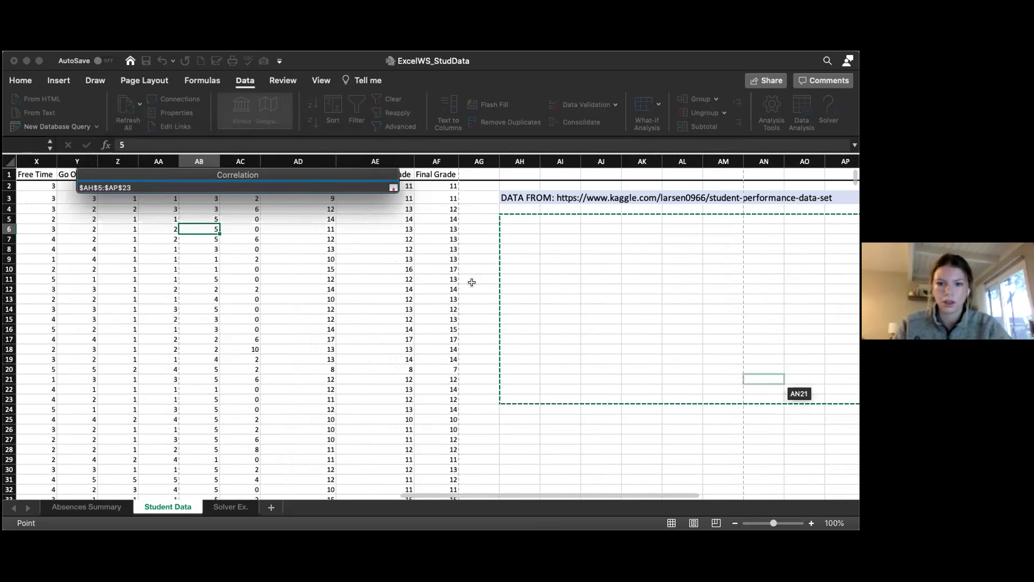
pyautogui.click(393, 187)
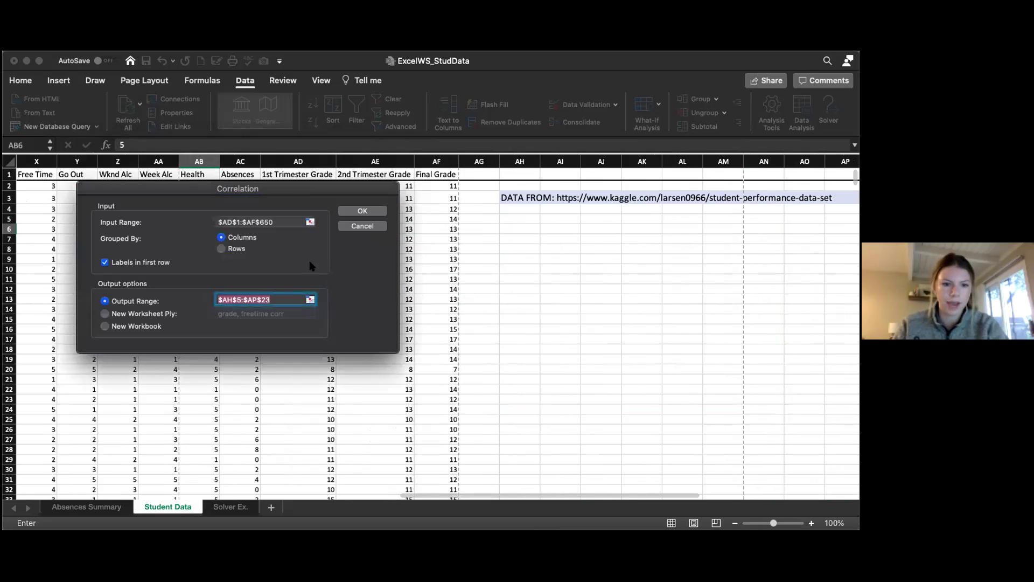
pyautogui.click(362, 210)
pyautogui.click(560, 270)
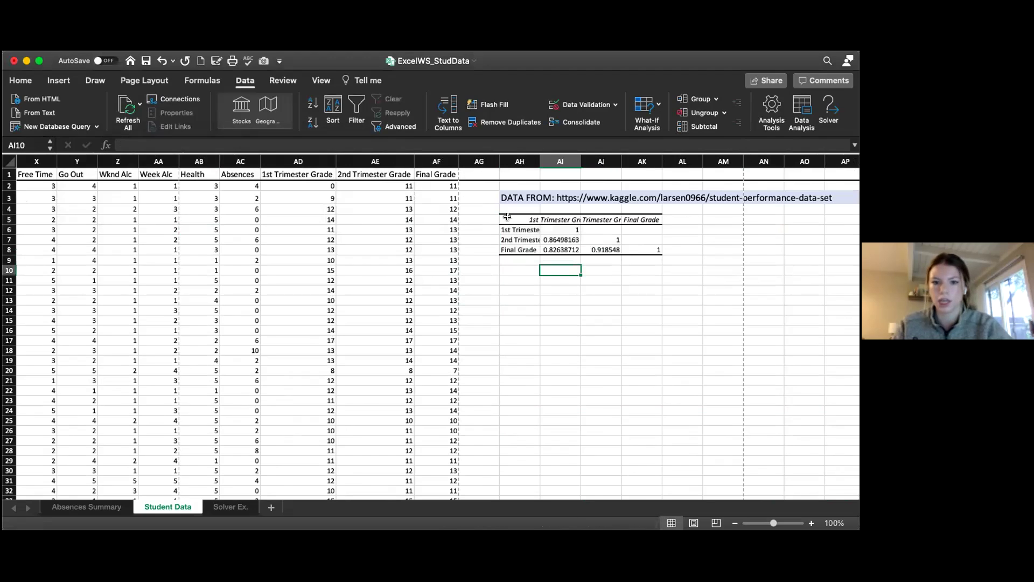
# - Highlight the grade correlation table and examine the individual coefficients, ending on the one for 2nd Trimester Grade and Final Grade
pyautogui.moveTo(495, 210); pyautogui.dragTo(678, 260)
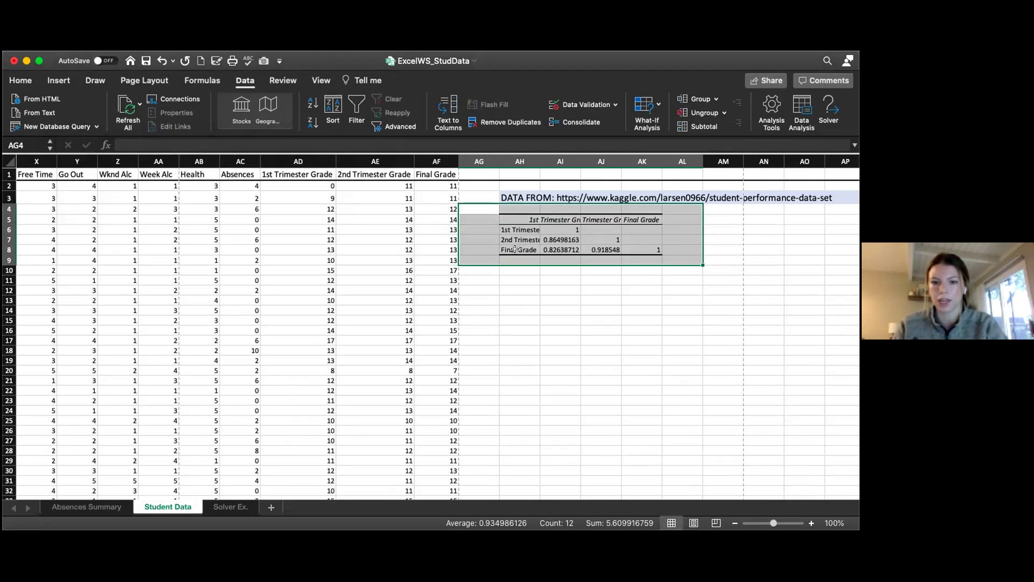
pyautogui.click(596, 259)
pyautogui.click(606, 250)
pyautogui.press('Left')
pyautogui.press('Up')
pyautogui.press('Down')
pyautogui.click(605, 250)
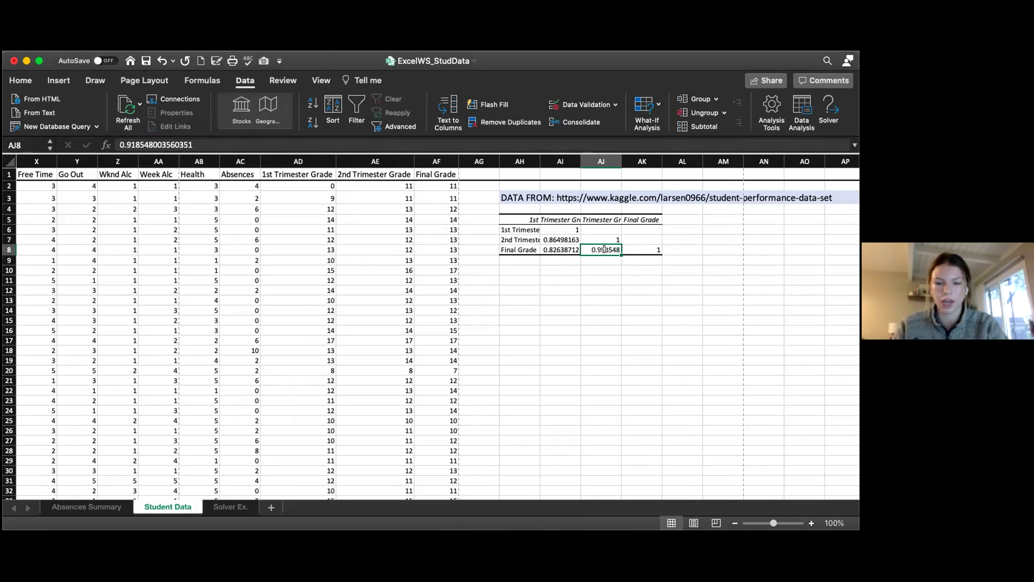
# - Start a Histogram analysis from the Data Analysis tools and move its dialog clear of the Absences and grade columns
pyautogui.hscroll(-3, 457, 342)
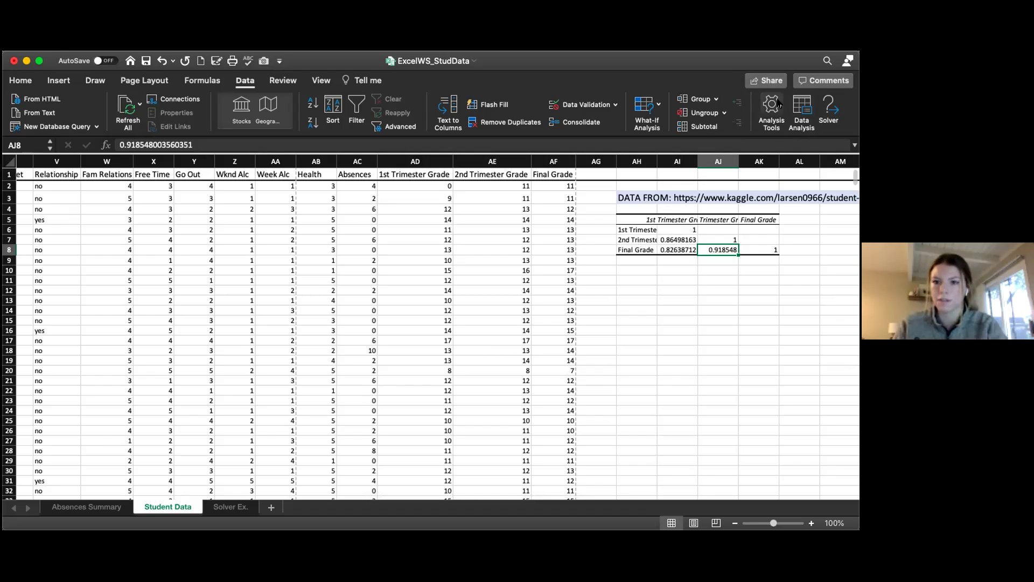
pyautogui.click(802, 111)
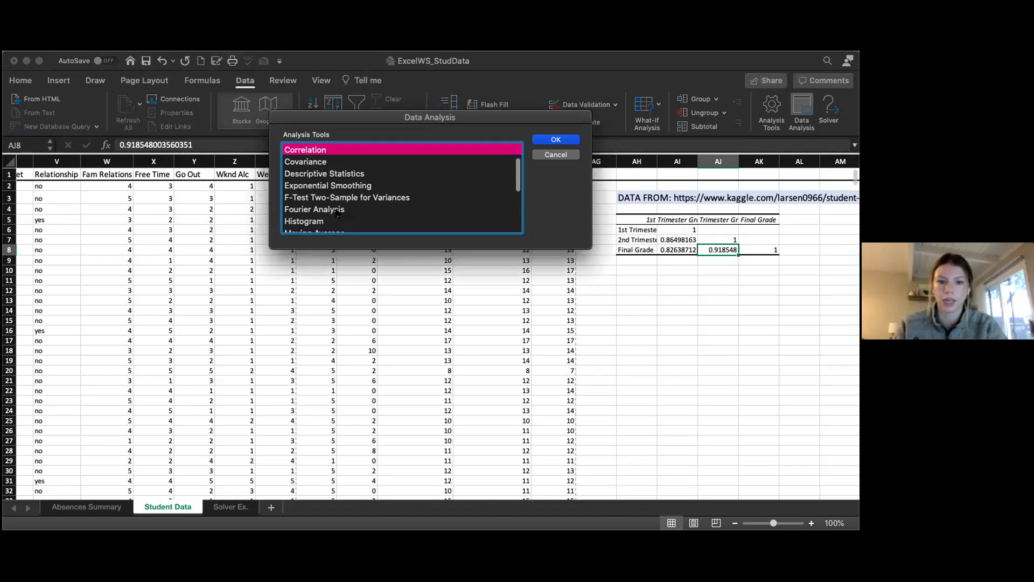
pyautogui.scroll(-2, 338, 215)
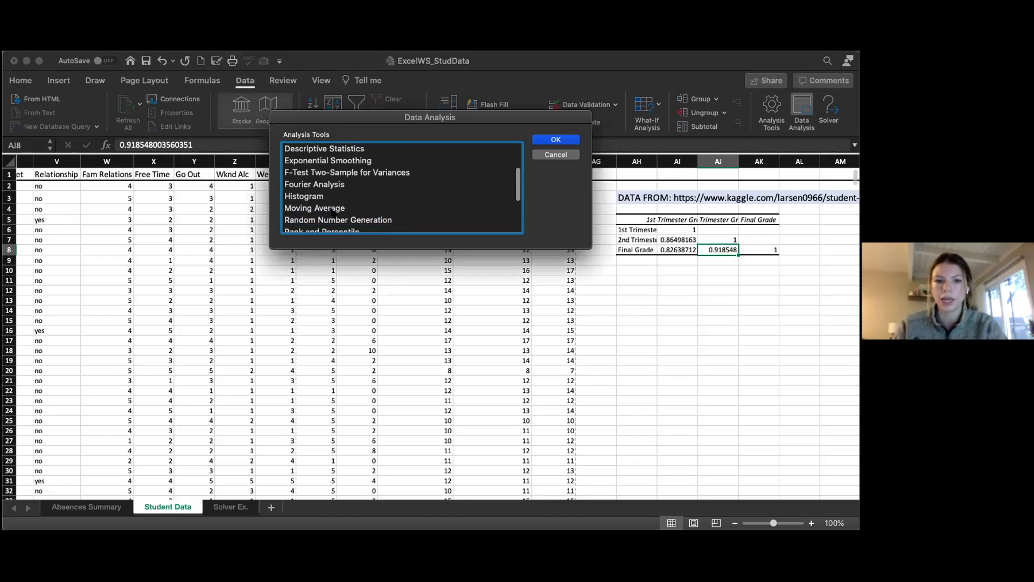
pyautogui.click(302, 196)
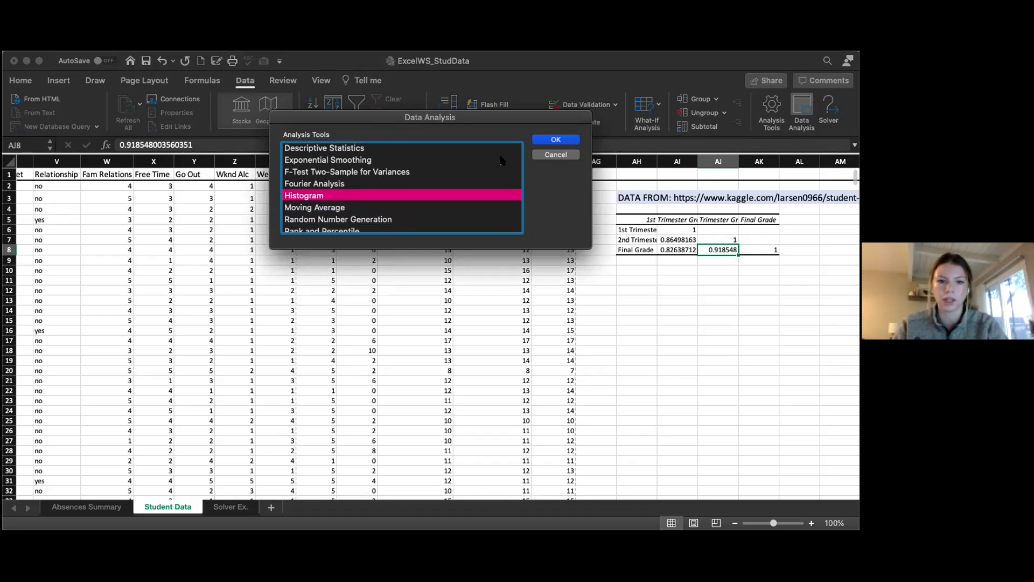
pyautogui.click(555, 139)
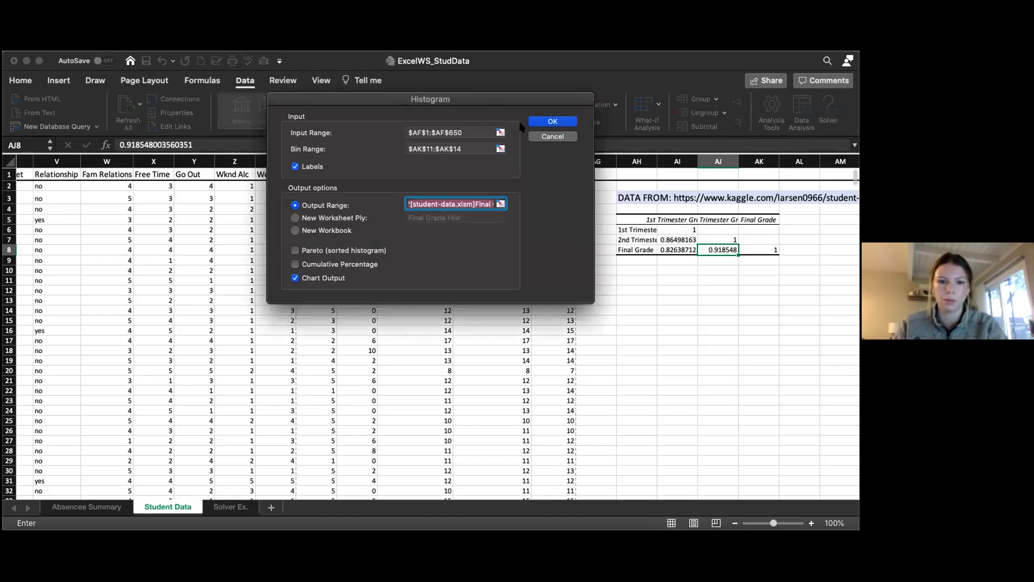
pyautogui.moveTo(477, 99); pyautogui.dragTo(242, 179)
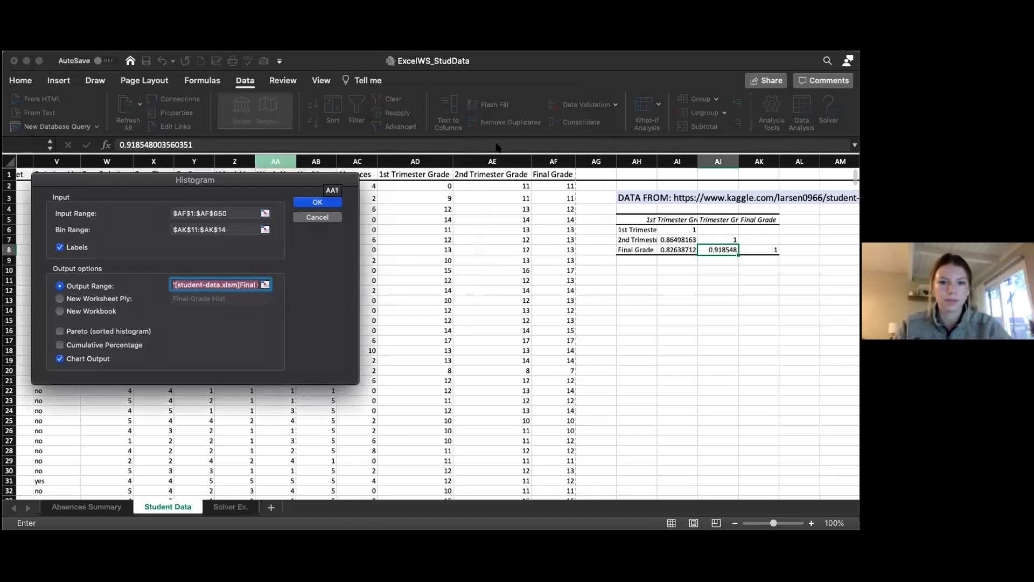
pyautogui.hscroll(-5, 432, 236)
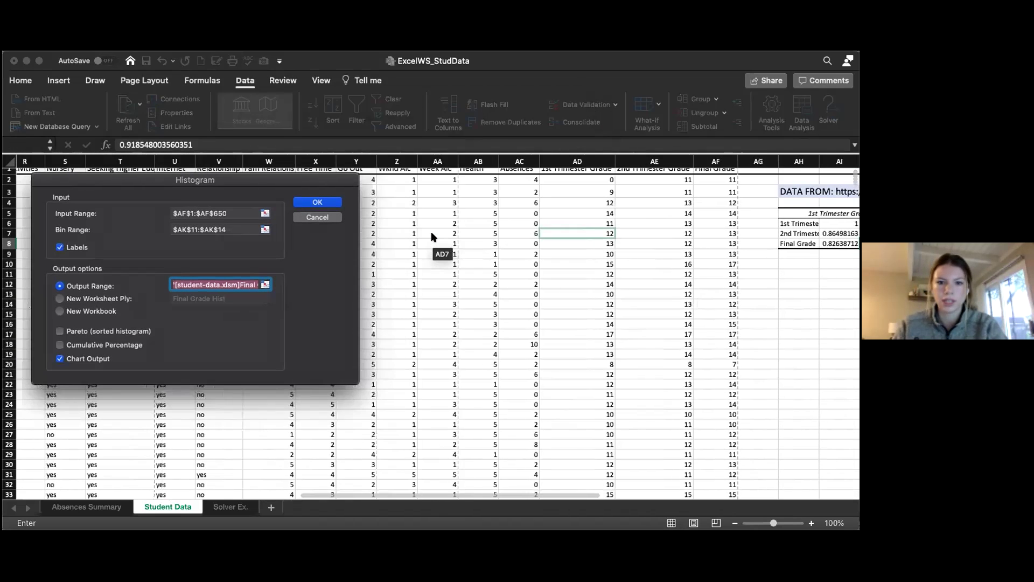
pyautogui.hscroll(-1, 432, 236)
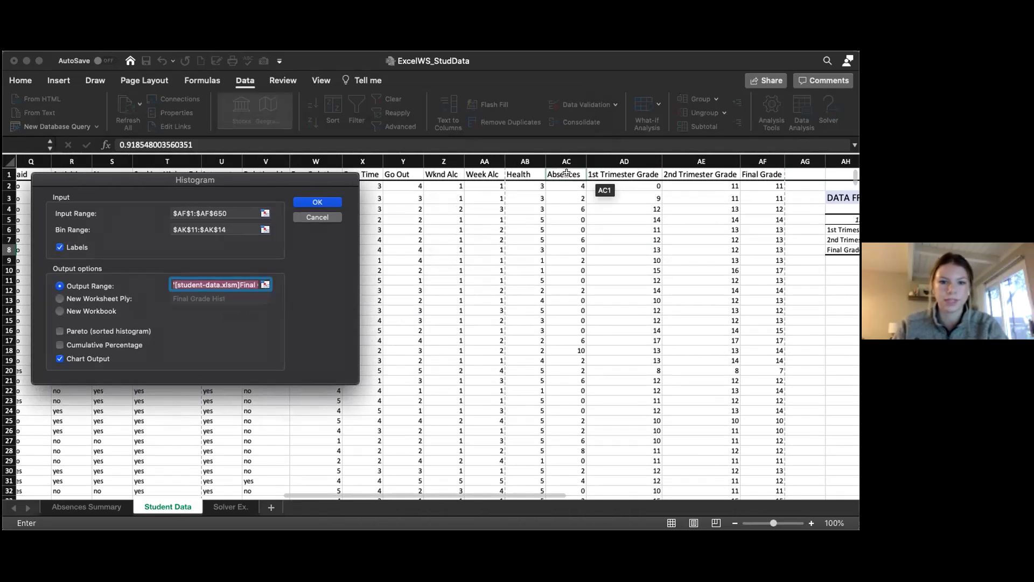
# - Enter the Absences column, $AC$1:$AC$650, as the histogram's output range and also as its input range
pyautogui.click(566, 173)
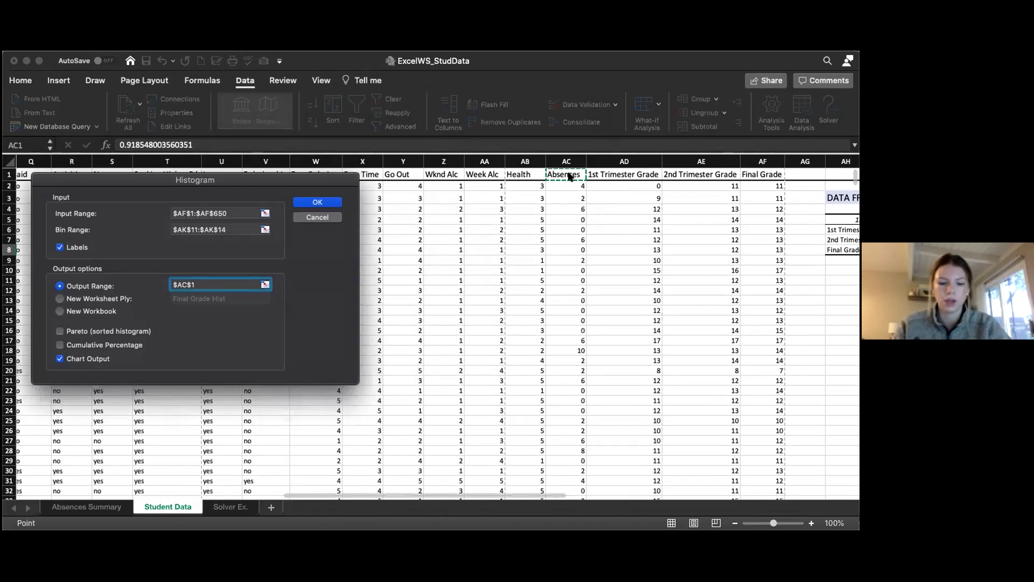
pyautogui.press('super+shift+Down')
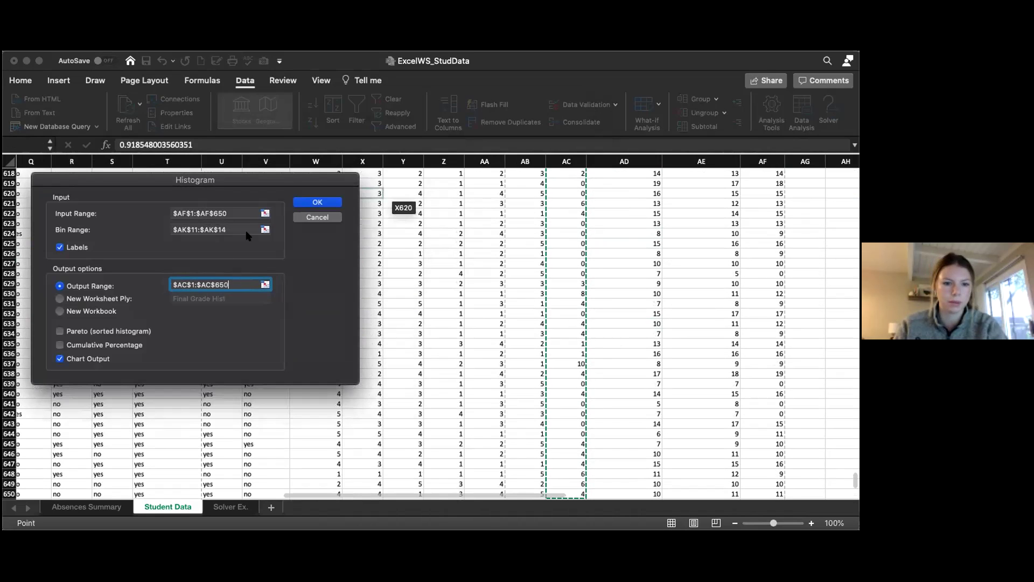
pyautogui.click(265, 212)
pyautogui.click(566, 174)
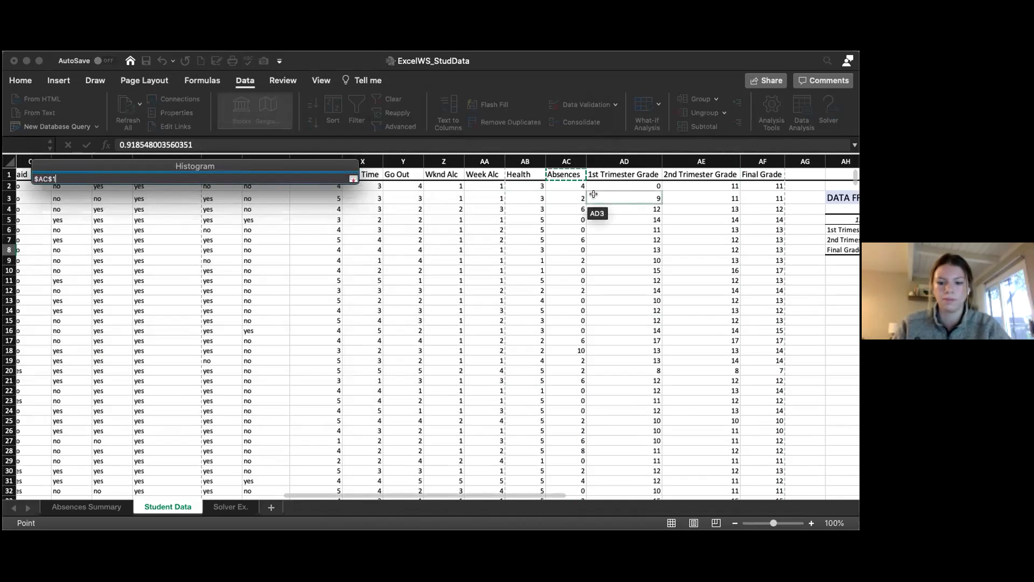
pyautogui.press('super+shift+Down')
pyautogui.click(353, 179)
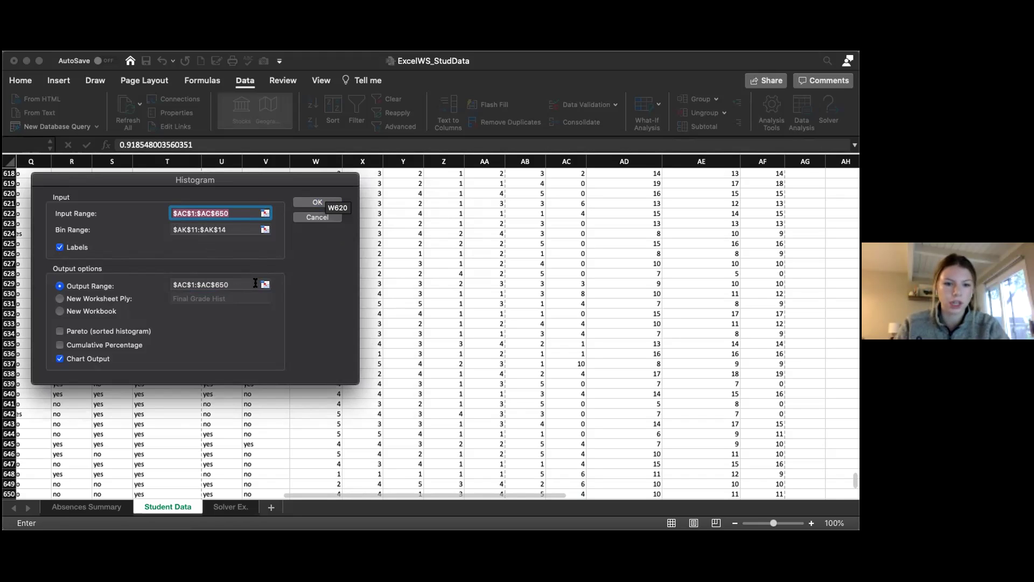
# - Send the histogram's output to a new worksheet named Absences Hist instead of a cell range
pyautogui.click(61, 300)
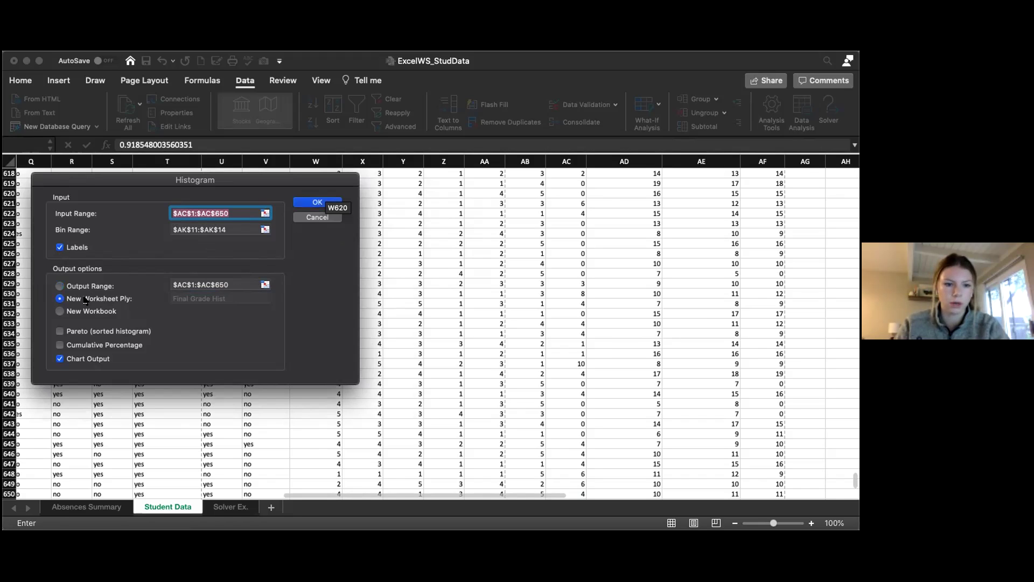
pyautogui.click(187, 302)
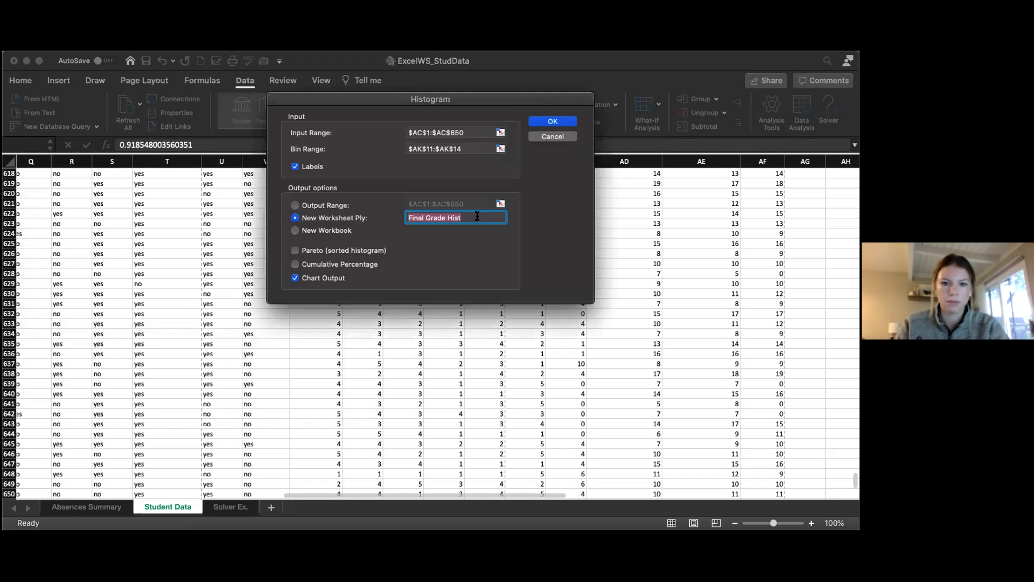
pyautogui.press('BackSpace')
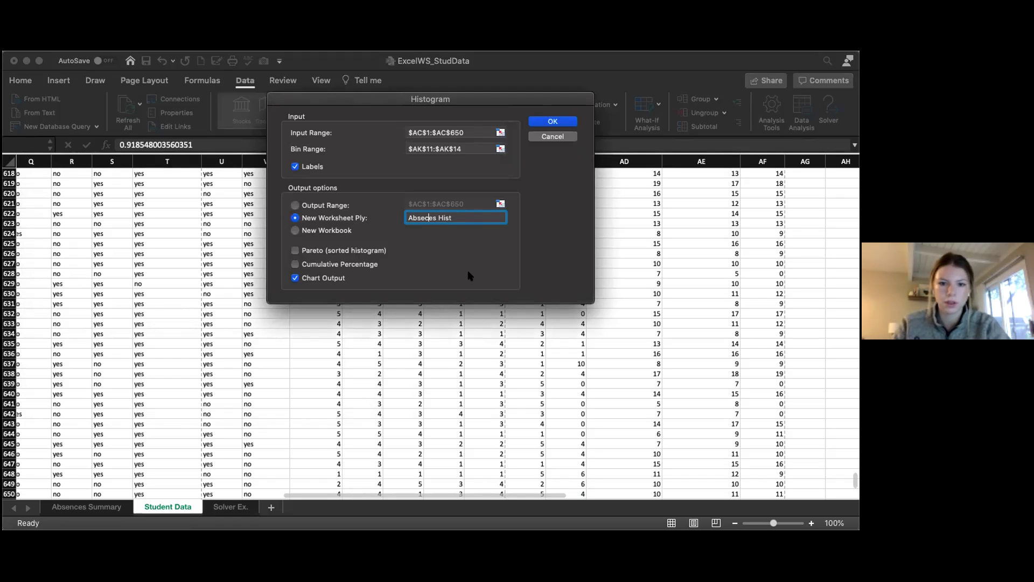
pyautogui.press('BackSpace')
pyautogui.press('BackSpace')
pyautogui.press('BackSpace')
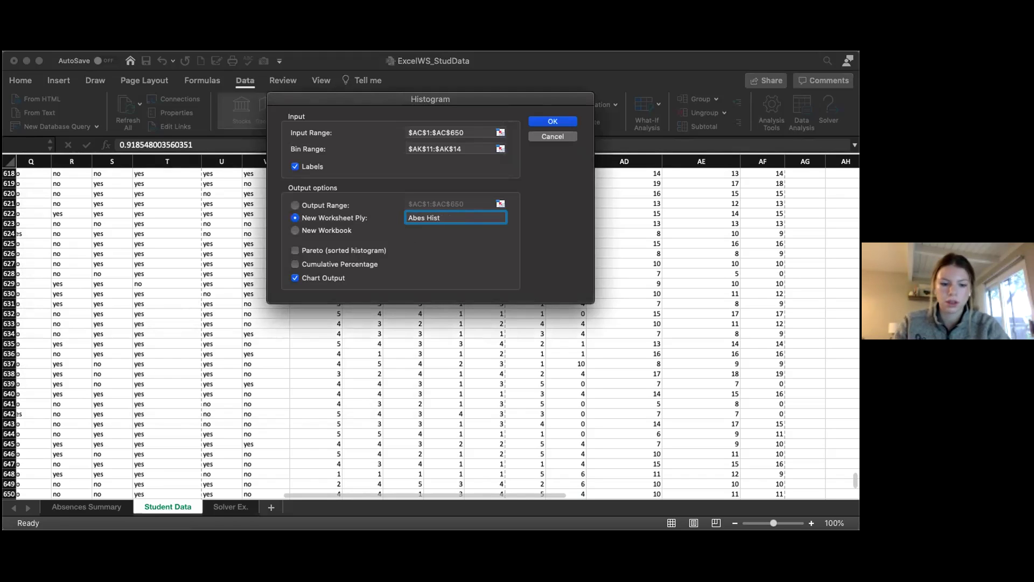
pyautogui.write('sens')
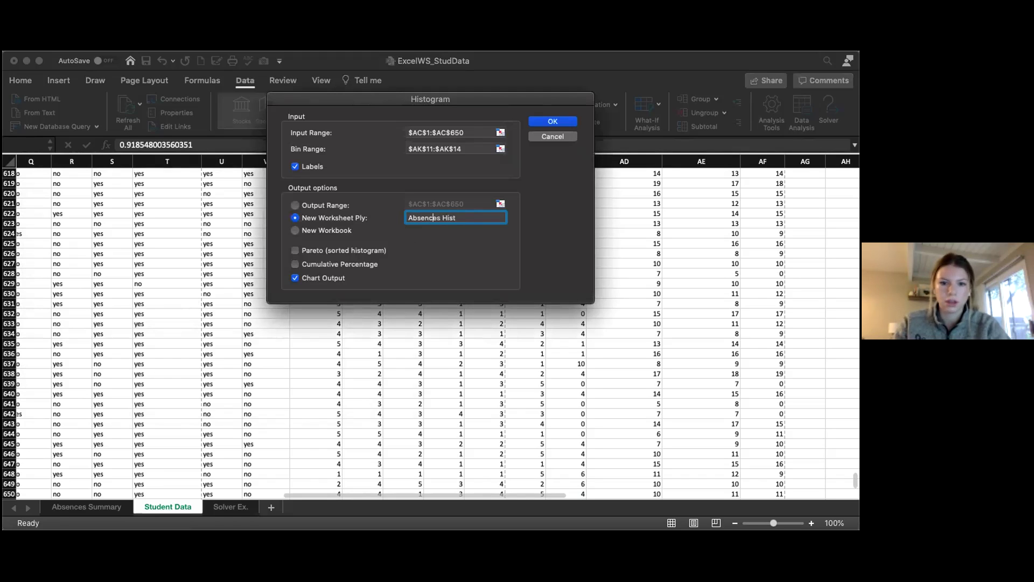
pyautogui.press('BackSpace')
pyautogui.write('c')
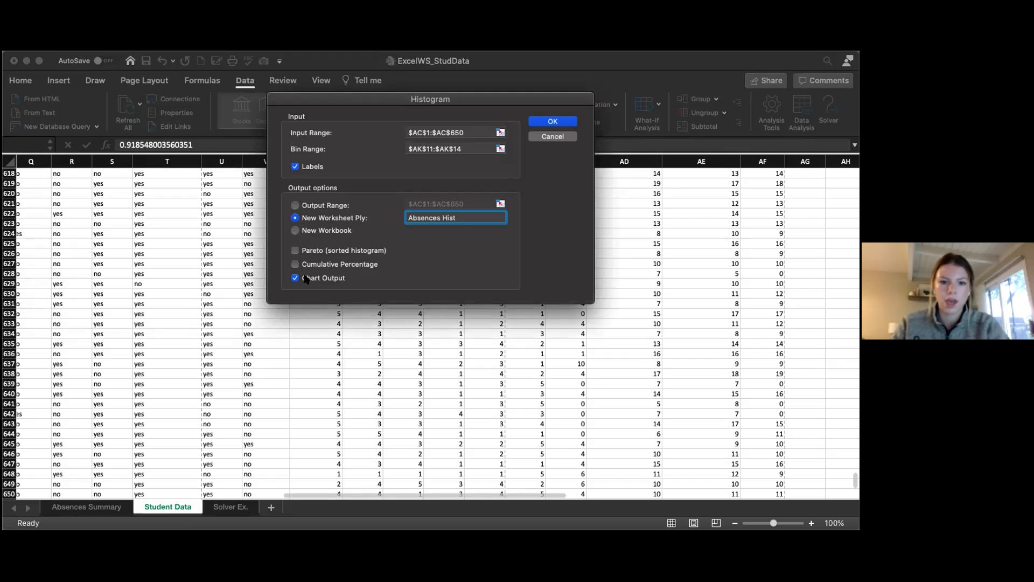
# - Try to run the absences histogram with bin range $AK$11:$AK$14 and chart output, and close the analysis dialogs
pyautogui.click(552, 121)
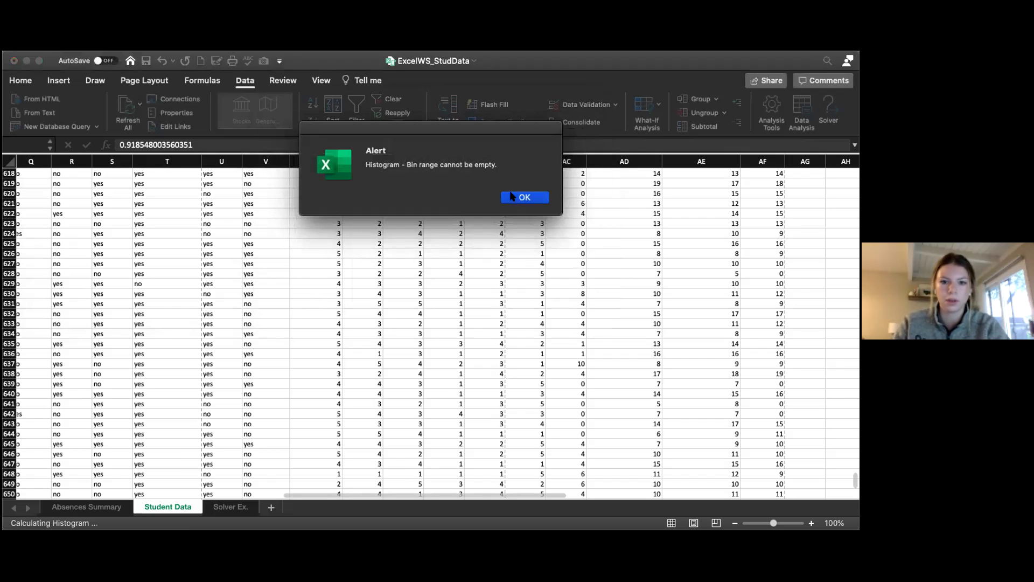
pyautogui.click(524, 197)
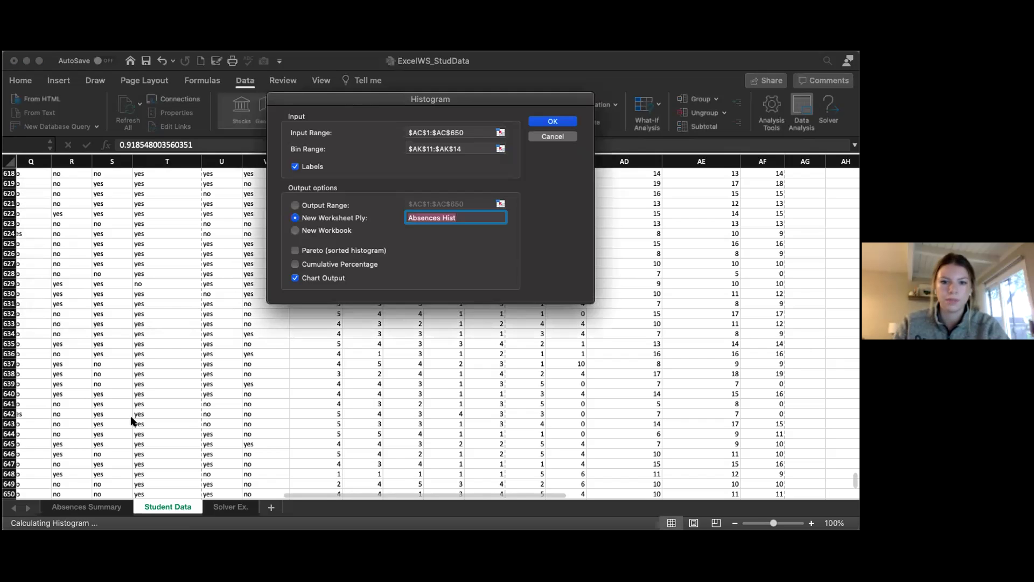
pyautogui.click(546, 137)
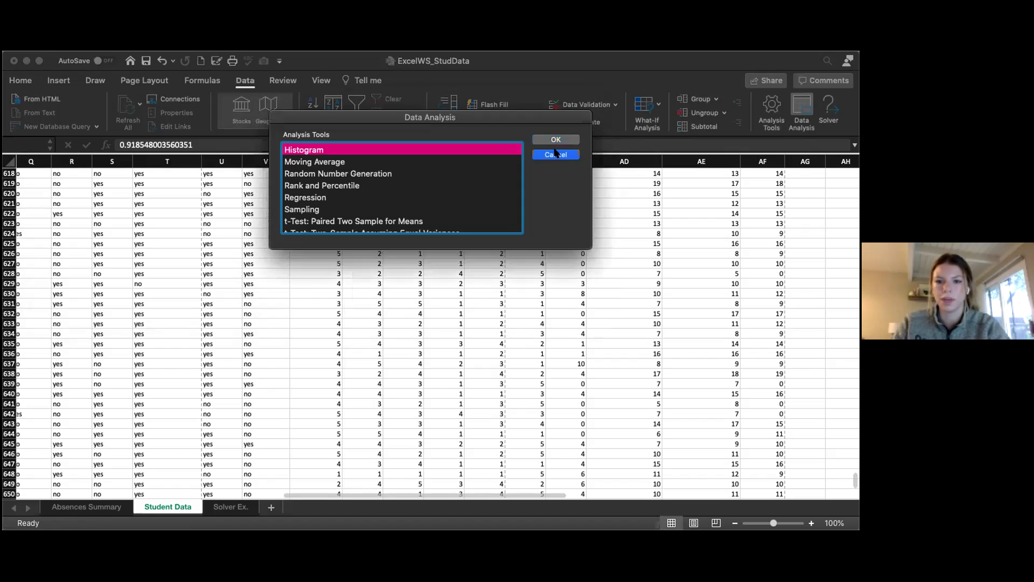
pyautogui.click(556, 155)
# - Calculate the minimum of the Absences values, AC2:AC650, in cell AH10 below the correlation table
pyautogui.scroll(15, 627, 245)
pyautogui.hscroll(5, 628, 245)
pyautogui.scroll(20, 646, 270)
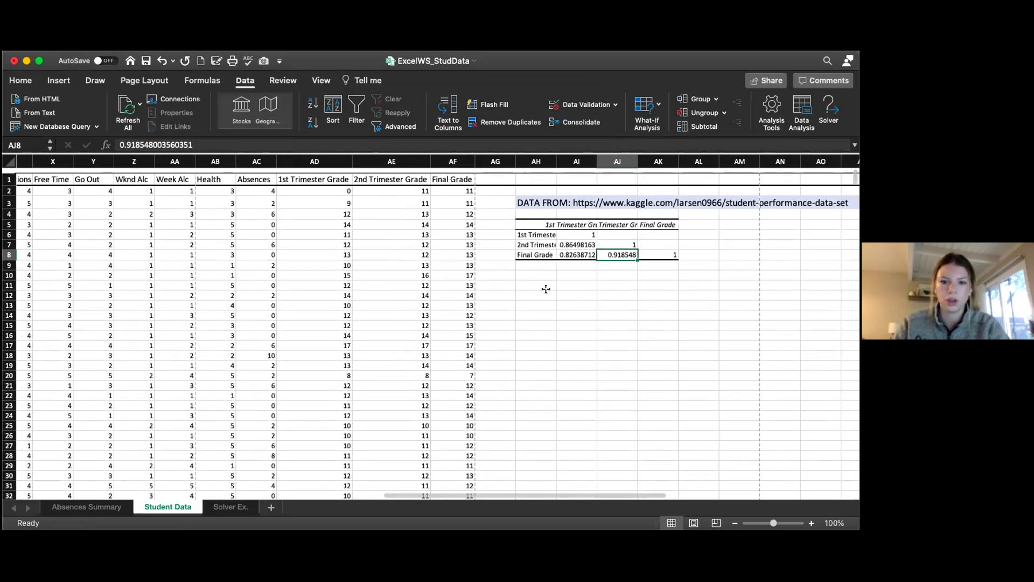
pyautogui.moveTo(546, 288); pyautogui.dragTo(542, 286)
pyautogui.click(544, 271)
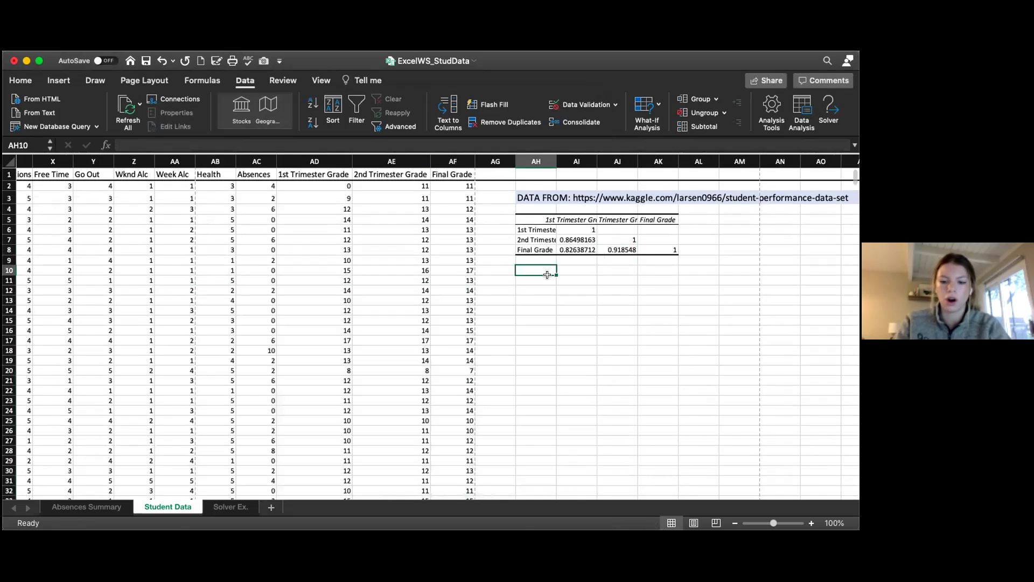
pyautogui.write('+')
pyautogui.press('BackSpace')
pyautogui.write('=')
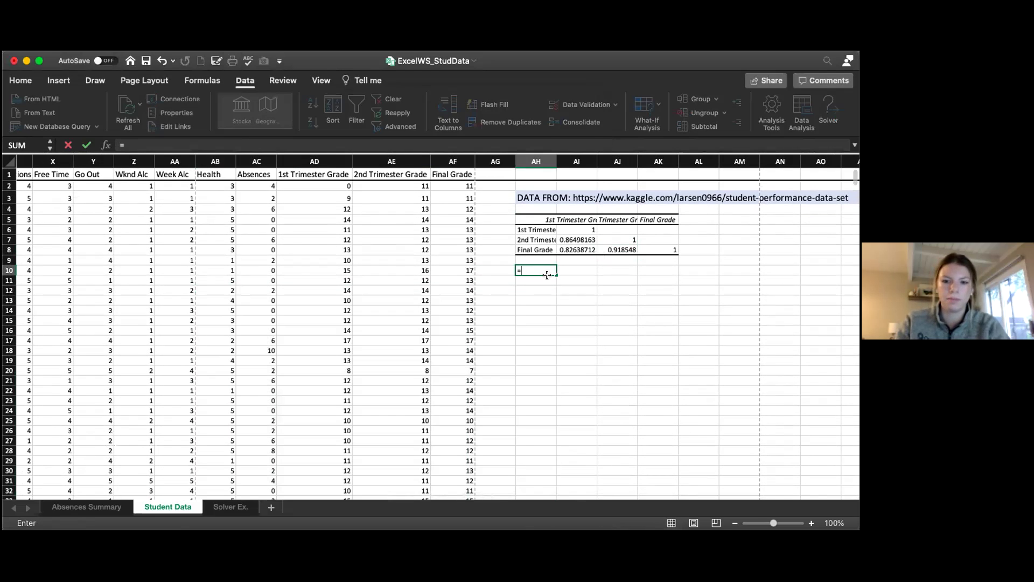
pyautogui.write('min(')
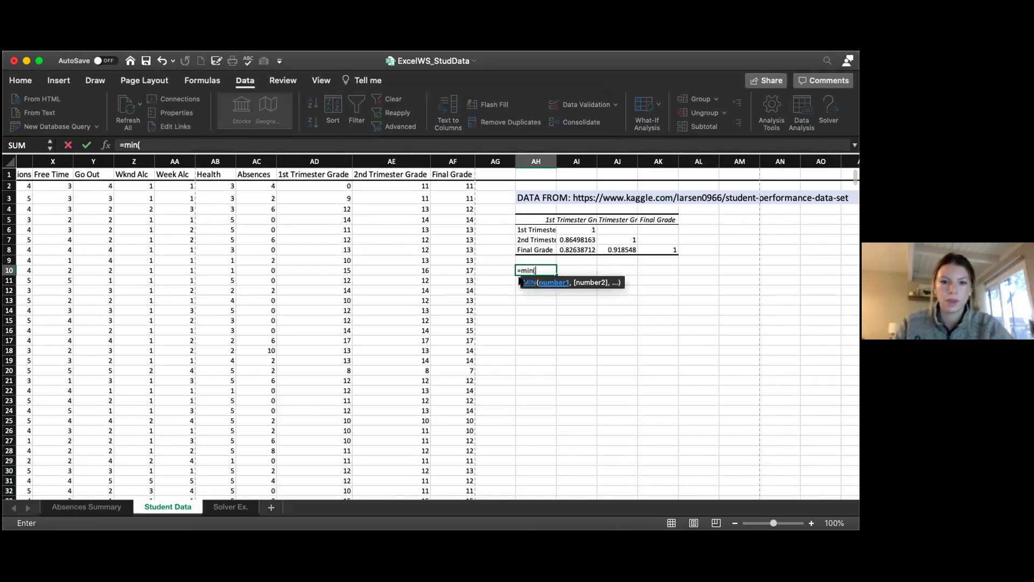
pyautogui.click(253, 182)
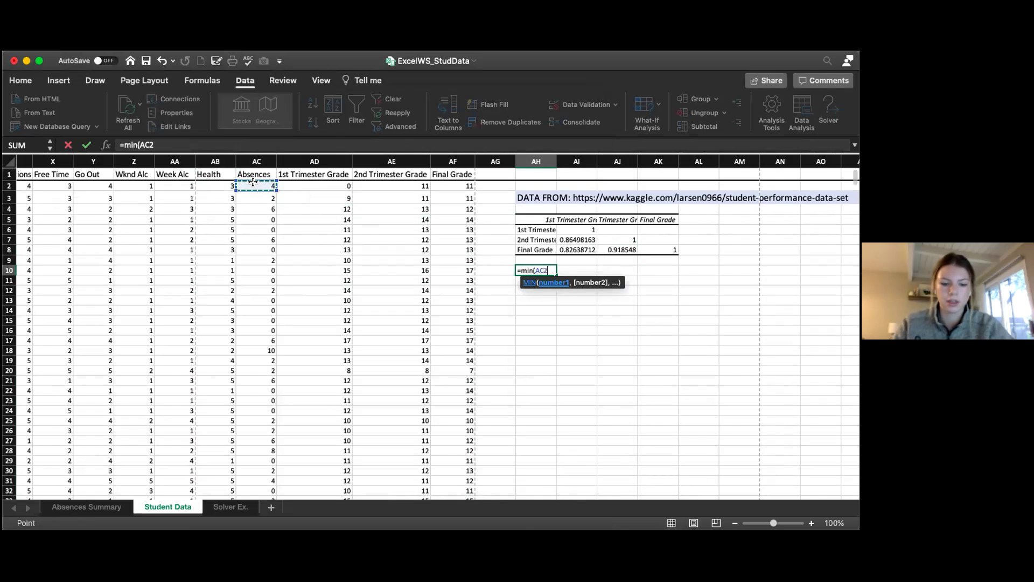
pyautogui.hotkey('ctrl', 'shift', 'Down')
pyautogui.press('Return')
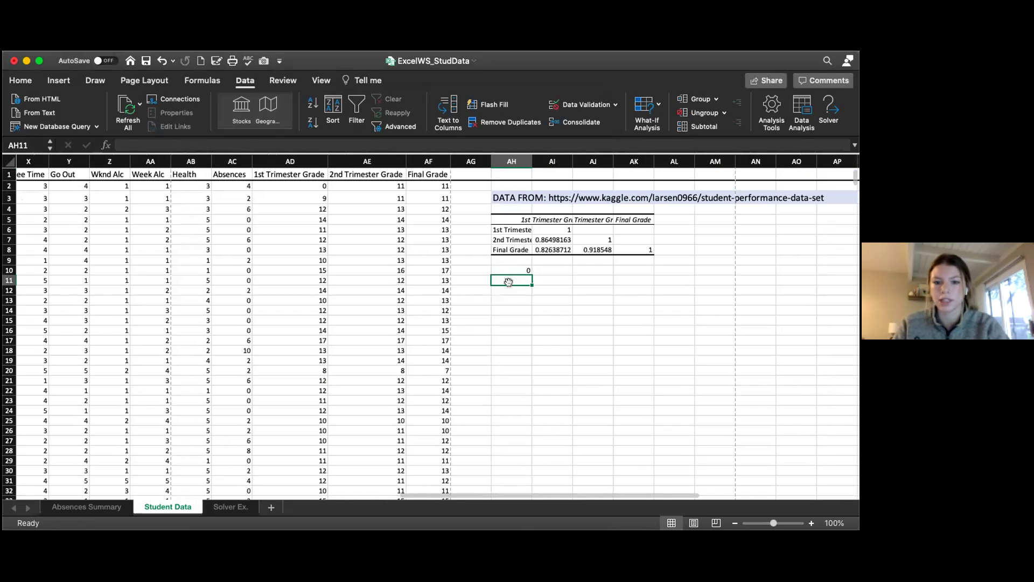
# - Calculate the maximum of the Absences values, AC2:AC650, in cell AH11
pyautogui.write('=max')
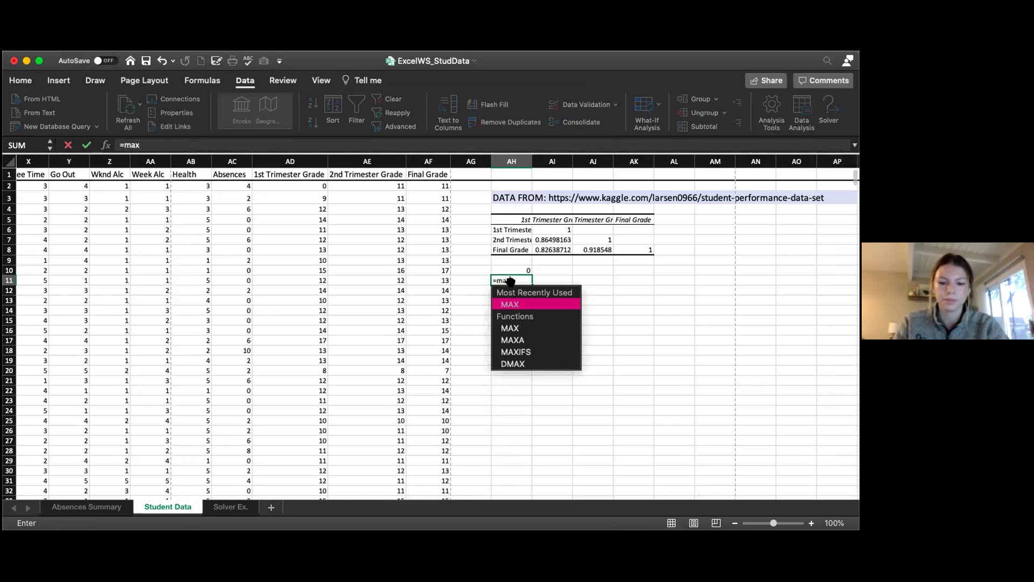
pyautogui.write('(')
pyautogui.click(225, 183)
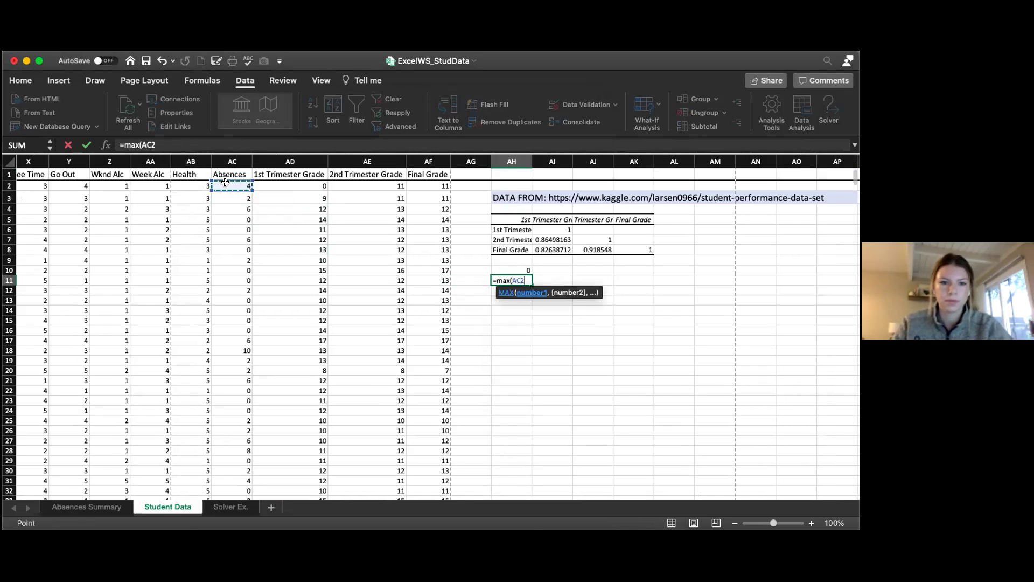
pyautogui.hotkey('ctrl', 'shift', 'Down')
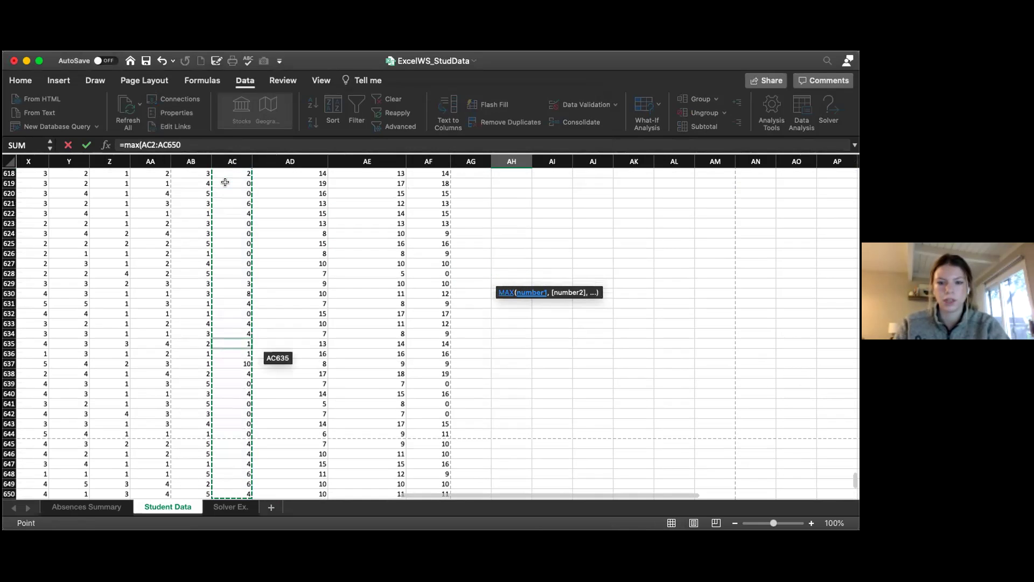
pyautogui.press('Return')
pyautogui.scroll(3, 501, 235)
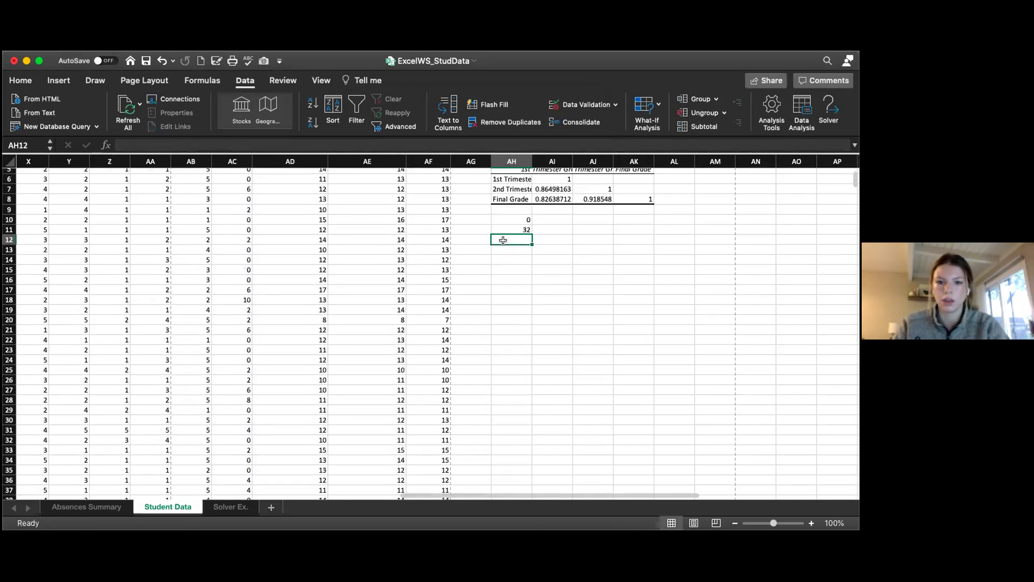
# - Enter the first two bin intervals for the absences, 0 to 5 and 6 to 10, in cells AJ10:AK11
pyautogui.click(565, 240)
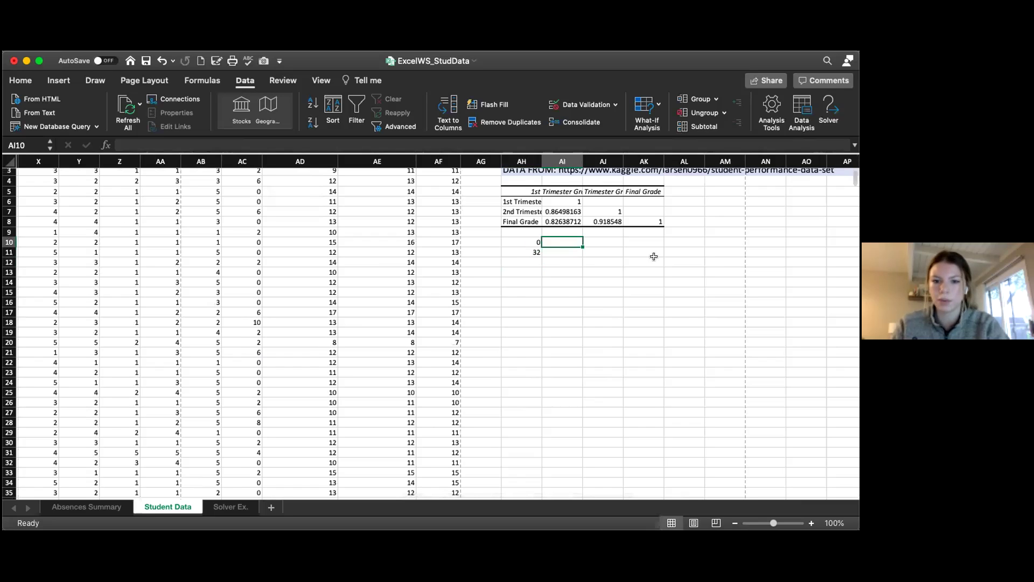
pyautogui.click(603, 241)
pyautogui.scroll(2, 548, 271)
pyautogui.hscroll(-1, 548, 270)
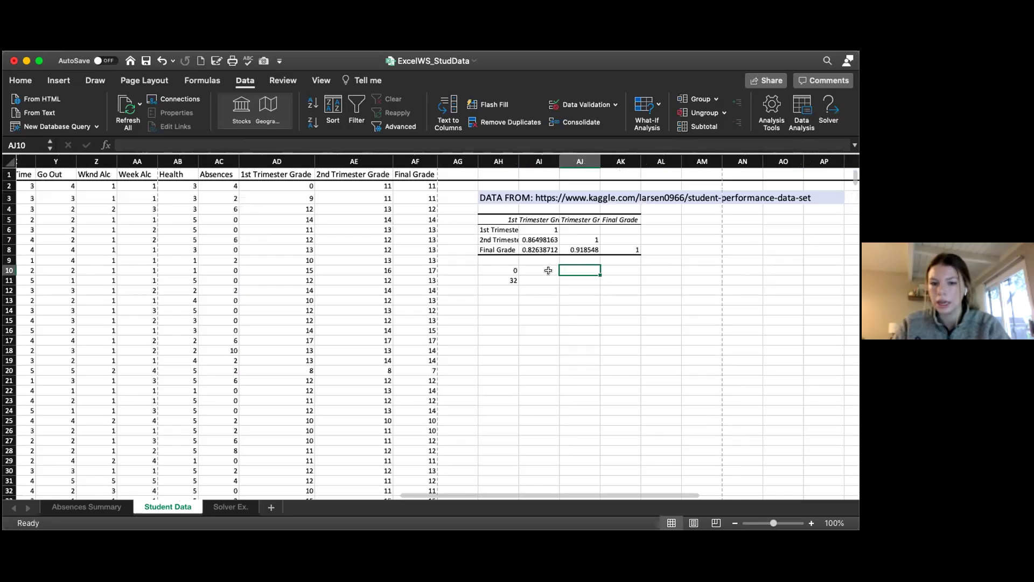
pyautogui.write('0')
pyautogui.press('Tab')
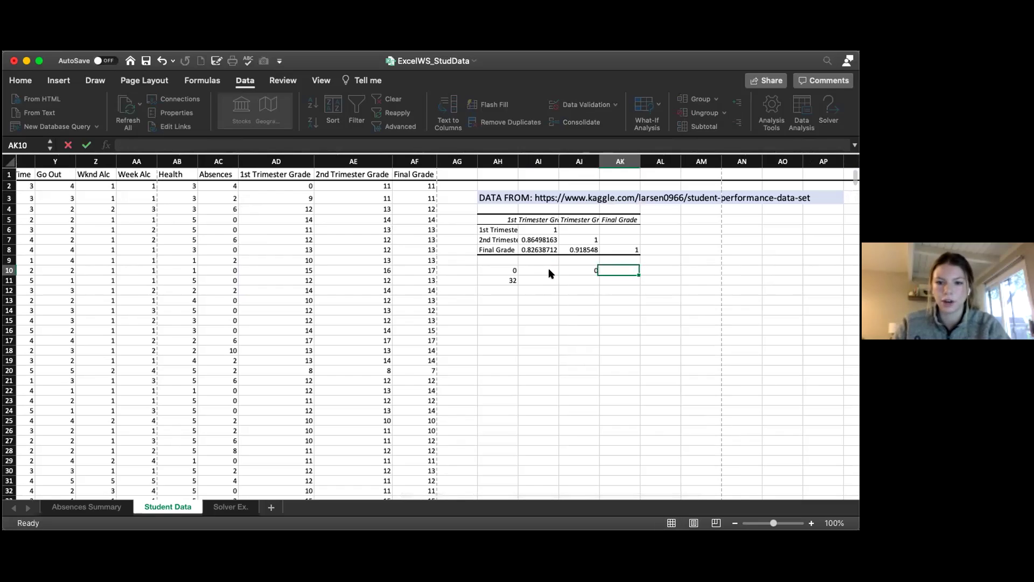
pyautogui.write('5')
pyautogui.press('Return')
pyautogui.write('6')
pyautogui.press('Tab')
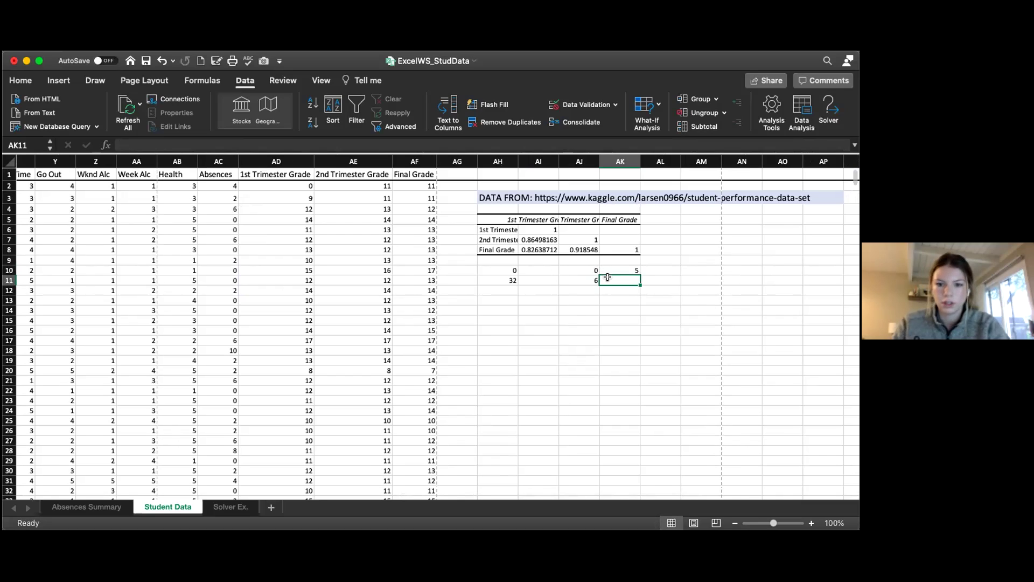
pyautogui.write('10')
pyautogui.press('Return')
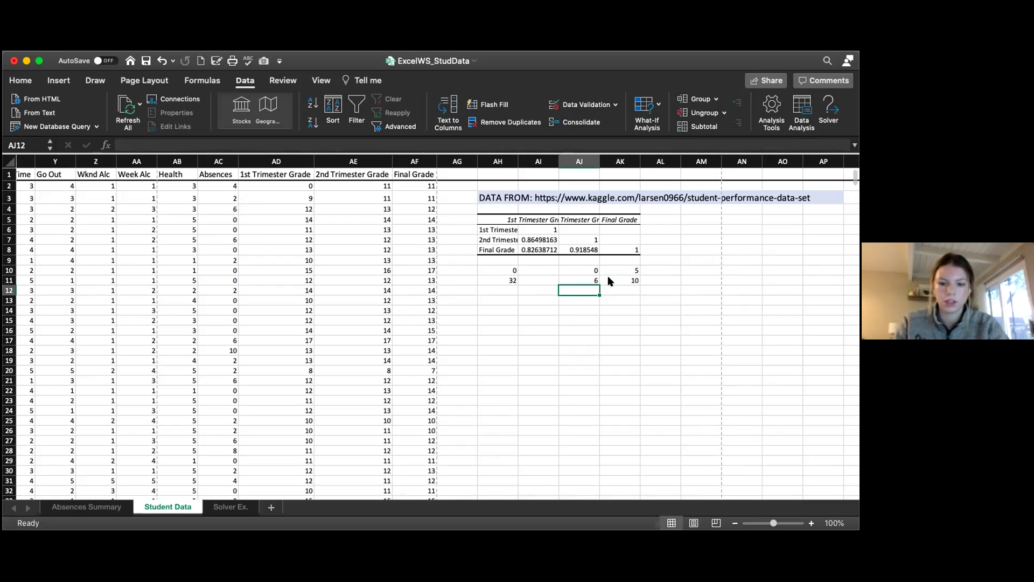
# - Add the bin intervals 11 to 15 and 16 to 20 in cells AJ12:AK13
pyautogui.write('11')
pyautogui.press('Tab')
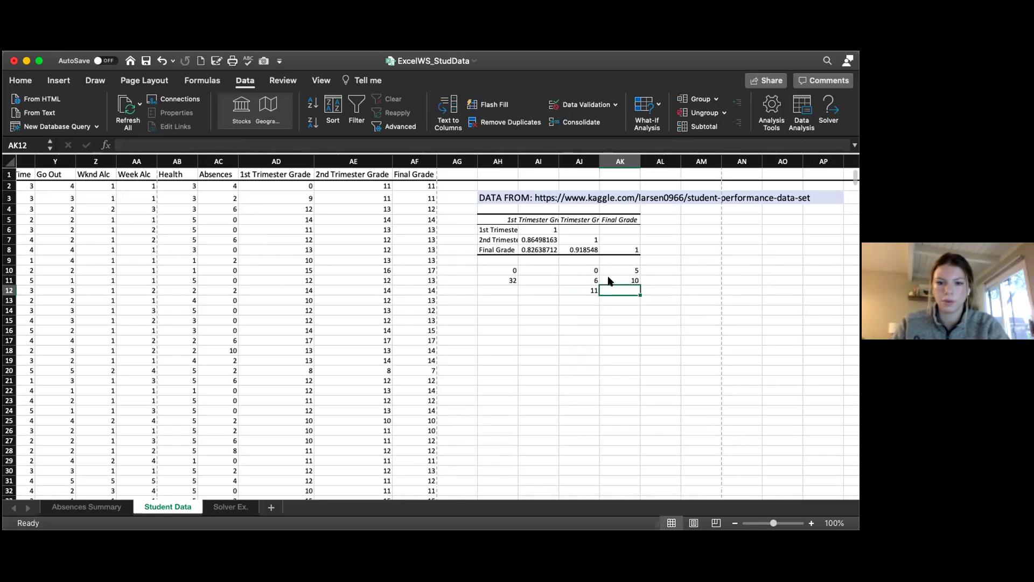
pyautogui.write('15')
pyautogui.press('Return')
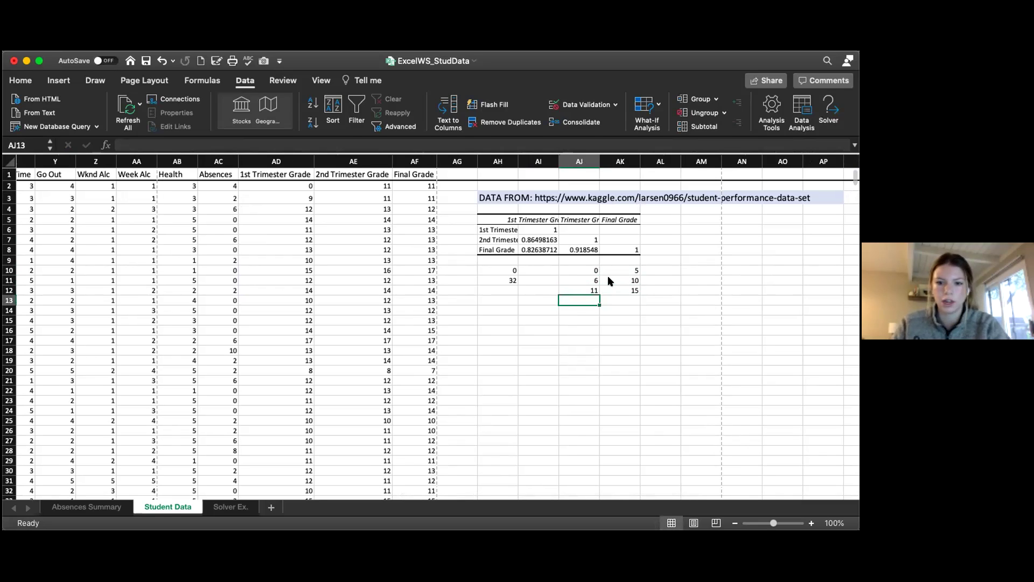
pyautogui.write('16')
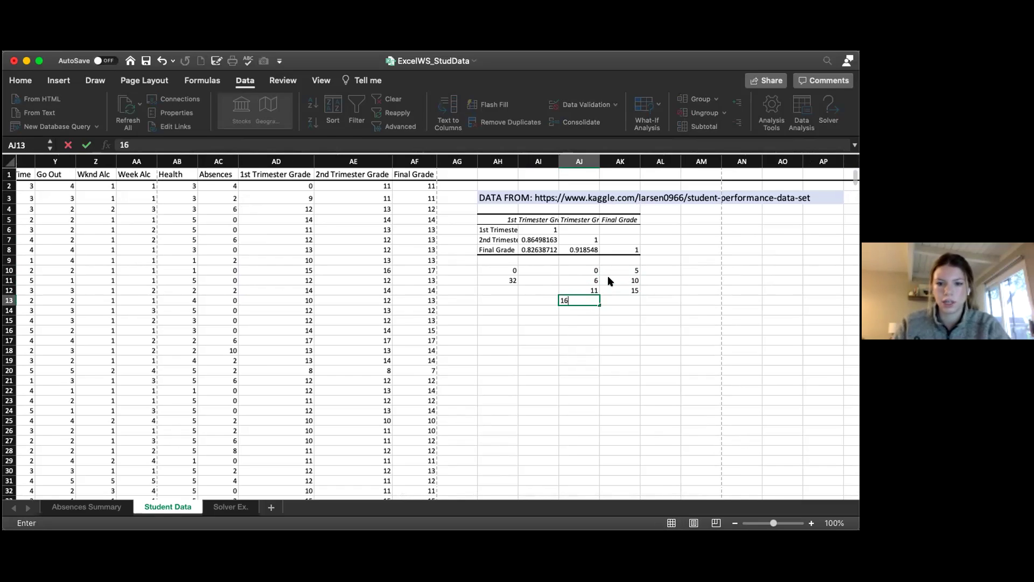
pyautogui.press('Tab')
pyautogui.write('20')
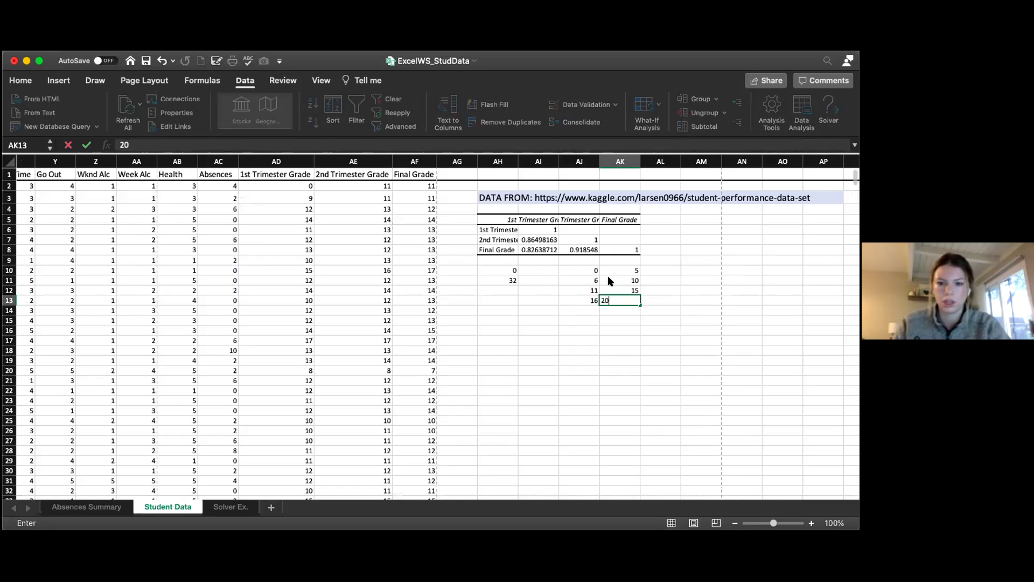
pyautogui.press('Return')
# - Continue the upper bin limits with 25, 30 and 35 in cells AK14:AK16
pyautogui.write('25')
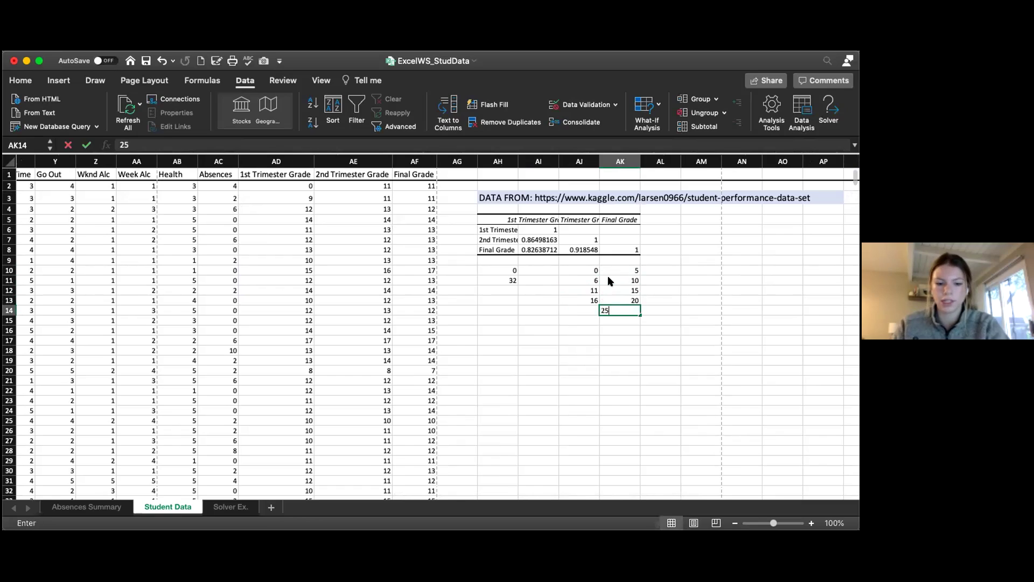
pyautogui.press('Return')
pyautogui.write('30')
pyautogui.press('Return')
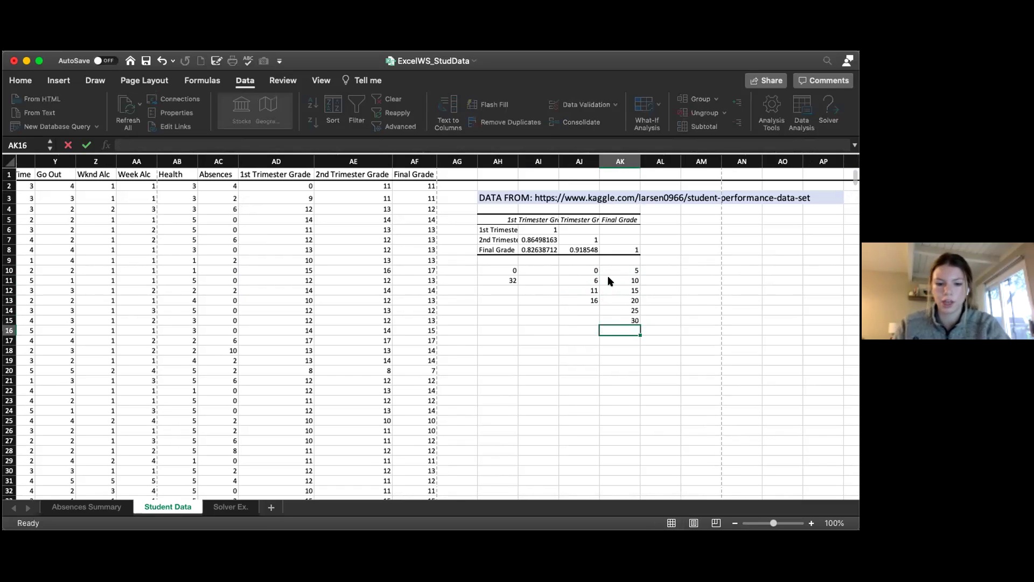
pyautogui.write('35')
pyautogui.press('Return')
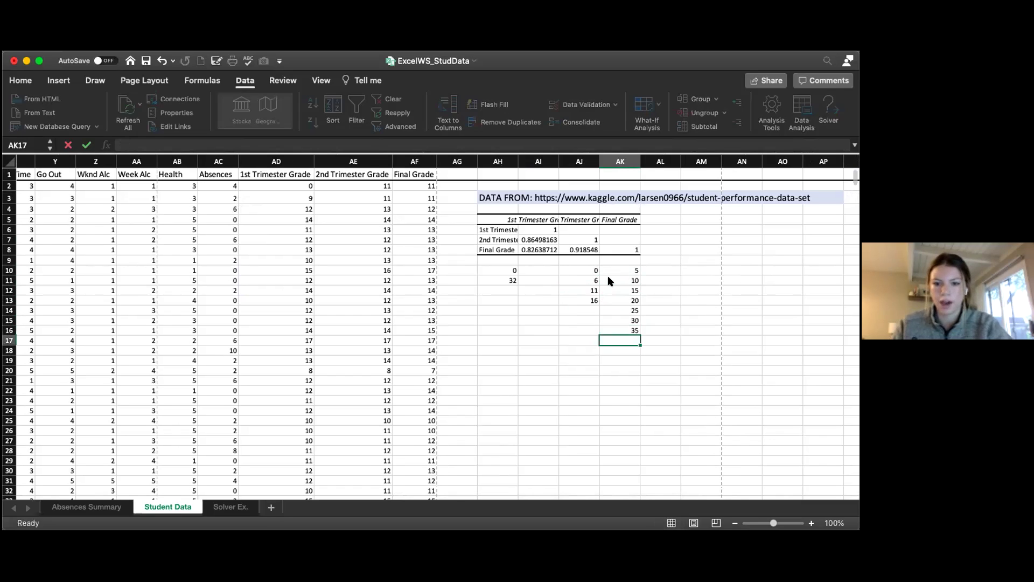
# - Start a Histogram analysis of the Absences column using the input range AC1:AC650 with labels
pyautogui.moveTo(617, 270); pyautogui.dragTo(632, 327)
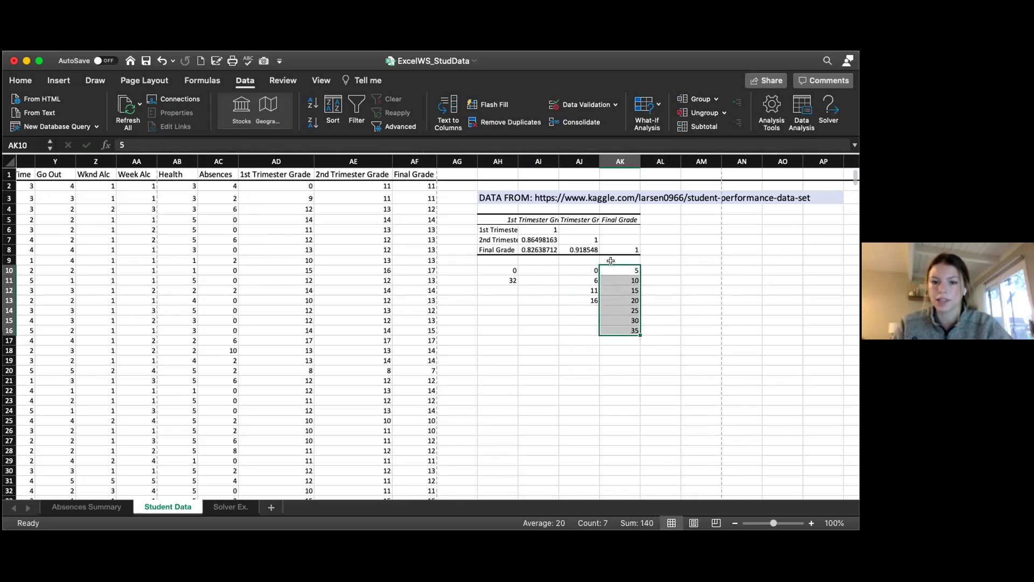
pyautogui.hscroll(-1, 374, 260)
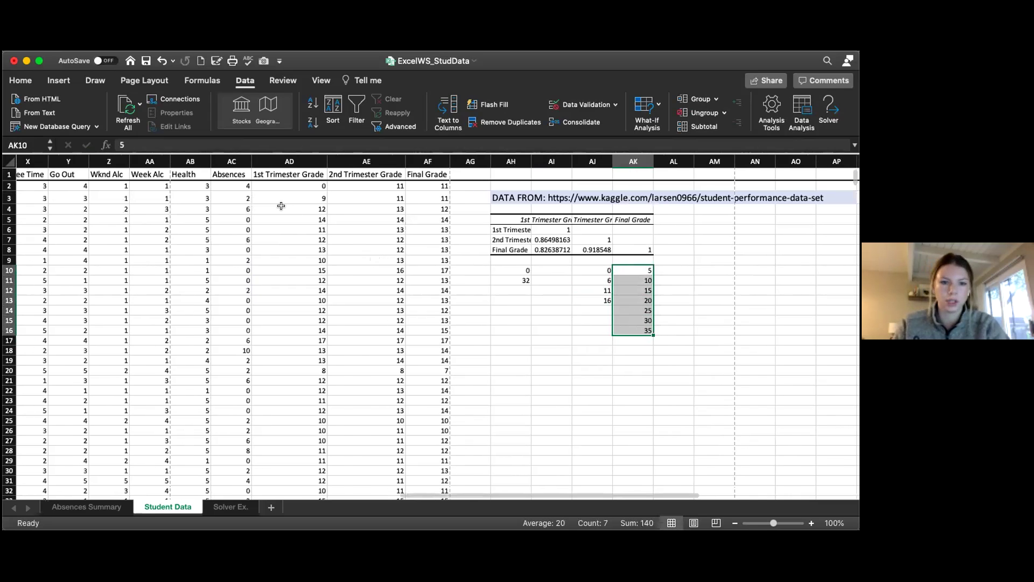
pyautogui.click(633, 330)
pyautogui.click(237, 188)
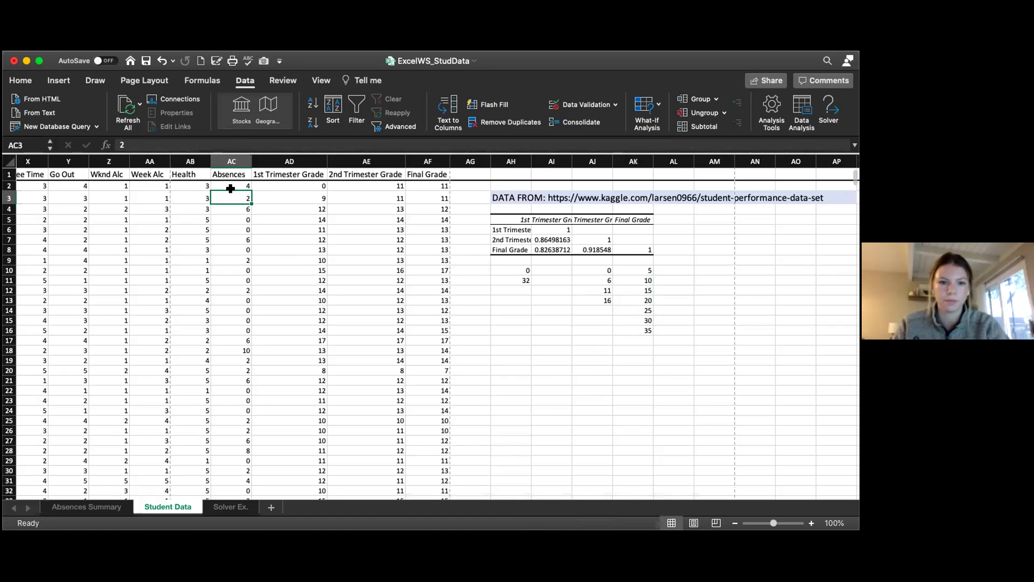
pyautogui.click(805, 115)
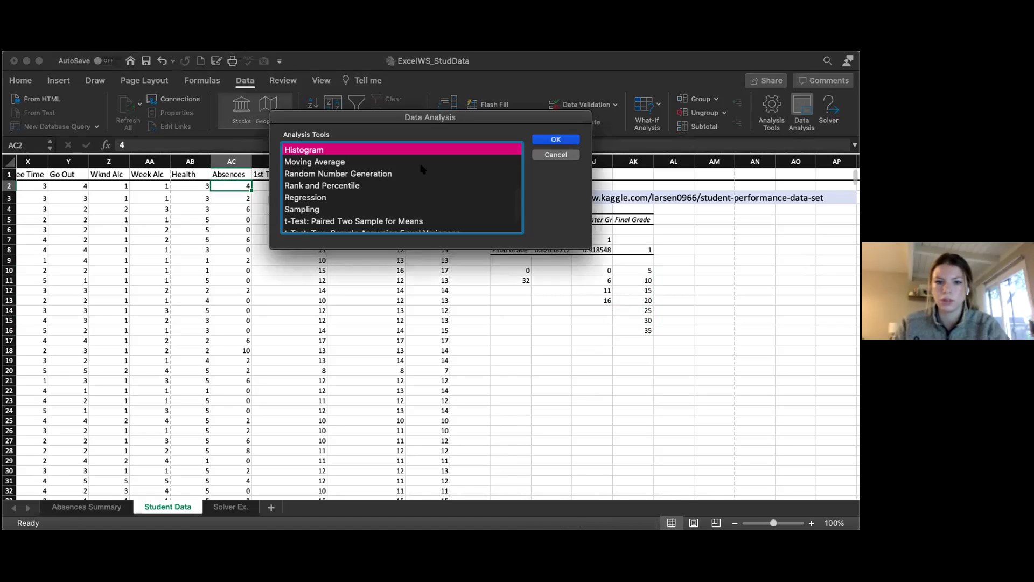
pyautogui.click(555, 140)
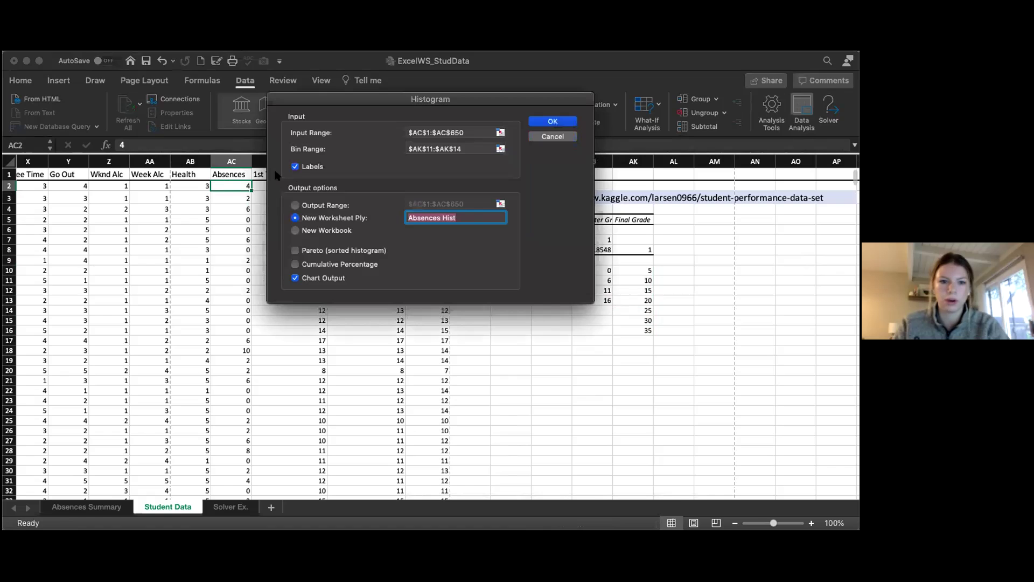
pyautogui.click(455, 133)
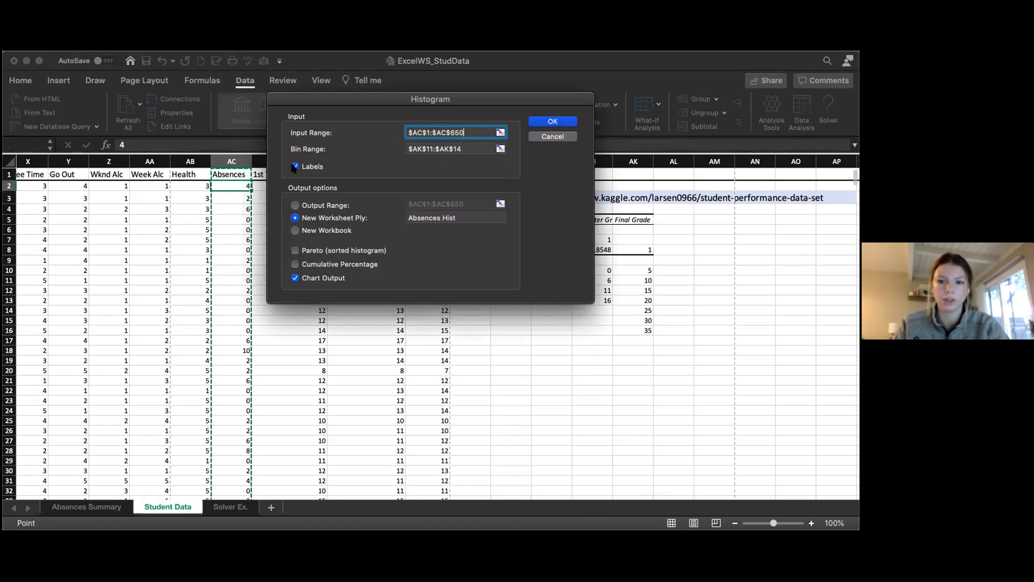
# - Set the histogram's bin range to AK9:AK16 and generate it with a chart on the new worksheet Absences Hist
pyautogui.click(501, 149)
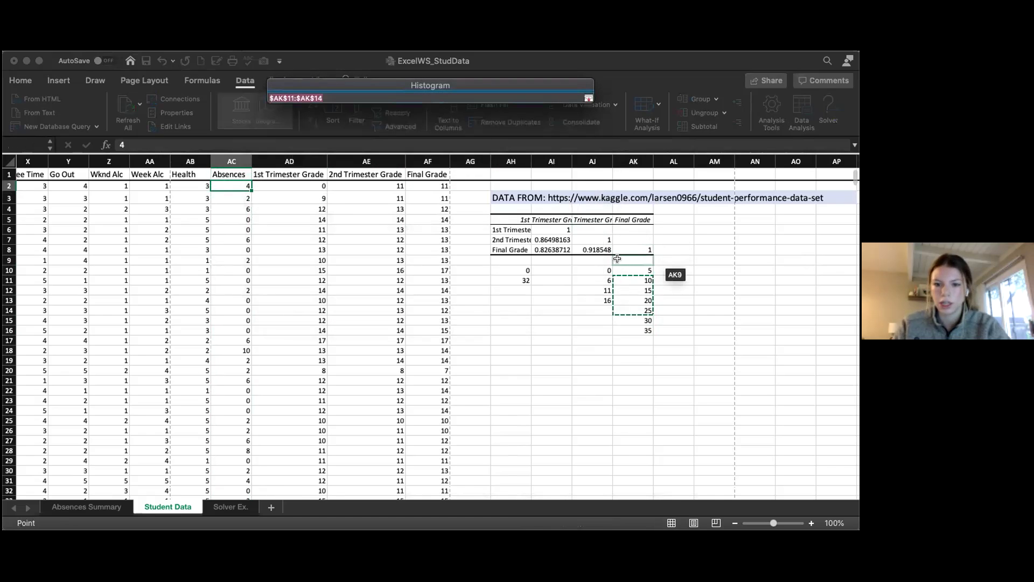
pyautogui.click(617, 260)
pyautogui.moveTo(626, 305); pyautogui.dragTo(630, 325)
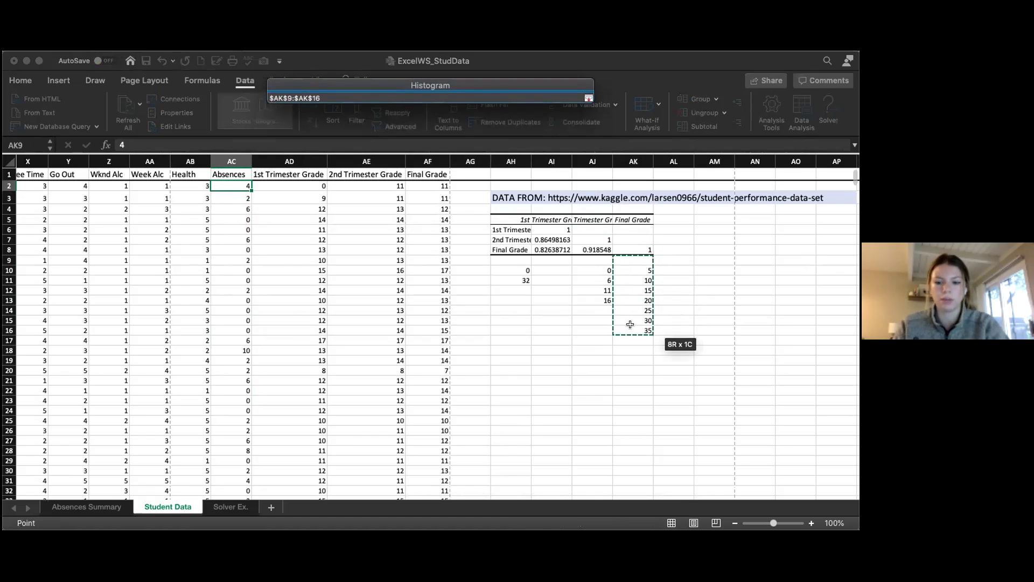
pyautogui.press('Return')
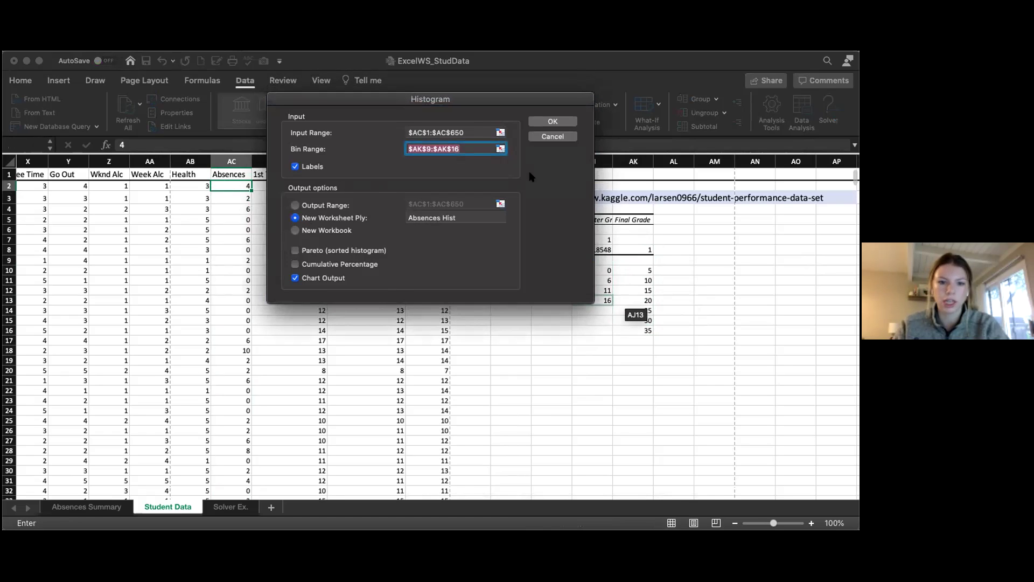
pyautogui.click(542, 124)
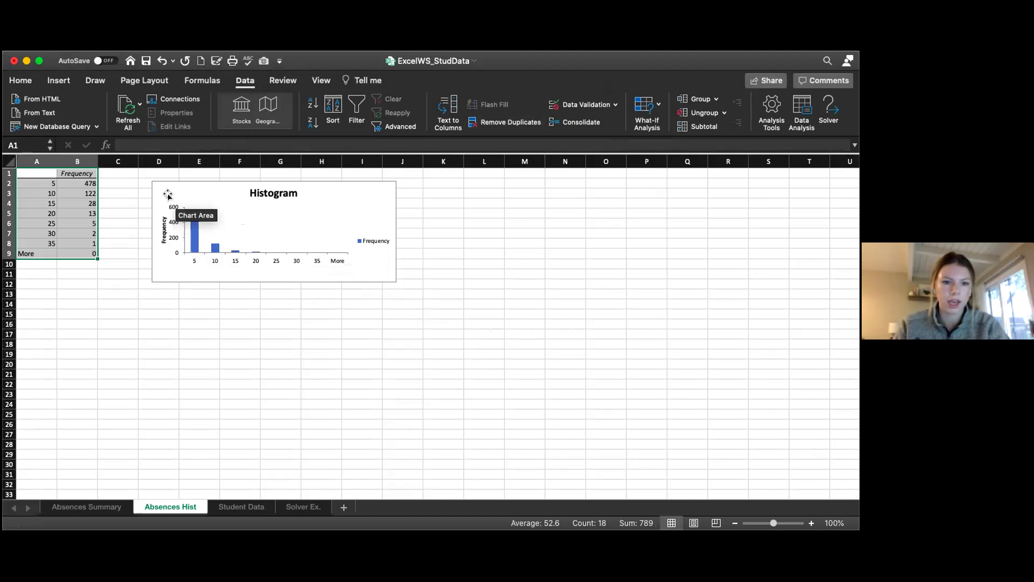
# - Enlarge the histogram chart to span roughly columns D to N and rows 2 to 24
pyautogui.click(295, 318)
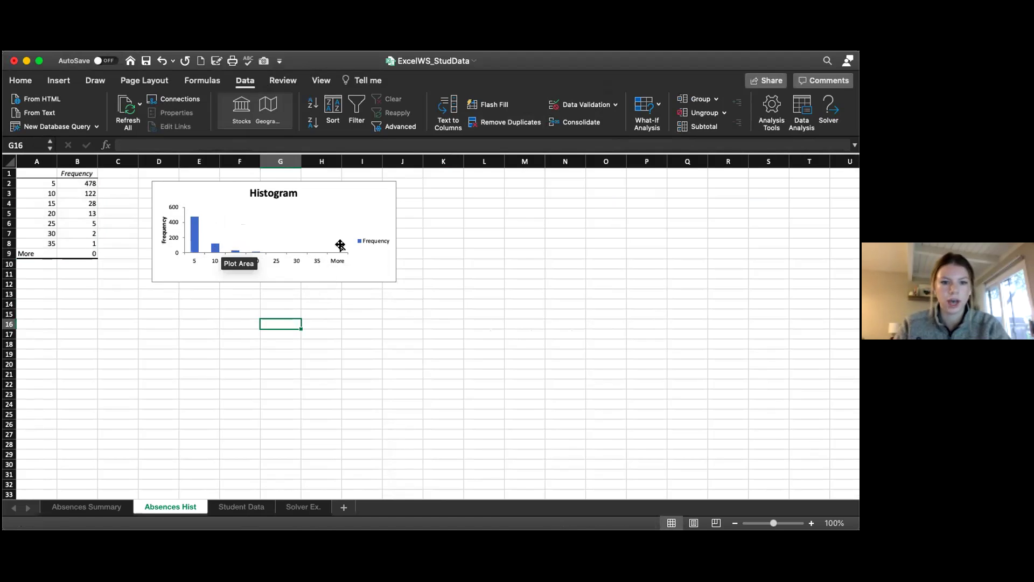
pyautogui.click(394, 276)
pyautogui.moveTo(394, 277); pyautogui.dragTo(583, 413)
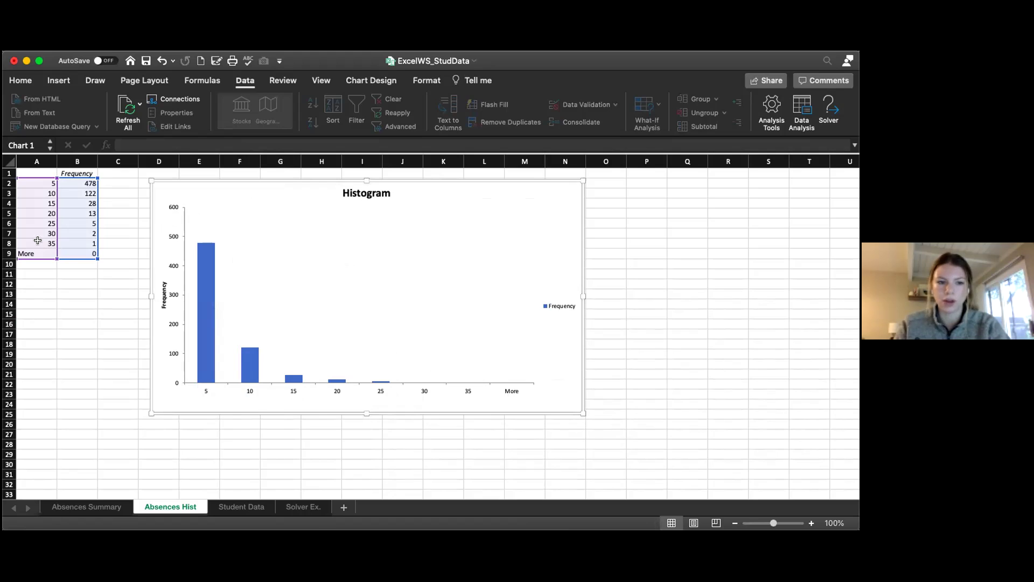
# - Replace the More bin label in cell A9 with 40
pyautogui.moveTo(33, 184); pyautogui.dragTo(30, 231)
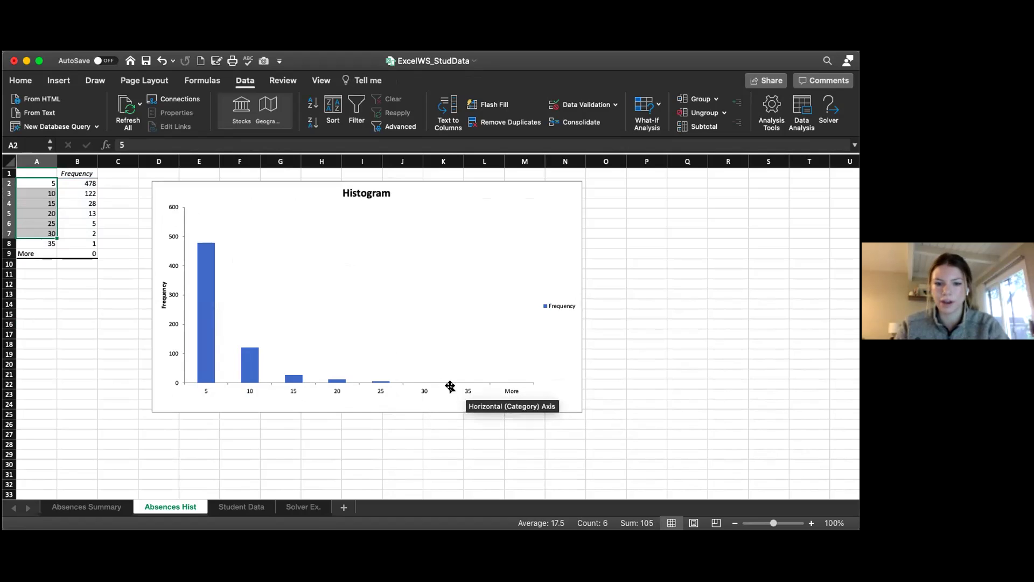
pyautogui.click(34, 252)
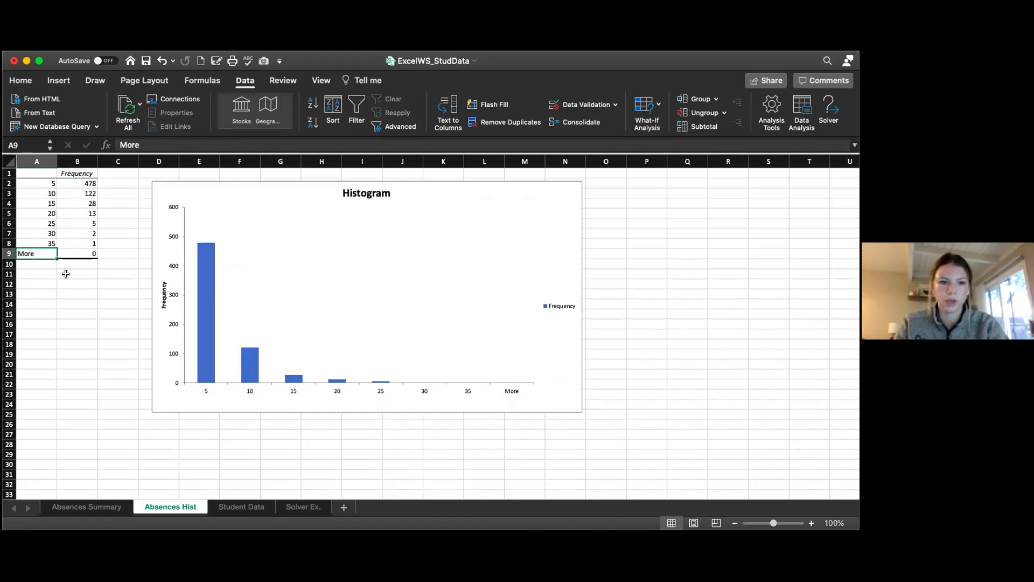
pyautogui.write('40')
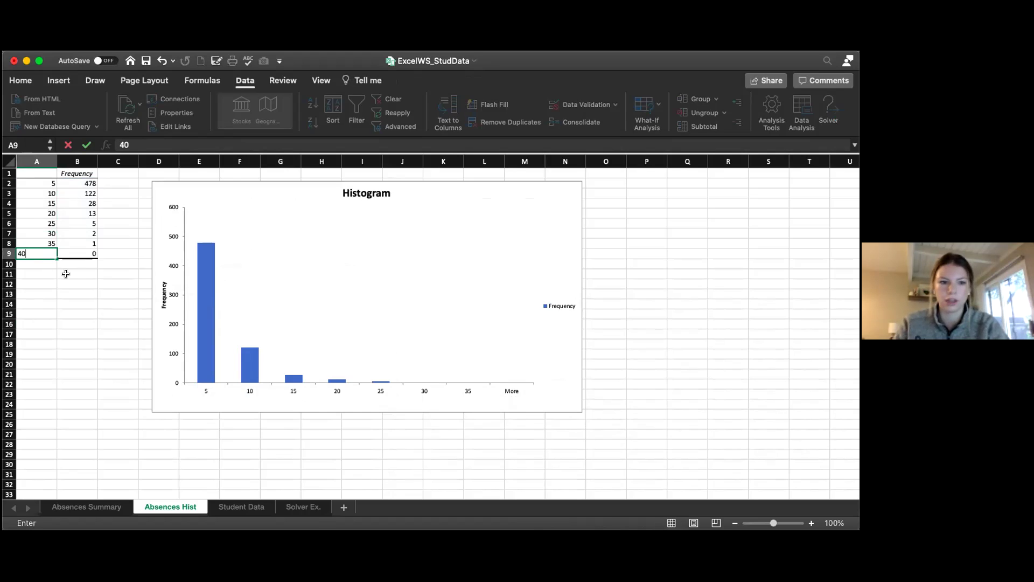
pyautogui.press('Return')
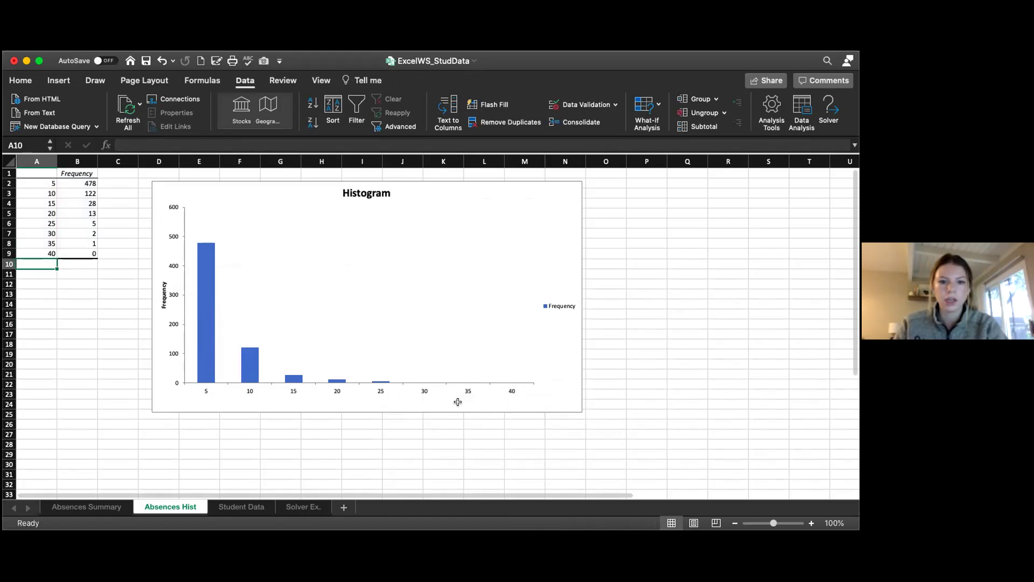
# - Open the Regression analysis tool on the Student Data sheet and move its dialog clear of the grade columns
pyautogui.click(241, 506)
pyautogui.hscroll(-1, 323, 233)
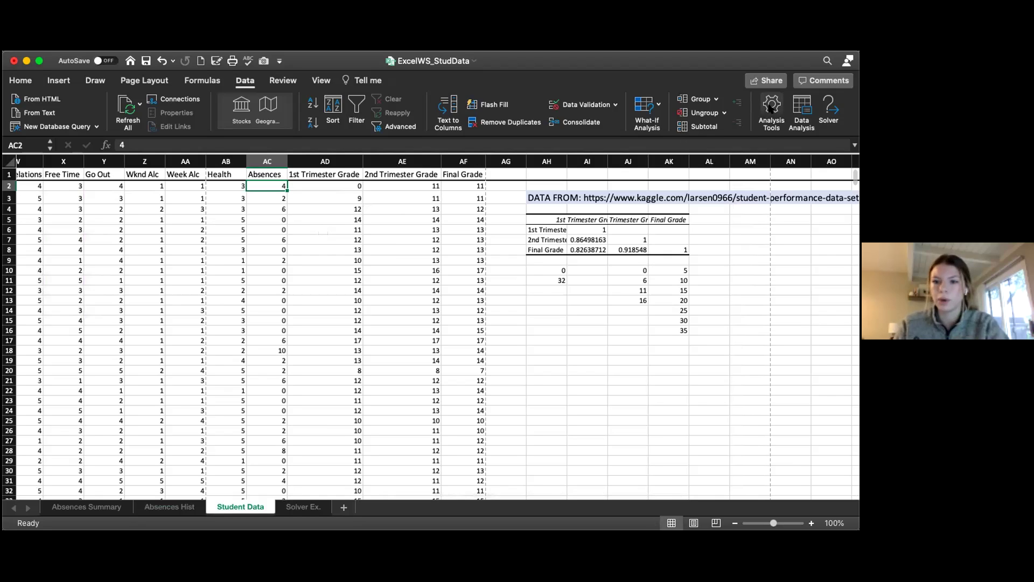
pyautogui.click(801, 105)
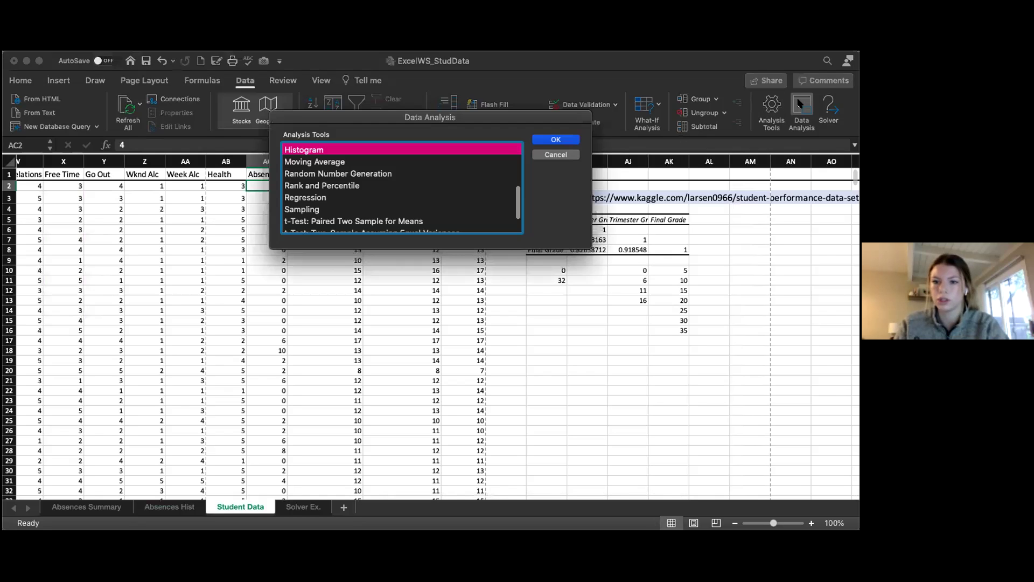
pyautogui.scroll(-1, 325, 206)
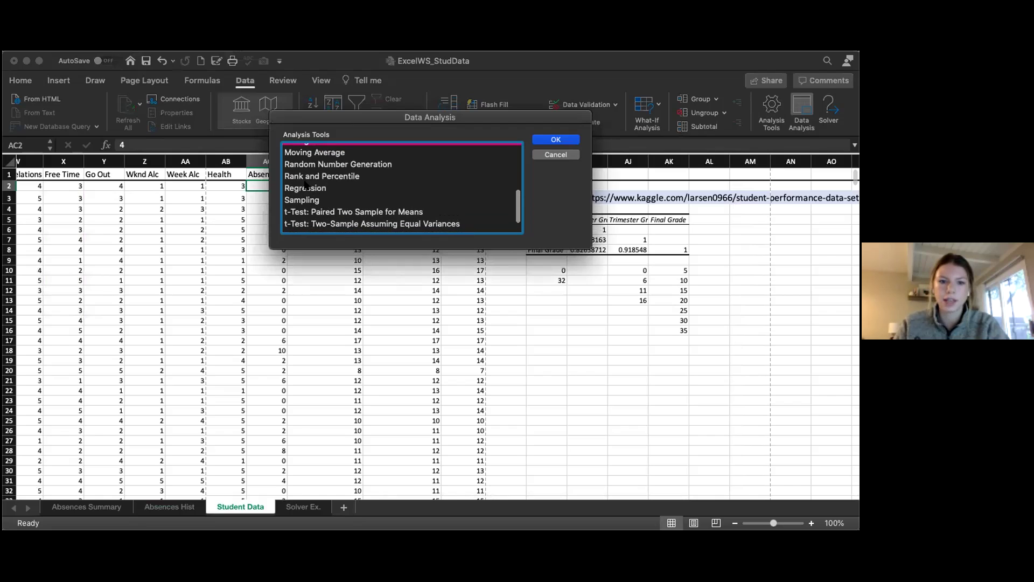
pyautogui.click(308, 188)
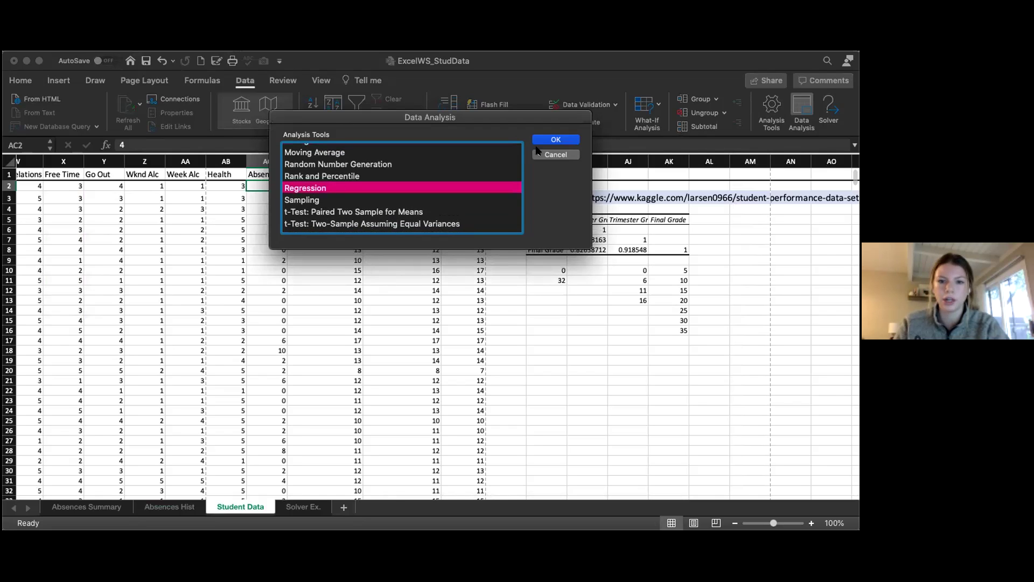
pyautogui.click(551, 140)
pyautogui.moveTo(421, 85); pyautogui.dragTo(160, 161)
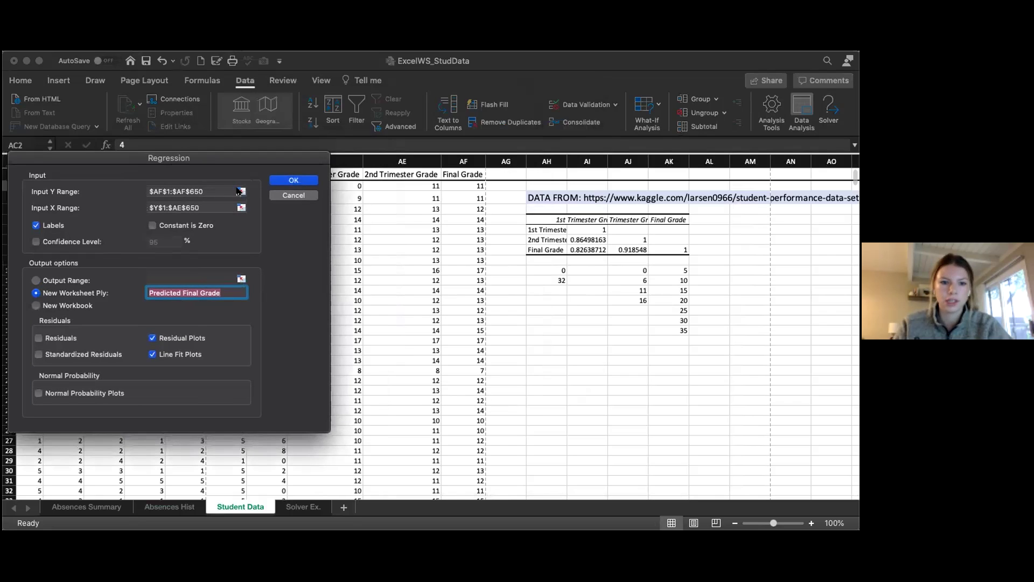
# - Set the regression's Y range to the Final Grade column, AF1:AF650
pyautogui.click(241, 191)
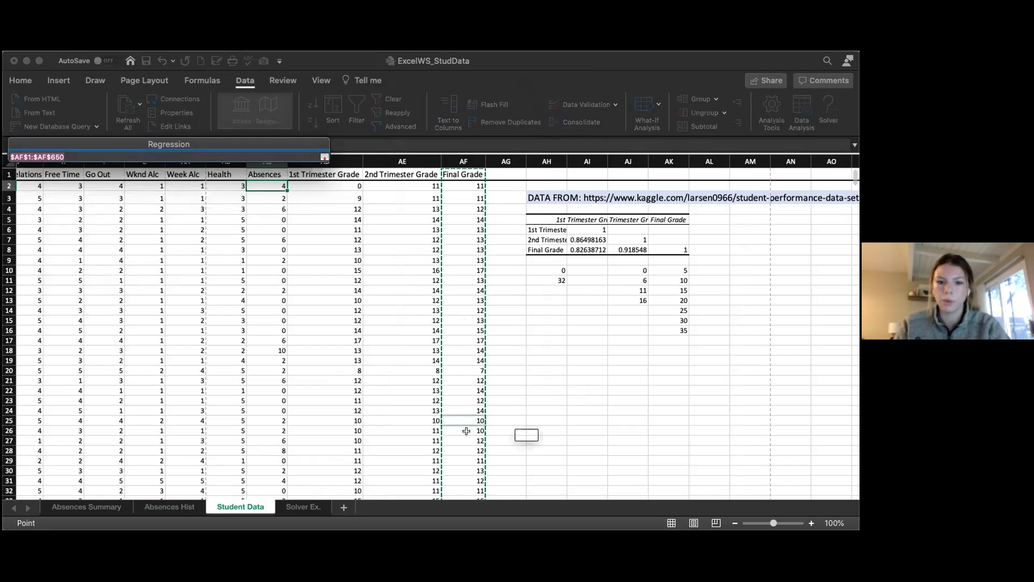
pyautogui.click(466, 173)
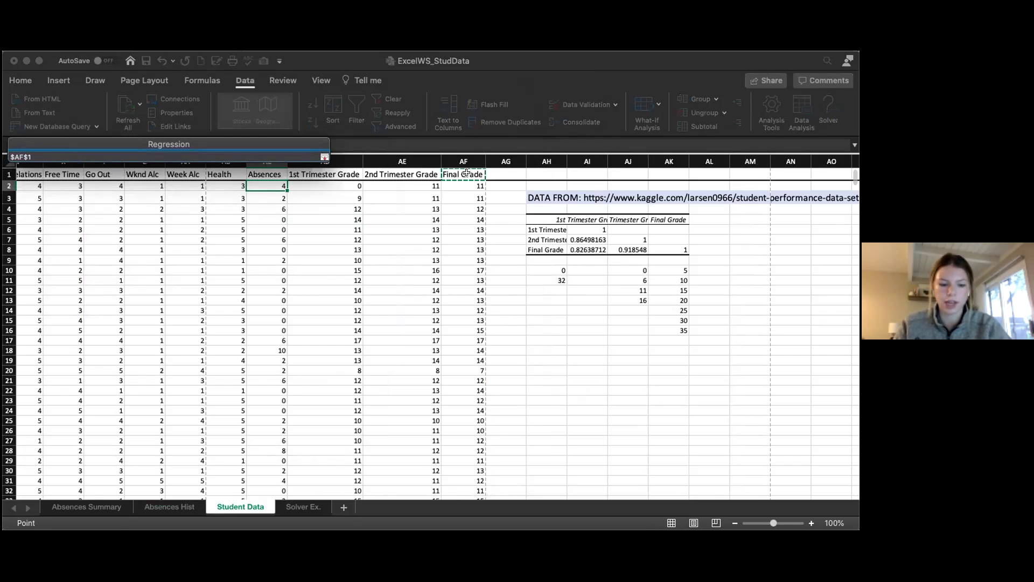
pyautogui.press('super+shift+Down')
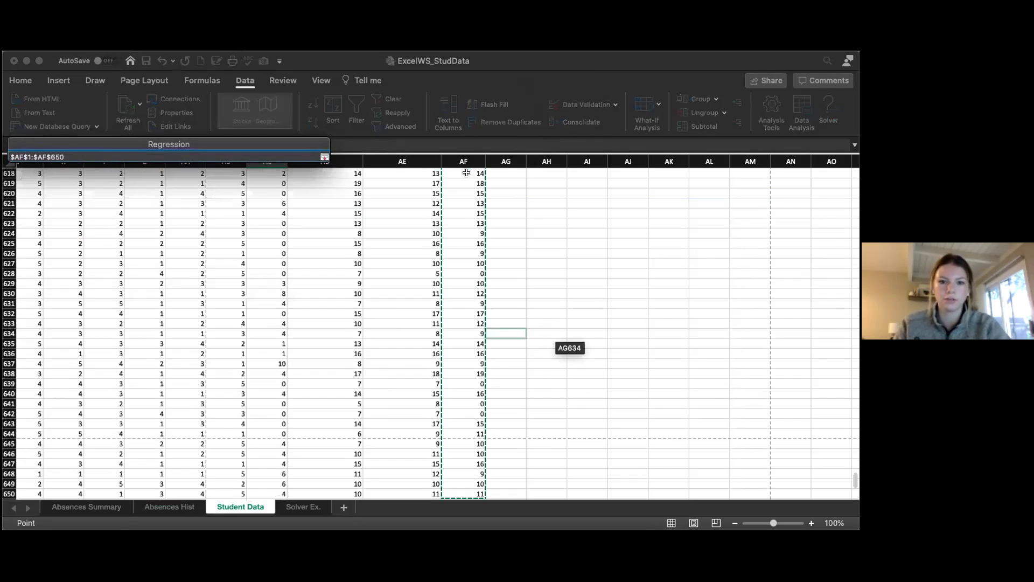
pyautogui.press('Return')
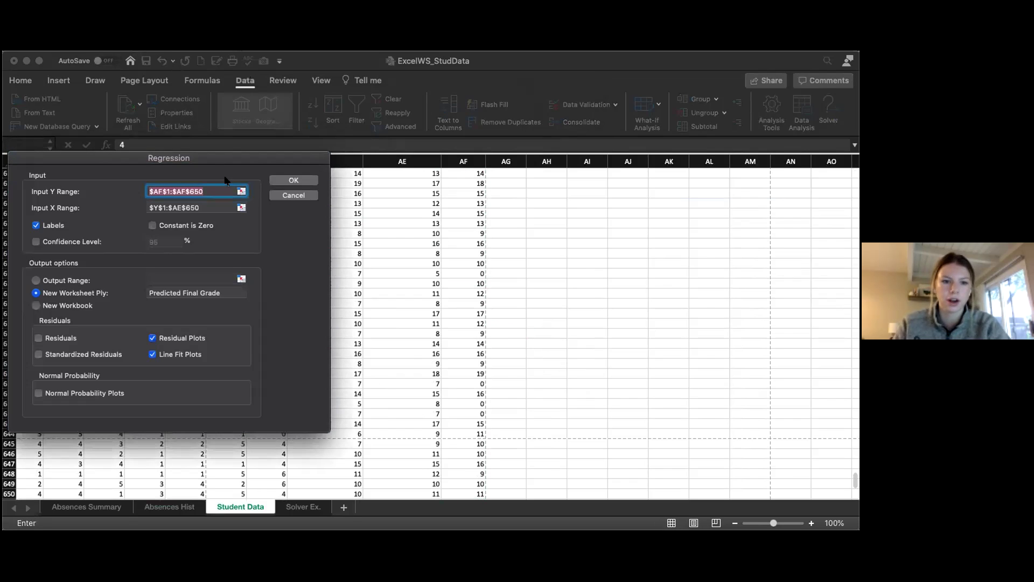
# - Set the X range to Y1:AE650 and run the regression without residual or line fit plots on the new worksheet Predicted Final Grade
pyautogui.click(241, 208)
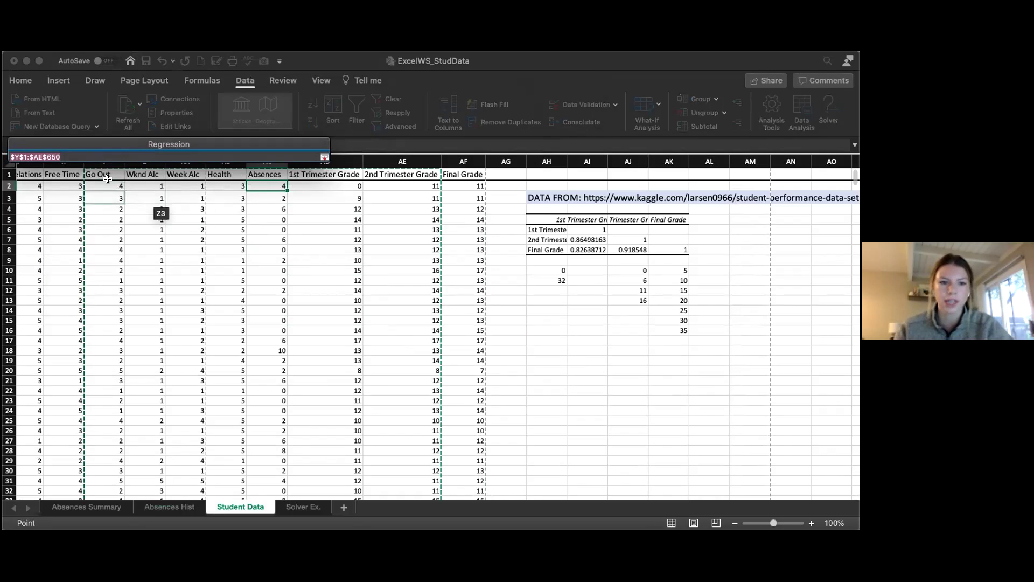
pyautogui.moveTo(102, 172); pyautogui.dragTo(388, 172)
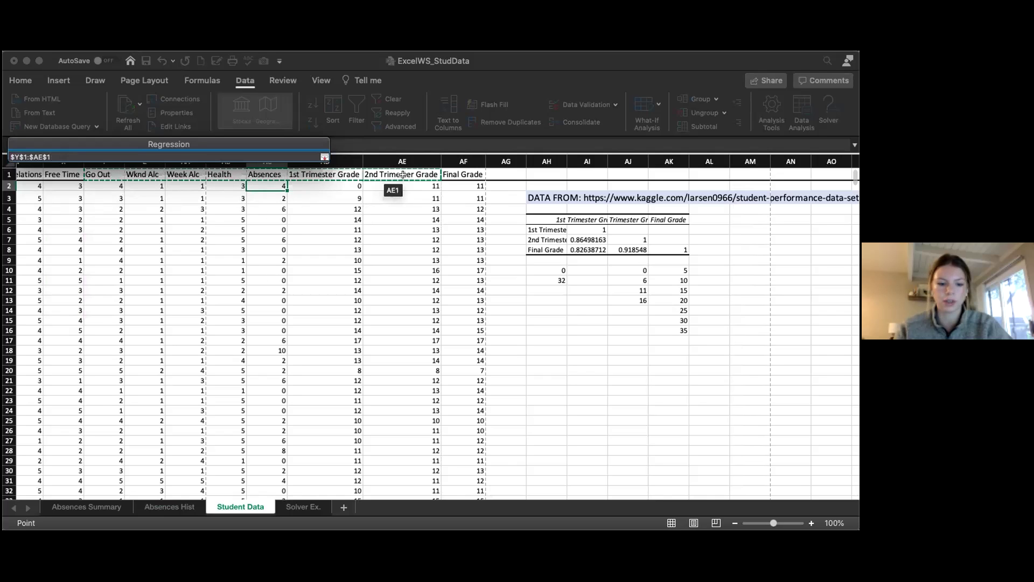
pyautogui.hotkey('ctrl', 'shift', 'Down')
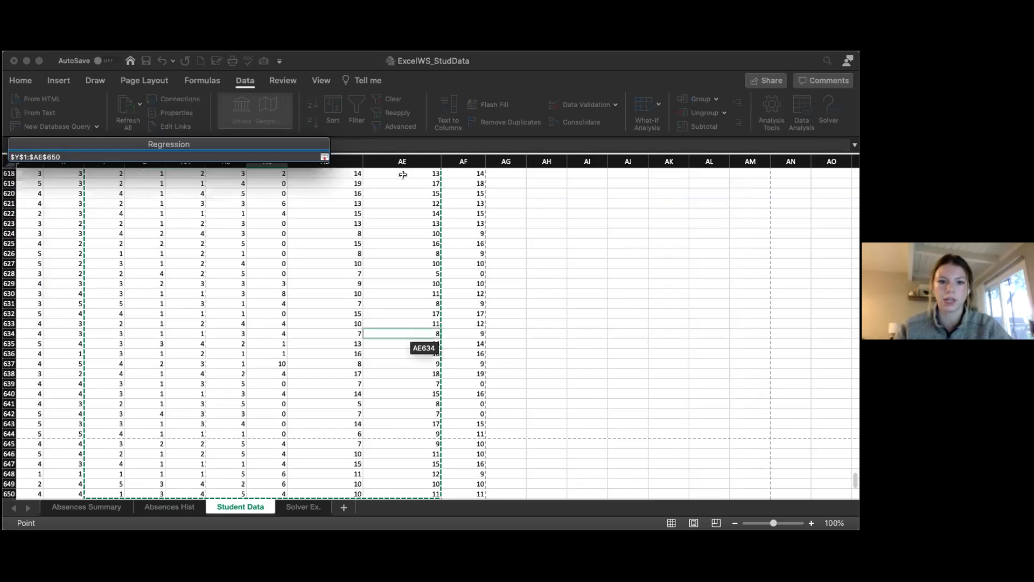
pyautogui.press('Return')
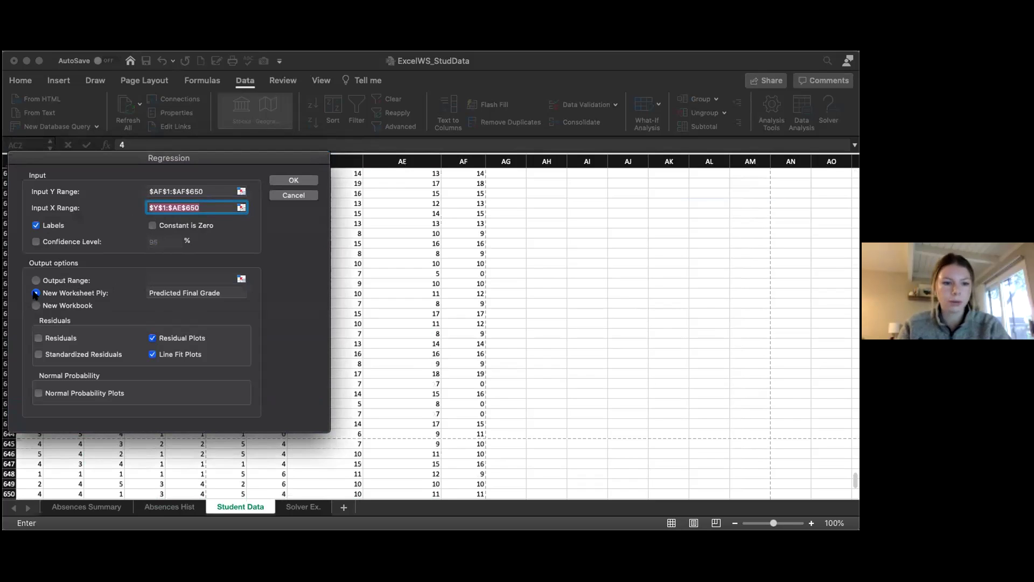
pyautogui.click(225, 292)
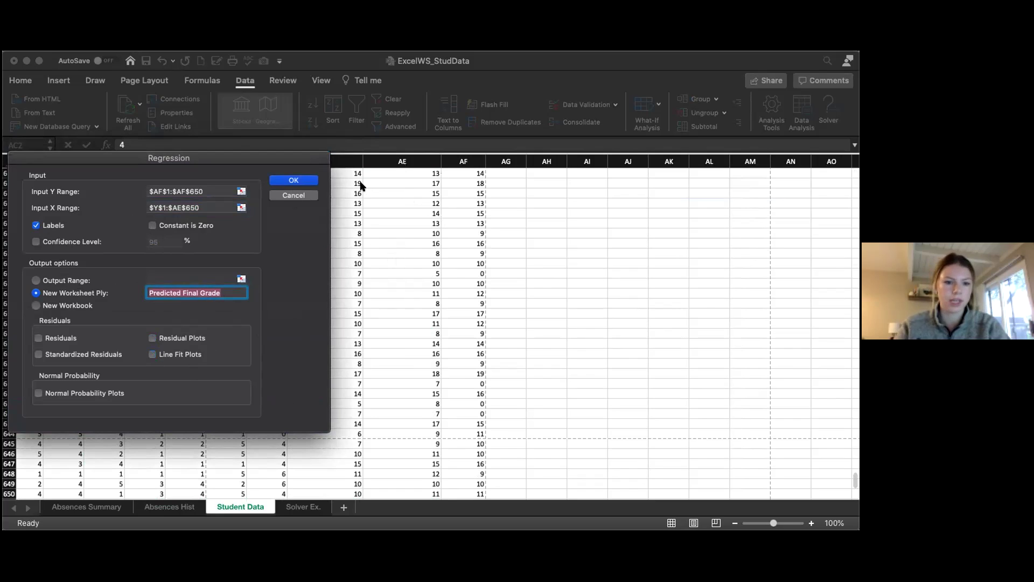
pyautogui.click(292, 181)
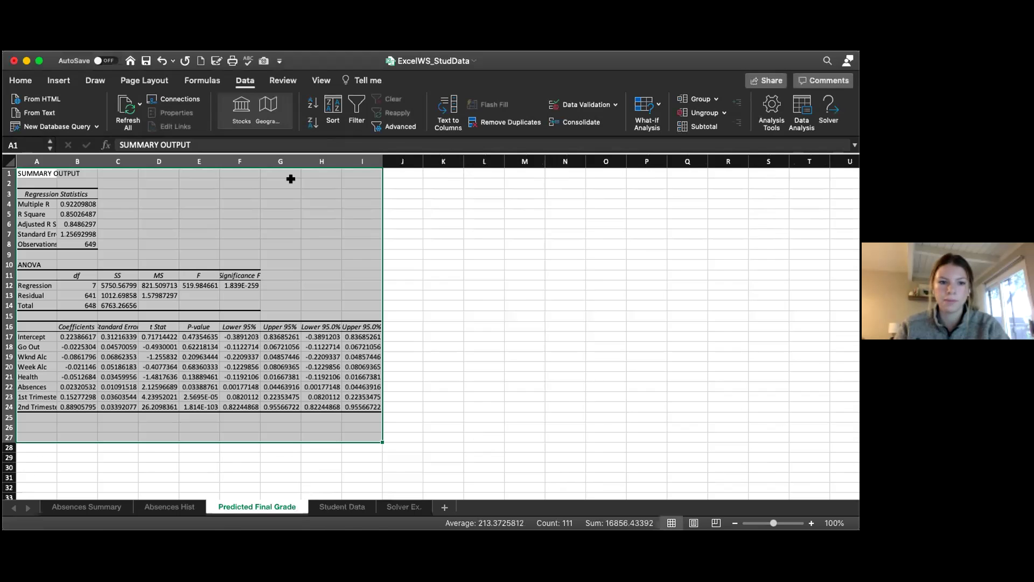
# - Examine the regression summary output, including the regression statistics and the ANOVA table
pyautogui.click(409, 303)
pyautogui.moveTo(24, 173); pyautogui.dragTo(384, 447)
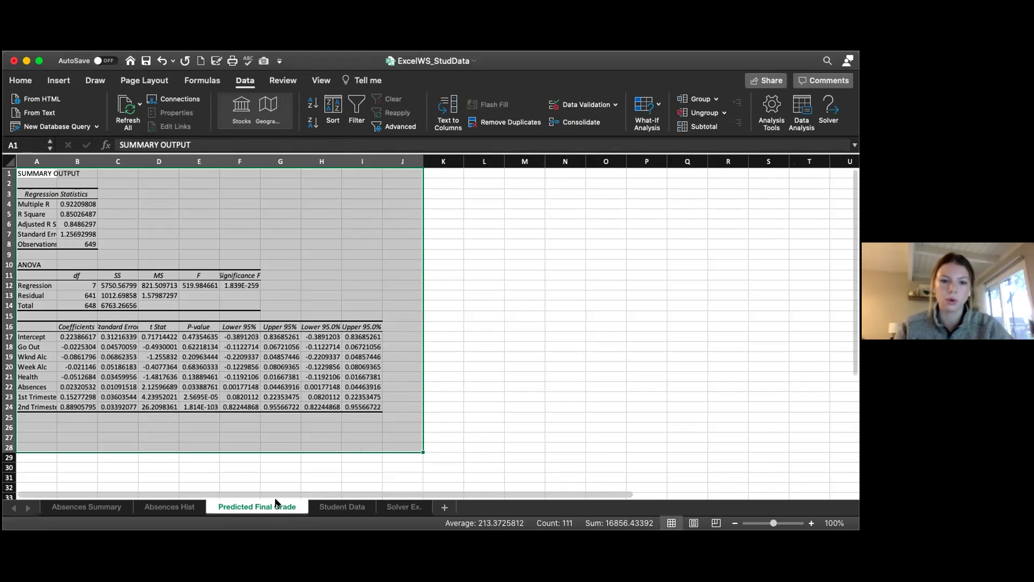
pyautogui.click(362, 417)
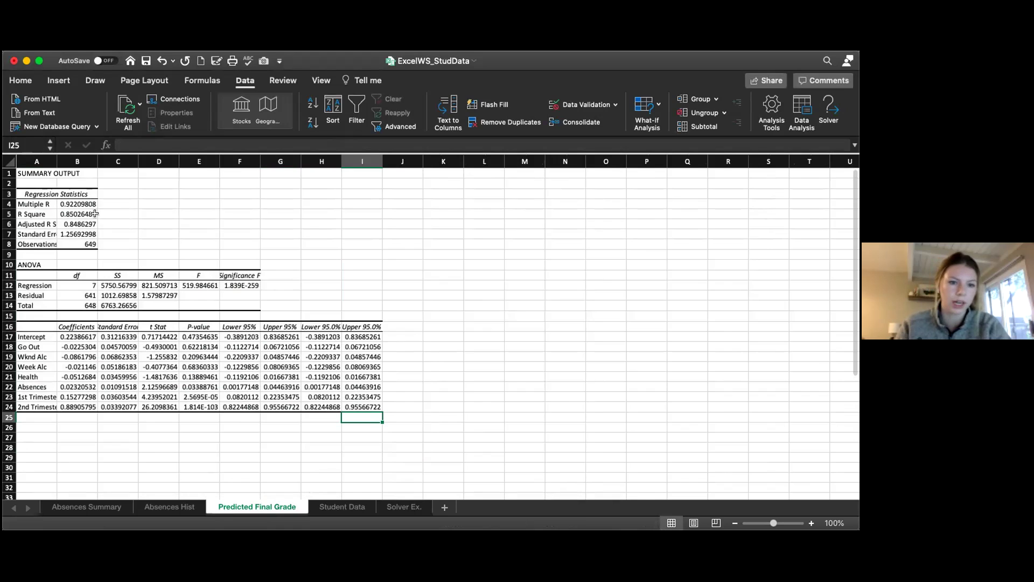
pyautogui.click(64, 211)
pyautogui.click(142, 230)
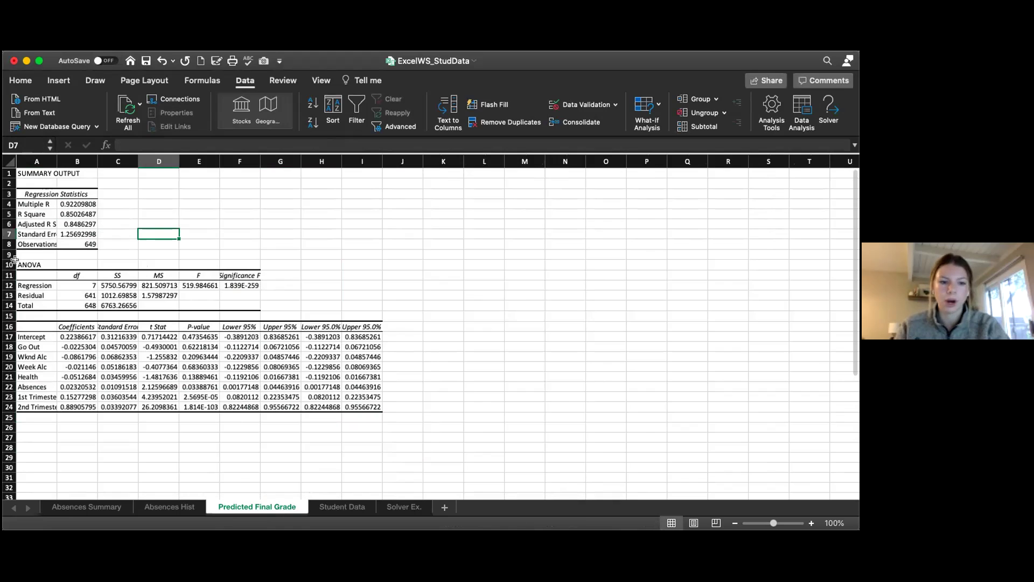
pyautogui.moveTo(15, 260); pyautogui.dragTo(291, 310)
pyautogui.click(162, 427)
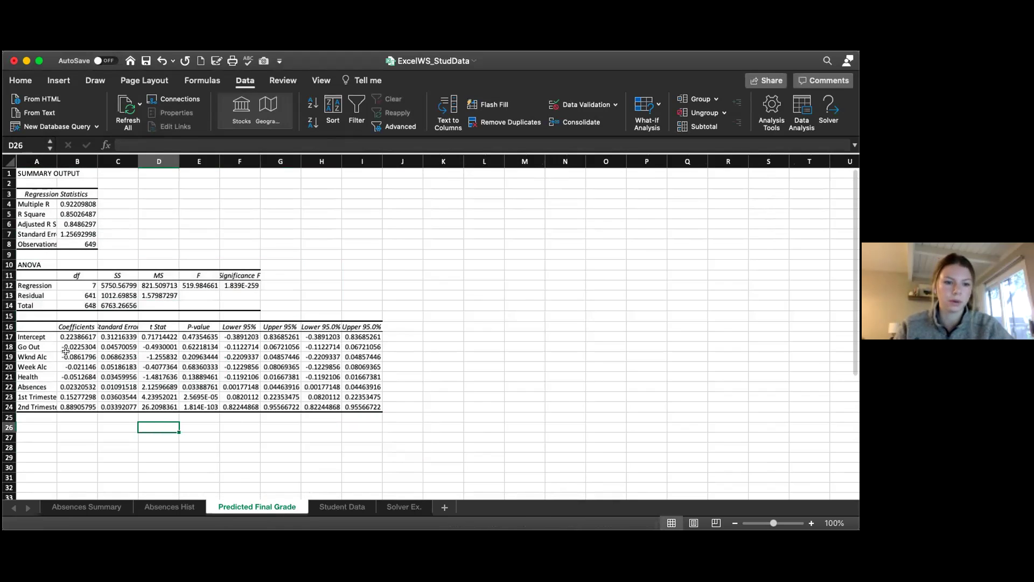
# - Format the P-value column of the coefficients table, E16:E24, with the Accounting number format
pyautogui.moveTo(24, 327); pyautogui.dragTo(83, 407)
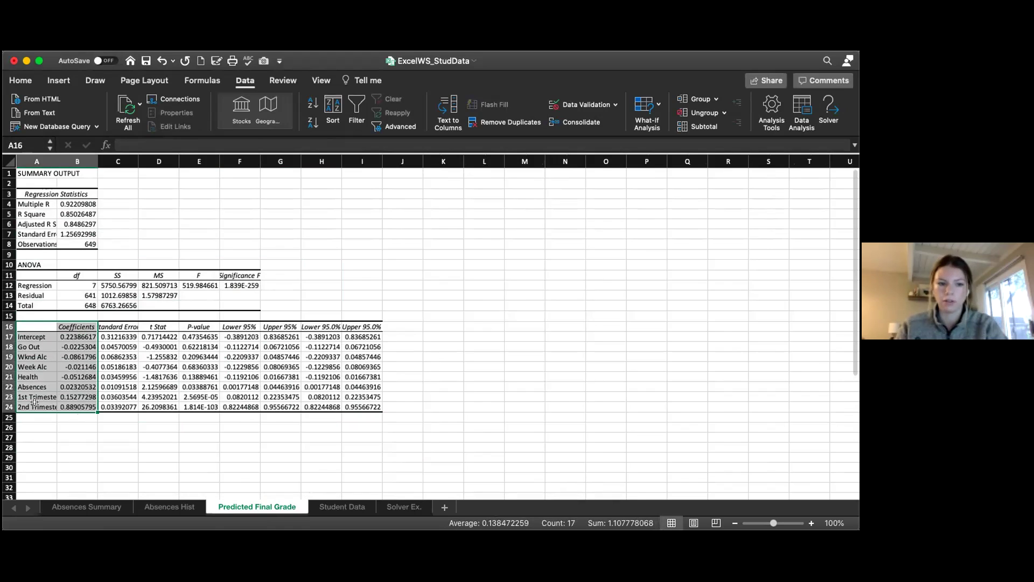
pyautogui.click(200, 325)
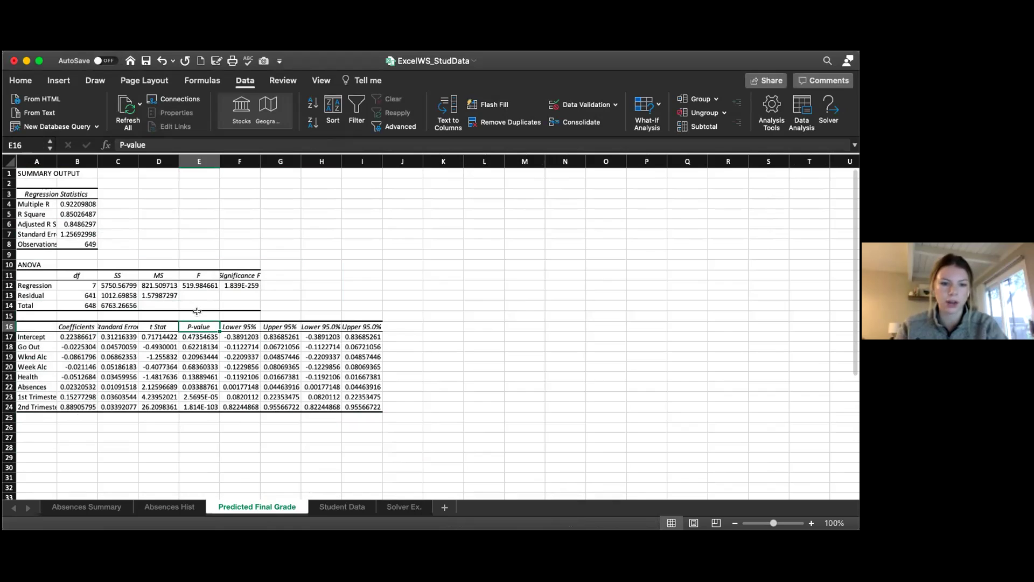
pyautogui.moveTo(199, 327); pyautogui.dragTo(201, 407)
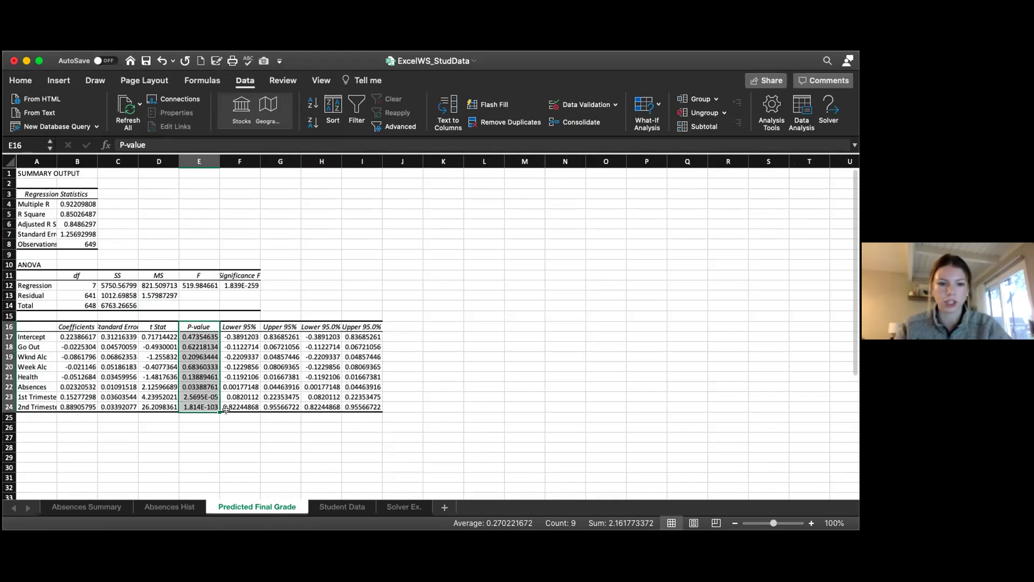
pyautogui.click(20, 80)
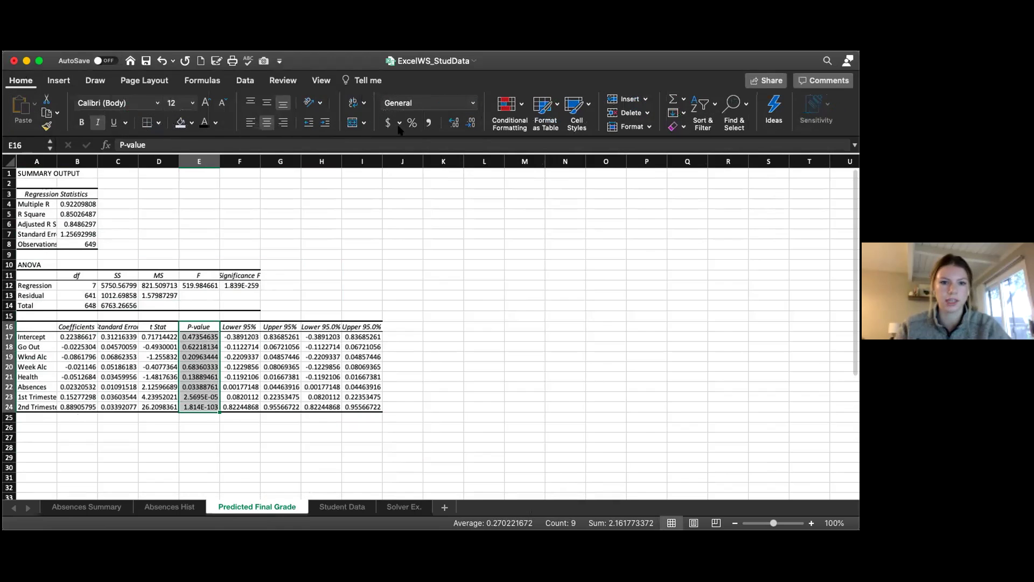
pyautogui.click(472, 103)
pyautogui.click(433, 183)
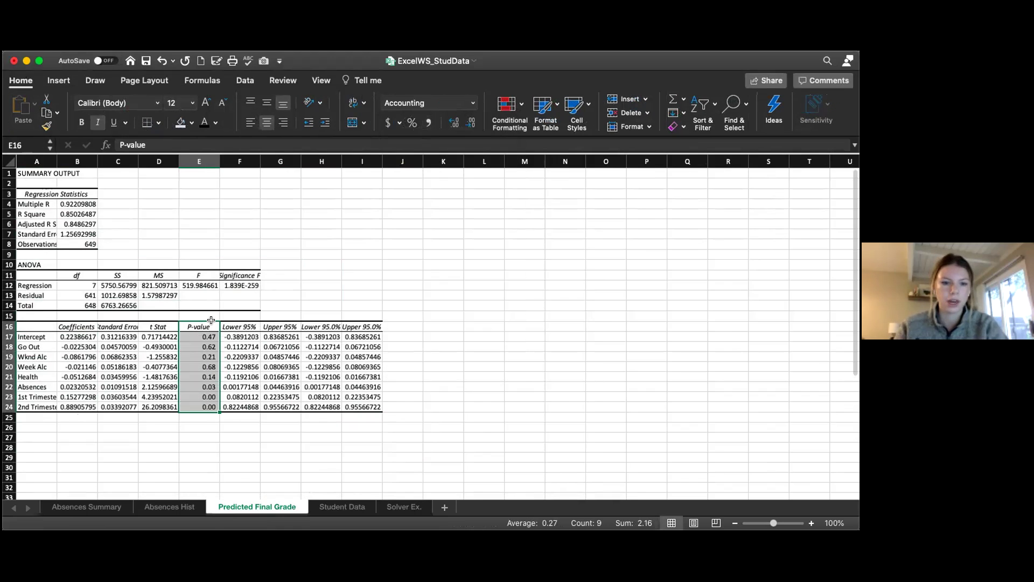
pyautogui.click(230, 412)
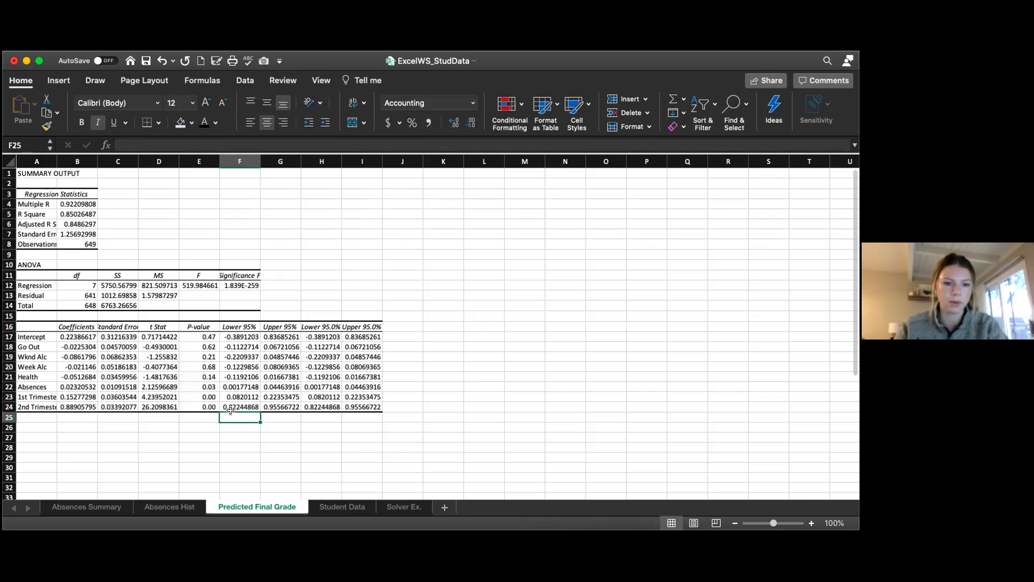
# - Examine the P-values of the individual predictors in the regression coefficients table
pyautogui.click(206, 366)
pyautogui.click(31, 366)
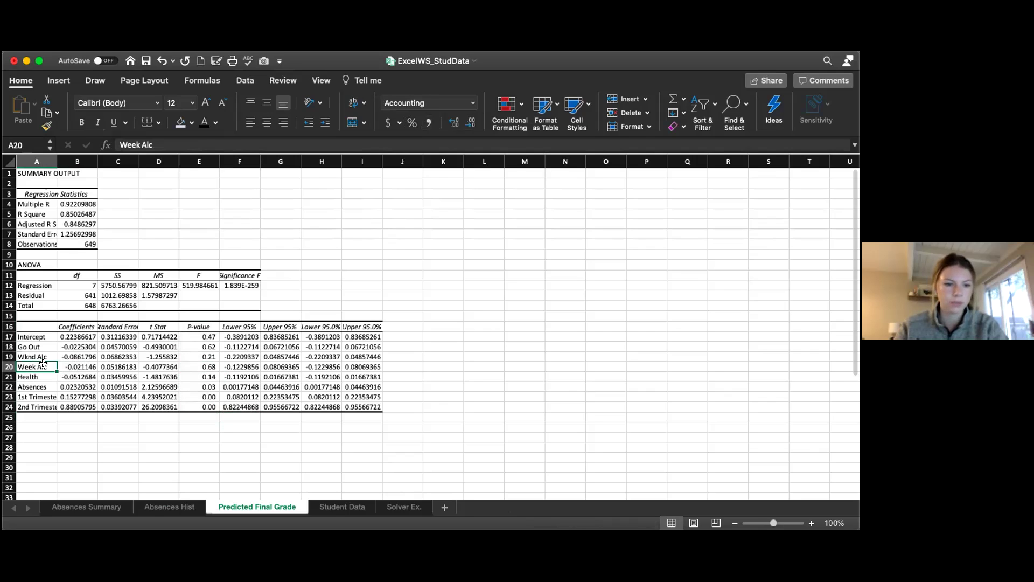
pyautogui.click(204, 337)
pyautogui.click(211, 349)
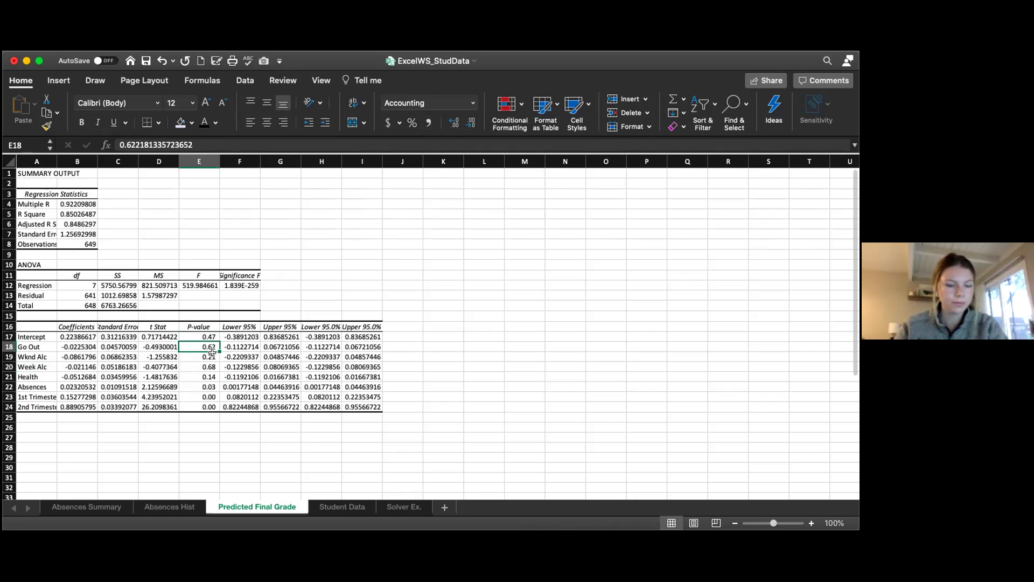
pyautogui.click(207, 356)
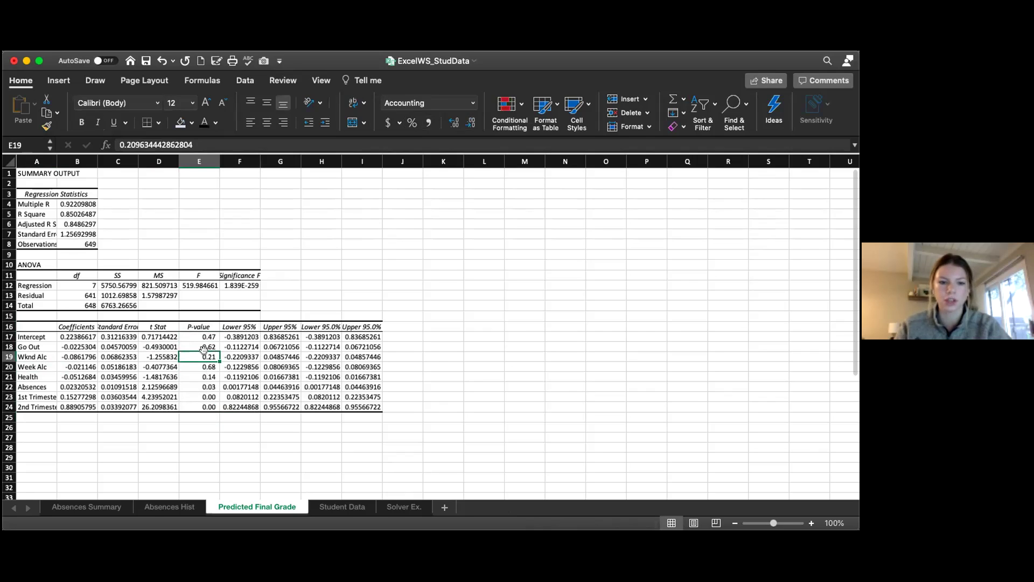
pyautogui.click(239, 356)
pyautogui.moveTo(197, 334); pyautogui.dragTo(199, 407)
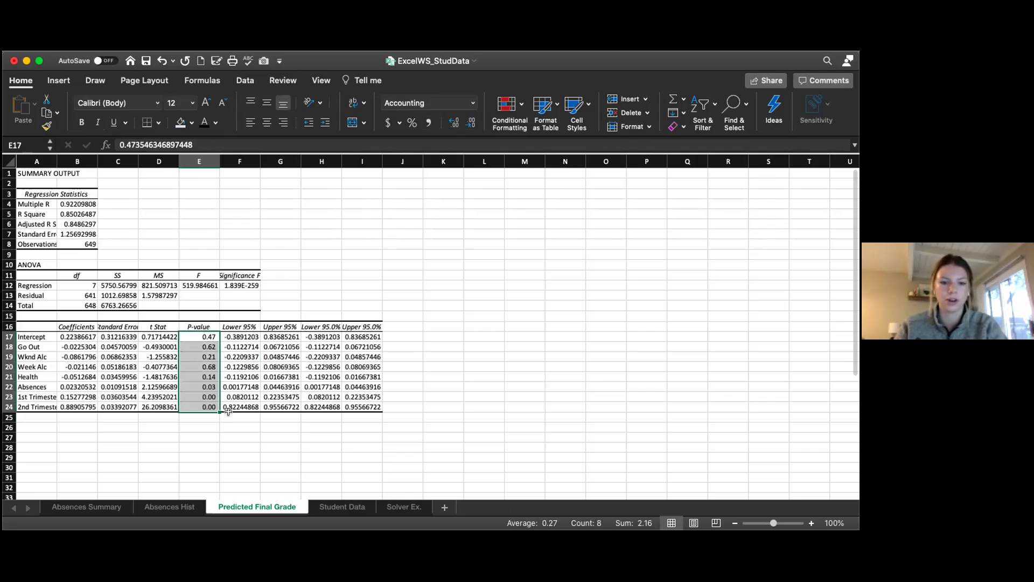
pyautogui.click(320, 452)
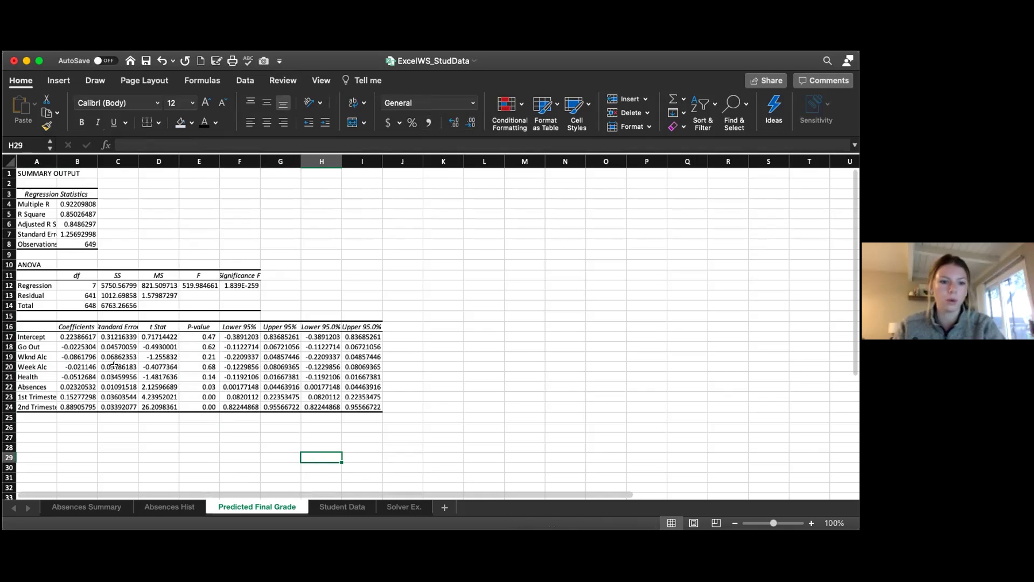
# - Review the predictor columns from Free Time through 2nd Trimester Grade on the Student Data sheet
pyautogui.click(340, 507)
pyautogui.hscroll(-8, 351, 302)
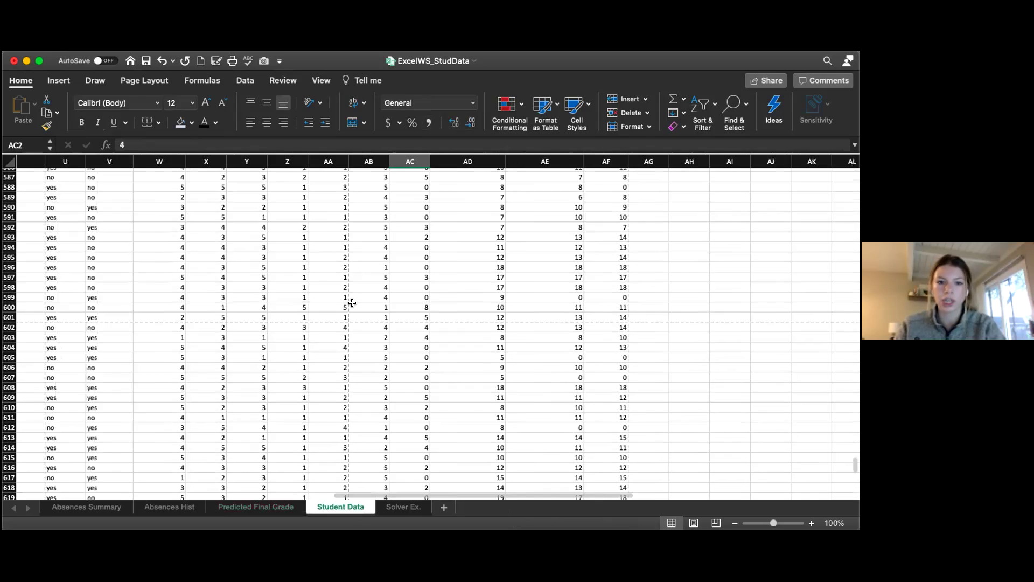
pyautogui.press('Up')
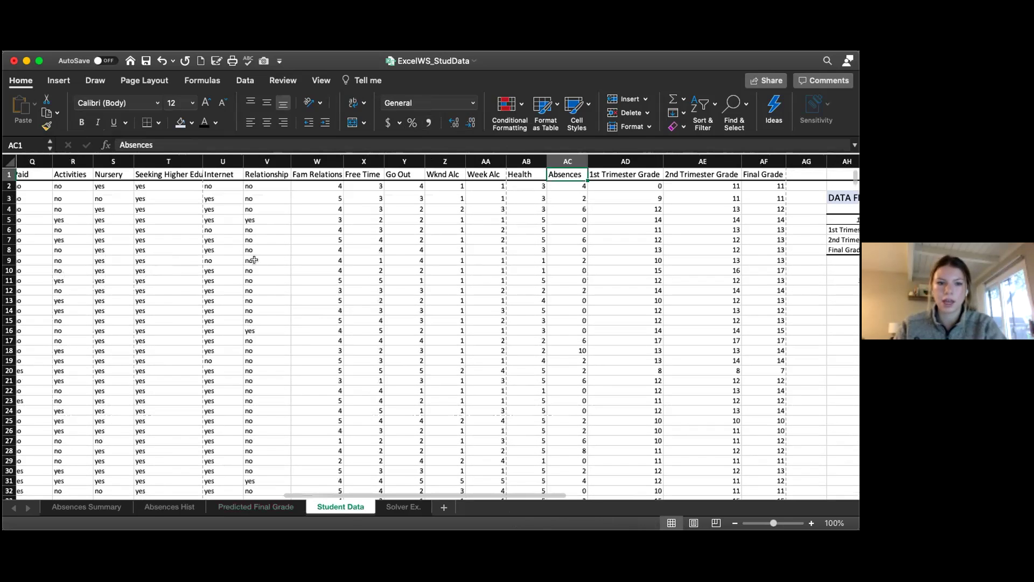
pyautogui.moveTo(350, 173); pyautogui.dragTo(593, 305)
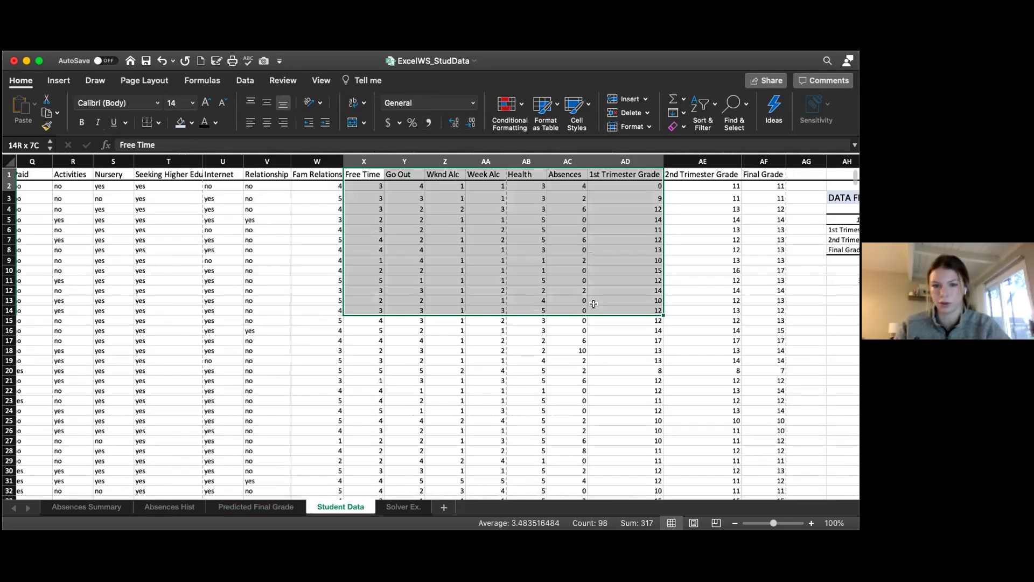
pyautogui.click(706, 251)
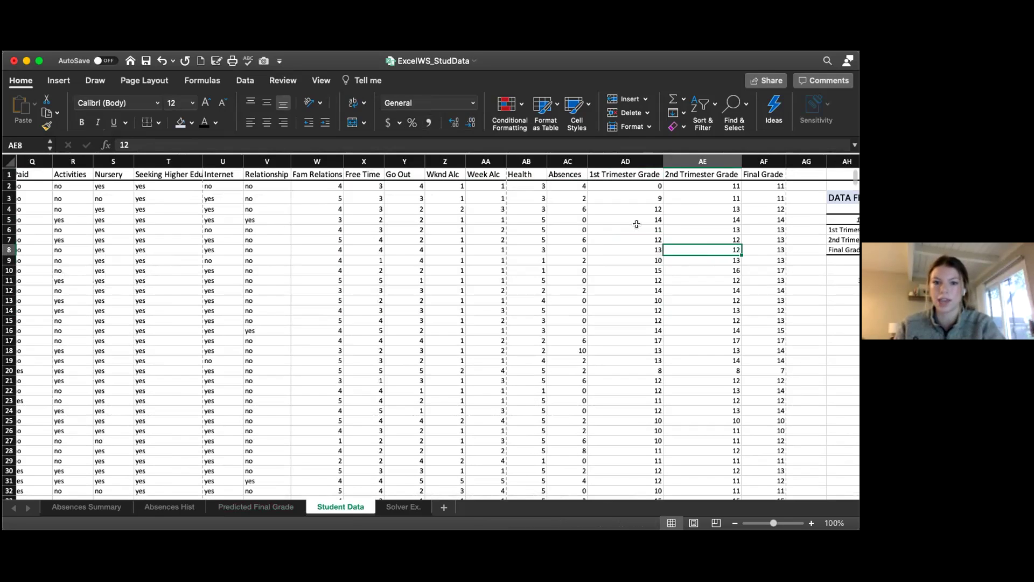
pyautogui.click(520, 175)
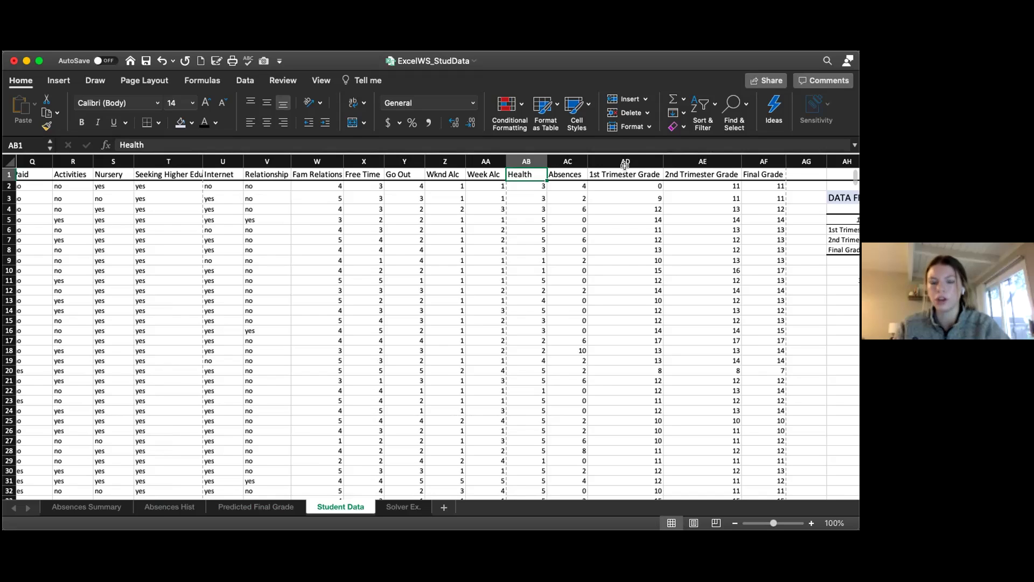
pyautogui.click(527, 310)
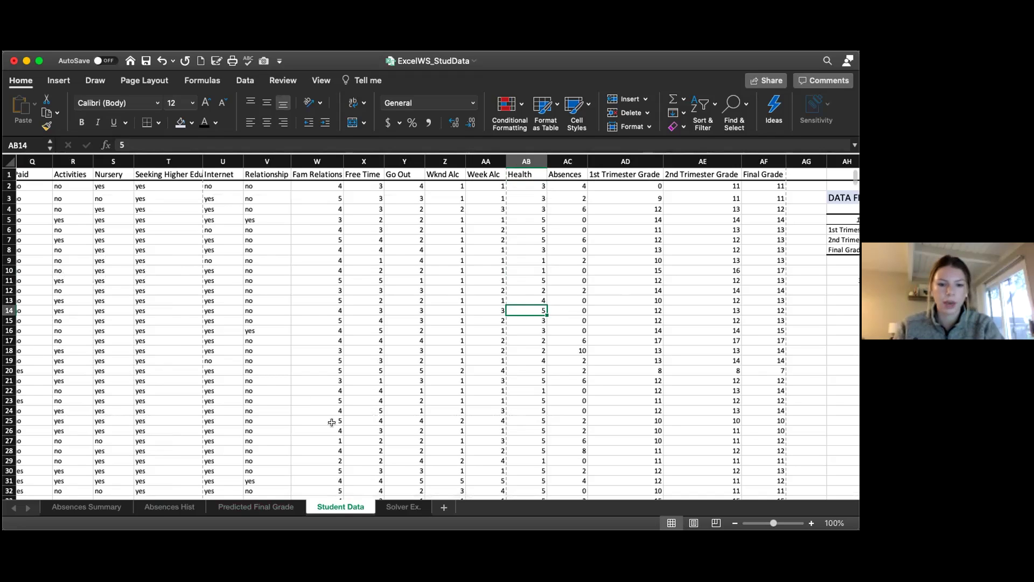
# - Open the Solver Ex. sheet and examine the Rough and Finished hours for the maple and mahogany tables
pyautogui.click(403, 507)
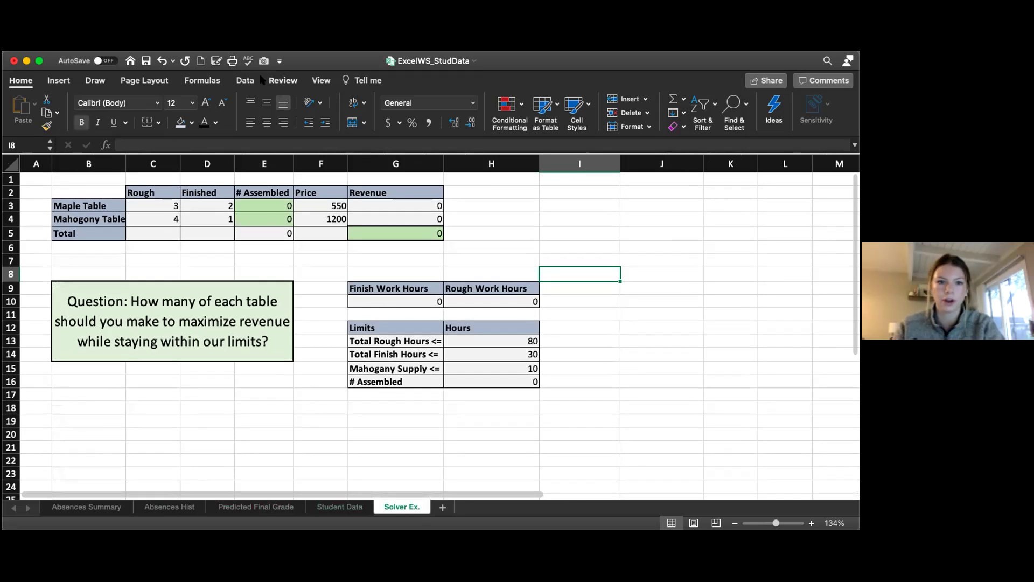
pyautogui.click(245, 81)
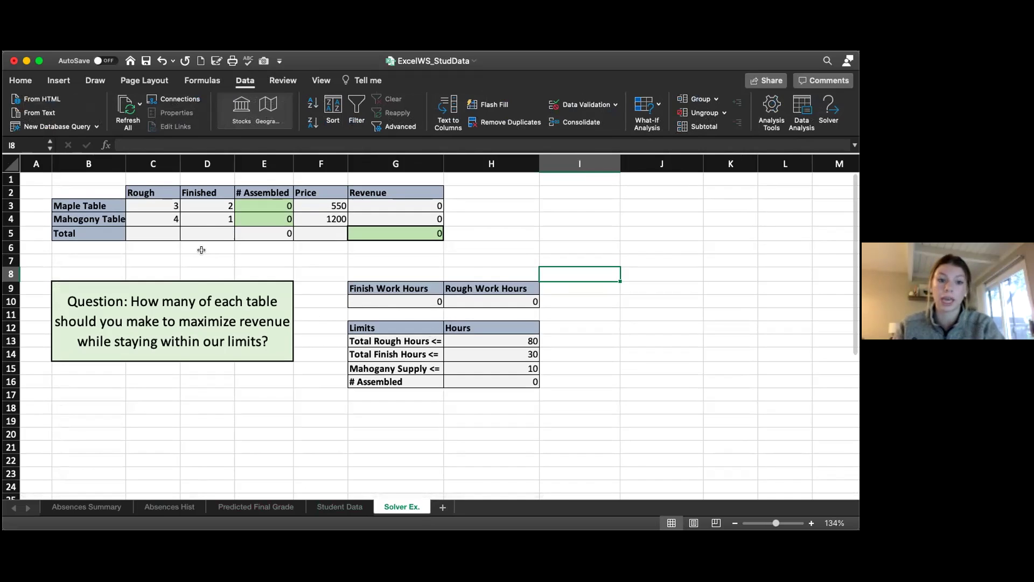
pyautogui.click(74, 206)
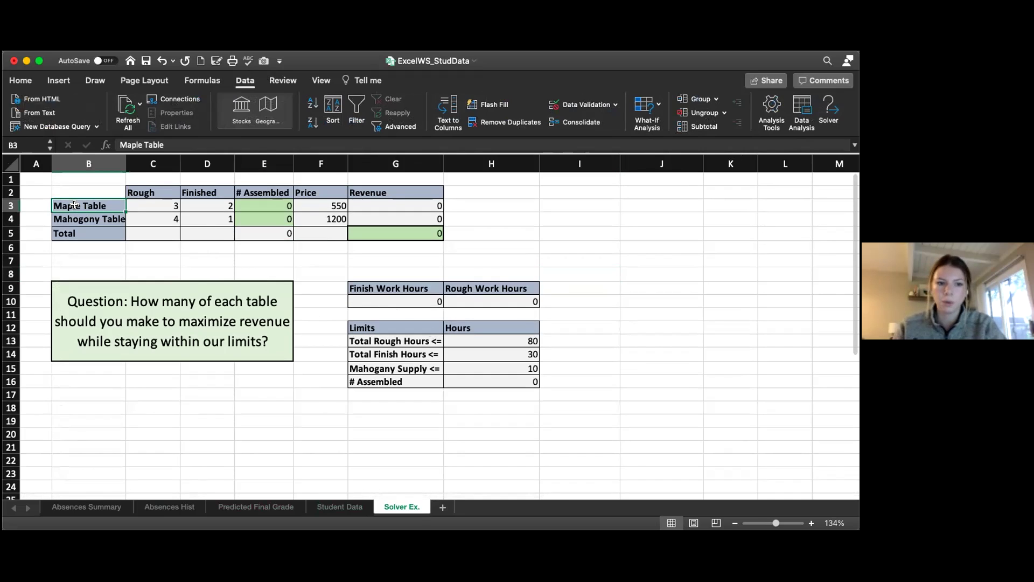
pyautogui.press('Down')
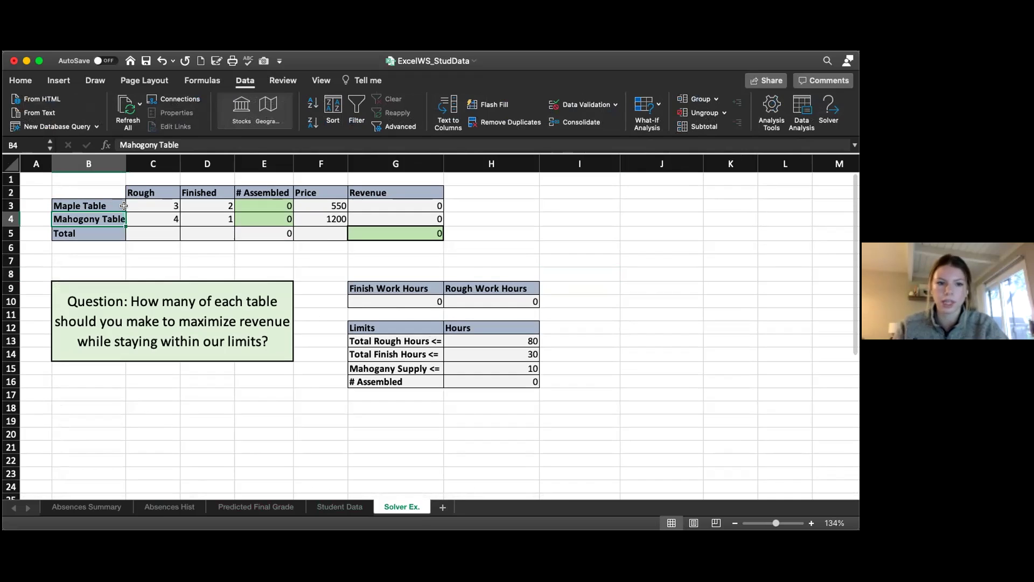
pyautogui.click(147, 193)
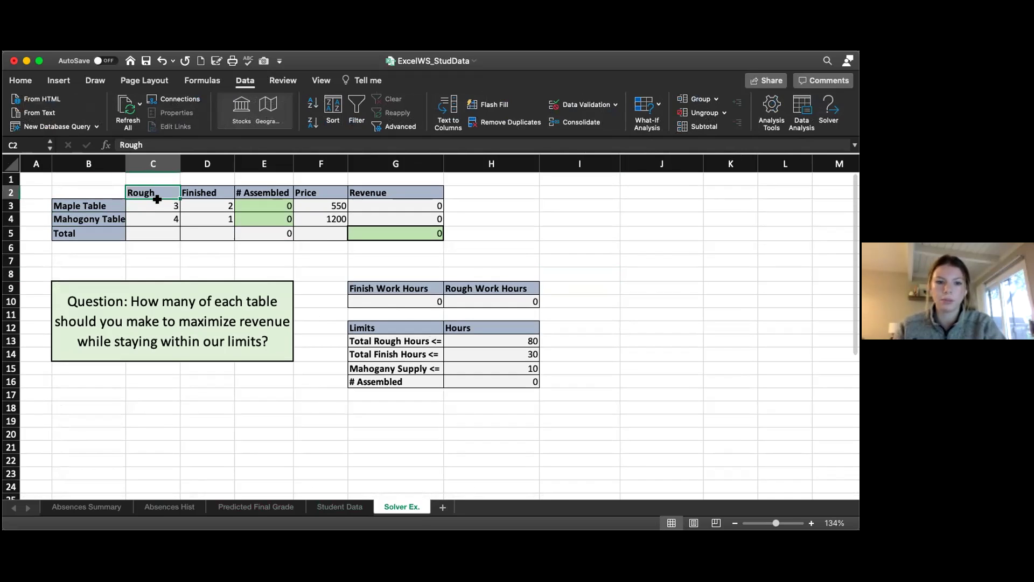
pyautogui.press('Down')
pyautogui.press('Down')
pyautogui.press('Up')
pyautogui.press('Up')
pyautogui.press('Right')
pyautogui.press('Down')
pyautogui.hotkey('shift', 'Down')
pyautogui.hotkey('shift', 'Up')
# - Examine the # Assembled and Price cells for both table types
pyautogui.press('Right')
pyautogui.press('Up')
pyautogui.press('Down')
pyautogui.press('Down')
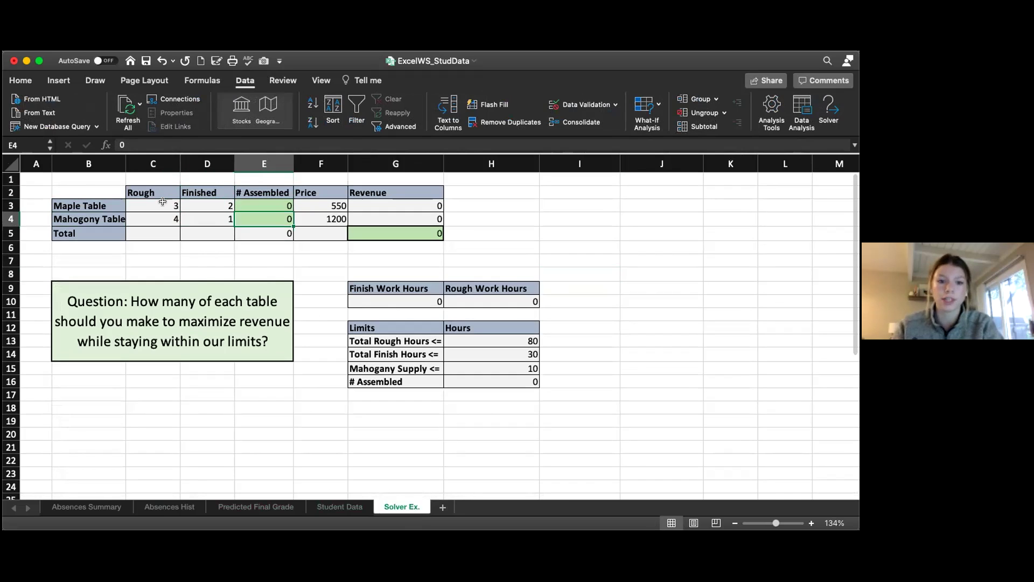
pyautogui.press('Right')
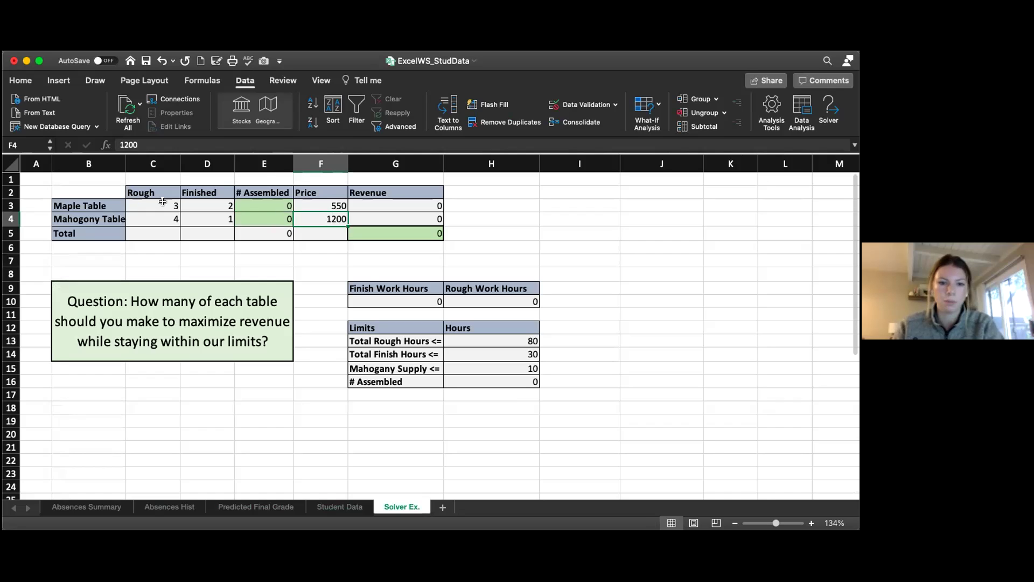
pyautogui.press('Left')
pyautogui.press('Up')
pyautogui.press('Down')
pyautogui.press('Up')
pyautogui.press('Down')
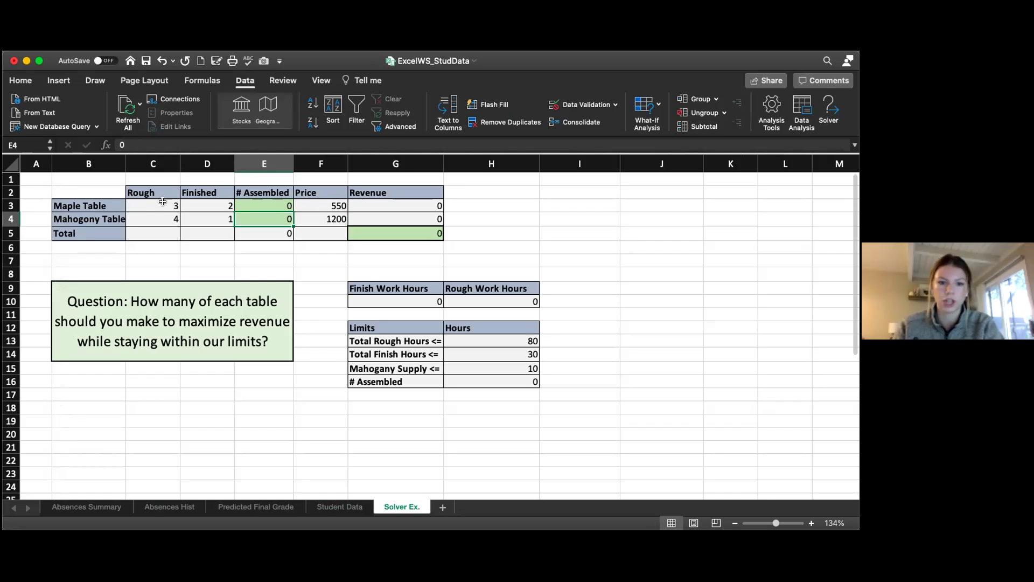
pyautogui.press('Right')
pyautogui.press('Up')
pyautogui.press('Down')
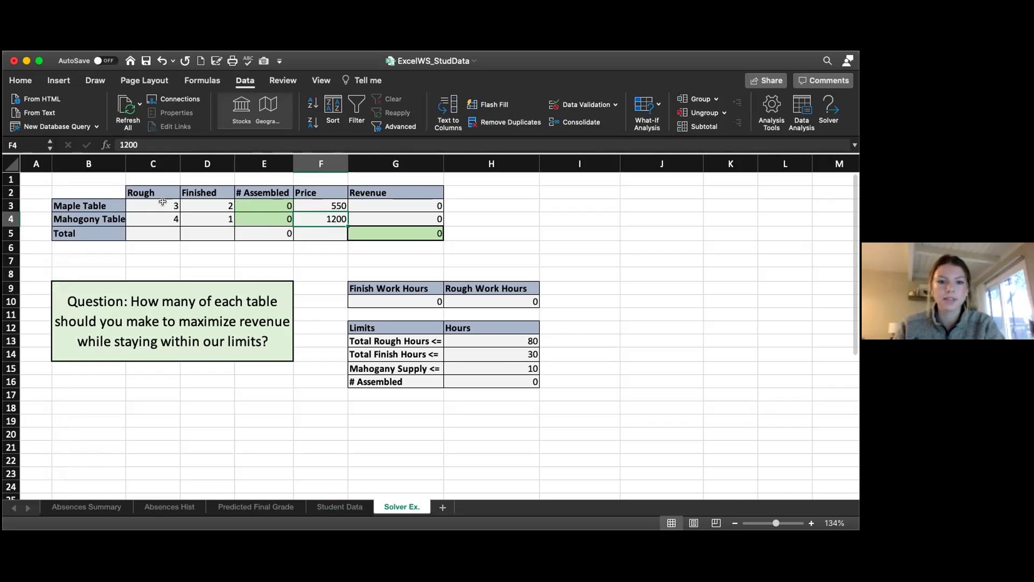
# - Examine the Revenue formulas and their total, and the # Assembled cells E3:E4 that feed them
pyautogui.press('Right')
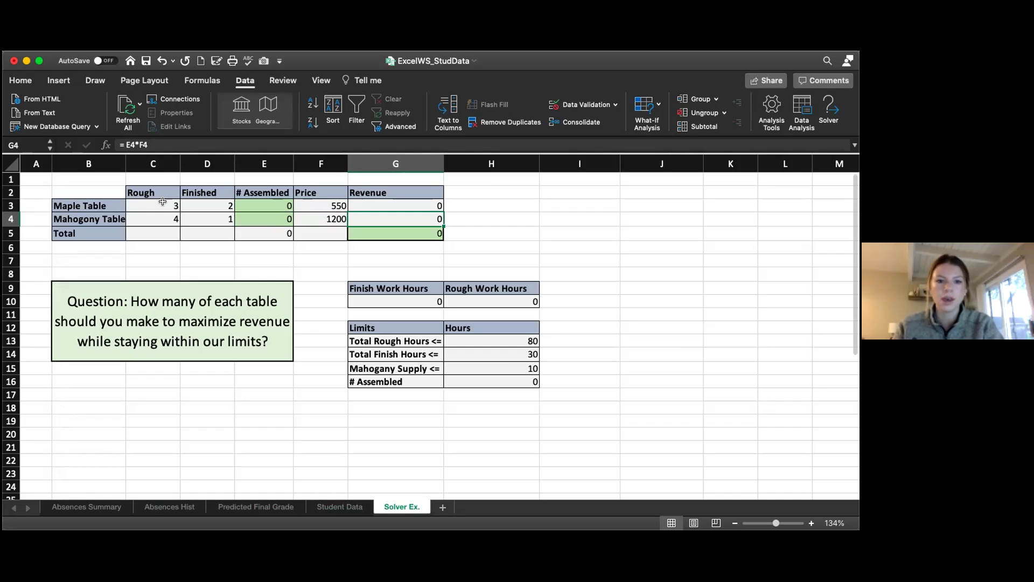
pyautogui.press('Up')
pyautogui.press('Down')
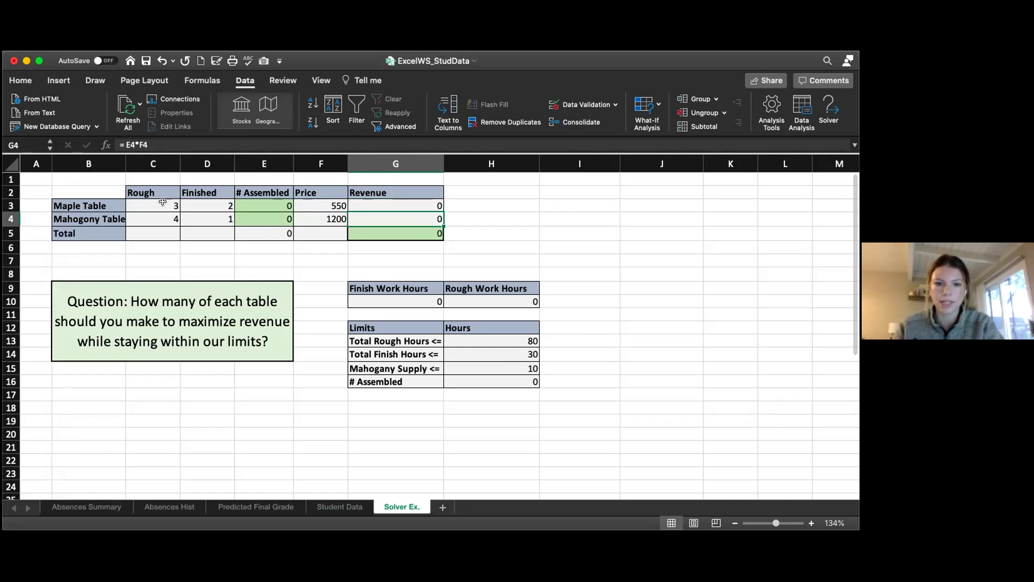
pyautogui.press('Down')
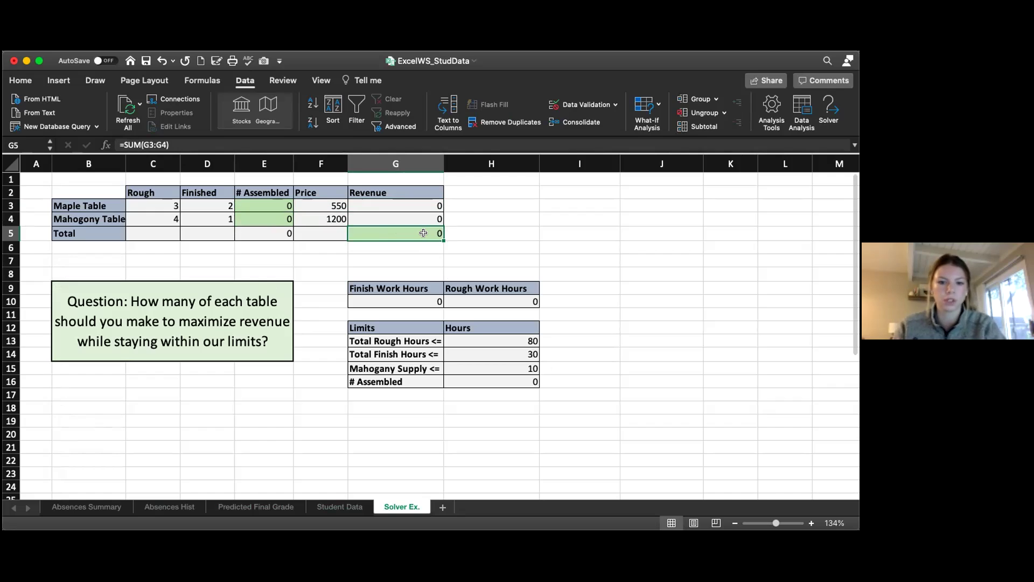
pyautogui.press('Left')
pyautogui.press('Left')
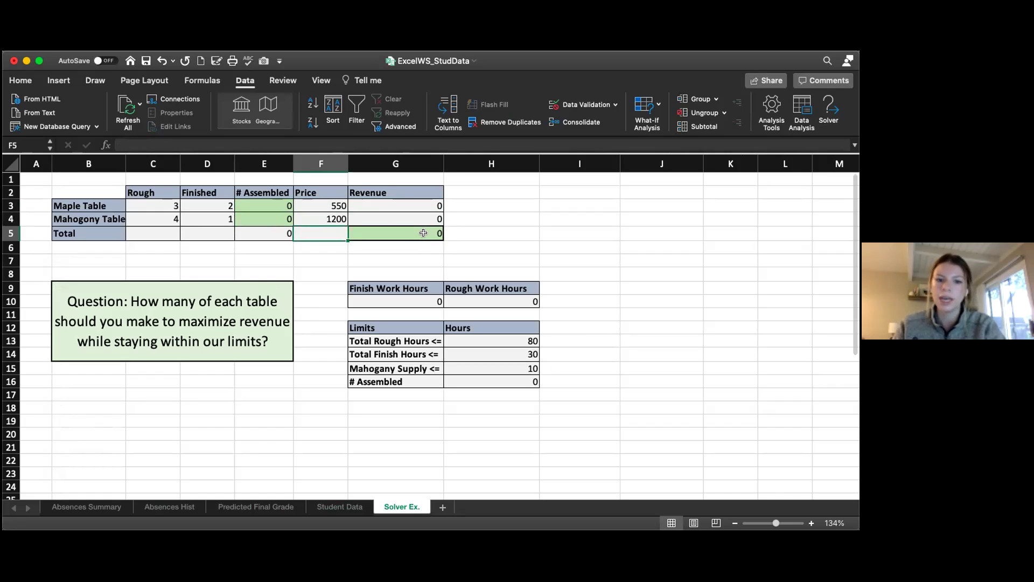
pyautogui.press('Up')
pyautogui.press('Up')
pyautogui.press('Down')
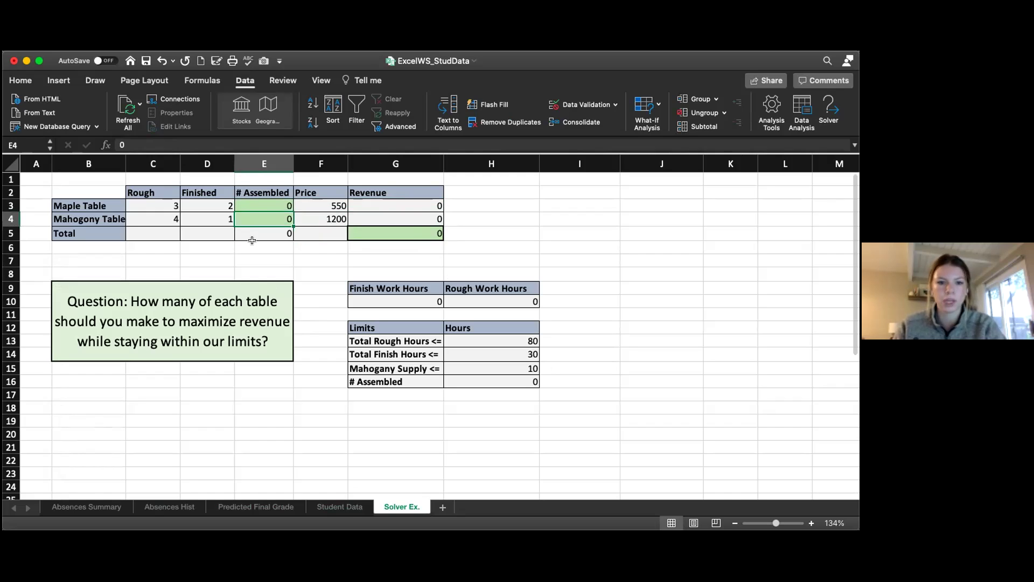
pyautogui.moveTo(249, 205); pyautogui.dragTo(254, 217)
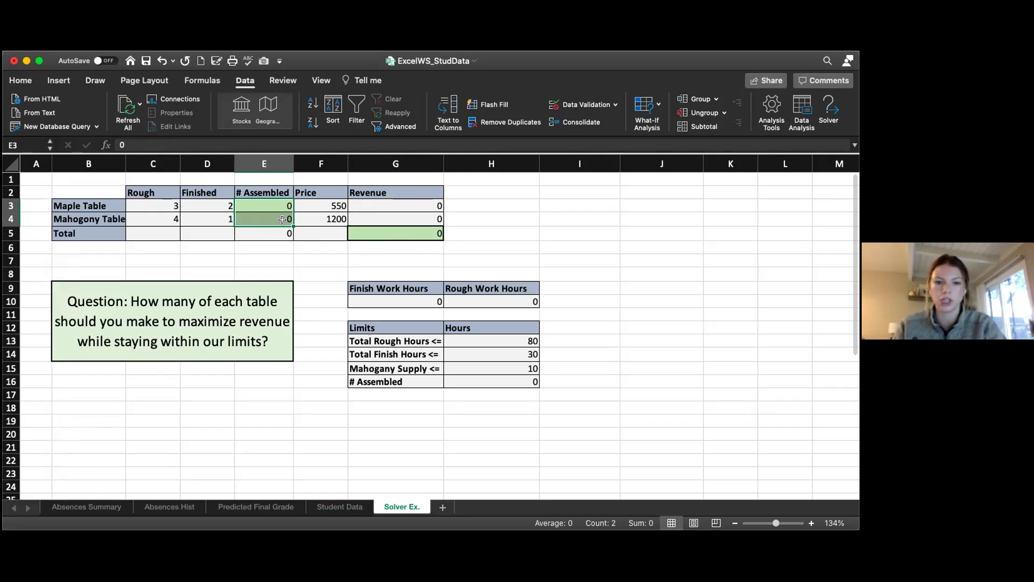
# - Examine the Total Rough Hours and Total Finish Hours limits in the Limits table
pyautogui.click(446, 268)
pyautogui.scroll(-1, 489, 318)
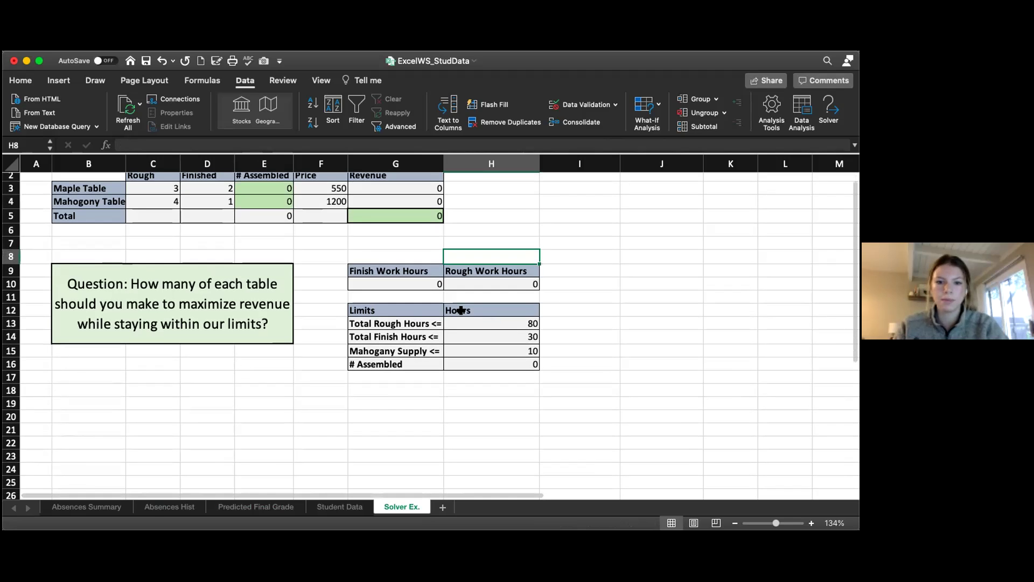
pyautogui.click(324, 252)
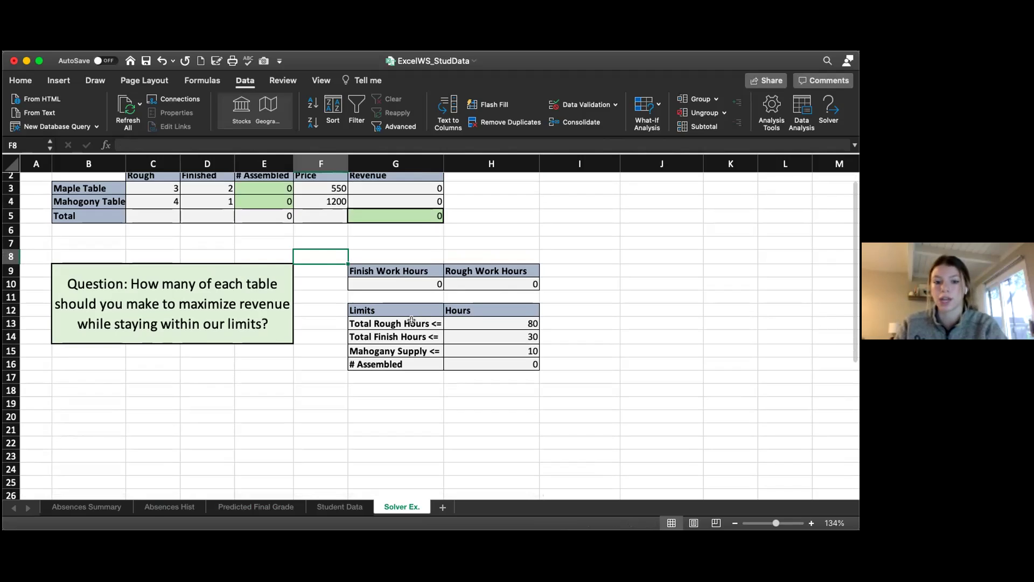
pyautogui.click(488, 320)
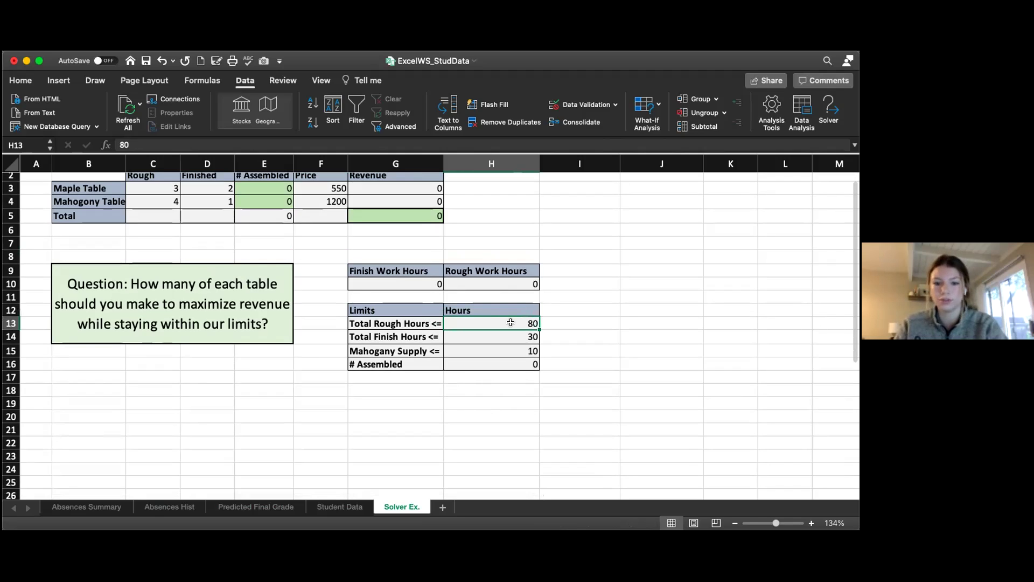
pyautogui.moveTo(511, 322); pyautogui.dragTo(437, 323)
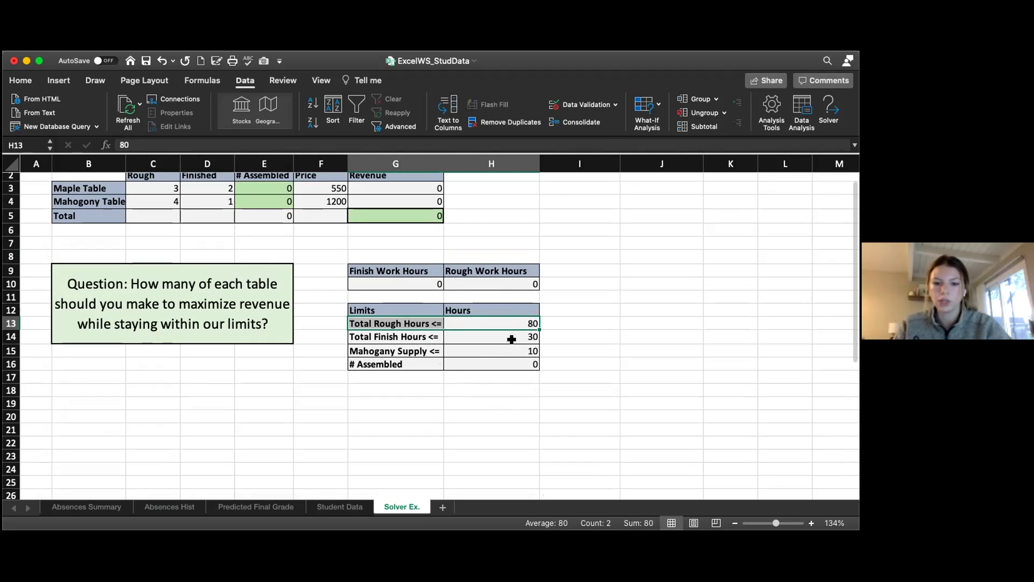
pyautogui.click(409, 335)
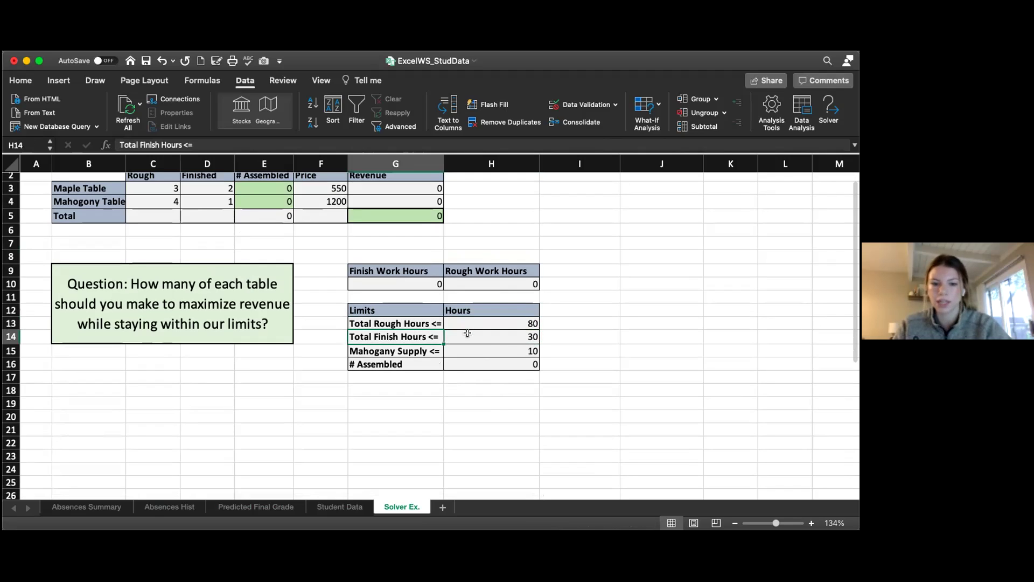
pyautogui.moveTo(467, 333); pyautogui.dragTo(467, 333)
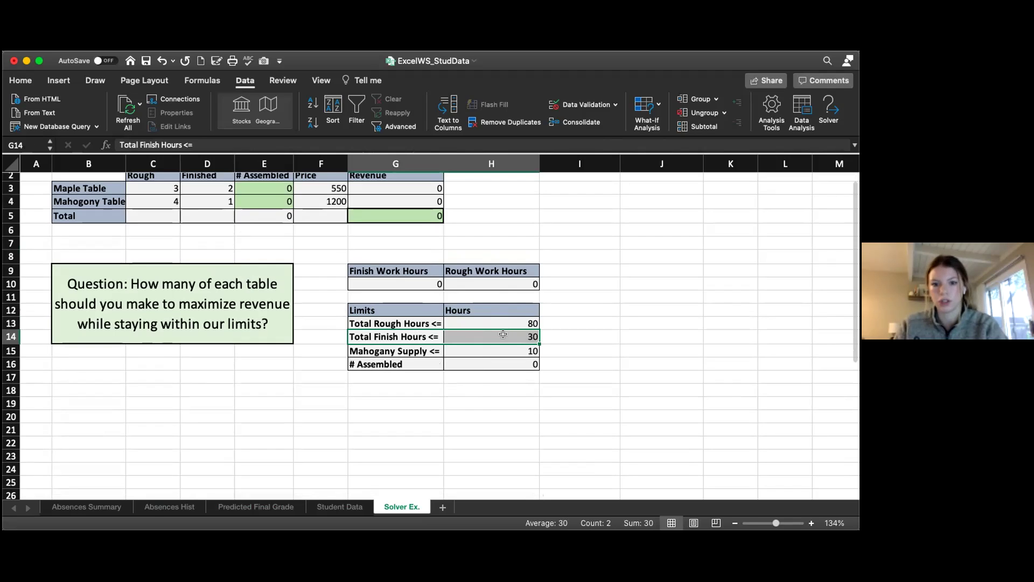
pyautogui.click(558, 336)
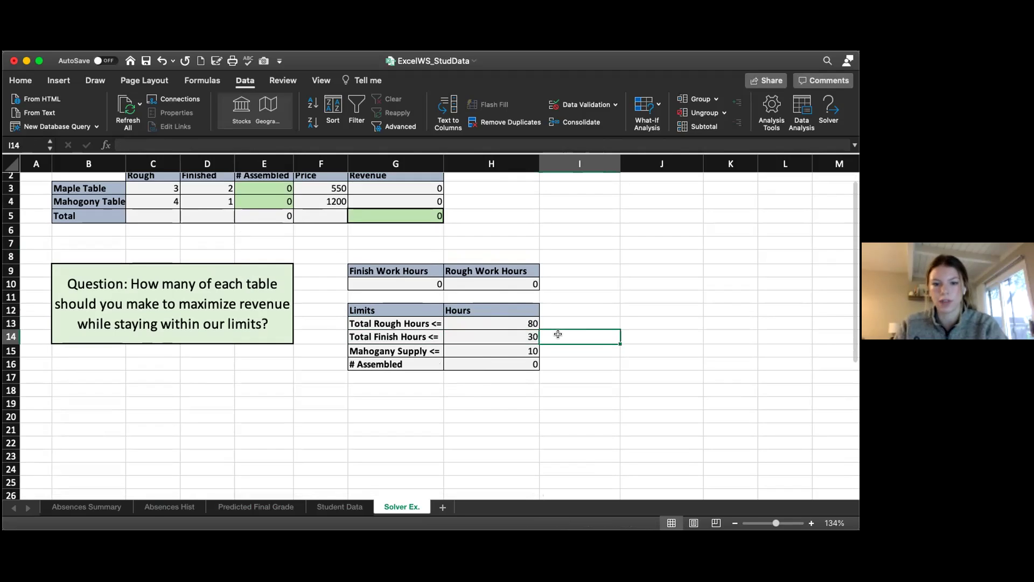
# - Examine the Mahogany Supply limit and the Limits table as a whole
pyautogui.click(427, 351)
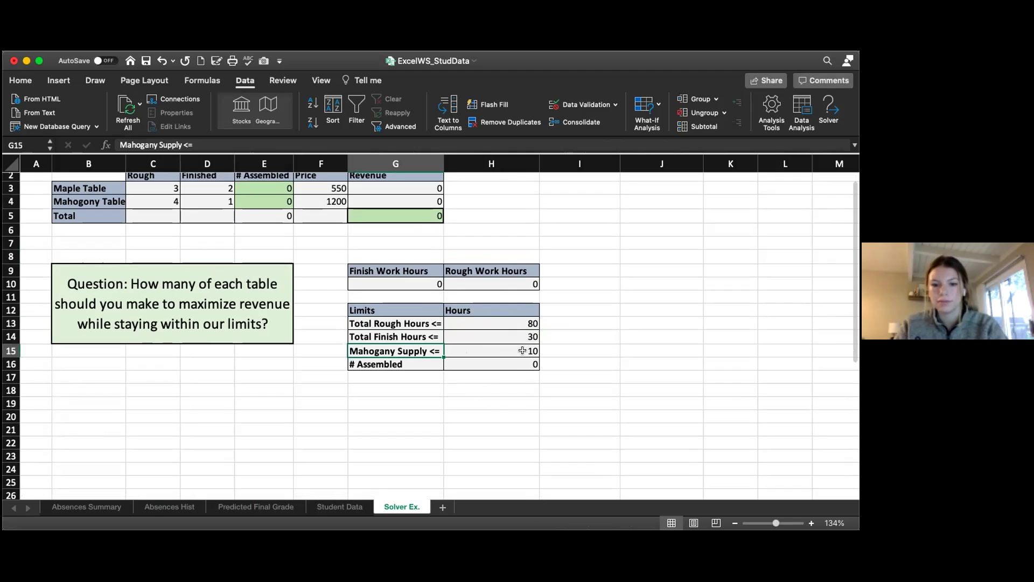
pyautogui.click(521, 351)
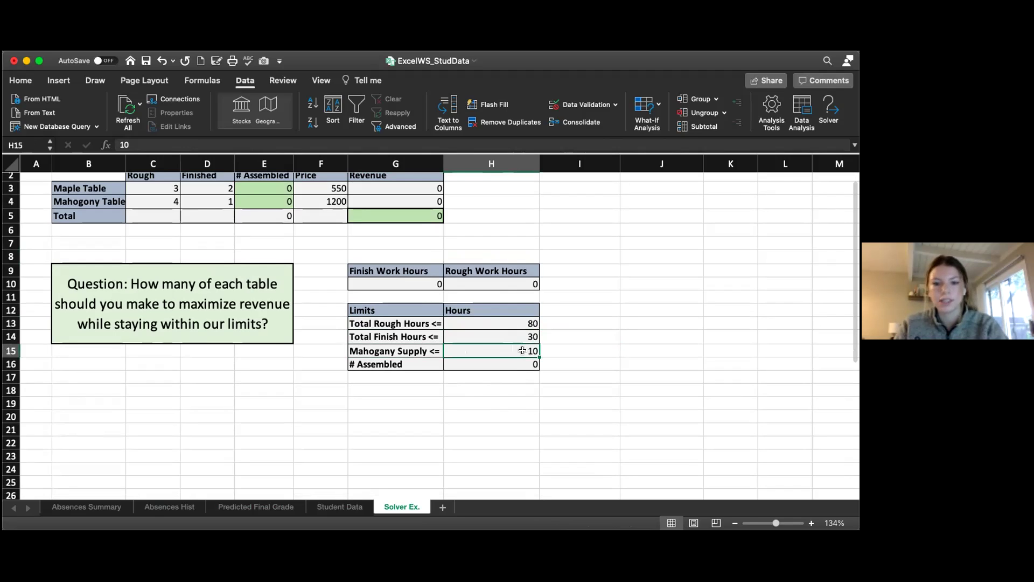
pyautogui.click(423, 351)
pyautogui.click(469, 351)
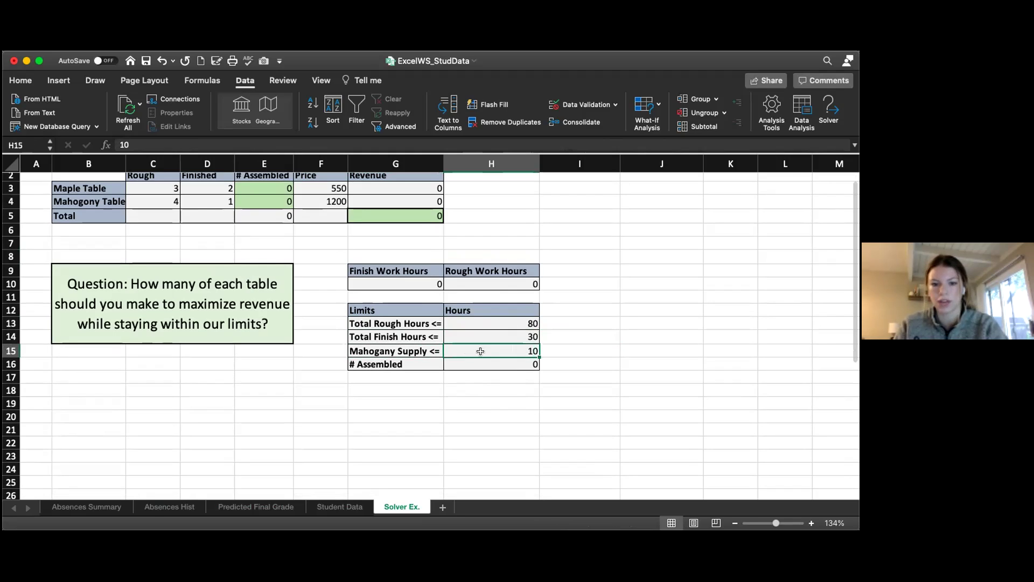
pyautogui.scroll(1, 442, 355)
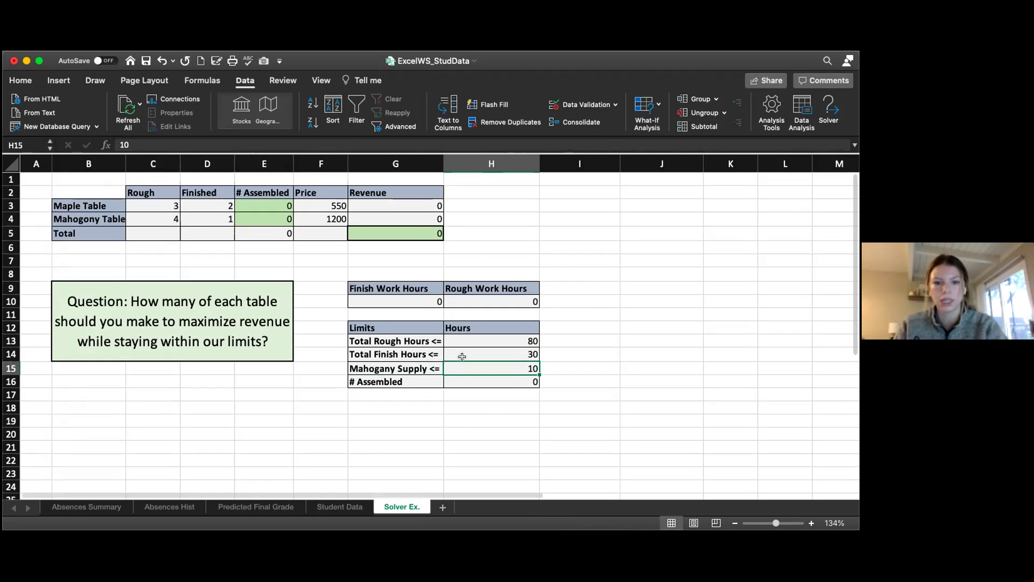
pyautogui.moveTo(330, 314); pyautogui.dragTo(547, 406)
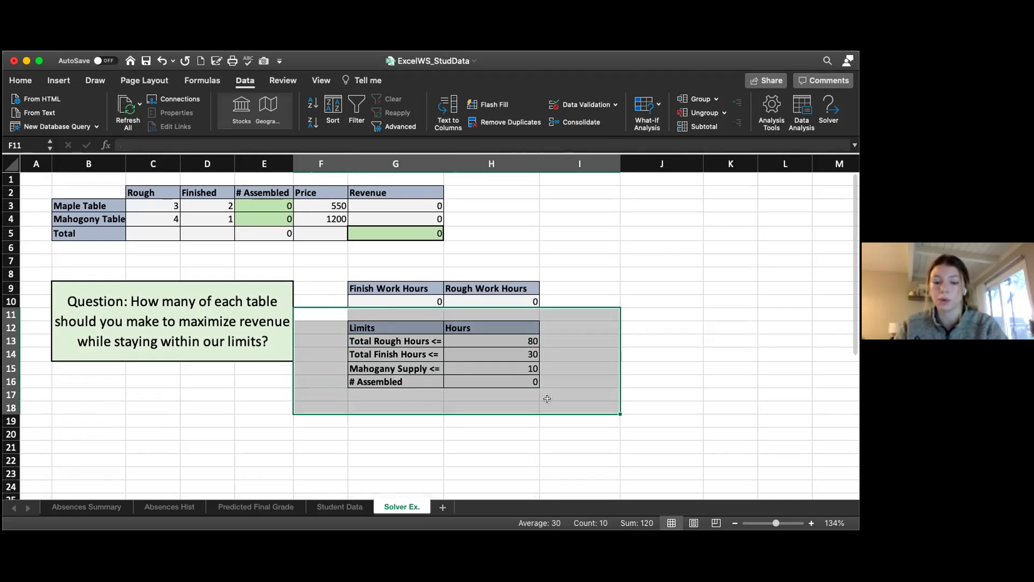
pyautogui.click(622, 276)
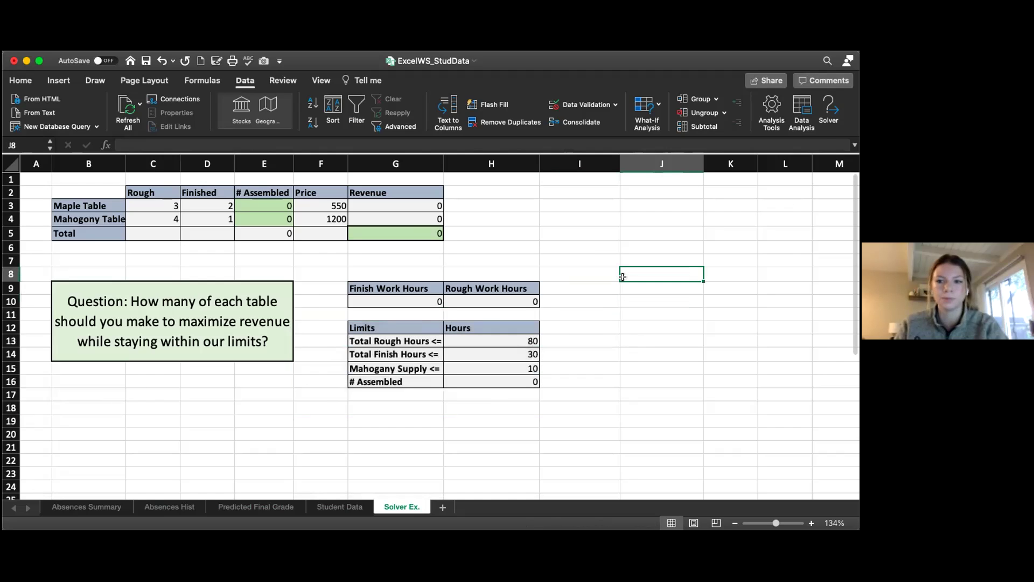
# - Open Solver and delete the three existing constraints on E4, G10 and H10
pyautogui.click(828, 110)
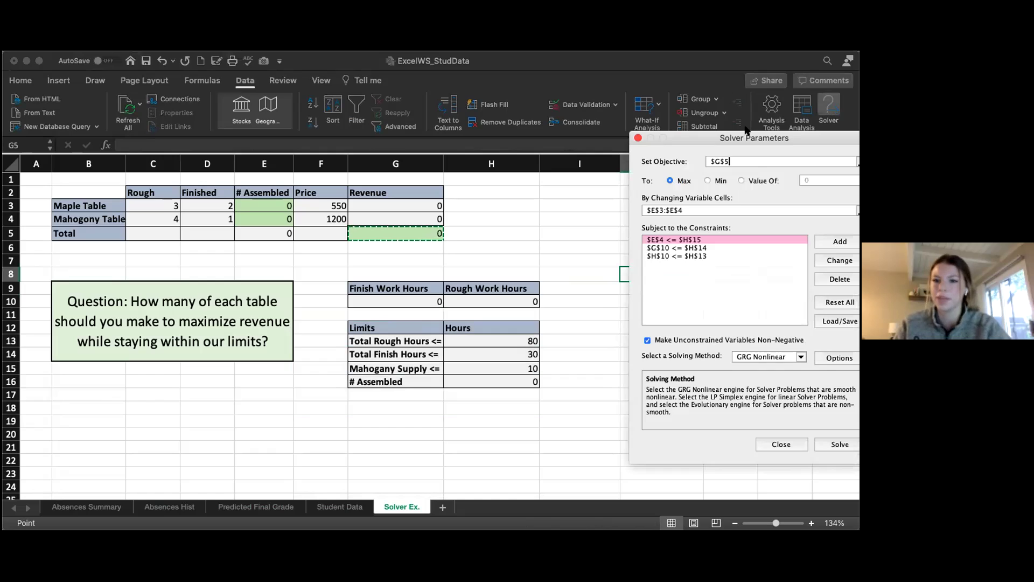
pyautogui.moveTo(751, 139); pyautogui.dragTo(673, 167)
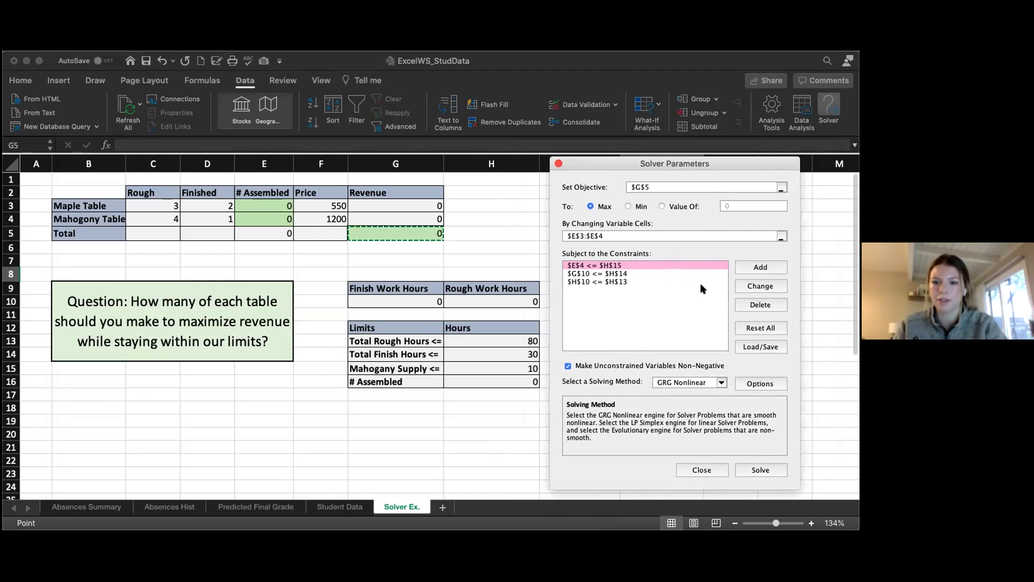
pyautogui.click(667, 268)
pyautogui.click(764, 305)
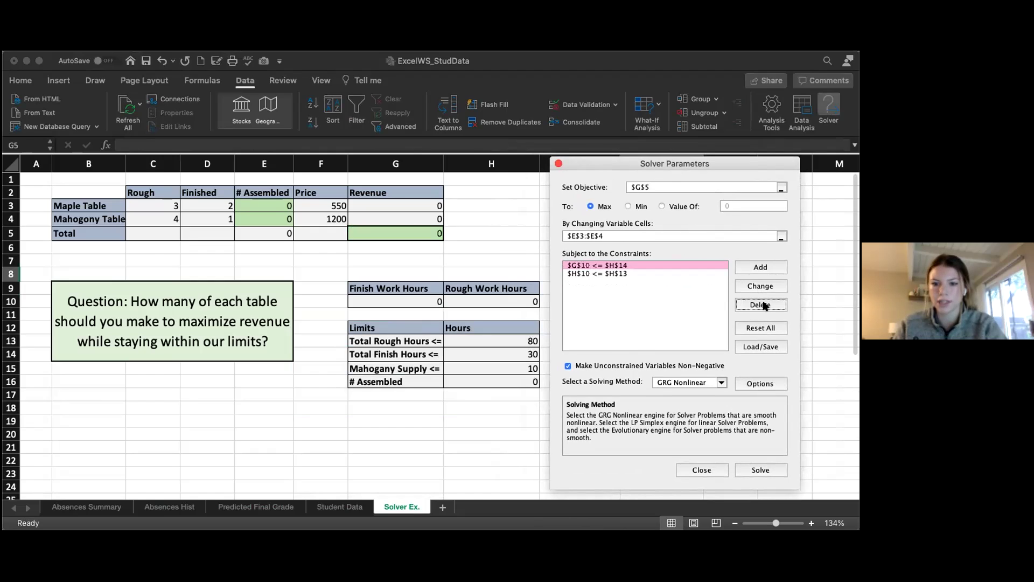
pyautogui.click(695, 267)
pyautogui.click(760, 305)
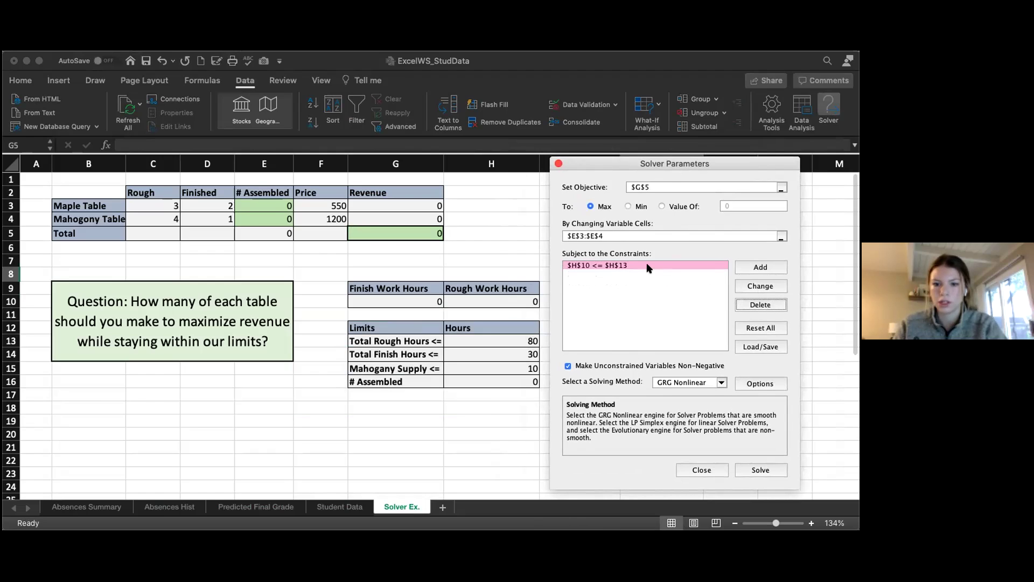
pyautogui.click(753, 303)
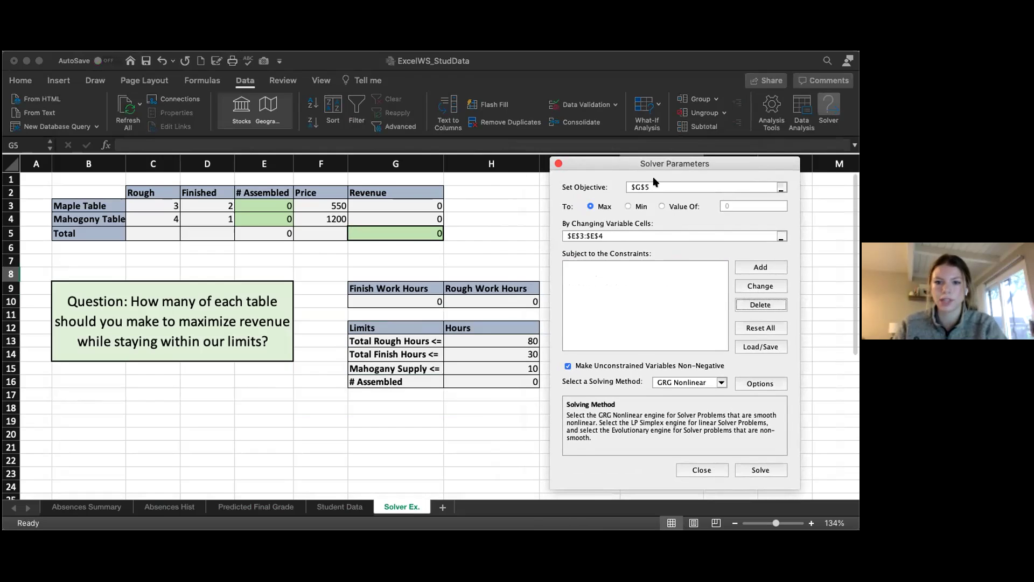
# - Set the Solver objective to total revenue cell G5 and the changing variable cells to E3:E4
pyautogui.click(667, 185)
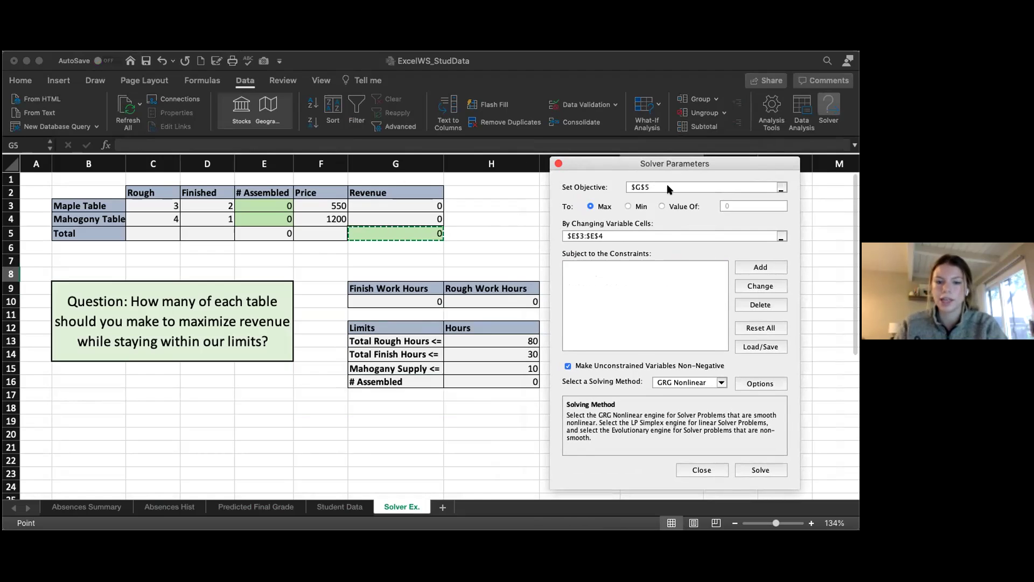
pyautogui.click(394, 228)
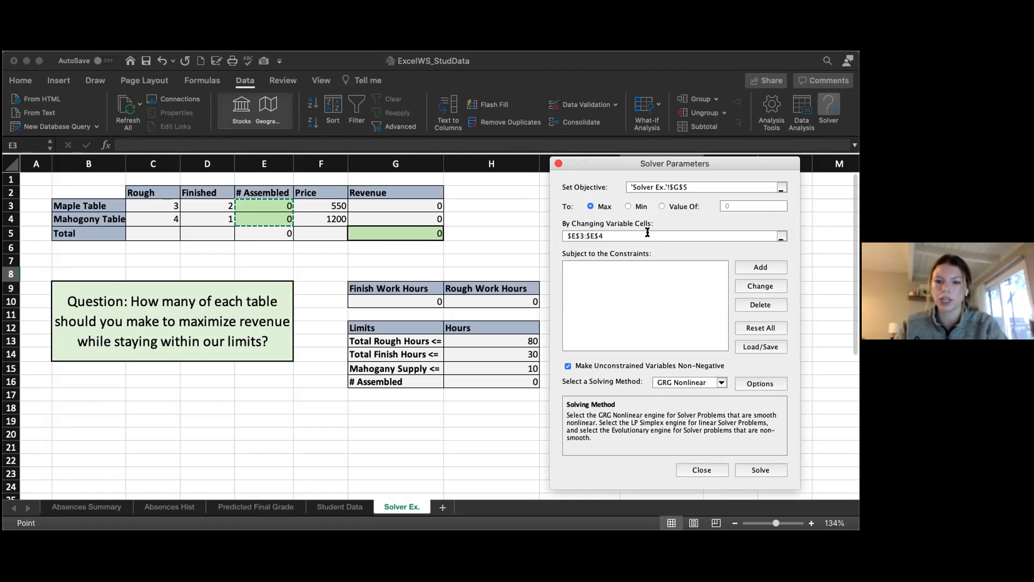
pyautogui.moveTo(252, 206); pyautogui.dragTo(254, 217)
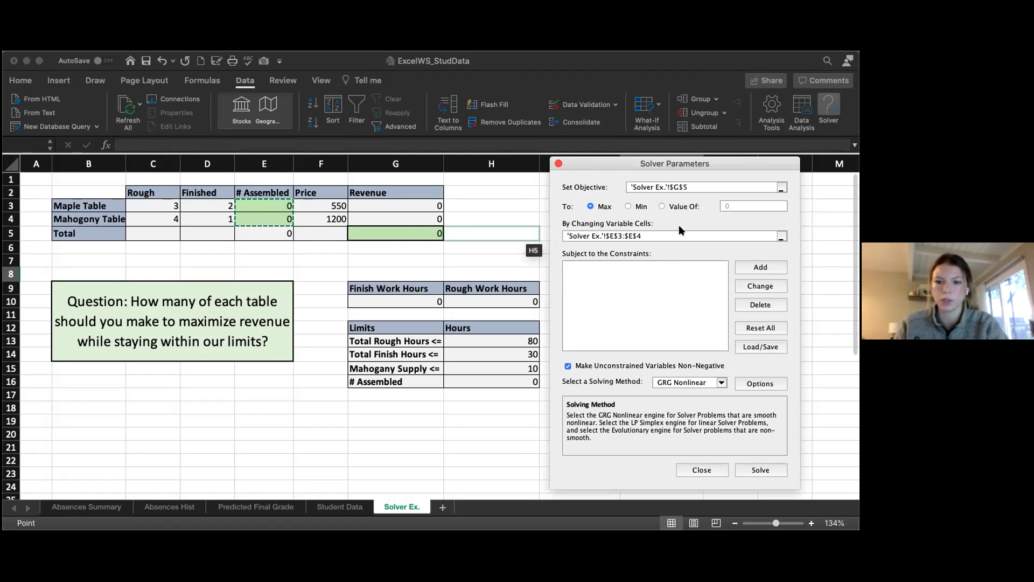
pyautogui.click(663, 271)
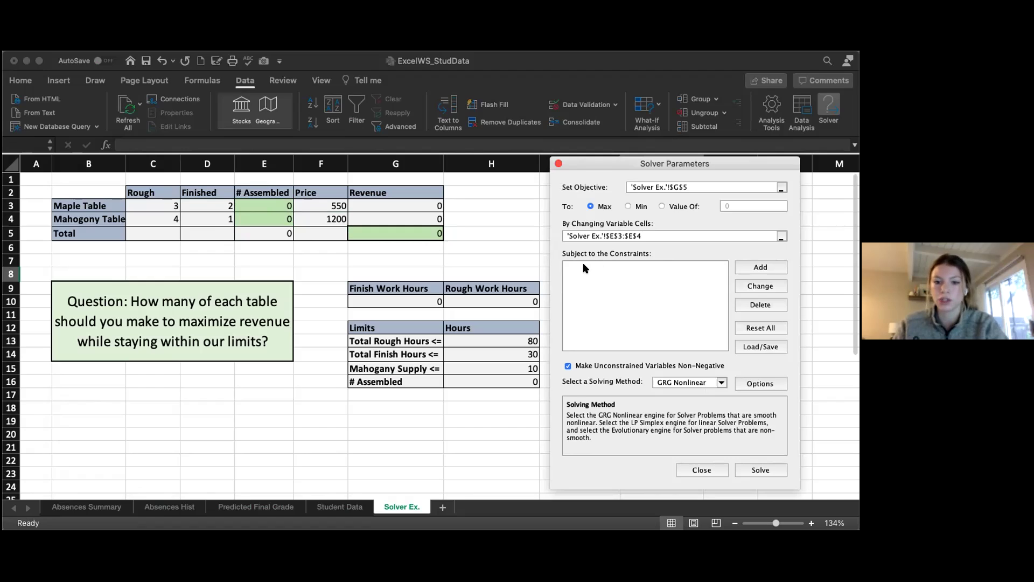
# - Add a Solver constraint keeping Finish Work Hours G10 <= the Total Finish Hours limit in H14
pyautogui.moveTo(617, 165); pyautogui.dragTo(648, 164)
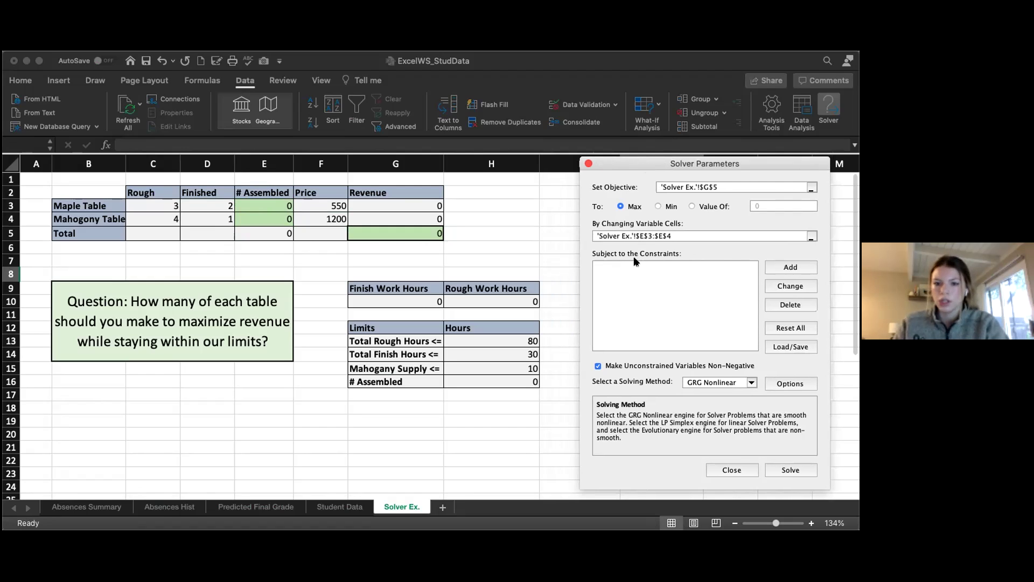
pyautogui.click(783, 268)
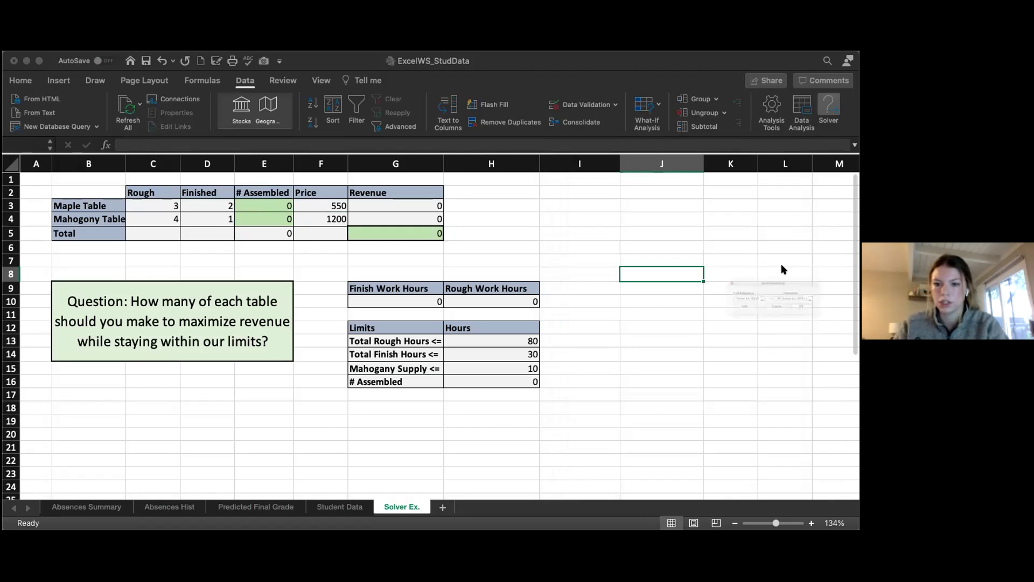
pyautogui.moveTo(746, 266); pyautogui.dragTo(646, 213)
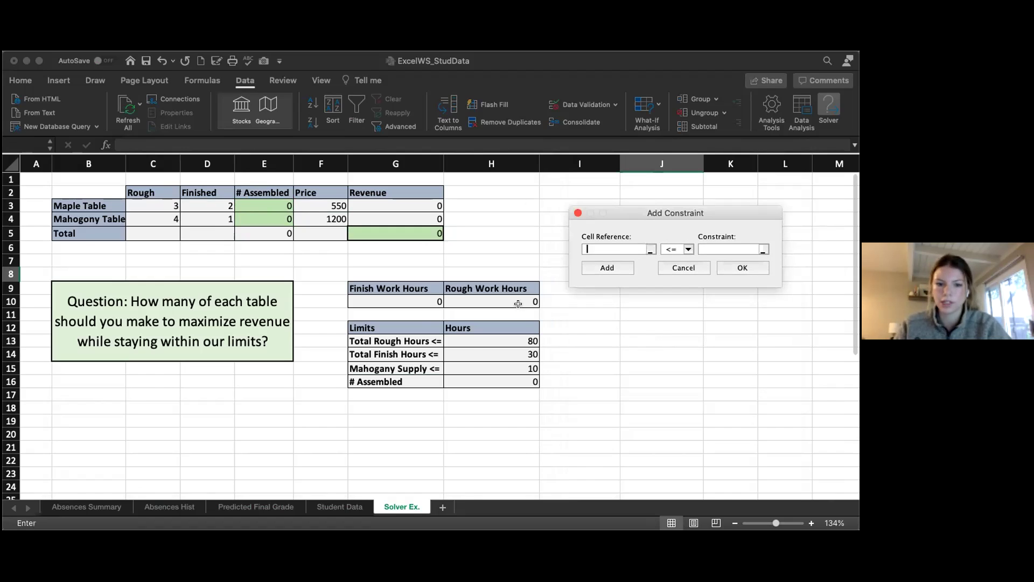
pyautogui.click(398, 300)
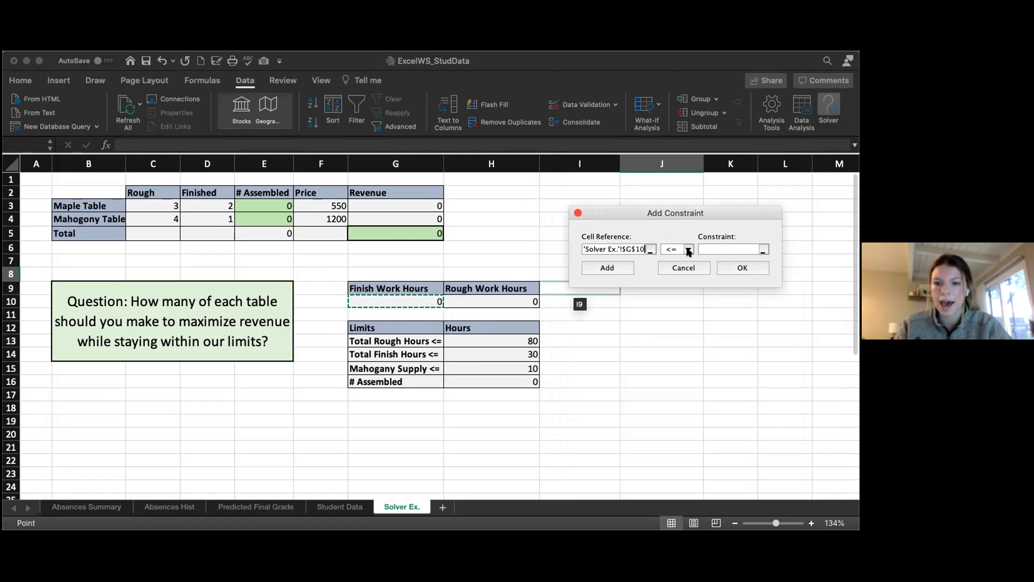
pyautogui.click(717, 249)
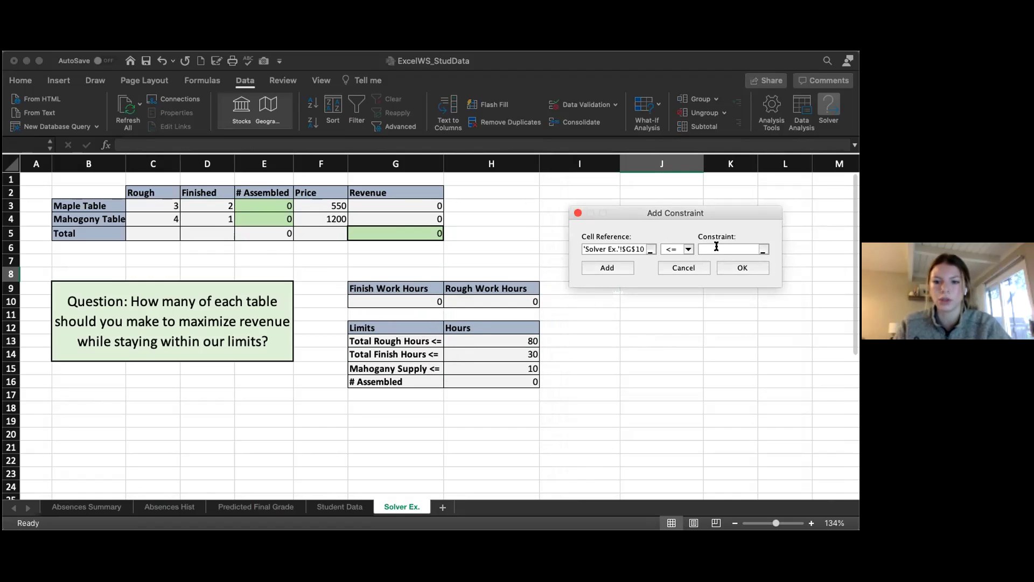
pyautogui.click(492, 352)
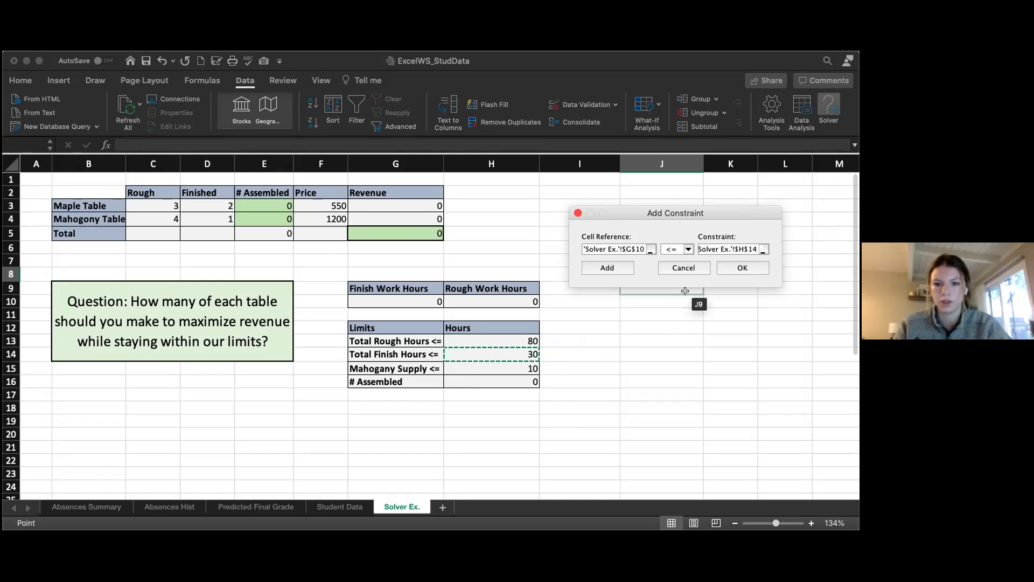
pyautogui.click(732, 268)
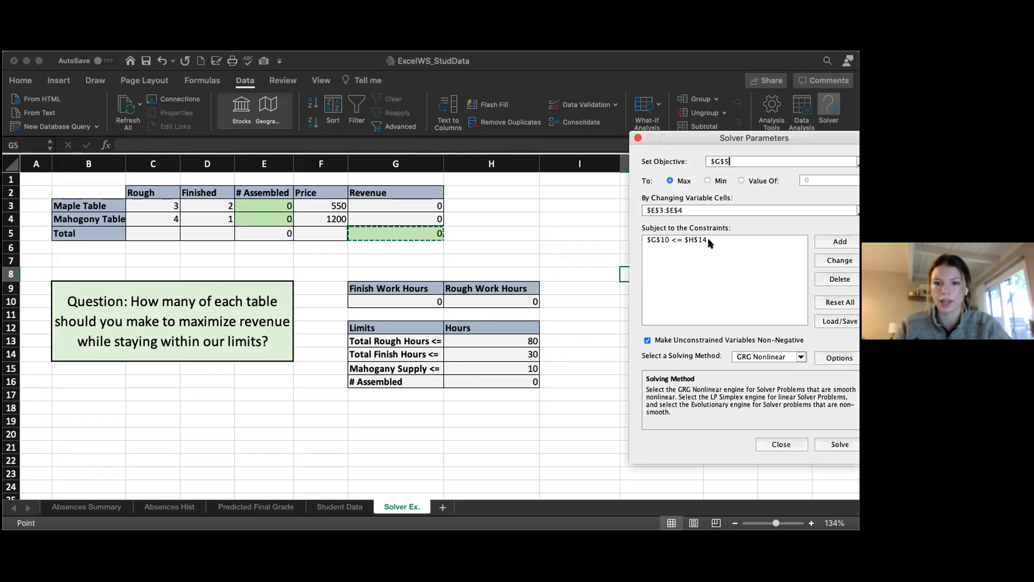
# - Add a Solver constraint keeping Rough Work Hours H10 <= the Total Rough Hours limit in H13
pyautogui.click(839, 243)
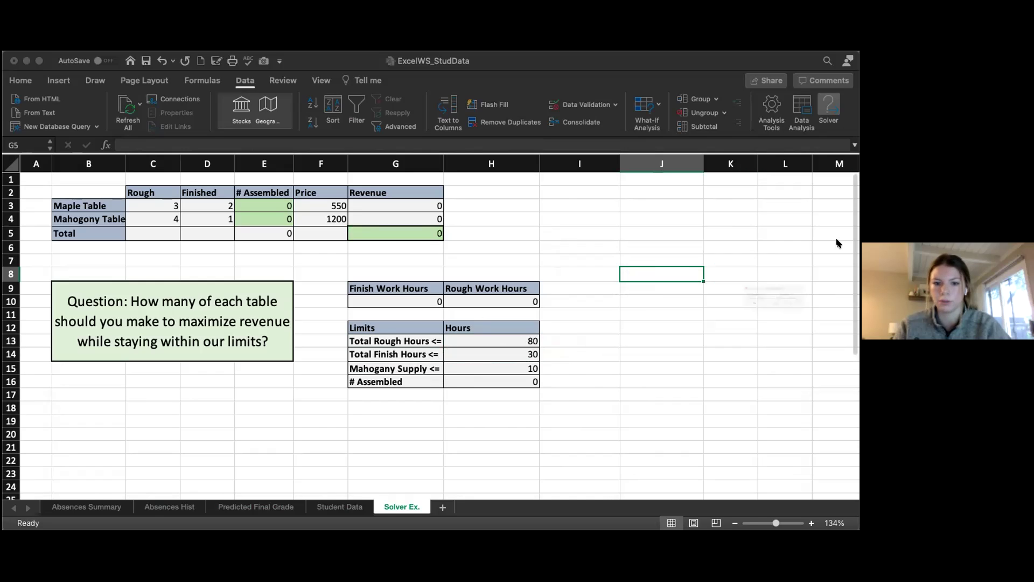
pyautogui.moveTo(732, 273); pyautogui.dragTo(649, 251)
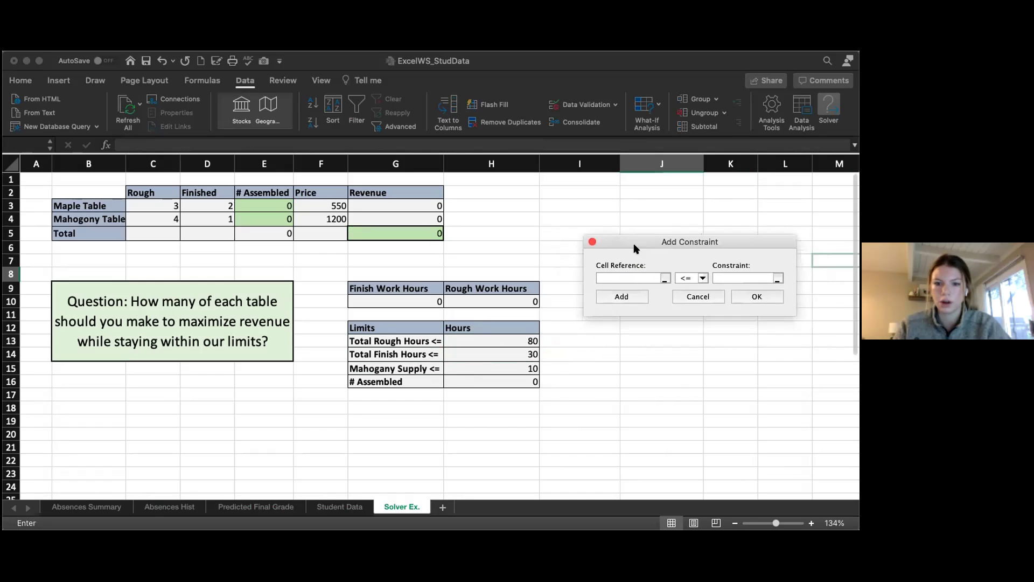
pyautogui.click(481, 300)
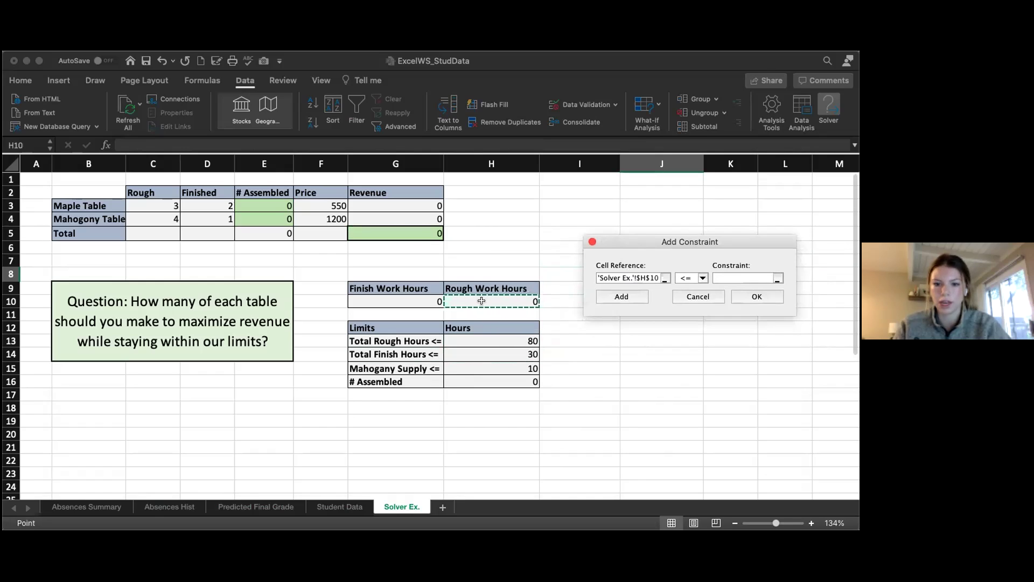
pyautogui.click(736, 279)
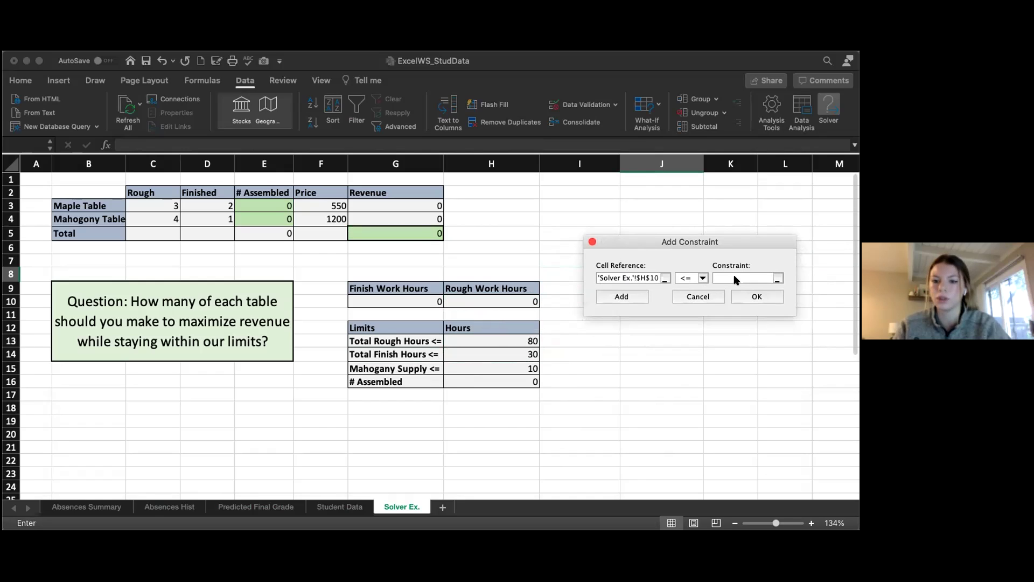
pyautogui.click(504, 342)
pyautogui.click(756, 296)
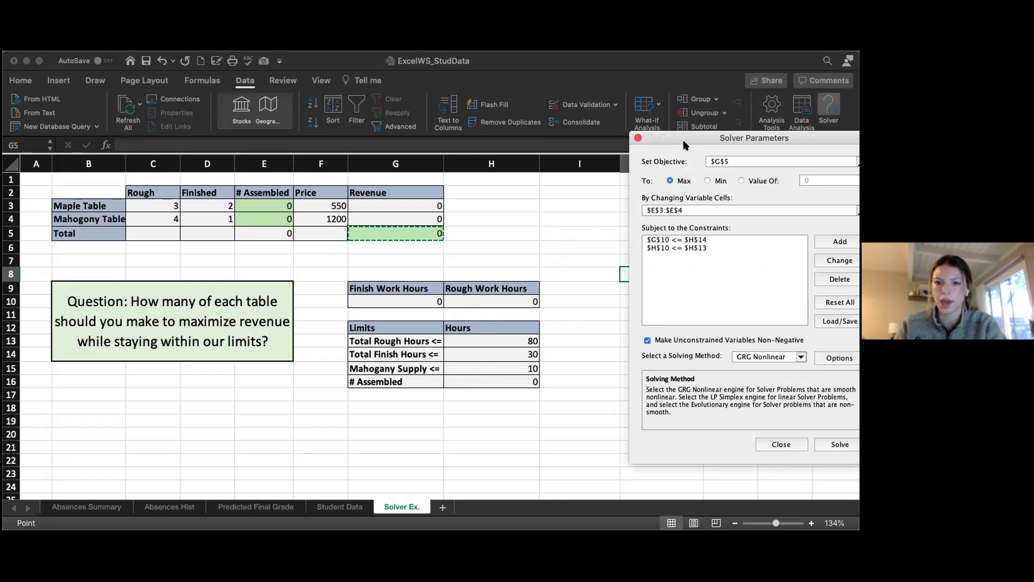
pyautogui.moveTo(685, 144); pyautogui.dragTo(630, 143)
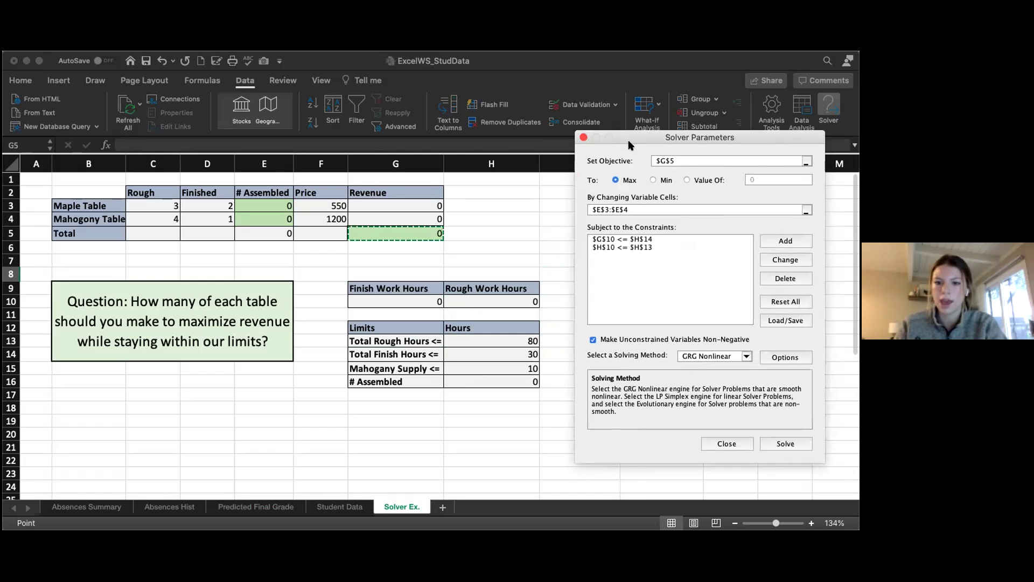
# - Add a Solver constraint keeping the Mahogony Table # Assembled cell E4 <= the Mahogany Supply limit in H15
pyautogui.click(771, 241)
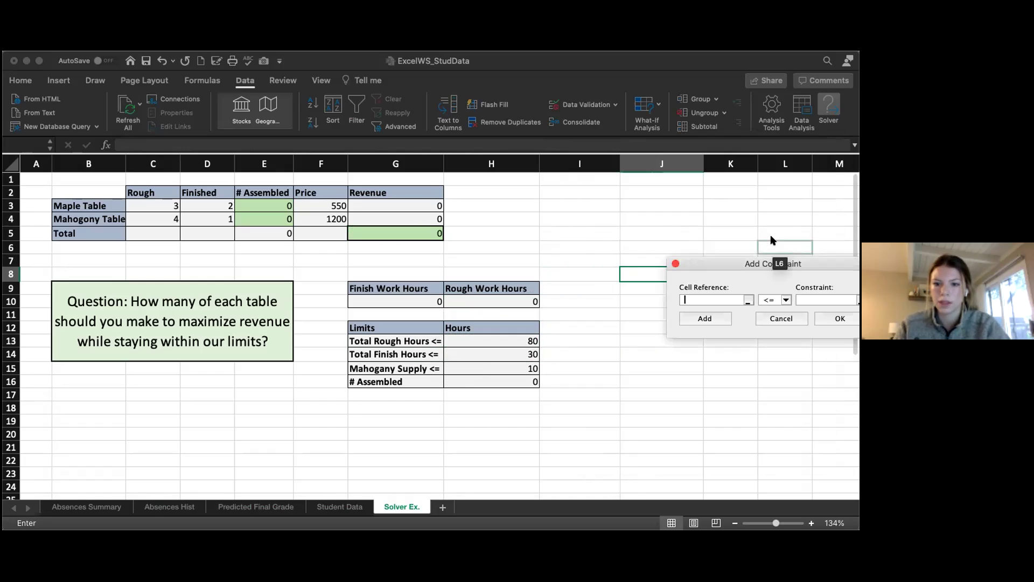
pyautogui.moveTo(764, 264); pyautogui.dragTo(684, 207)
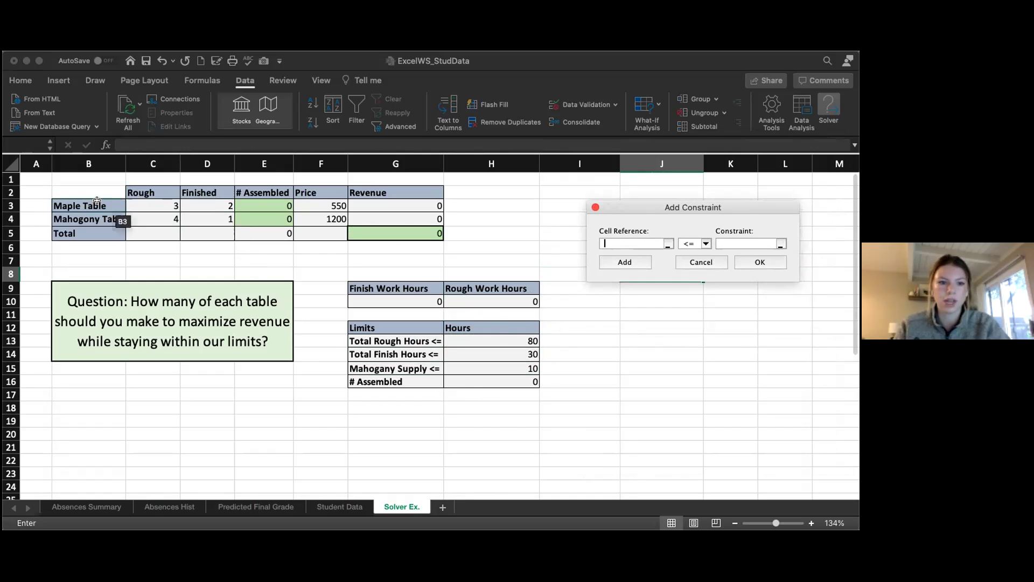
pyautogui.click(261, 216)
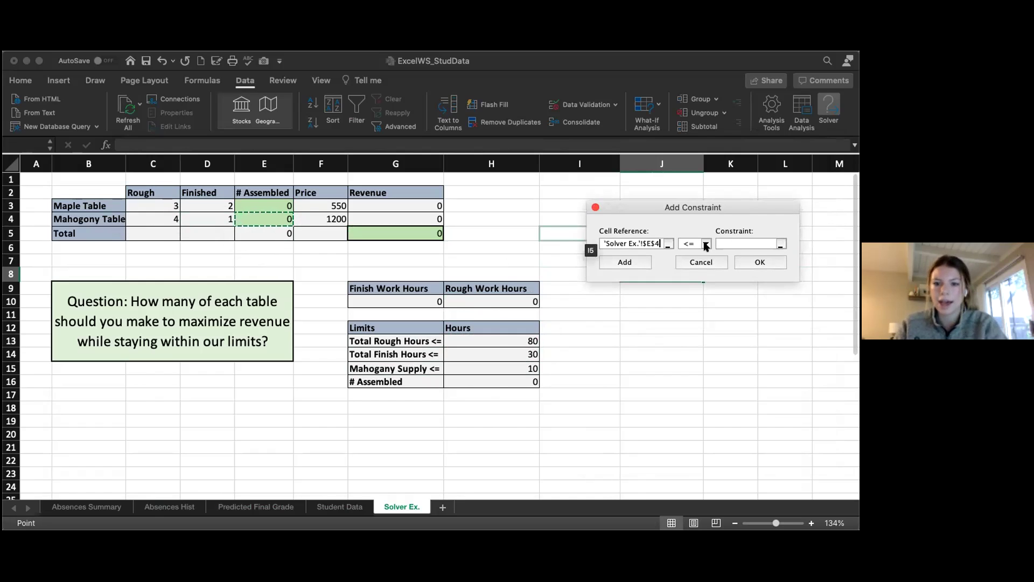
pyautogui.click(738, 245)
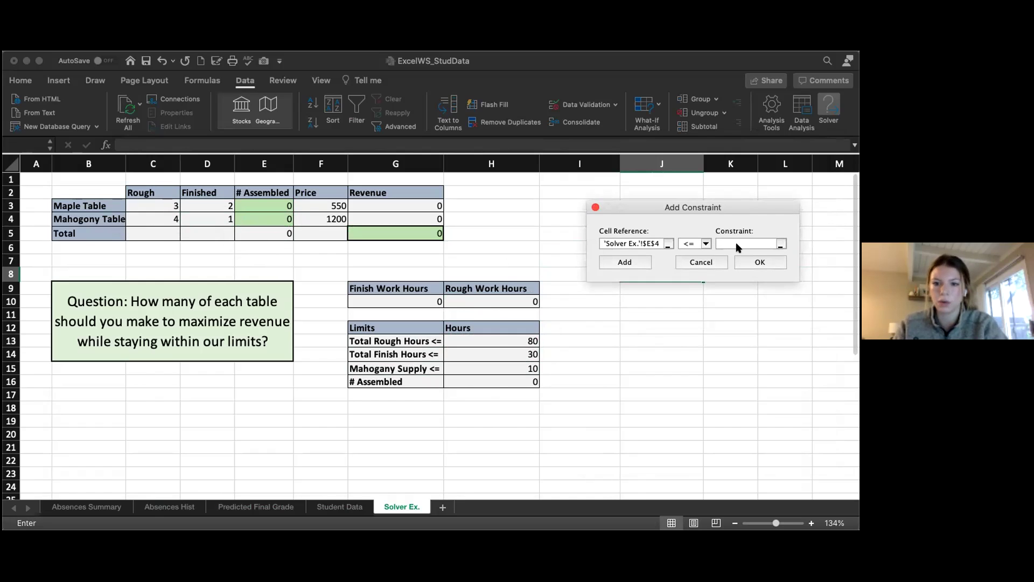
pyautogui.click(511, 366)
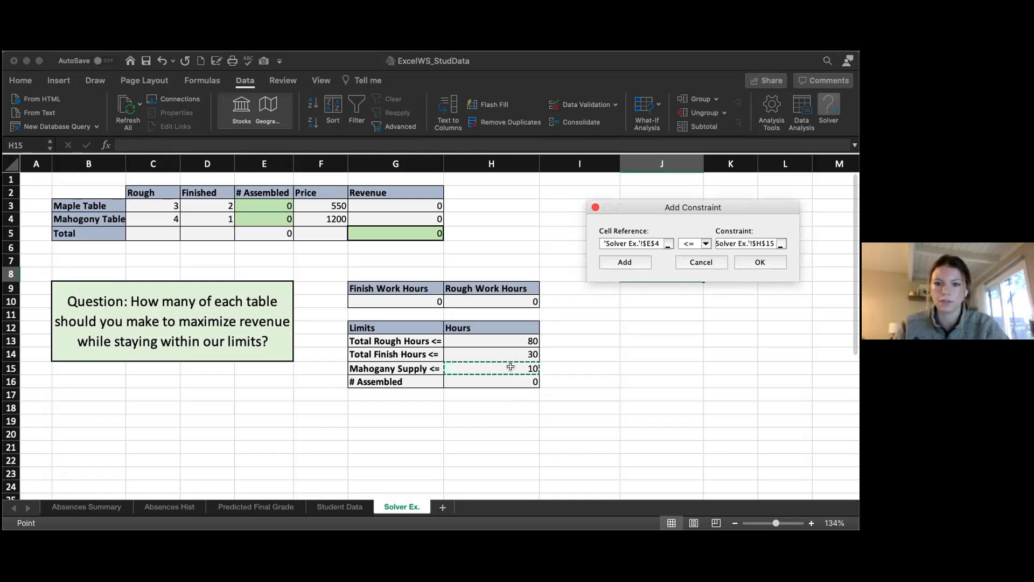
pyautogui.click(767, 261)
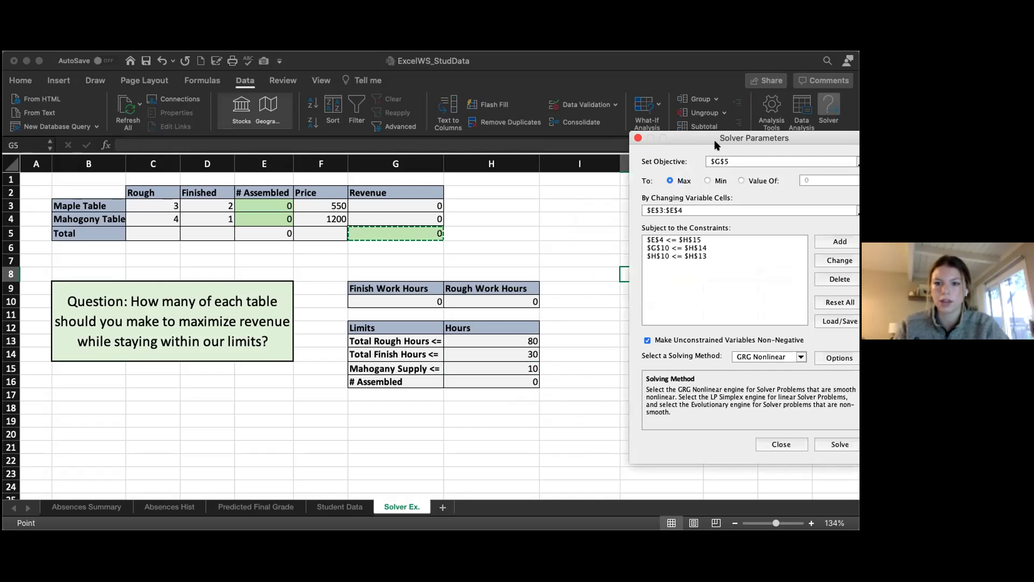
# - Run Solver with the Max objective and GRG Nonlinear method, and keep the Solver solution in the sheet
pyautogui.moveTo(718, 142); pyautogui.dragTo(611, 138)
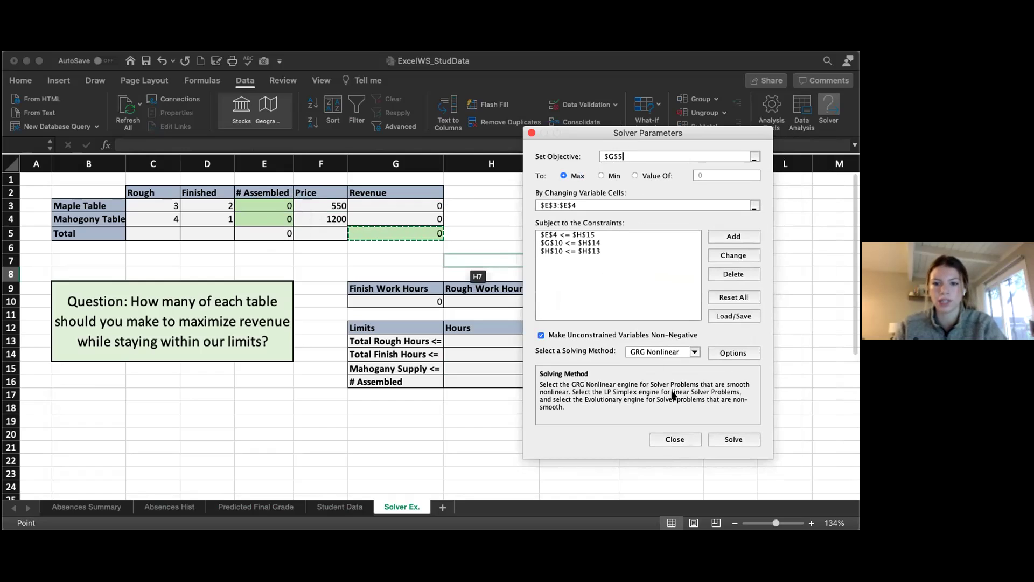
pyautogui.moveTo(667, 134); pyautogui.dragTo(579, 125)
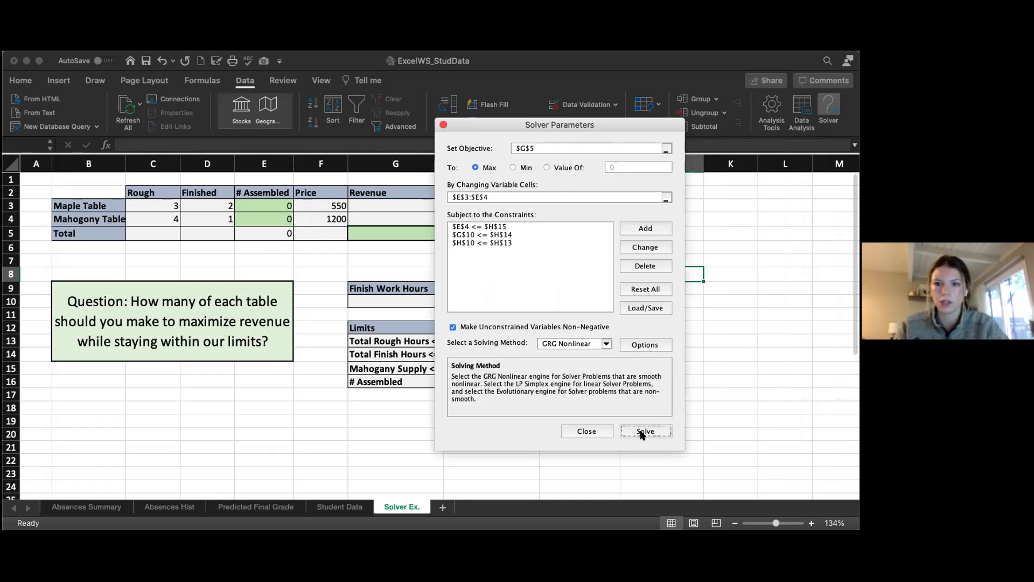
pyautogui.click(644, 432)
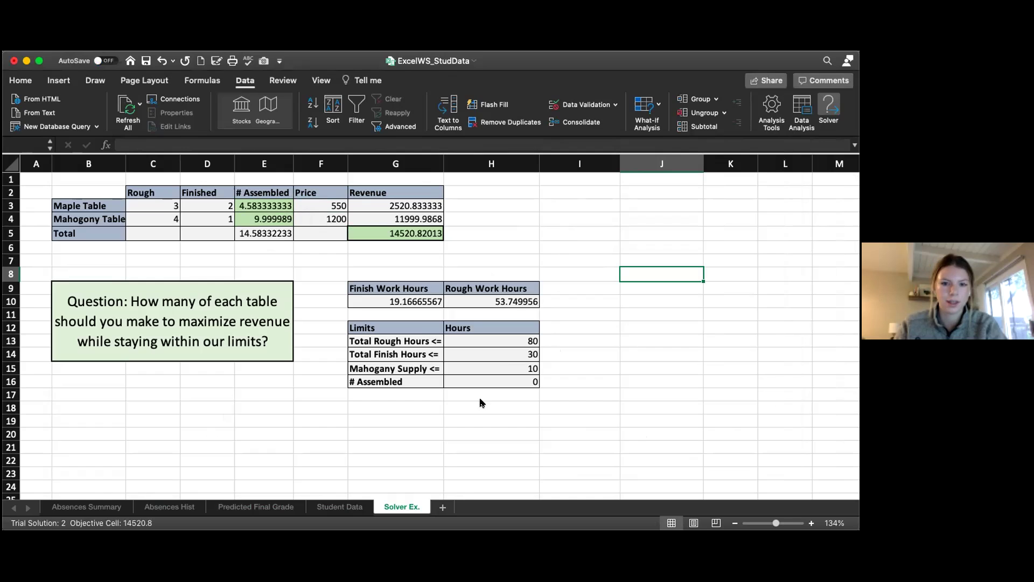
pyautogui.moveTo(711, 229); pyautogui.dragTo(537, 195)
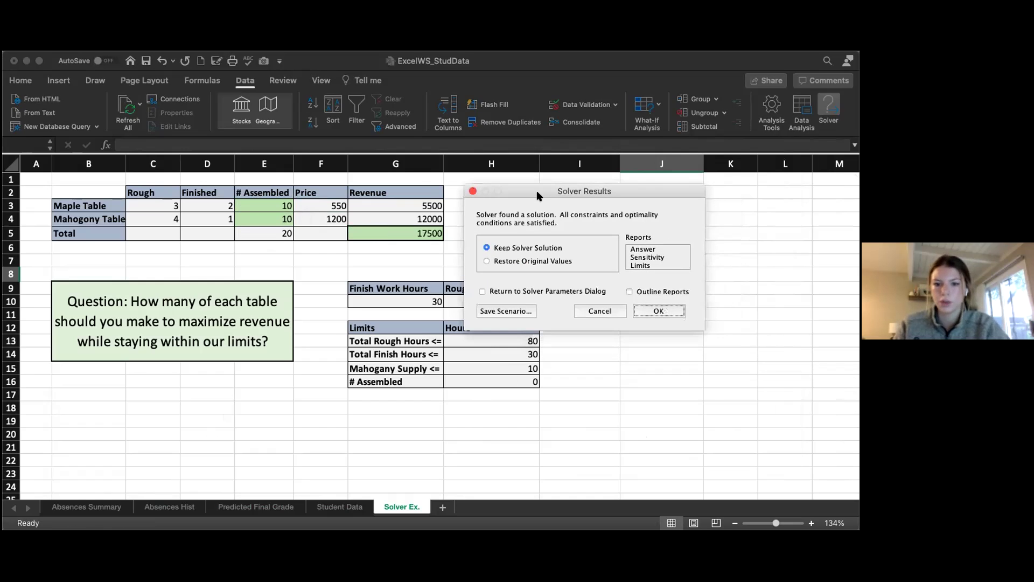
pyautogui.click(659, 312)
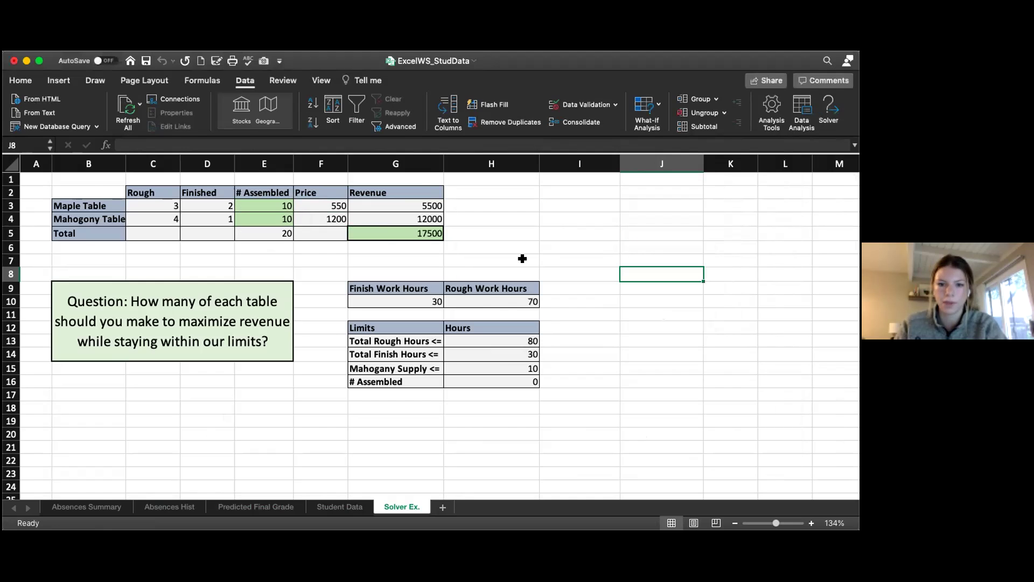
# - Test a different production mix by setting the Maple Table # Assembled value in E3 to 9
pyautogui.click(274, 201)
pyautogui.click(277, 218)
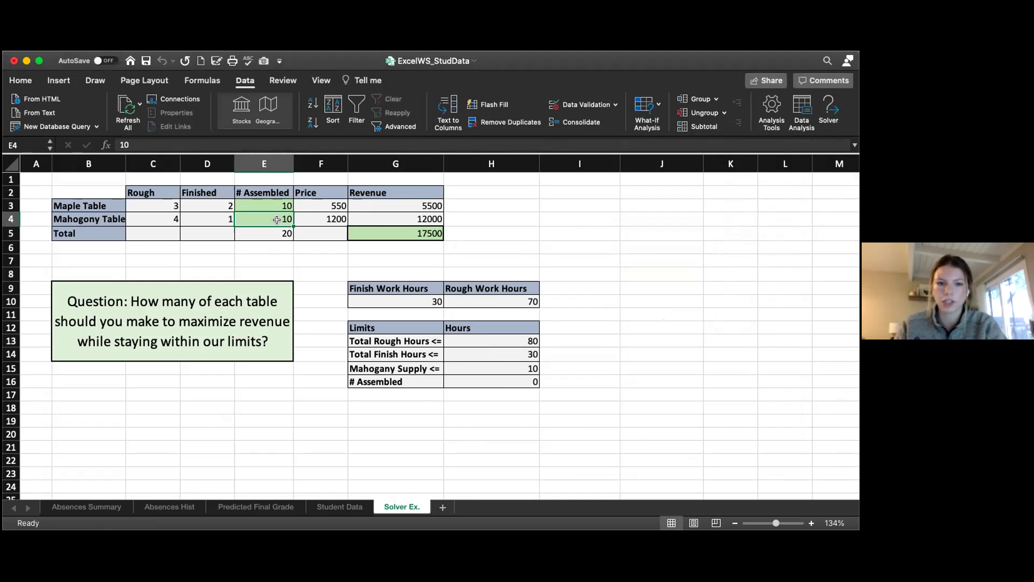
pyautogui.click(268, 202)
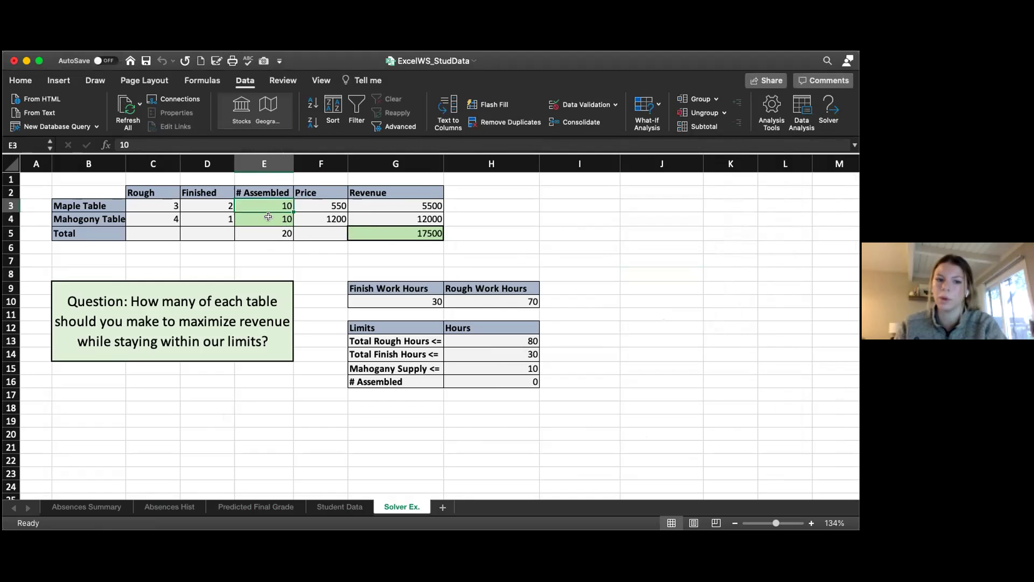
pyautogui.click(268, 218)
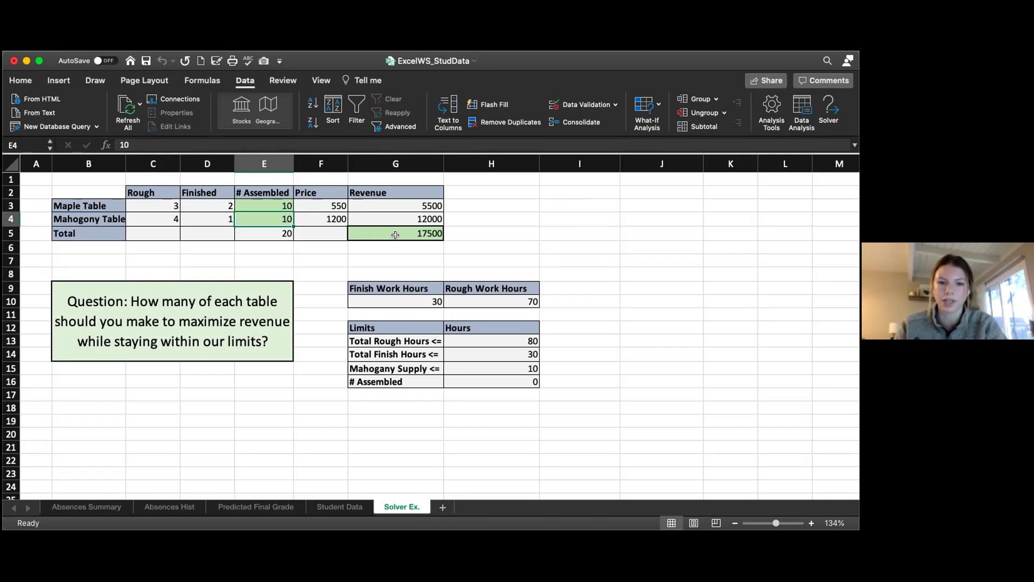
pyautogui.click(264, 204)
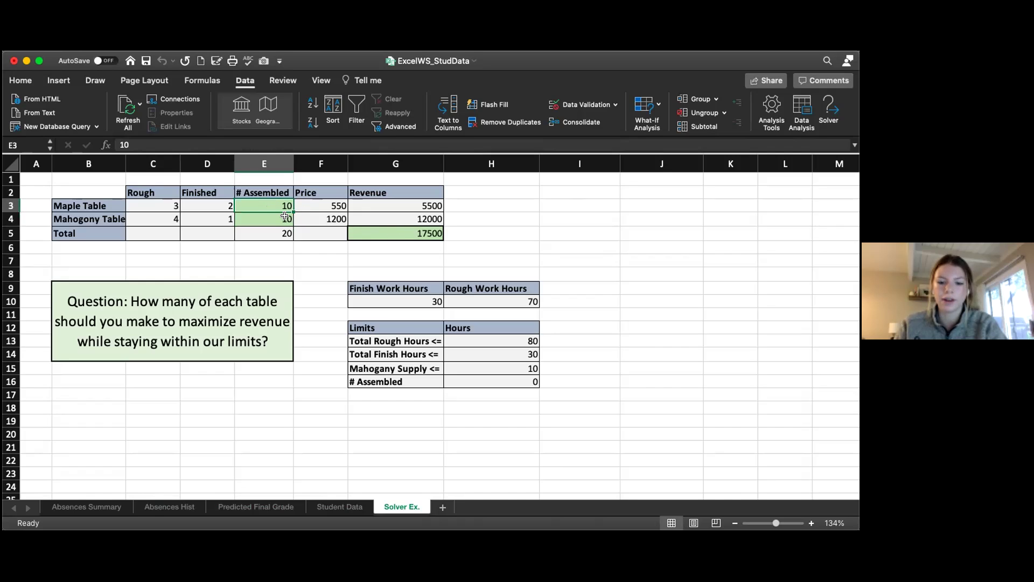
pyautogui.write('9')
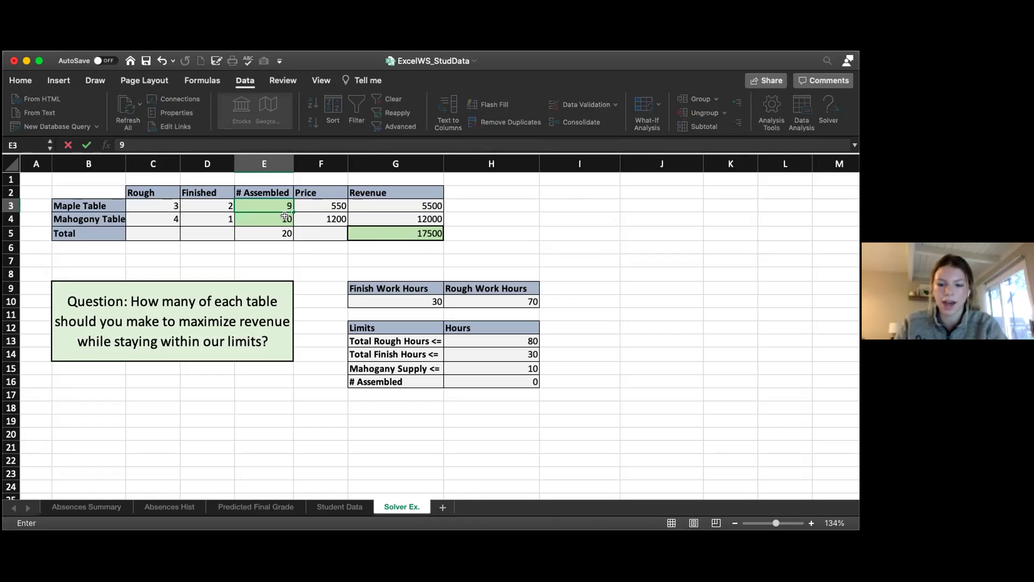
pyautogui.click(285, 217)
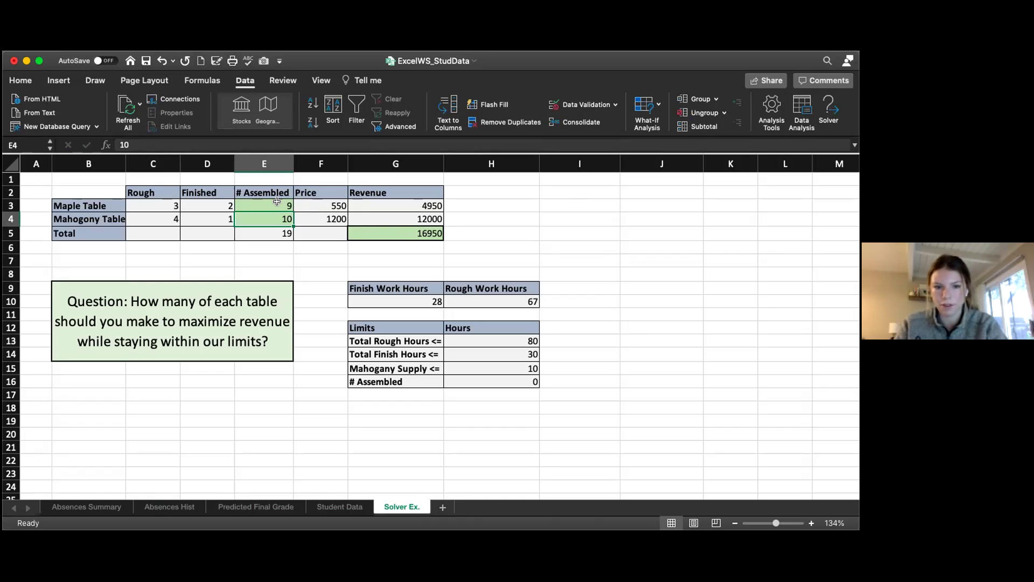
# - Set the Maple Table # Assembled value in E3 back to 10
pyautogui.click(276, 204)
pyautogui.write('10')
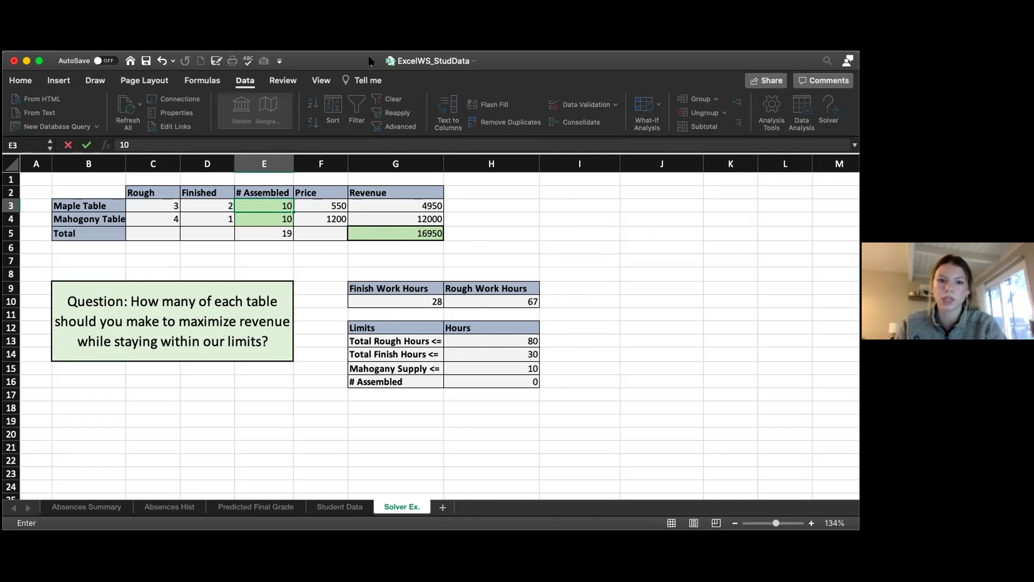
pyautogui.click(240, 81)
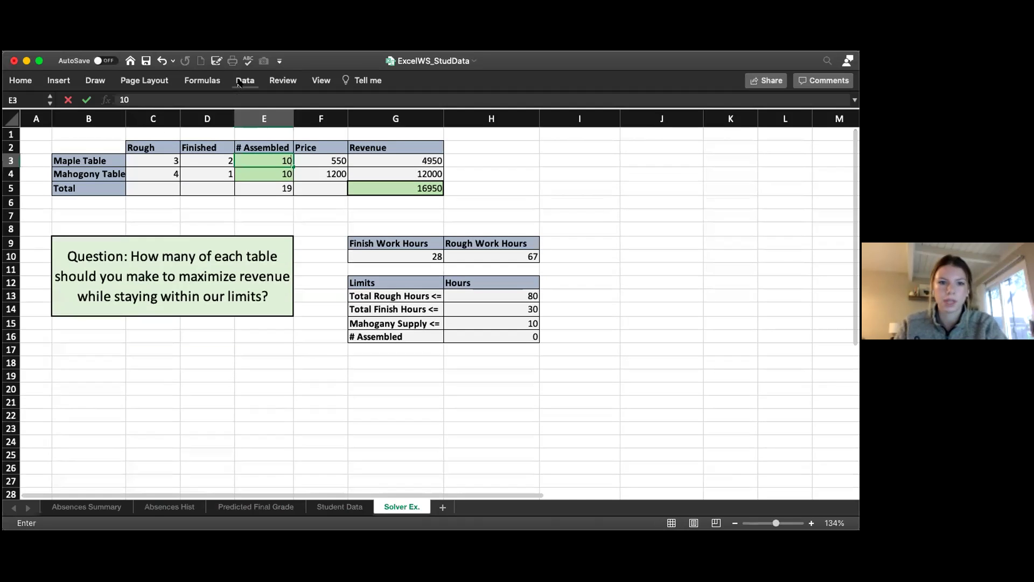
pyautogui.click(241, 82)
pyautogui.click(615, 221)
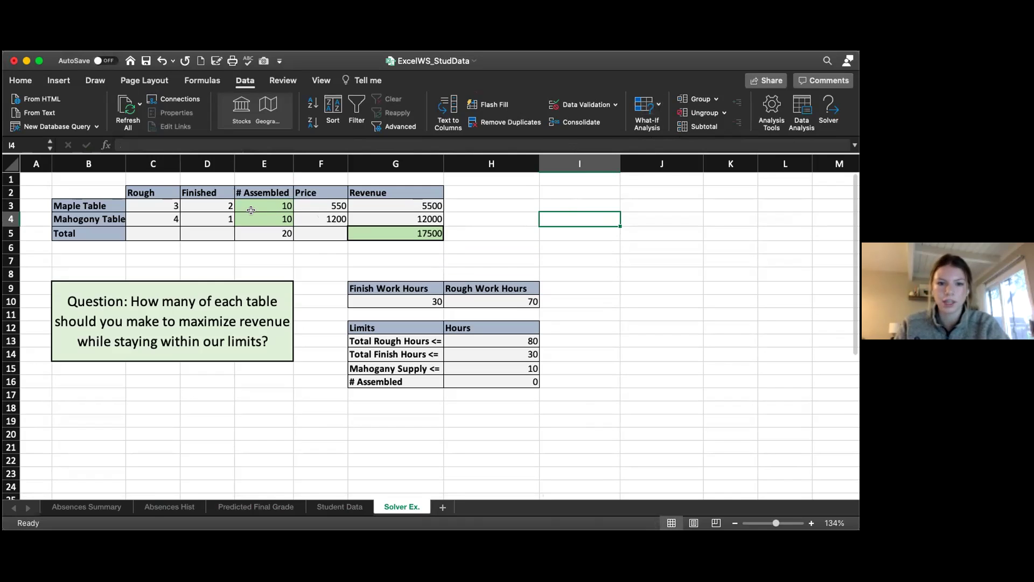
# - Review the solved # Assembled cells E3:E4, the total revenue in G5, and the work hours against the limits table
pyautogui.moveTo(246, 204); pyautogui.dragTo(264, 221)
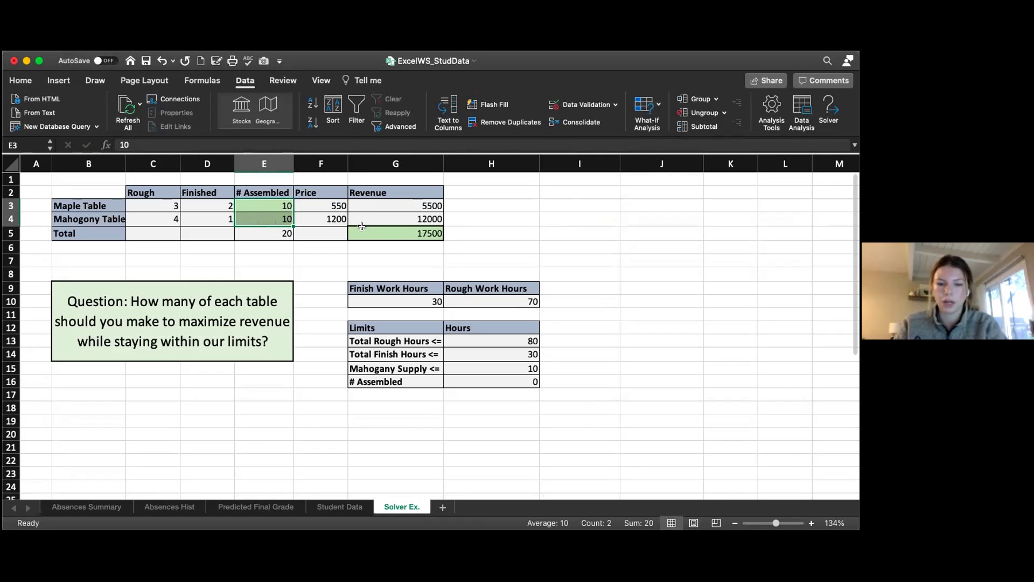
pyautogui.click(419, 232)
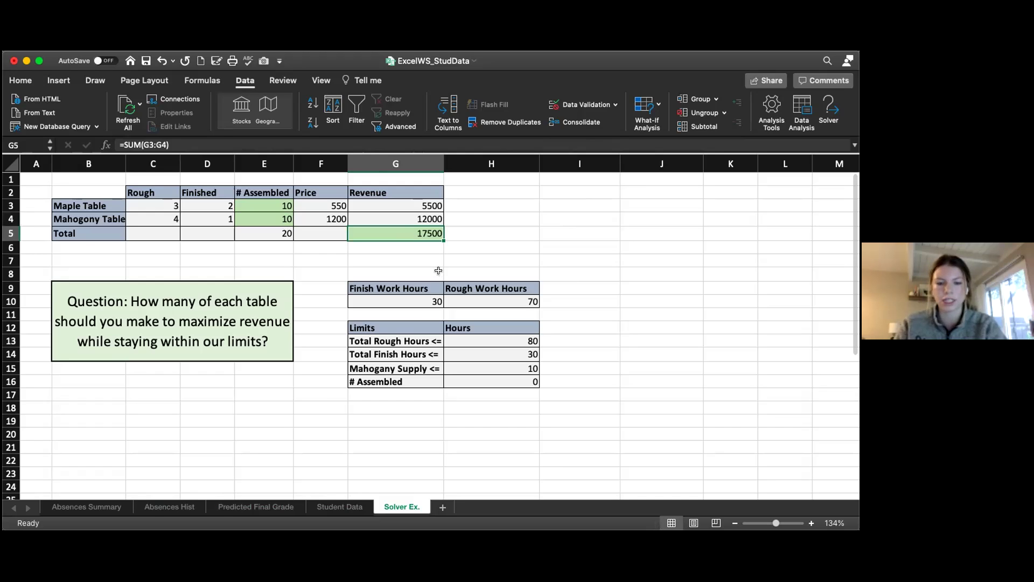
pyautogui.moveTo(325, 273); pyautogui.dragTo(562, 379)
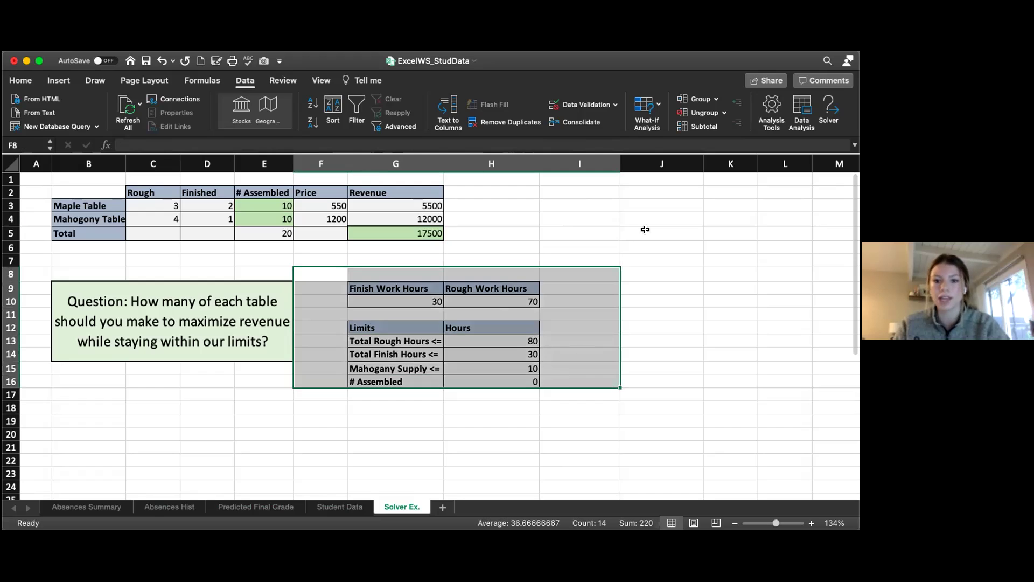
pyautogui.click(655, 113)
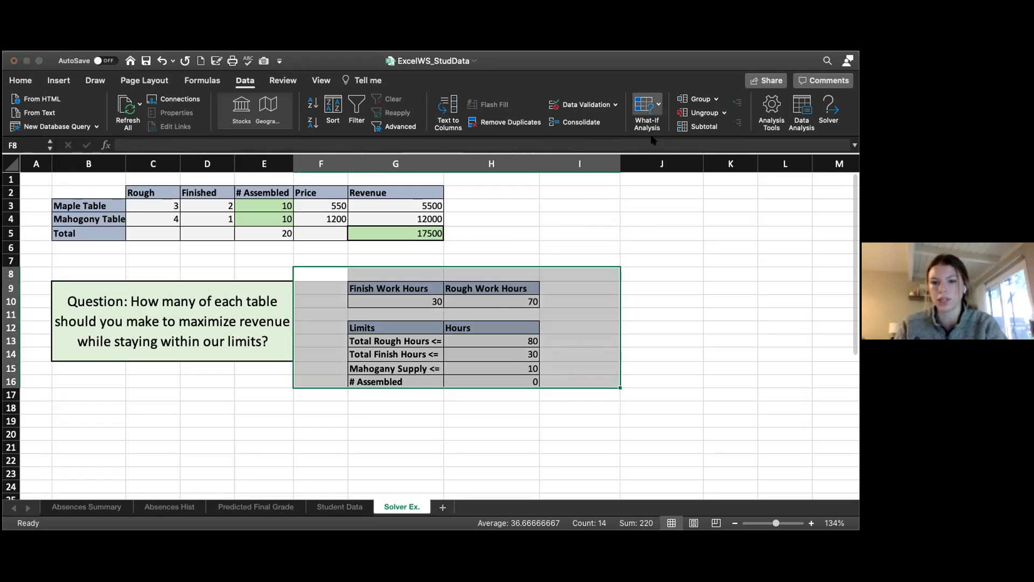
pyautogui.click(555, 211)
pyautogui.click(784, 204)
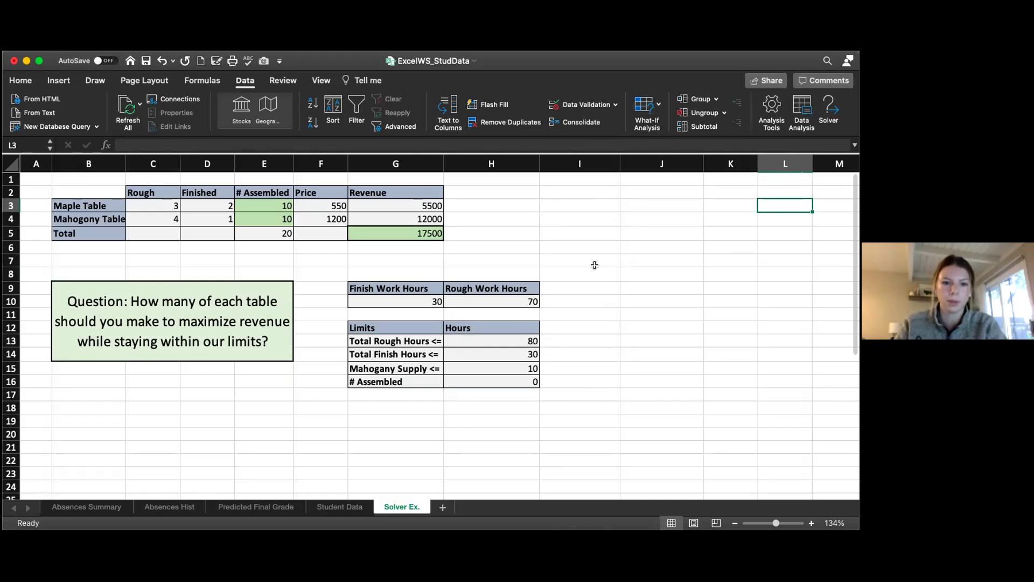
pyautogui.moveTo(30, 178); pyautogui.dragTo(437, 358)
pyautogui.click(572, 259)
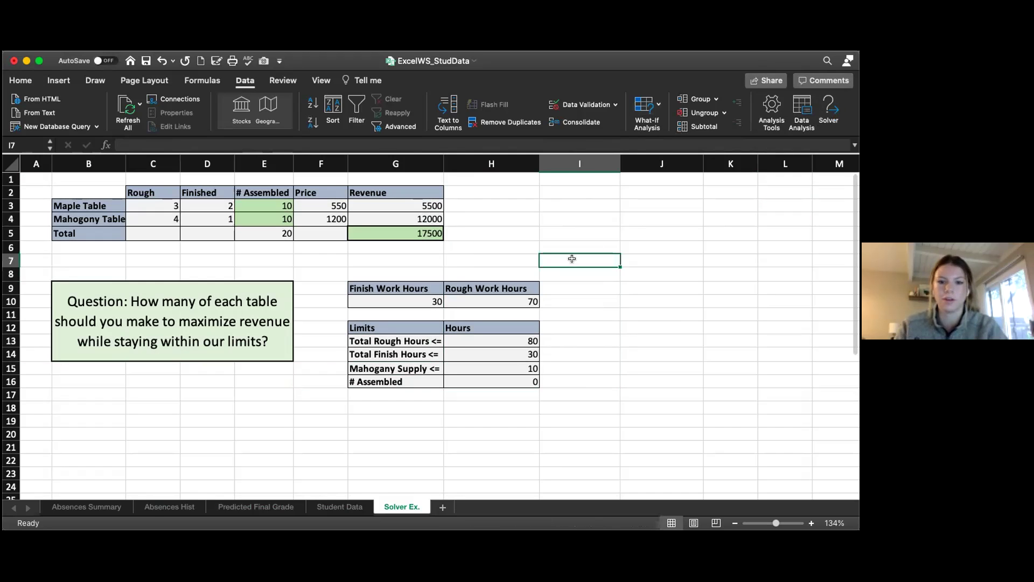